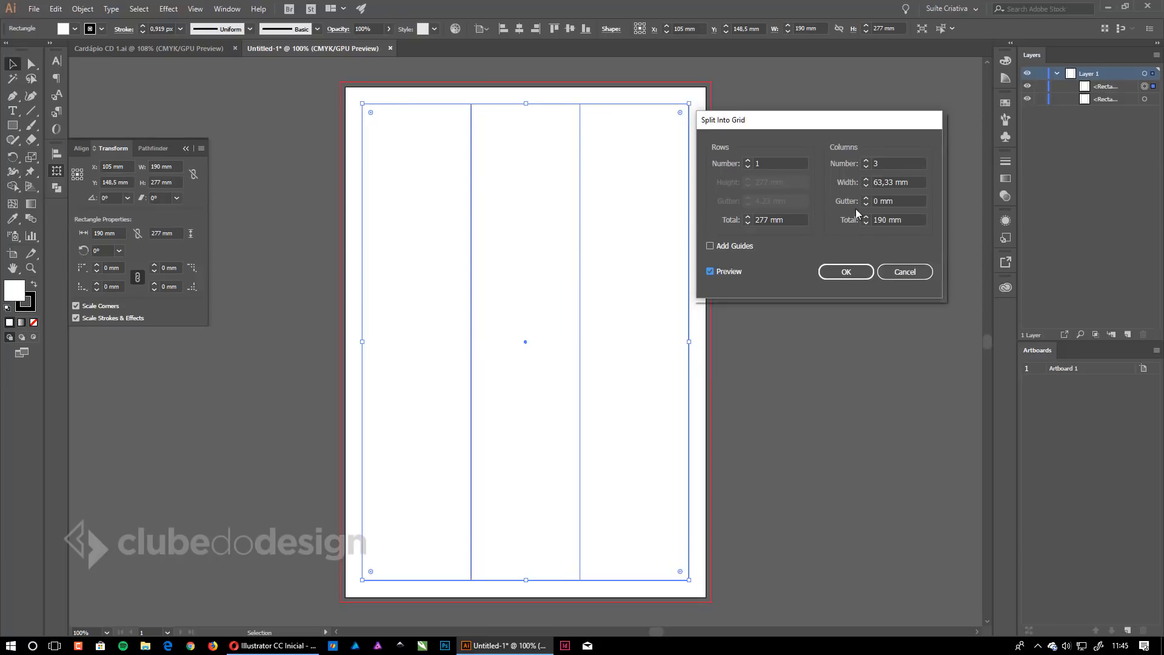
Split the 190 × 277 mm rectangle into three columns with a 5 mm gutter.
{"action": "left_click", "coordinate": [865, 198]}
{"action": "left_click", "coordinate": [865, 198]}
{"action": "left_click", "coordinate": [719, 245]}
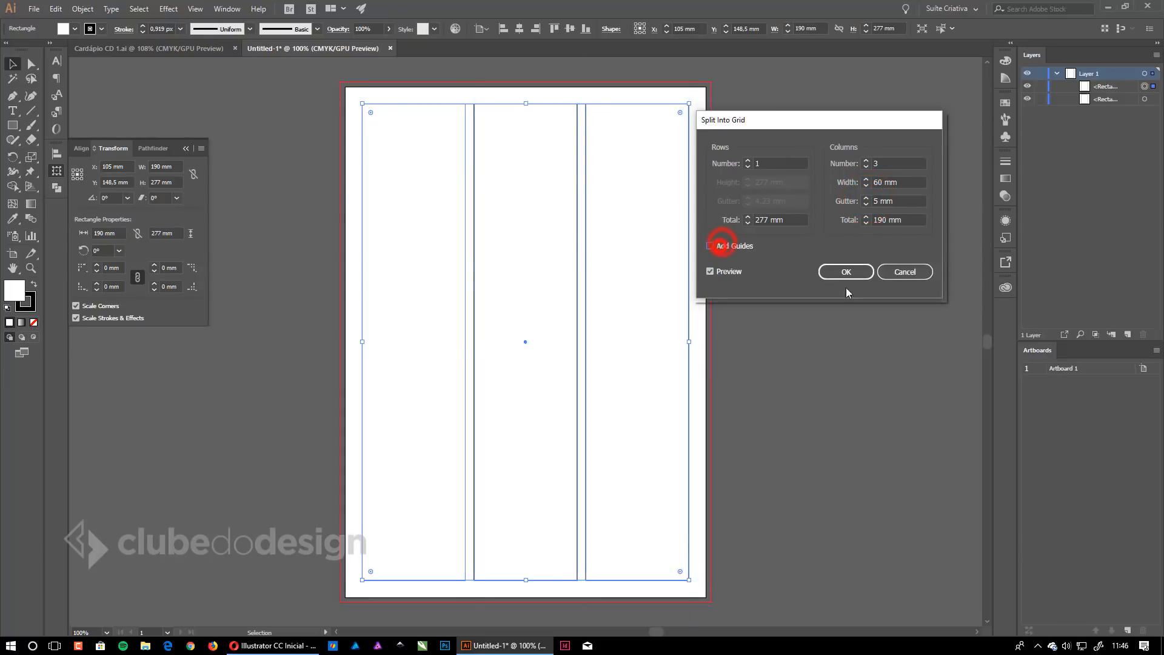
{"action": "left_click", "coordinate": [847, 271]}
{"action": "left_click", "coordinate": [195, 9]}
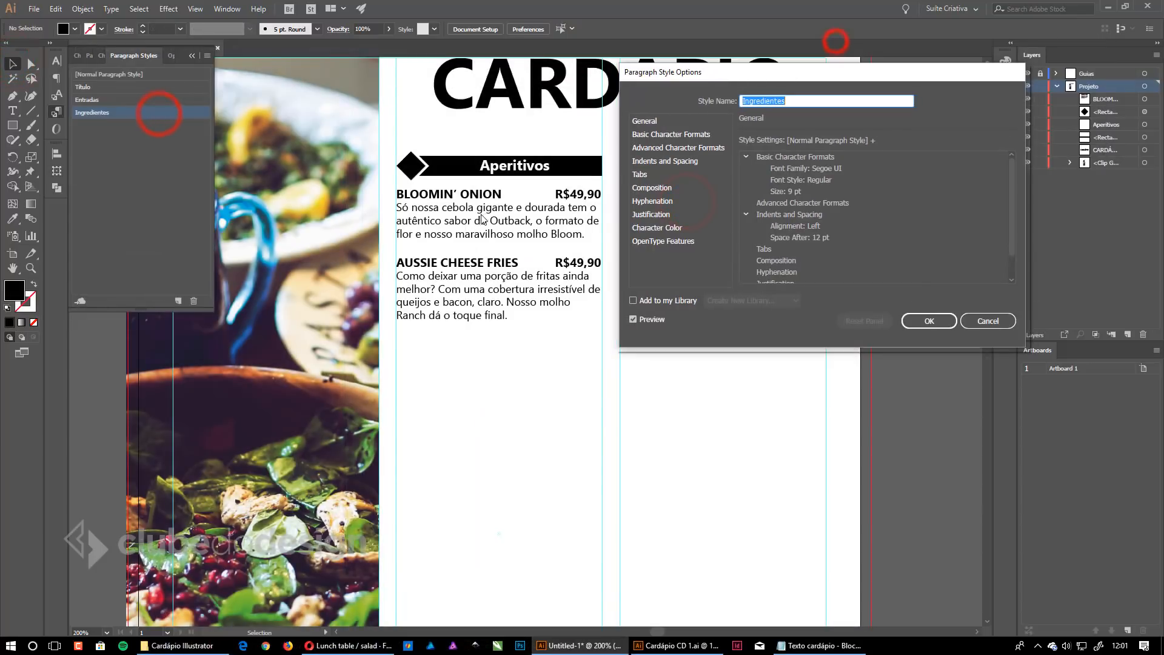
Change the Ingredientes paragraph style to an italic font style with Left Justify alignment.
{"action": "left_click", "coordinate": [691, 134]}
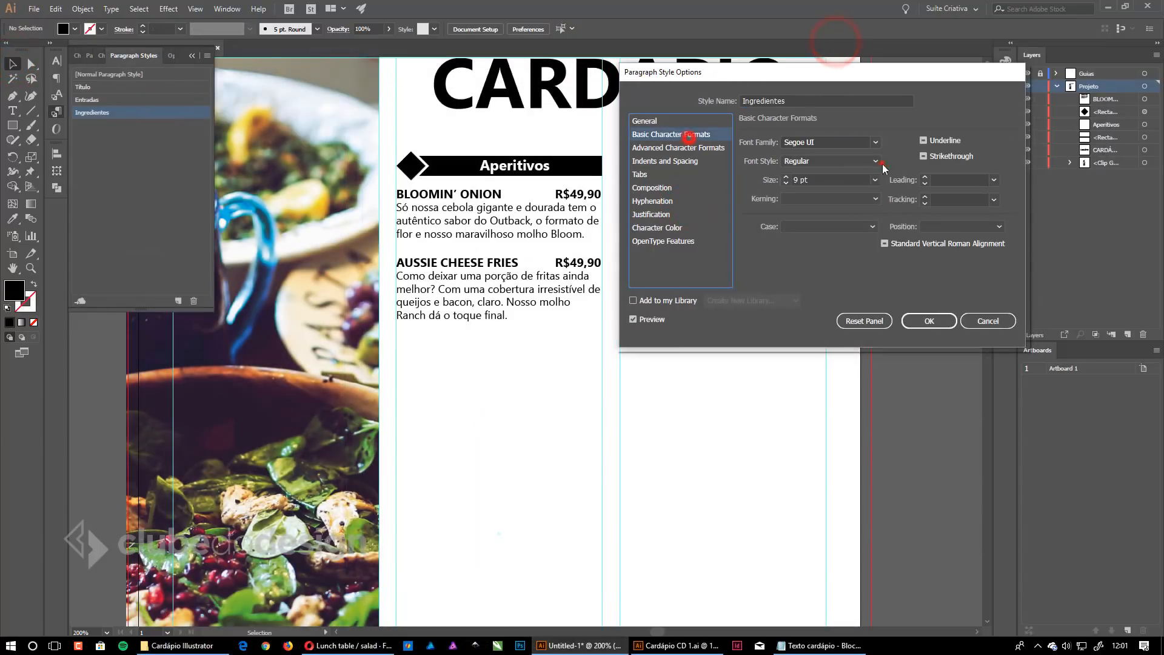
{"action": "left_click", "coordinate": [875, 161]}
{"action": "left_click", "coordinate": [813, 241]}
{"action": "left_click", "coordinate": [659, 159]}
{"action": "left_click", "coordinate": [832, 140]}
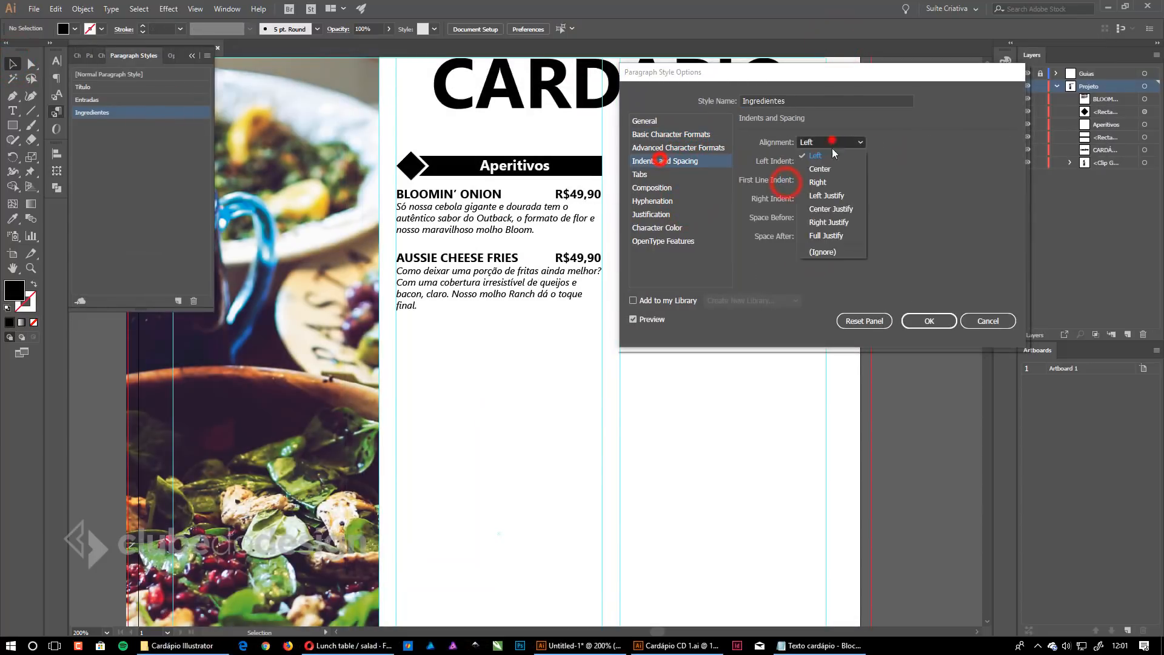
{"action": "left_click", "coordinate": [823, 194]}
{"action": "left_click", "coordinate": [921, 316]}
{"action": "left_click", "coordinate": [696, 204]}
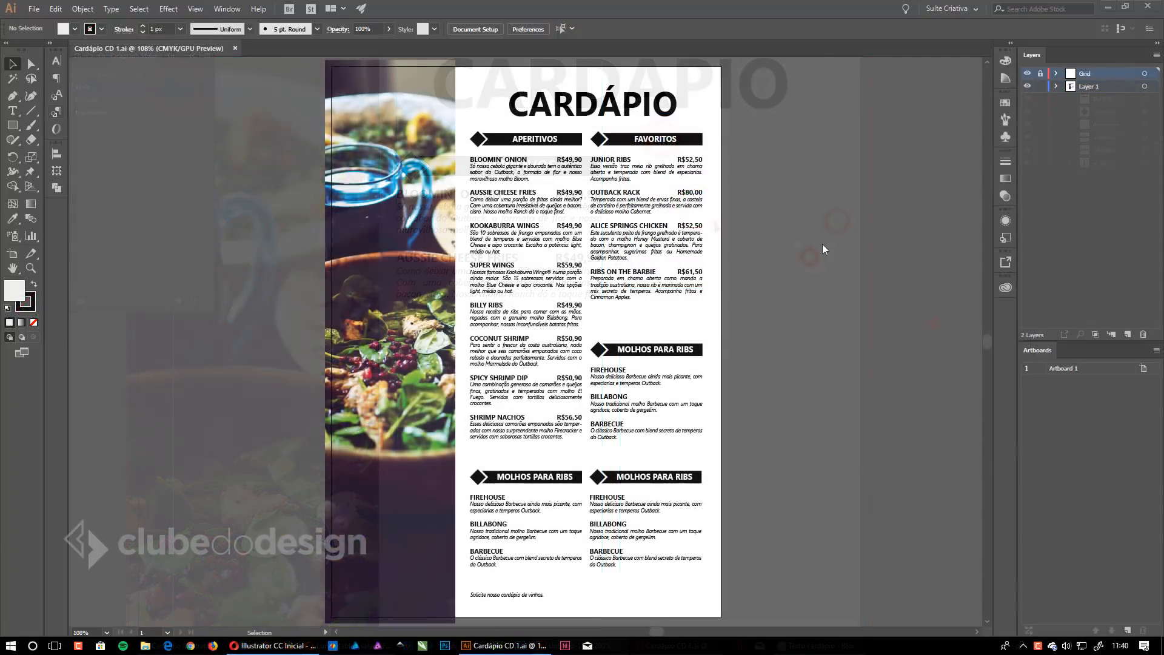
Switch to the Opera browser and examine the Illustrator CC Inicial course page, including its description and the students' works.
{"action": "left_click", "coordinate": [821, 243]}
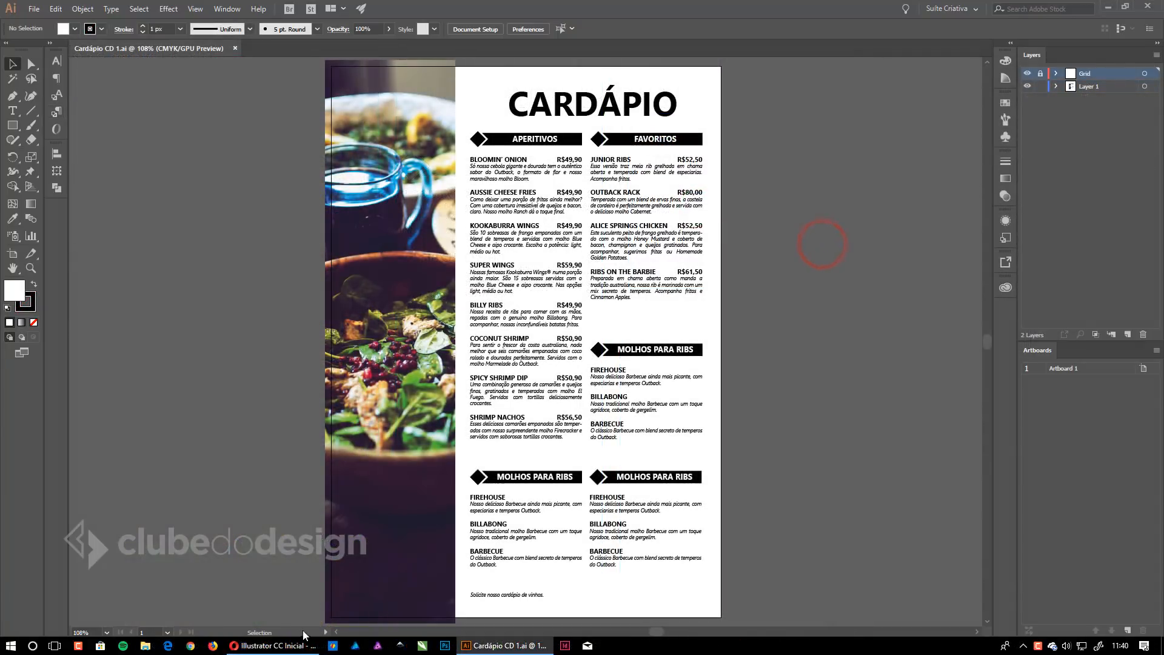
{"action": "left_click", "coordinate": [282, 645]}
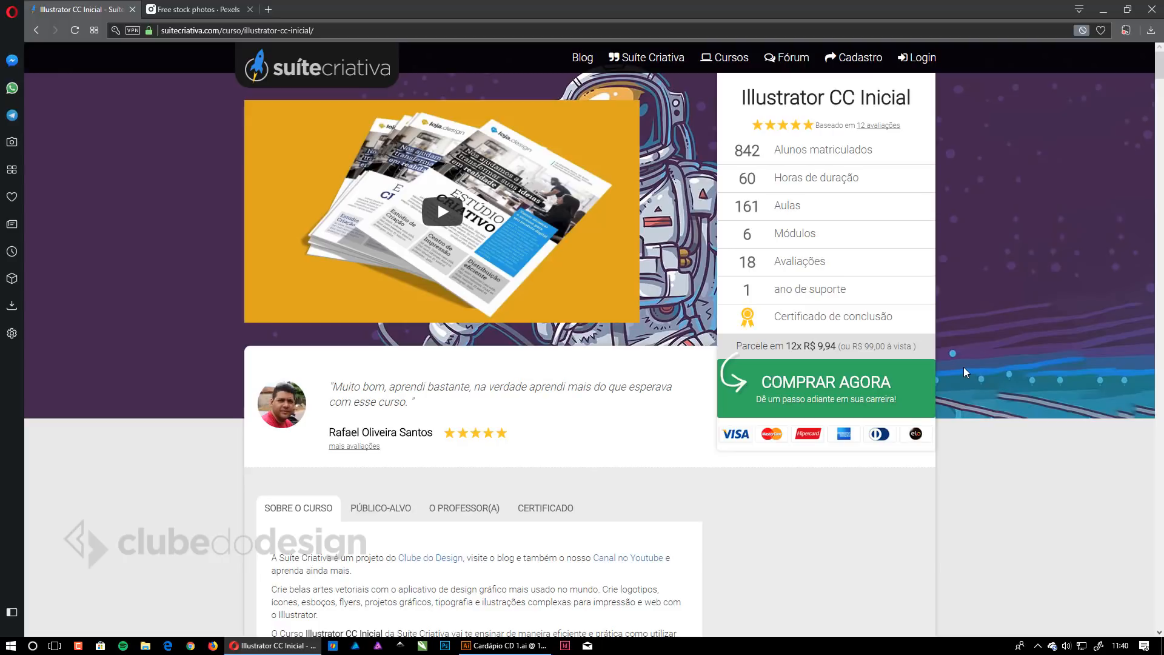
{"action": "scroll", "coordinate": [1034, 329], "scroll_direction": "down", "scroll_amount": 5}
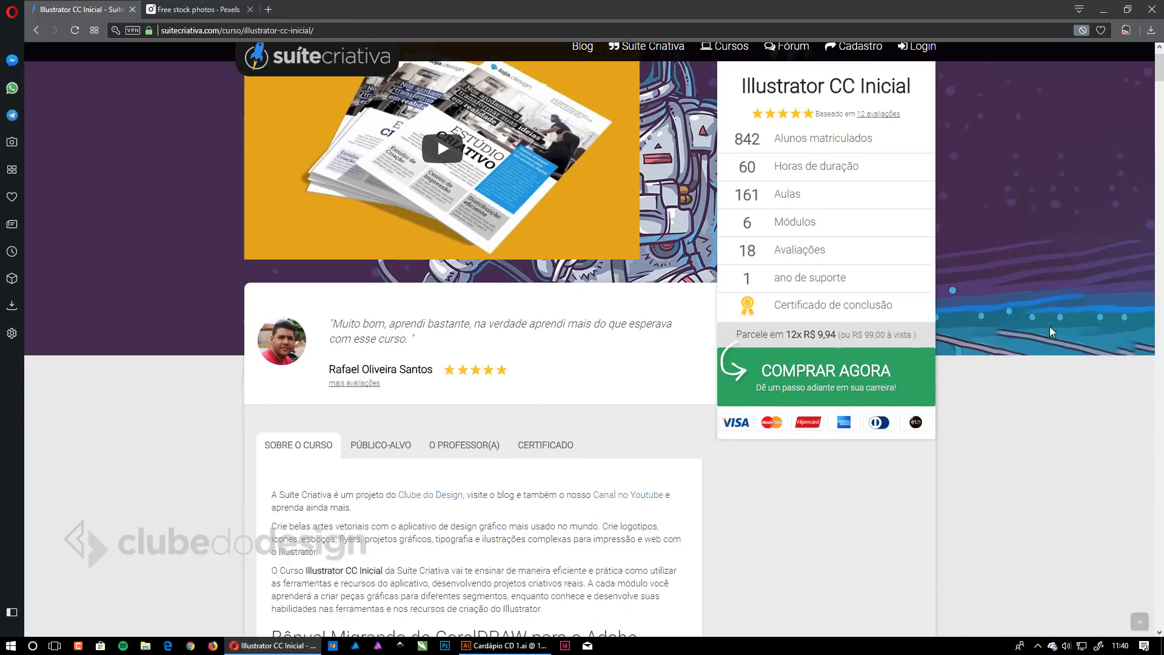
{"action": "scroll", "coordinate": [1004, 359], "scroll_direction": "down", "scroll_amount": 3}
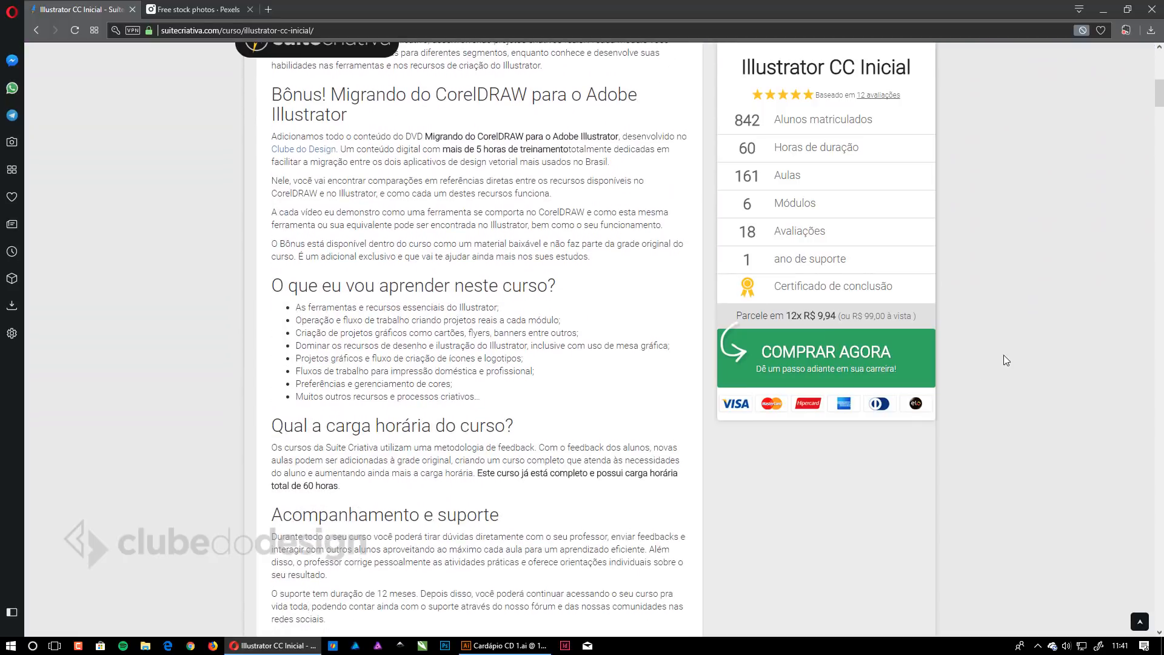
{"action": "scroll", "coordinate": [1004, 358], "scroll_direction": "down", "scroll_amount": 5}
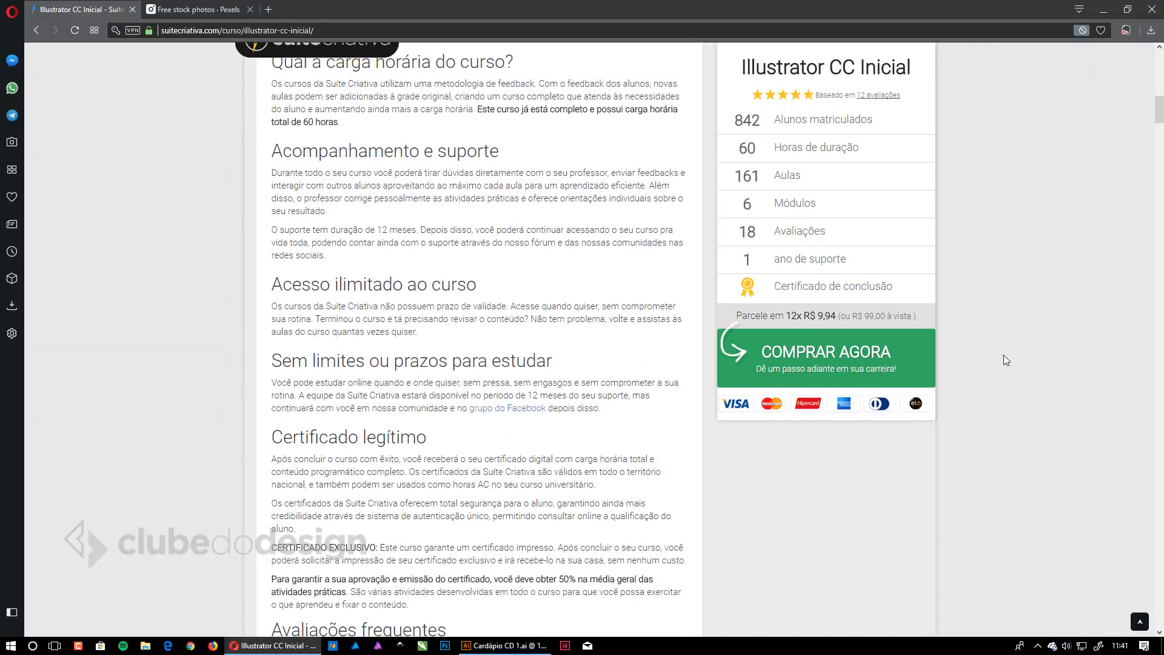
{"action": "scroll", "coordinate": [1004, 360], "scroll_direction": "down", "scroll_amount": 13}
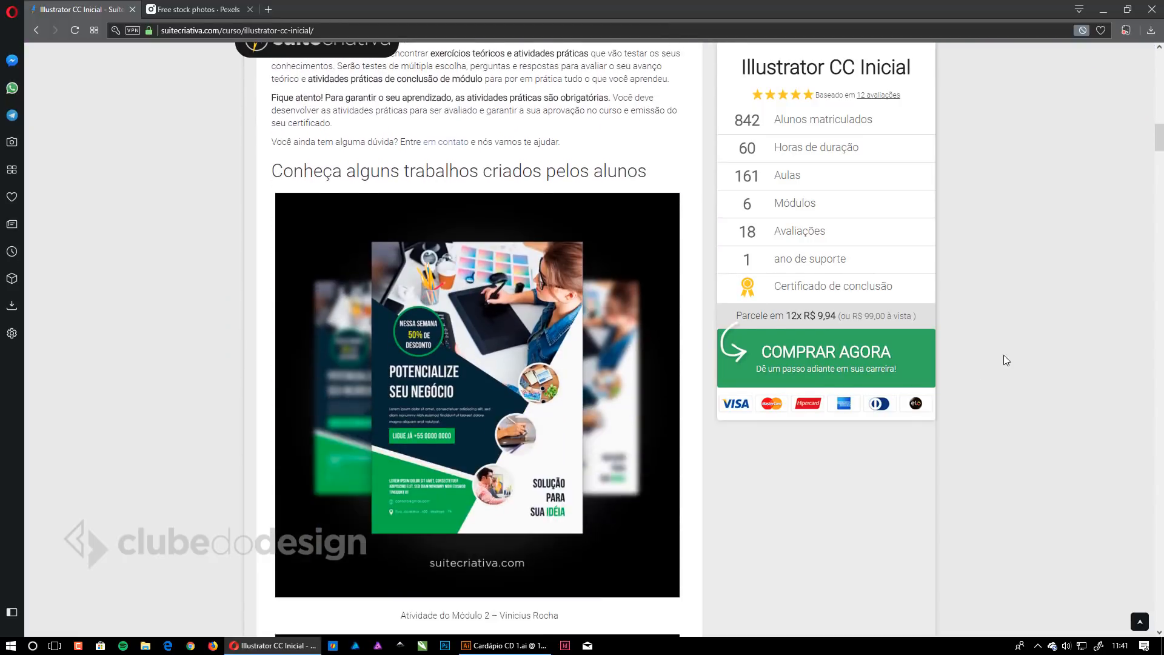
{"action": "scroll", "coordinate": [1003, 359], "scroll_direction": "down", "scroll_amount": 8}
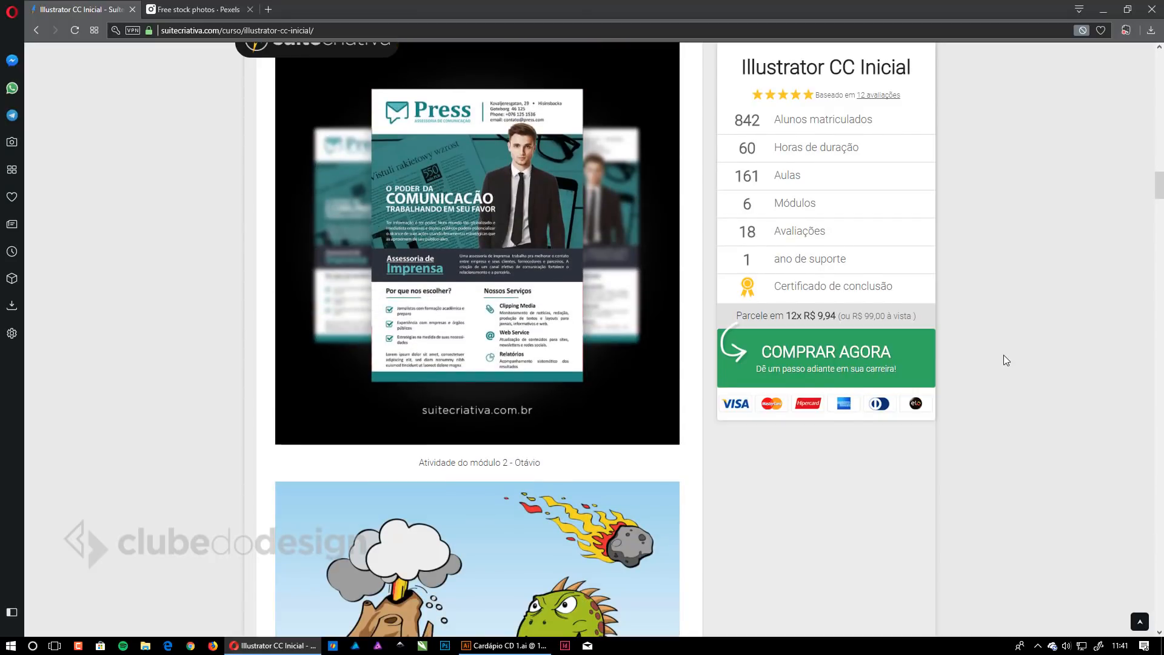
{"action": "scroll", "coordinate": [1003, 354], "scroll_direction": "down", "scroll_amount": 11}
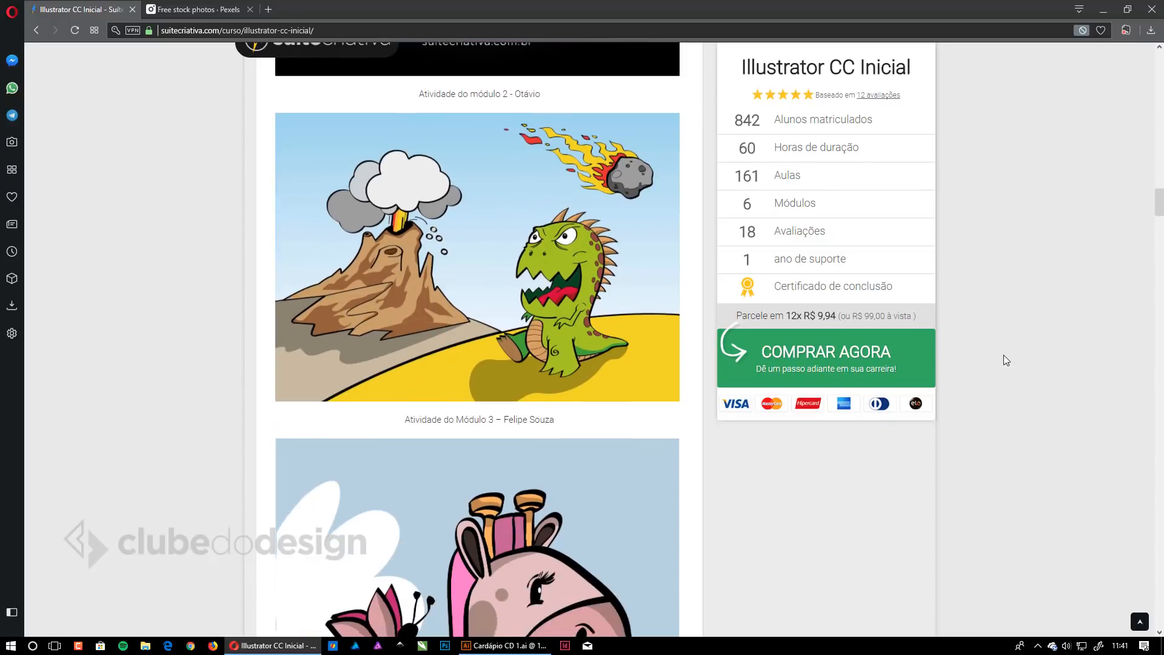
{"action": "scroll", "coordinate": [1009, 384], "scroll_direction": "down", "scroll_amount": 10}
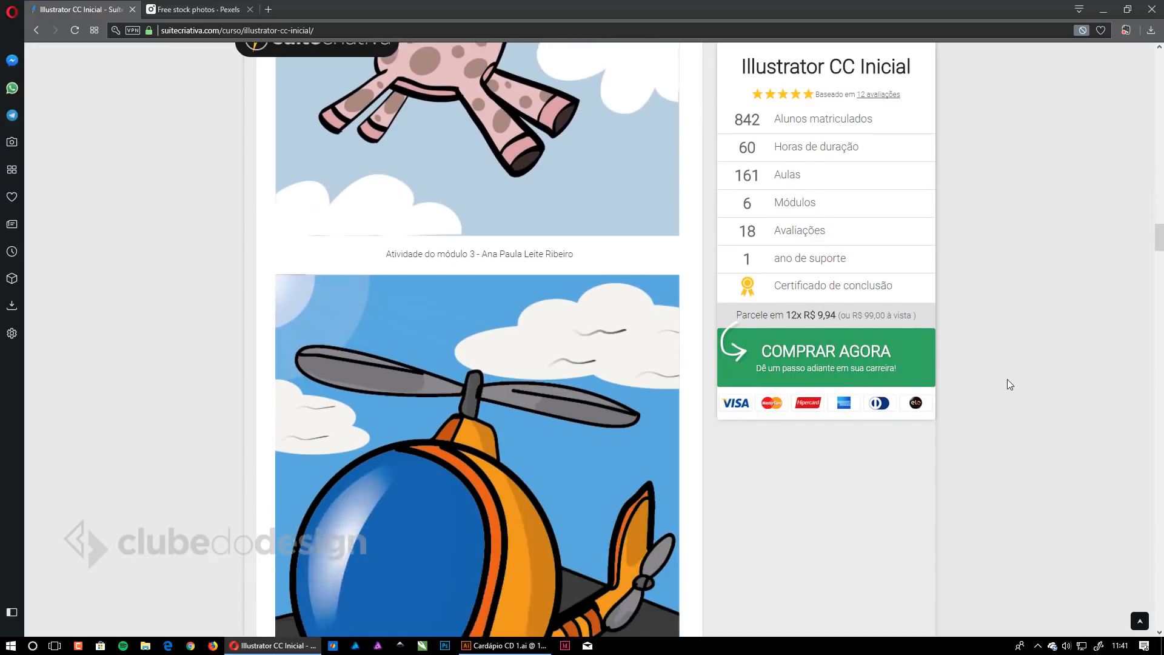
{"action": "scroll", "coordinate": [1007, 383], "scroll_direction": "down", "scroll_amount": 6}
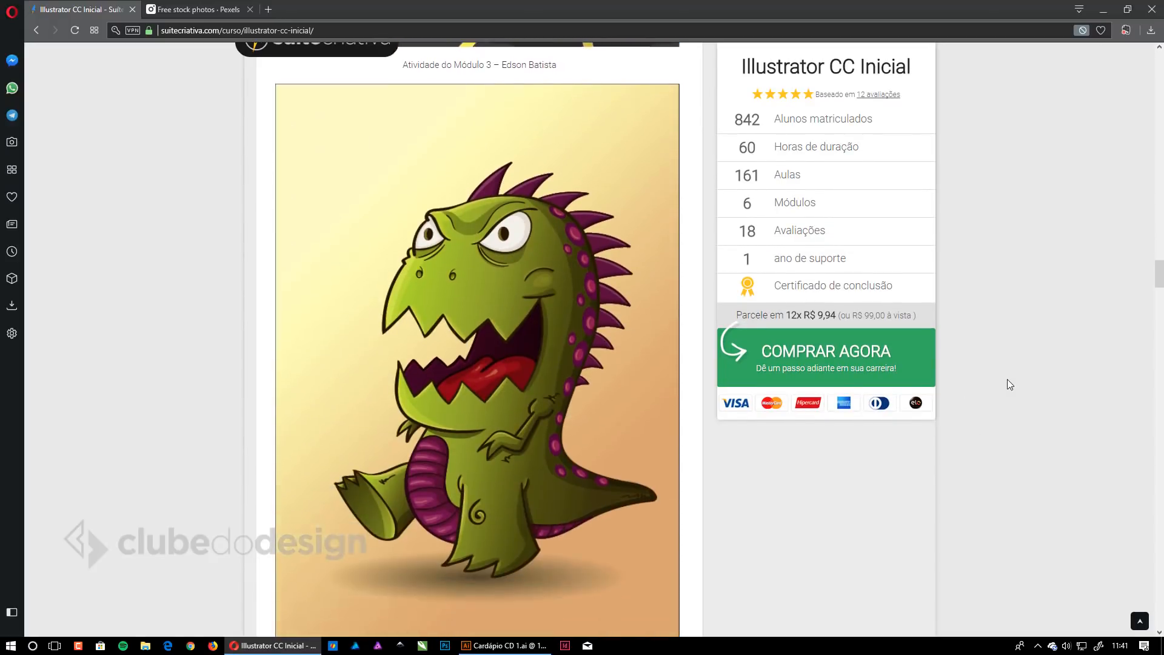
{"action": "scroll", "coordinate": [979, 418], "scroll_direction": "down", "scroll_amount": 1}
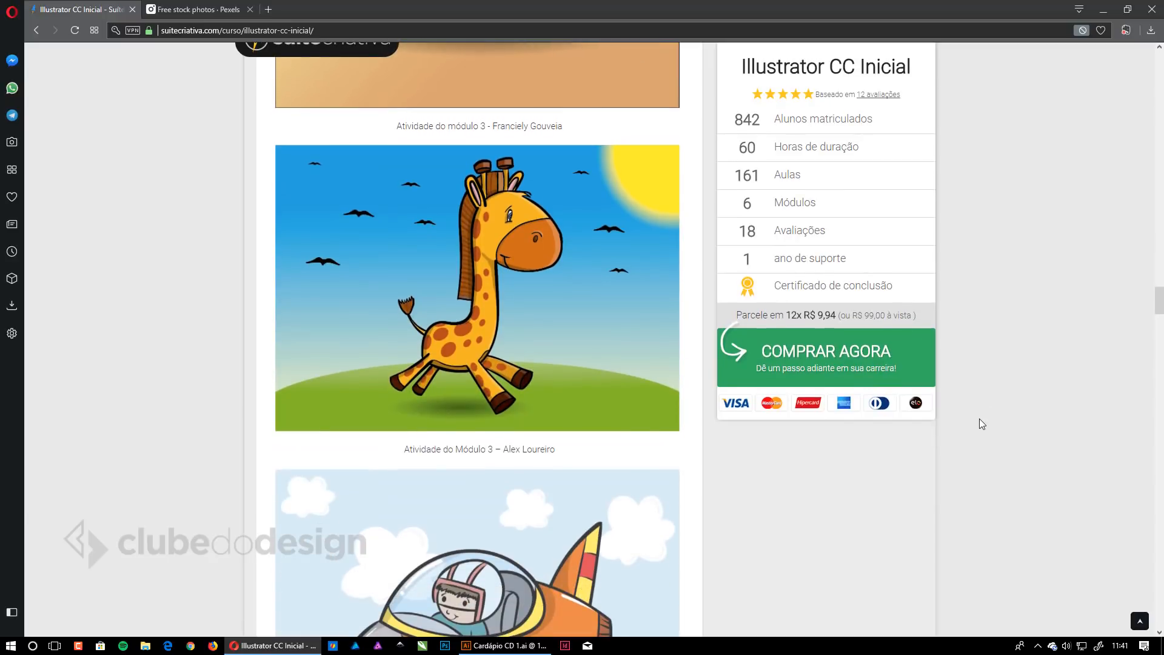
{"action": "scroll", "coordinate": [979, 419], "scroll_direction": "down", "scroll_amount": 4}
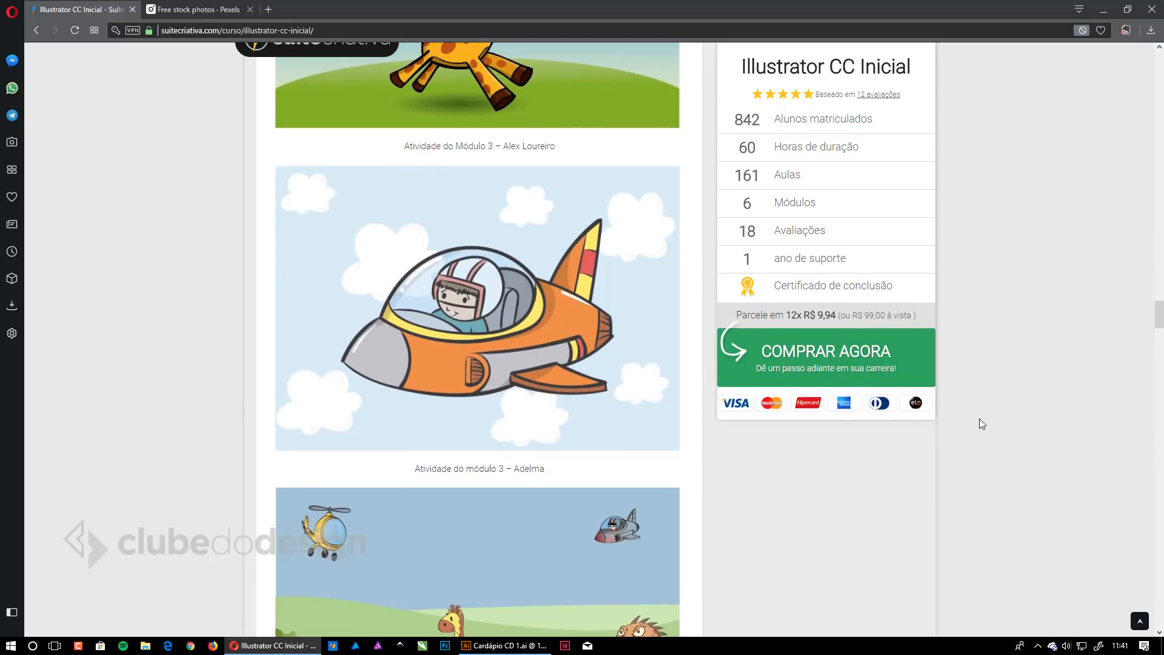
{"action": "scroll", "coordinate": [980, 418], "scroll_direction": "down", "scroll_amount": 10}
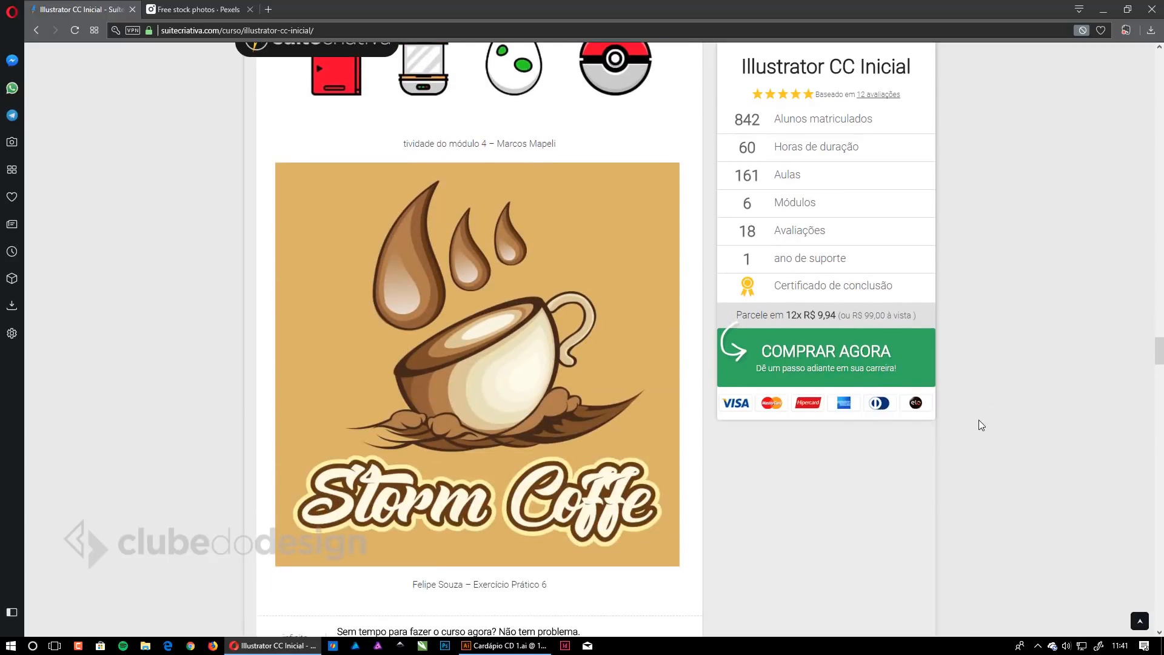
{"action": "scroll", "coordinate": [951, 476], "scroll_direction": "down", "scroll_amount": 3}
{"action": "scroll", "coordinate": [951, 485], "scroll_direction": "up", "scroll_amount": 8}
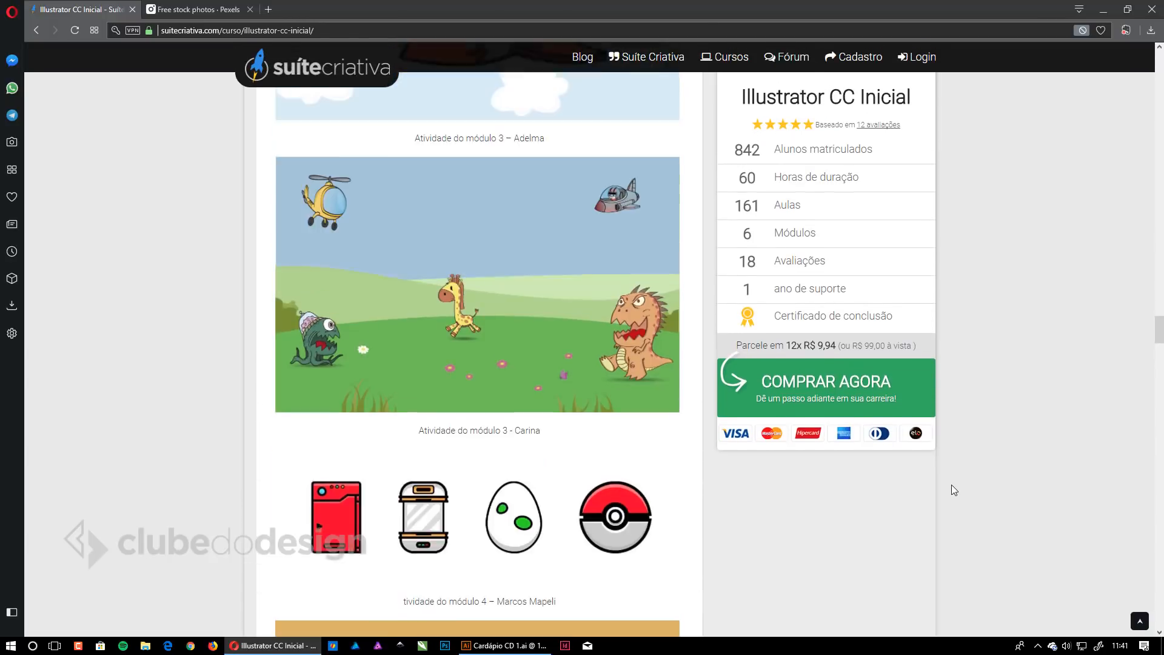
{"action": "scroll", "coordinate": [951, 485], "scroll_direction": "up", "scroll_amount": 6}
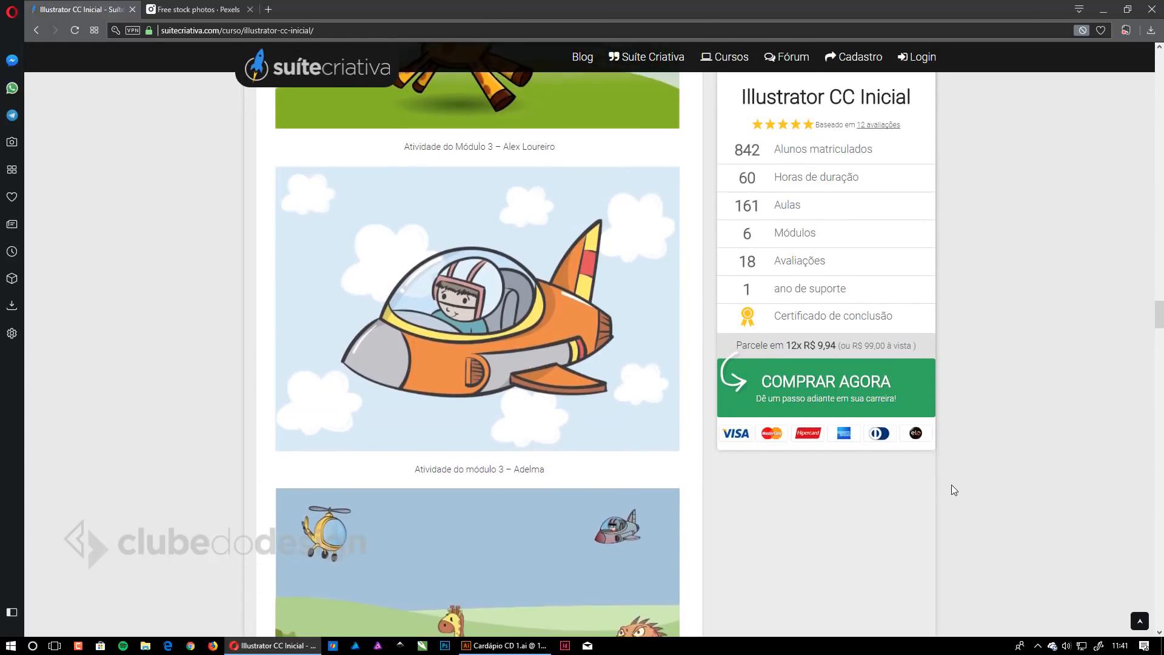
{"action": "scroll", "coordinate": [951, 485], "scroll_direction": "up", "scroll_amount": 8}
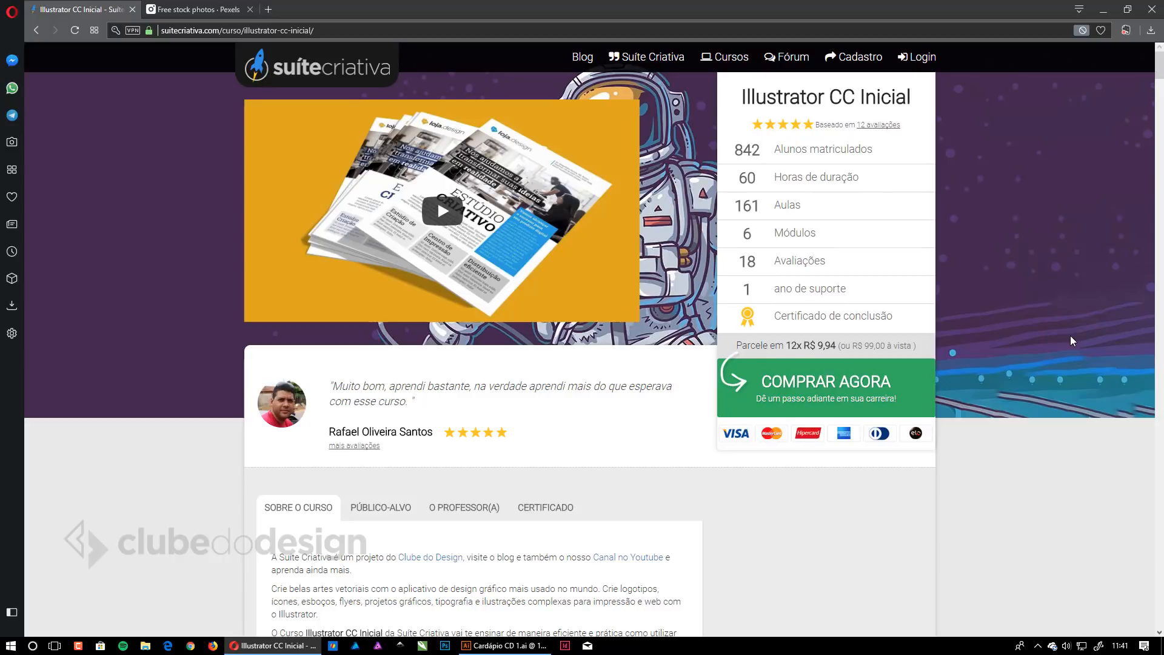
Switch to Illustrator and create a new A4 print document in portrait orientation with a 3 mm bleed on all sides.
{"action": "left_click", "coordinate": [520, 644]}
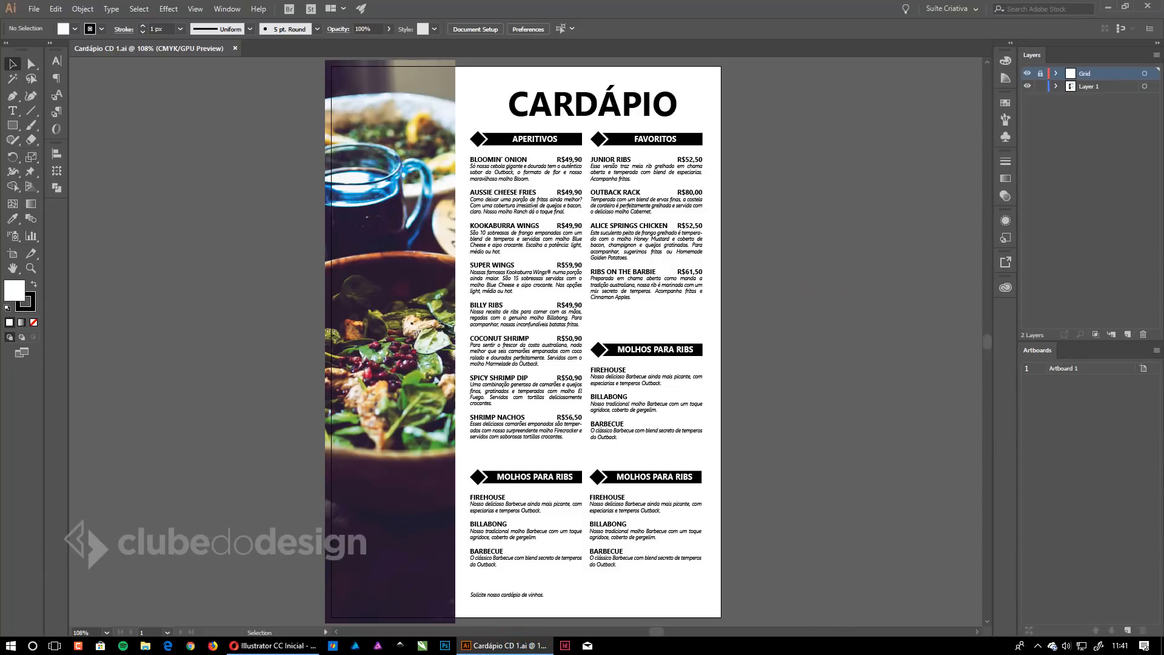
{"action": "left_click", "coordinate": [34, 8]}
{"action": "left_click", "coordinate": [37, 22]}
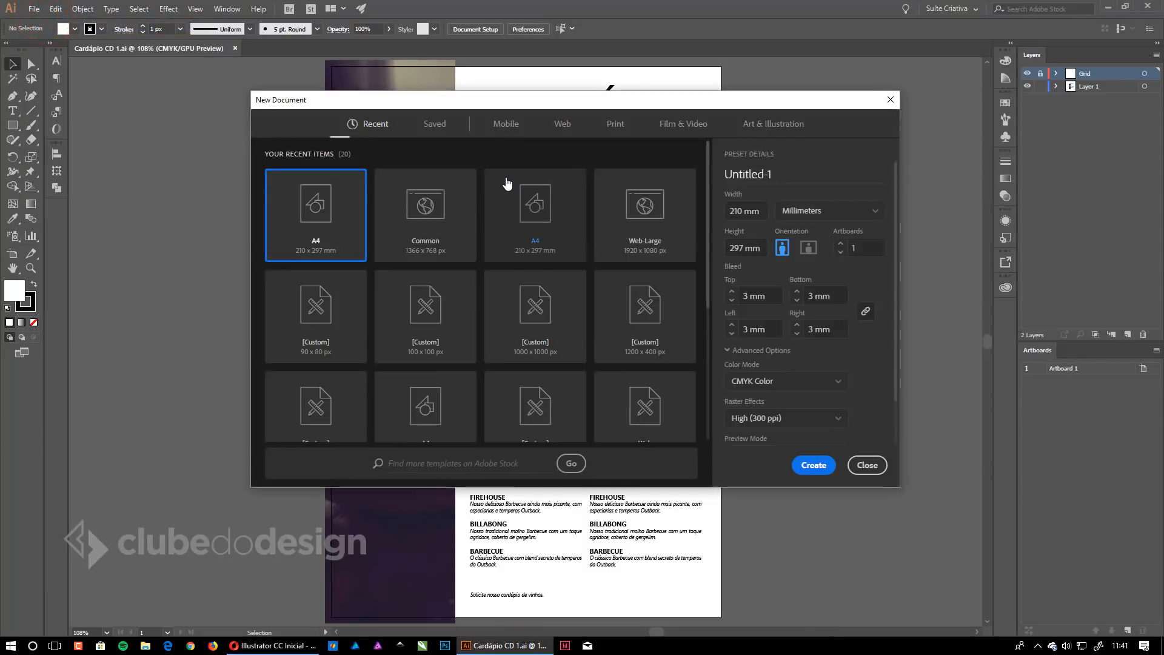
{"action": "left_click", "coordinate": [616, 124]}
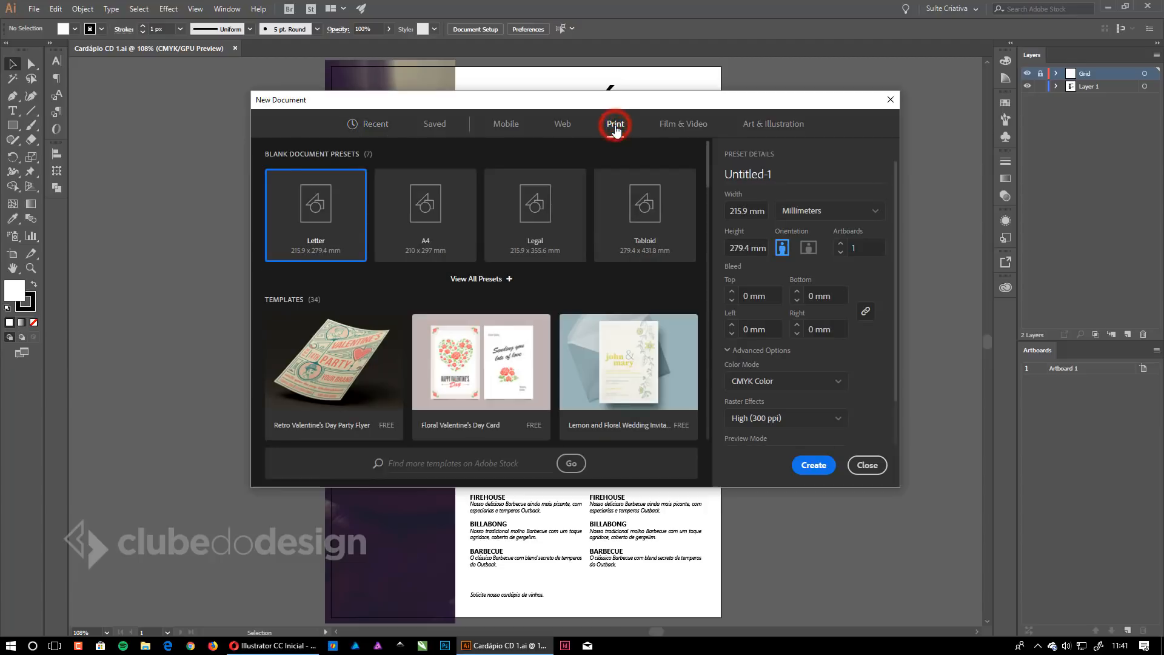
{"action": "left_click", "coordinate": [416, 245]}
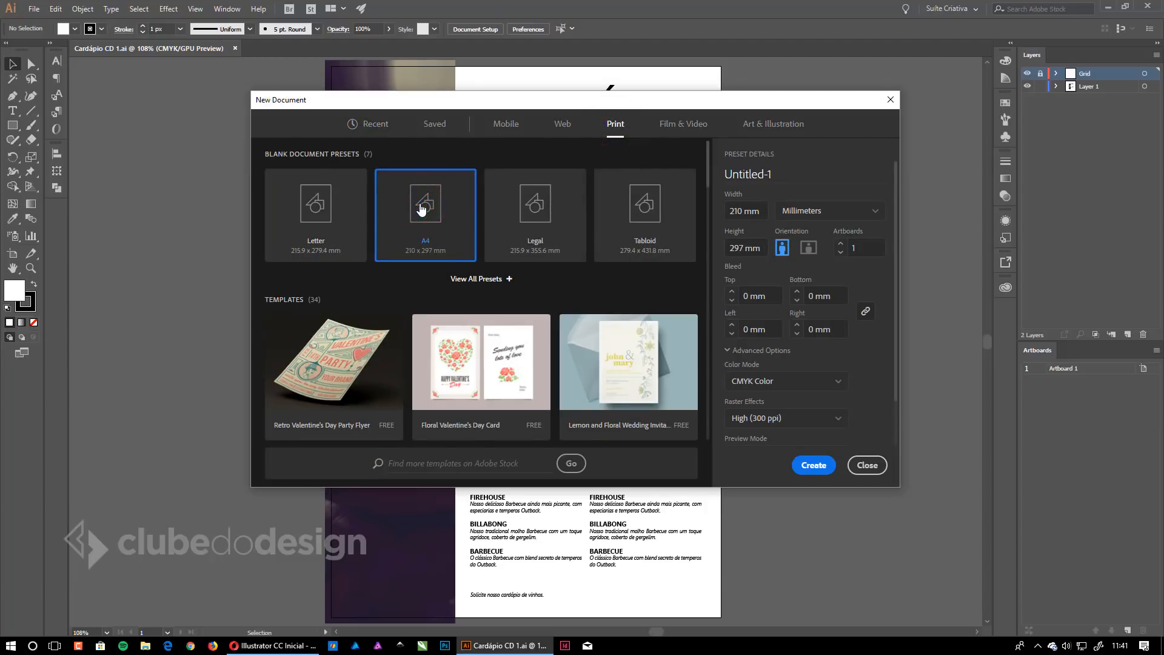
{"action": "left_click", "coordinate": [731, 291]}
{"action": "left_click", "coordinate": [731, 291]}
{"action": "left_click", "coordinate": [731, 292]}
{"action": "mouse_move", "coordinate": [896, 335]}
{"action": "left_mouse_down"}
{"action": "mouse_move", "coordinate": [897, 401]}
{"action": "mouse_move", "coordinate": [896, 330]}
{"action": "left_mouse_up"}
{"action": "left_click", "coordinate": [824, 465]}
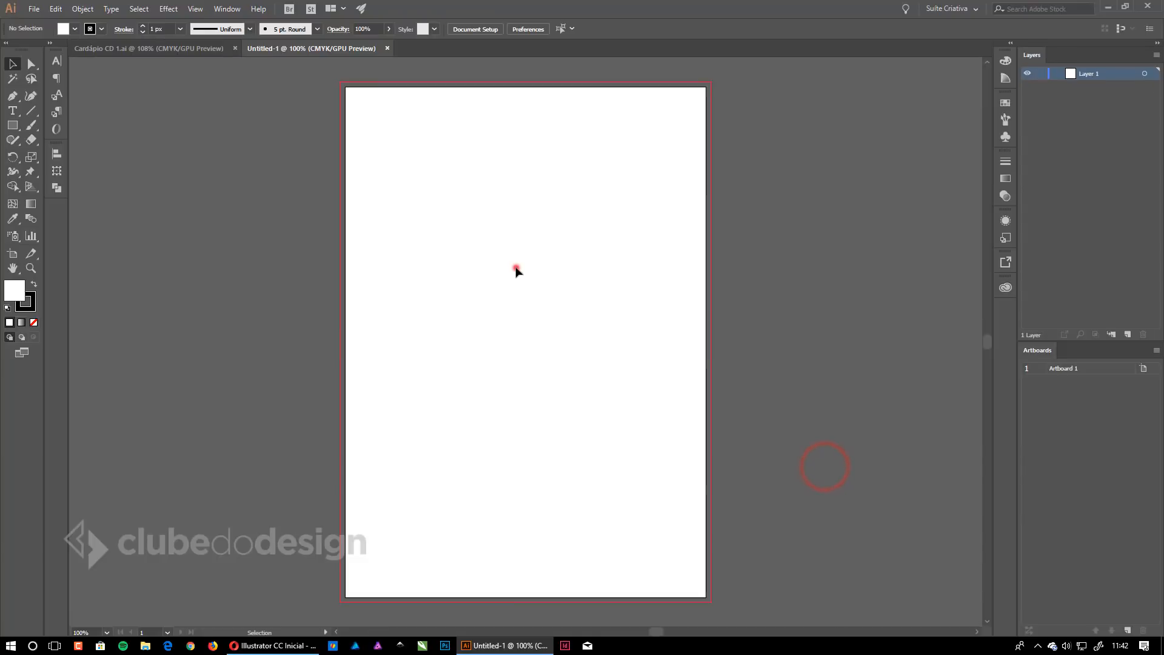
{"action": "left_click", "coordinate": [592, 170]}
{"action": "left_click", "coordinate": [587, 170]}
{"action": "left_click", "coordinate": [587, 174]}
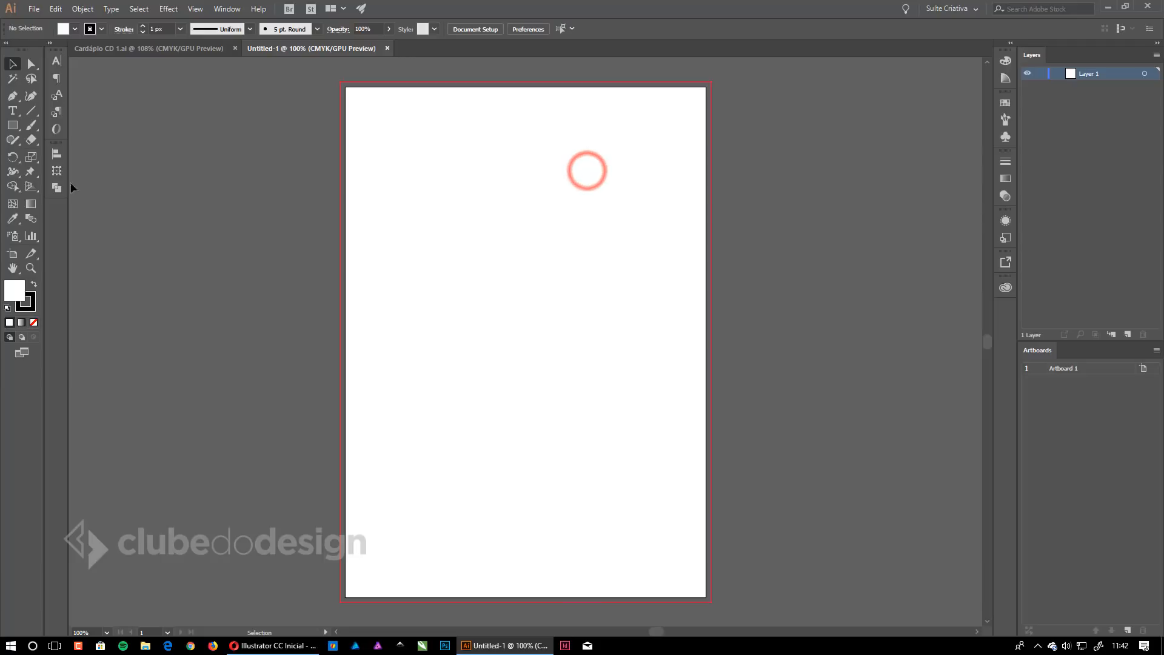
Draw a rectangle on the artboard and set its size to 210 mm wide by 297 mm high.
{"action": "left_click", "coordinate": [8, 125]}
{"action": "left_click_drag", "start_coordinate": [410, 144], "coordinate": [547, 233]}
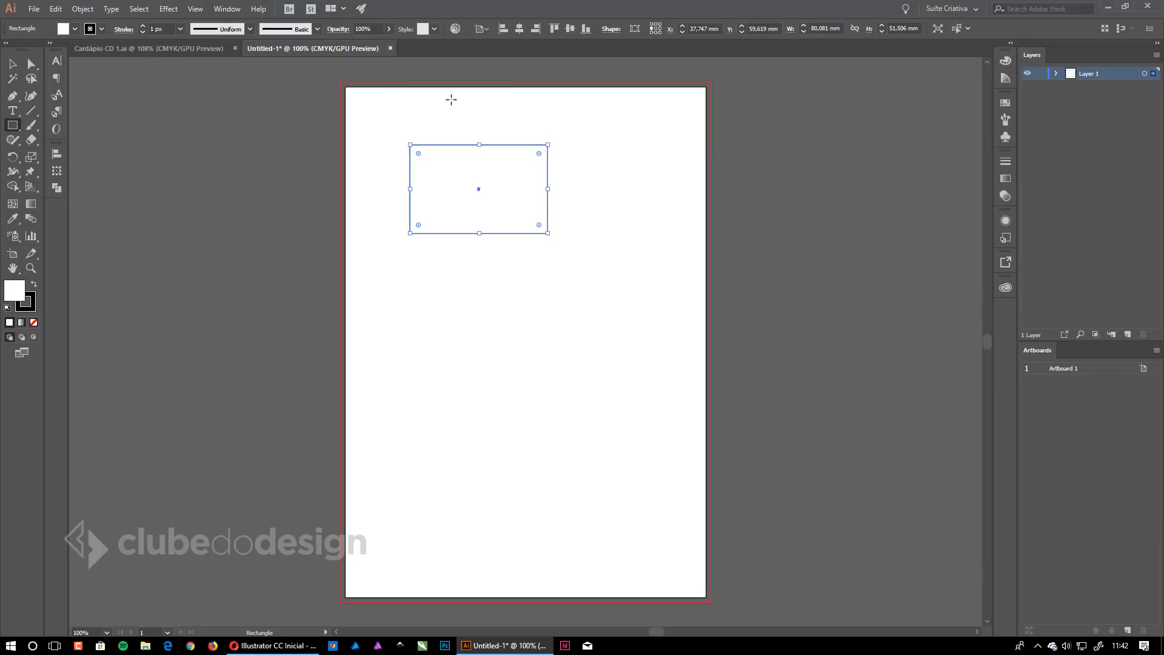
{"action": "double_click", "coordinate": [842, 27]}
{"action": "type", "text": "210"}
{"action": "key", "text": "Tab"}
{"action": "type", "text": "297"}
{"action": "key", "text": "Return"}
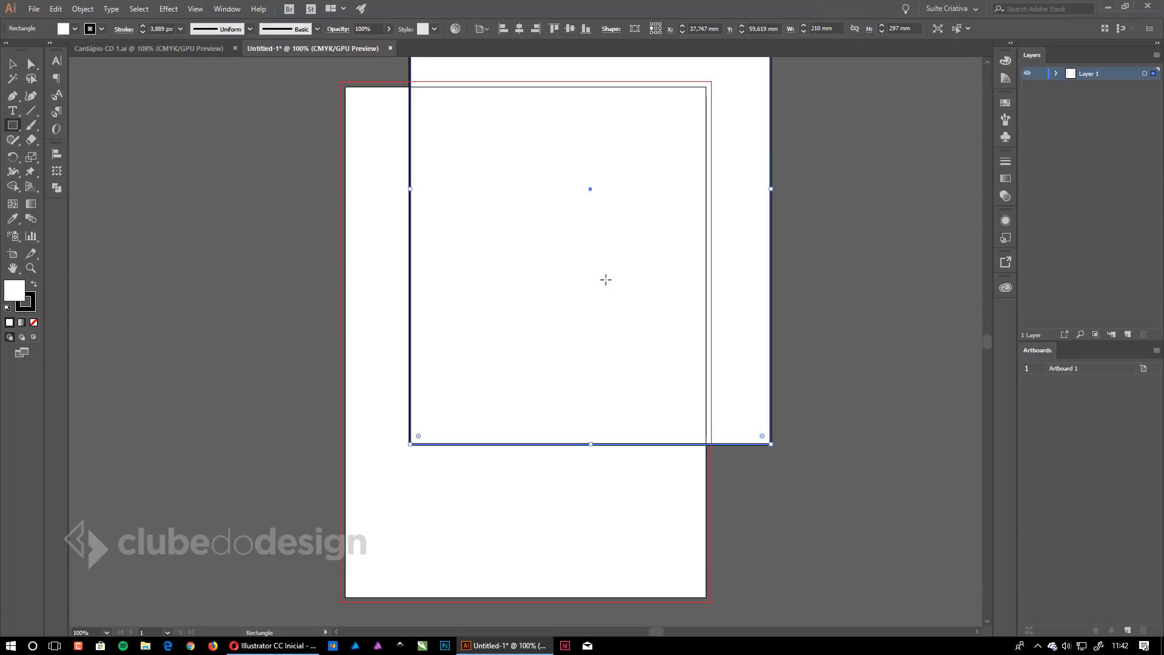
{"action": "key", "text": "v"}
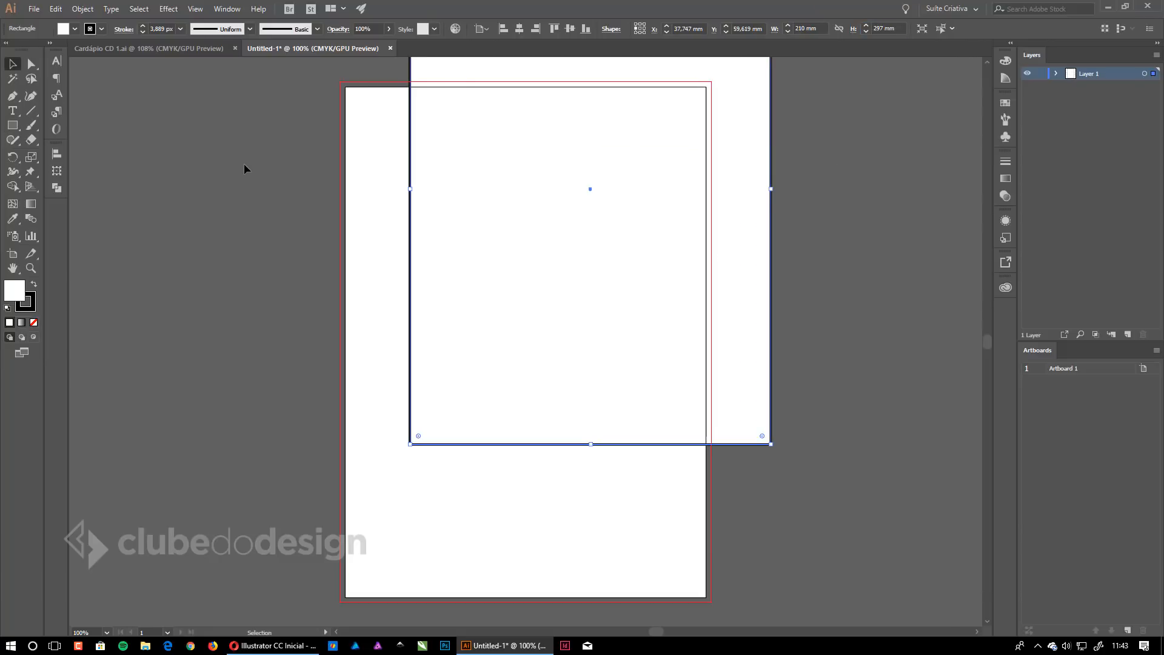
Centre the rectangle horizontally and vertically on the artboard, using Align to Artboard.
{"action": "left_click", "coordinate": [55, 154]}
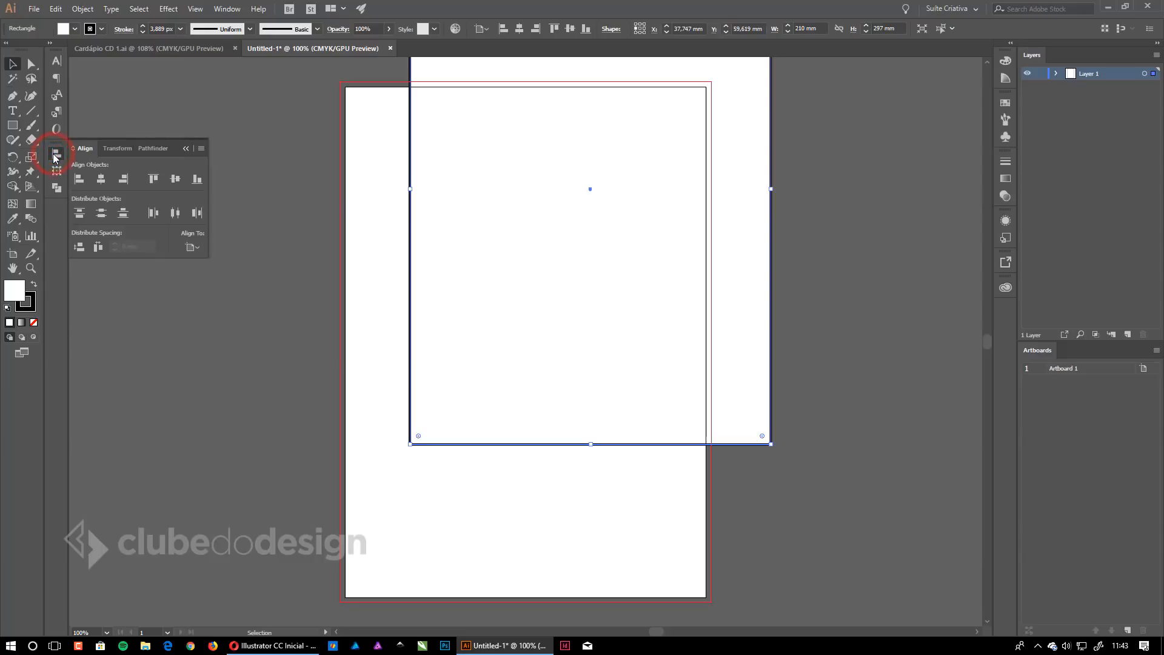
{"action": "left_click", "coordinate": [224, 9]}
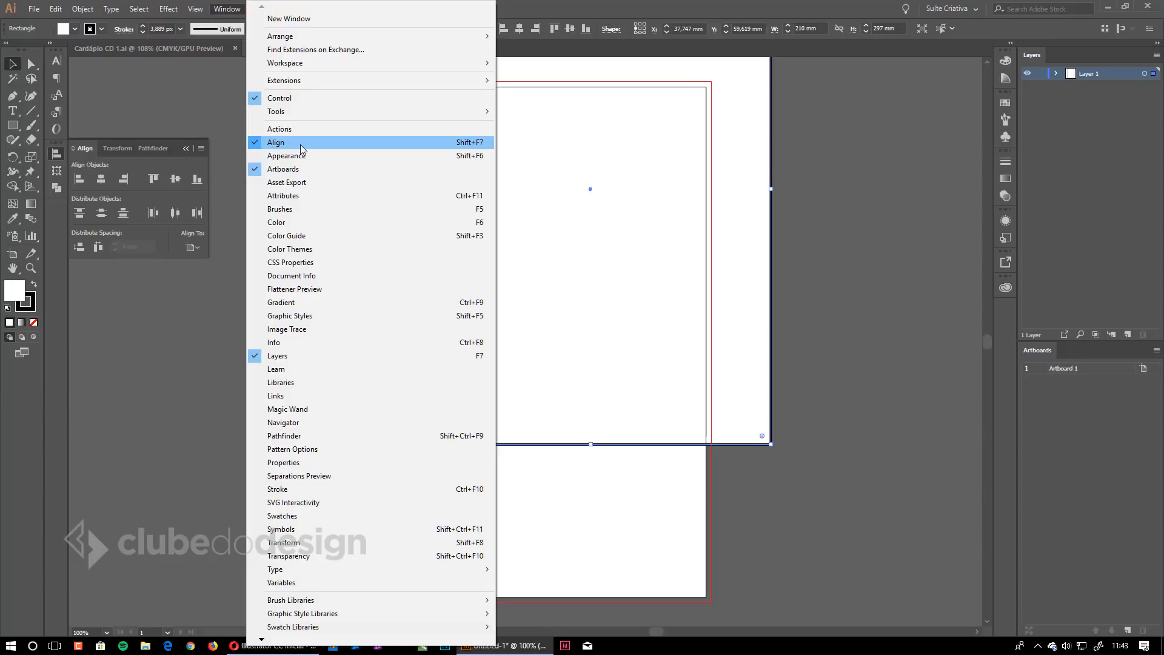
{"action": "left_click", "coordinate": [119, 162]}
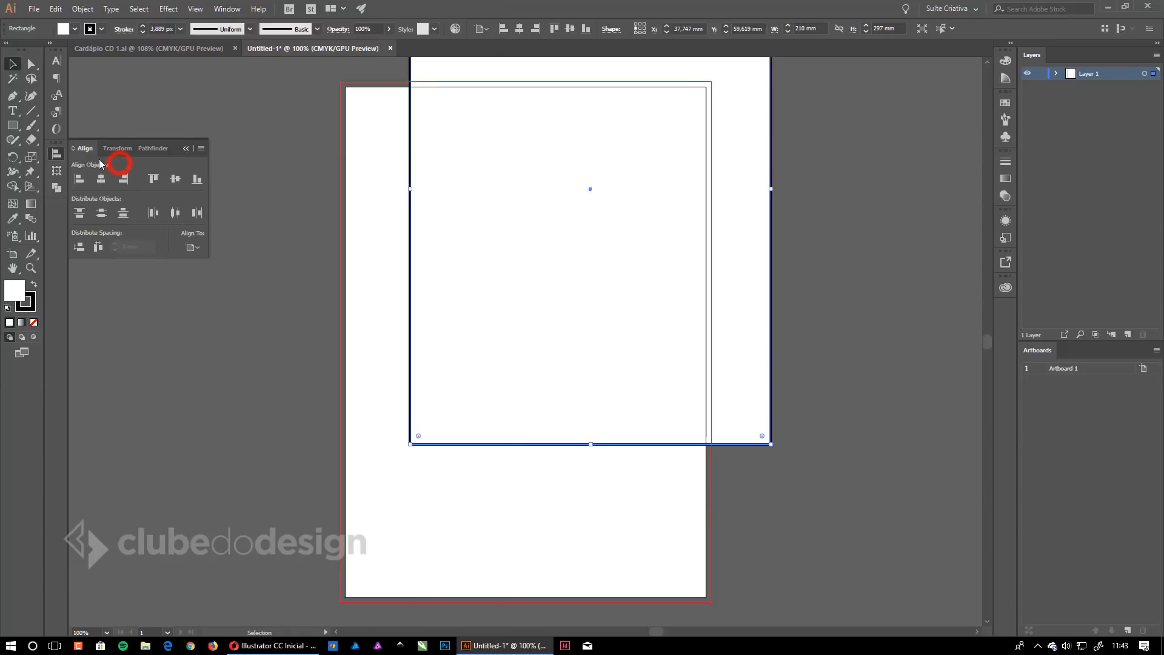
{"action": "left_click", "coordinate": [191, 246]}
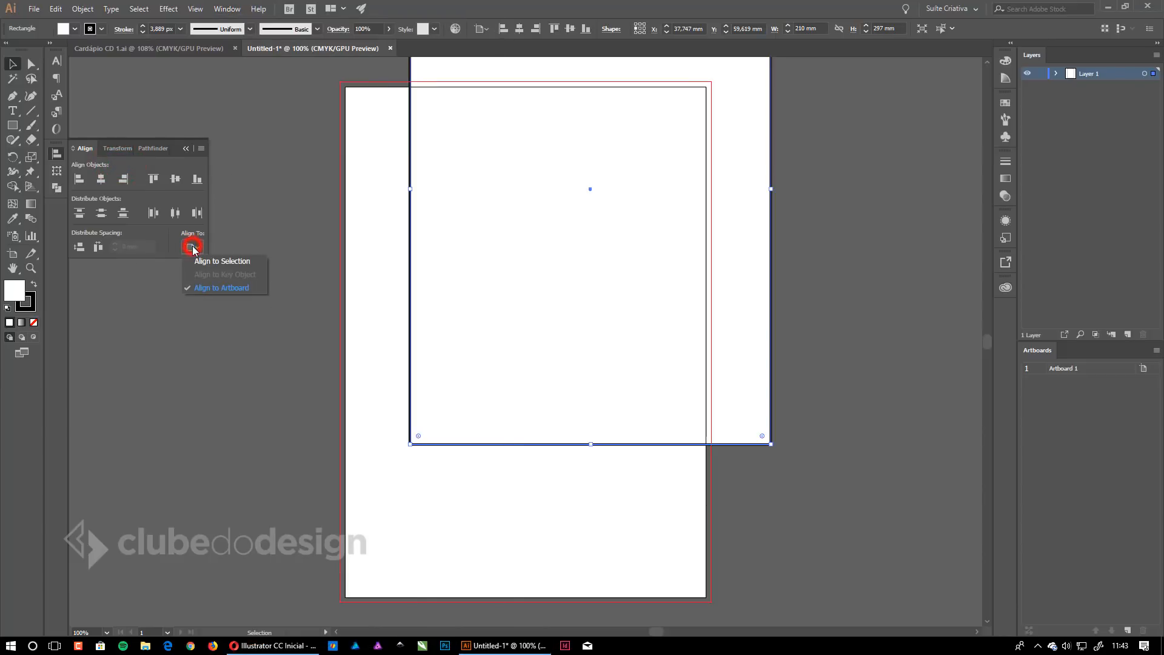
{"action": "left_click", "coordinate": [219, 287]}
{"action": "left_click", "coordinate": [101, 181]}
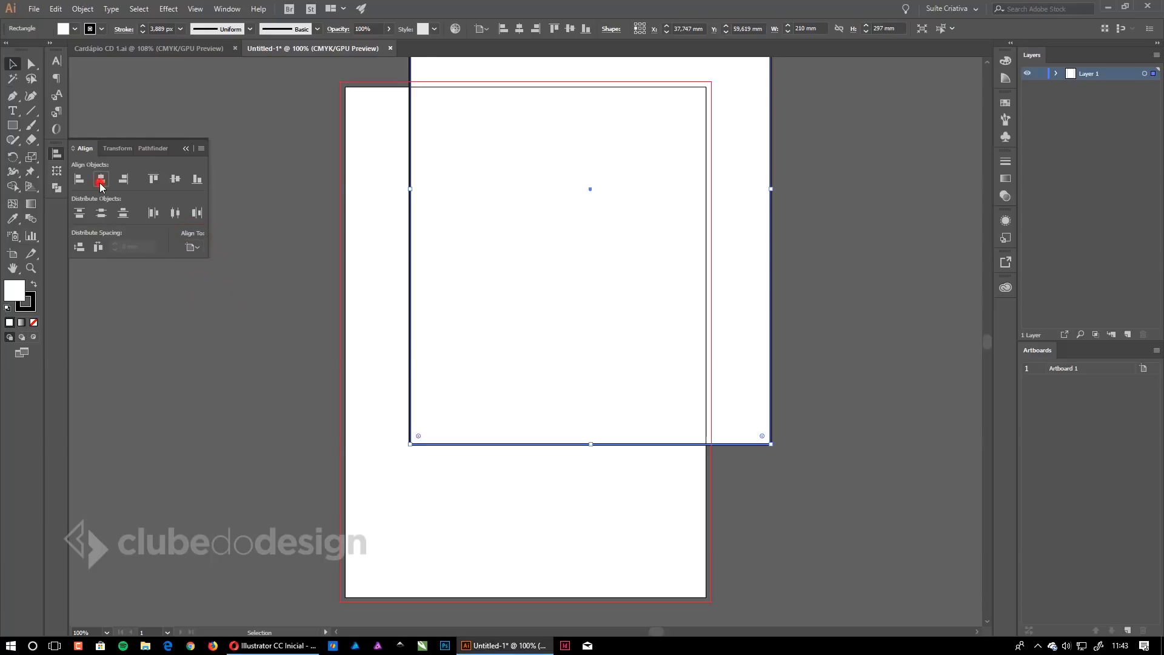
{"action": "left_click", "coordinate": [175, 180]}
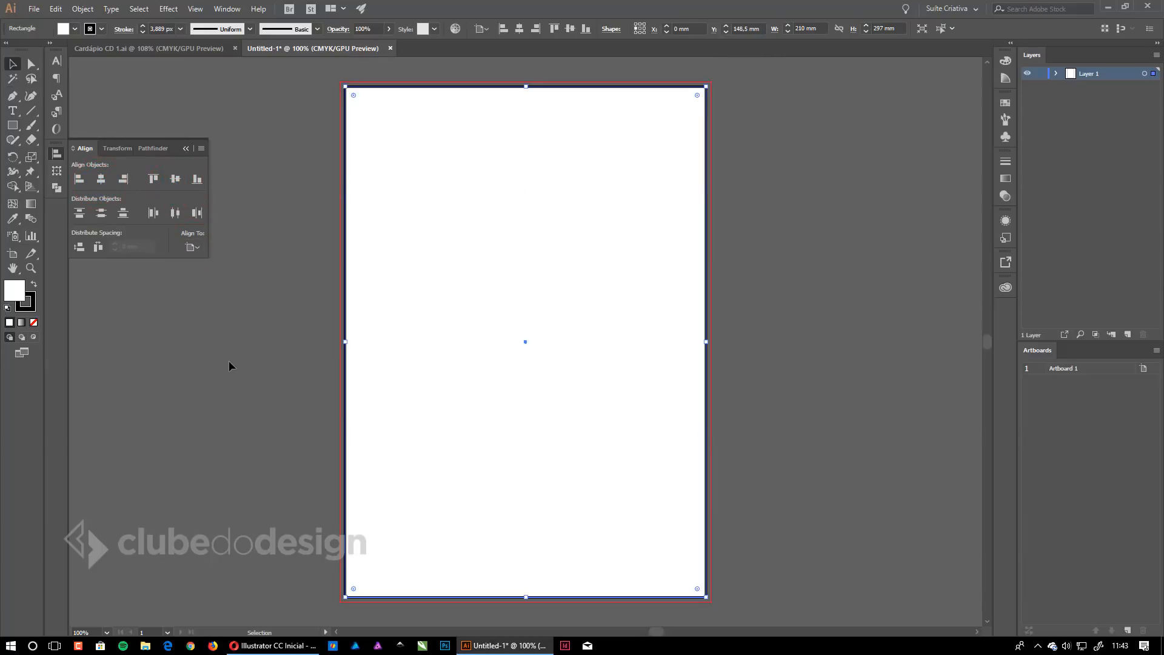
Set the rectangle's stroke weight to 1 px.
{"action": "left_click", "coordinate": [1005, 161]}
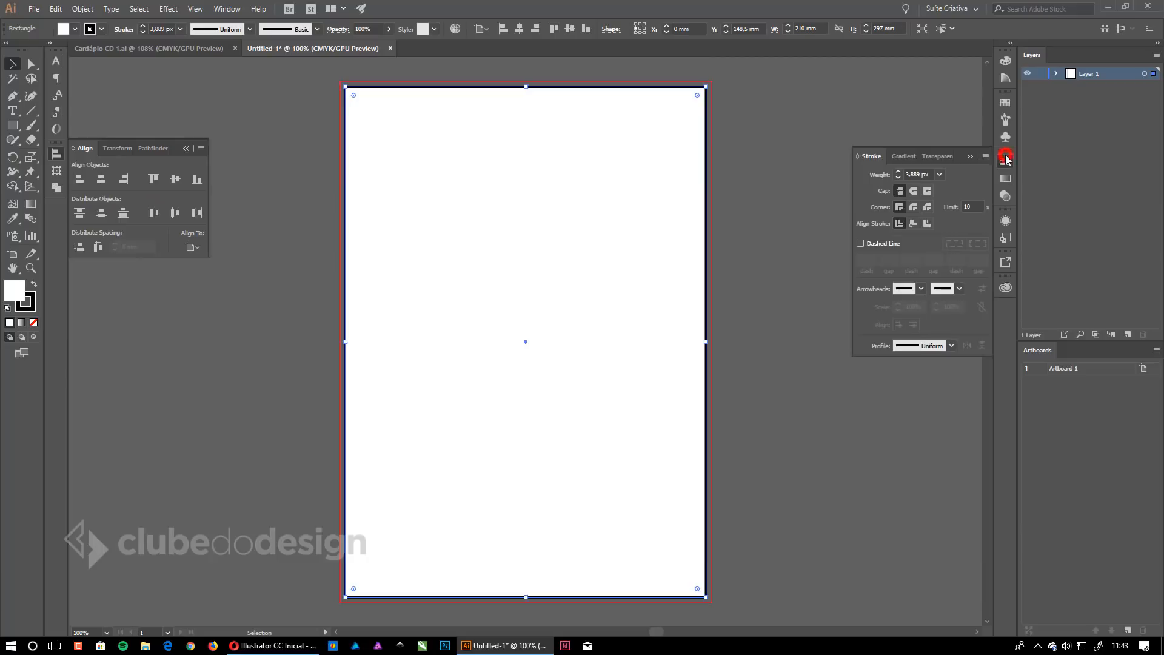
{"action": "left_click", "coordinate": [917, 175]}
{"action": "type", "text": "1"}
{"action": "key", "text": "Return"}
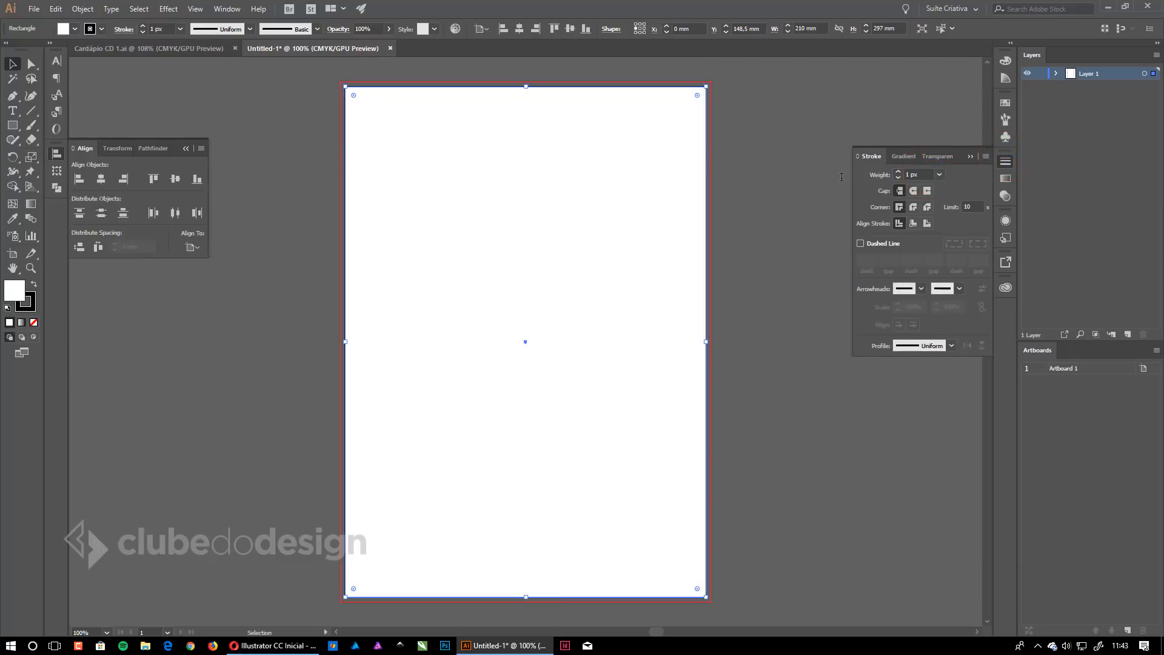
{"action": "left_click", "coordinate": [1004, 161]}
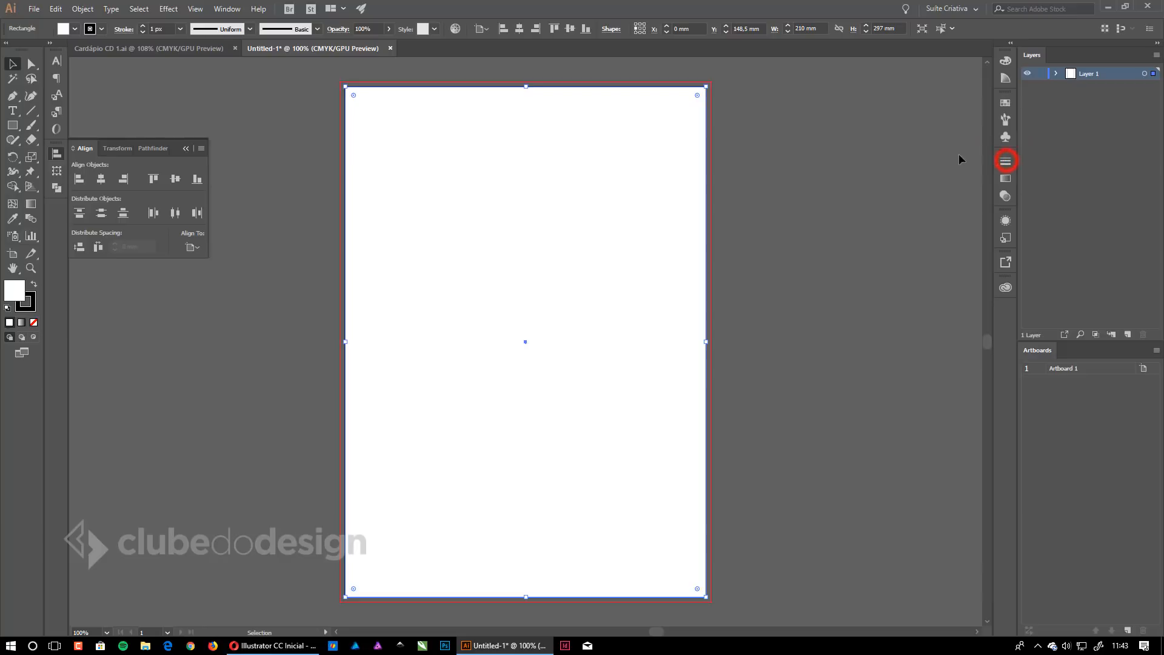
{"action": "left_click", "coordinate": [226, 8]}
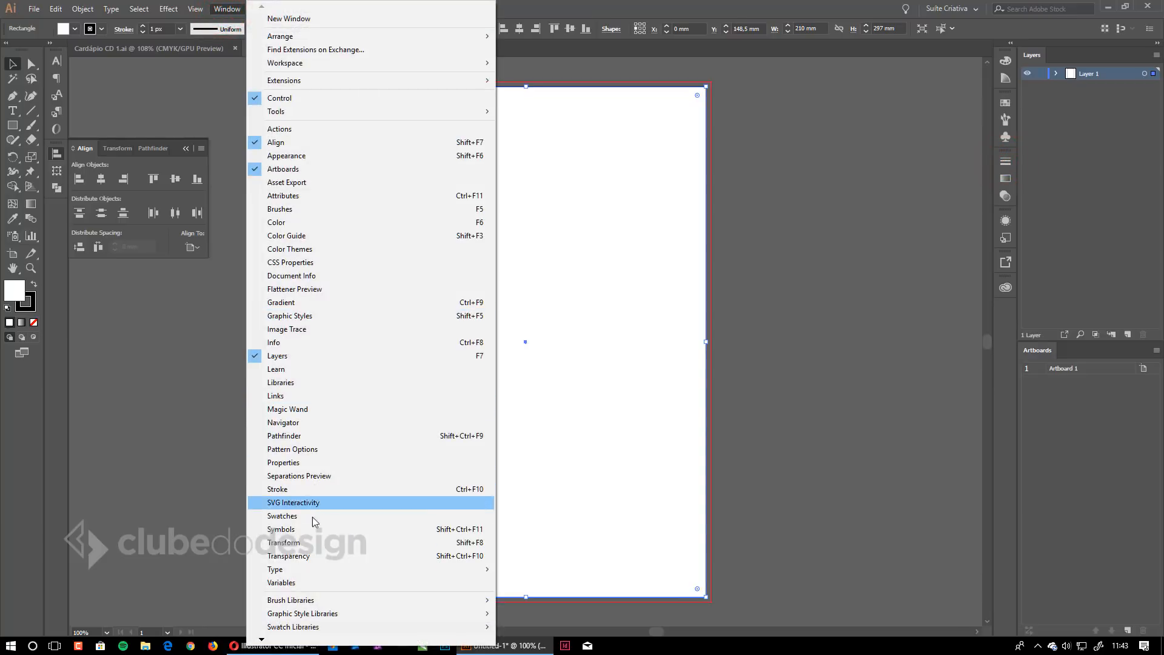
{"action": "left_click", "coordinate": [294, 489]}
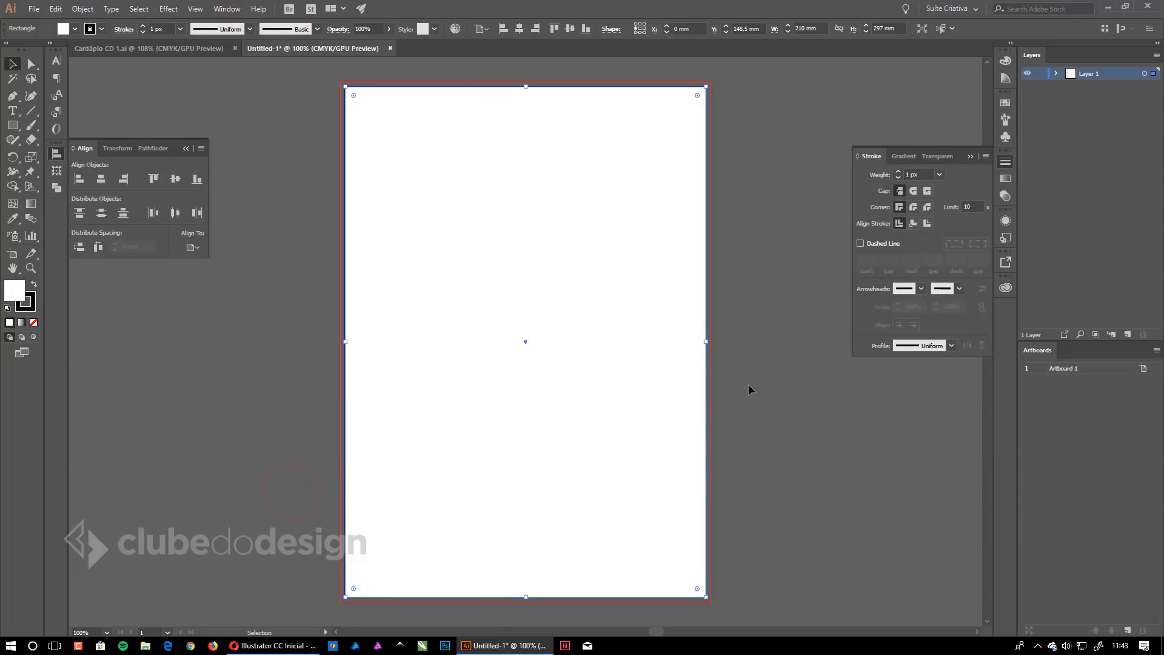
{"action": "left_click", "coordinate": [968, 156]}
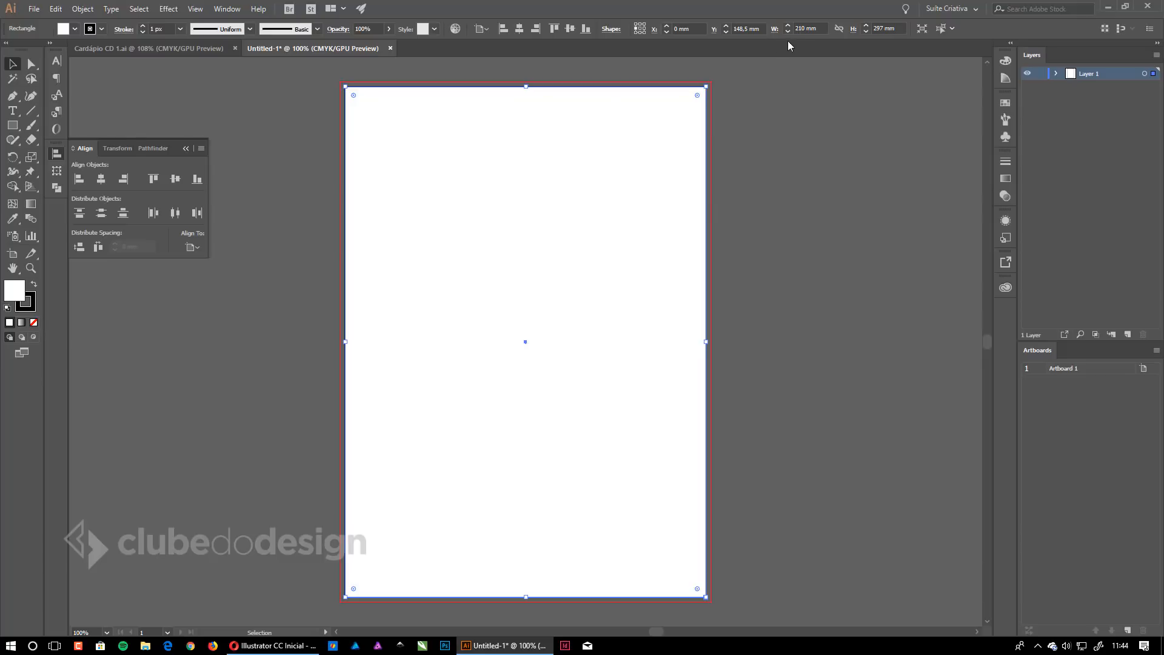
Try to narrow the rectangle to 190 mm from its left edge, and undo the change.
{"action": "left_click", "coordinate": [56, 171]}
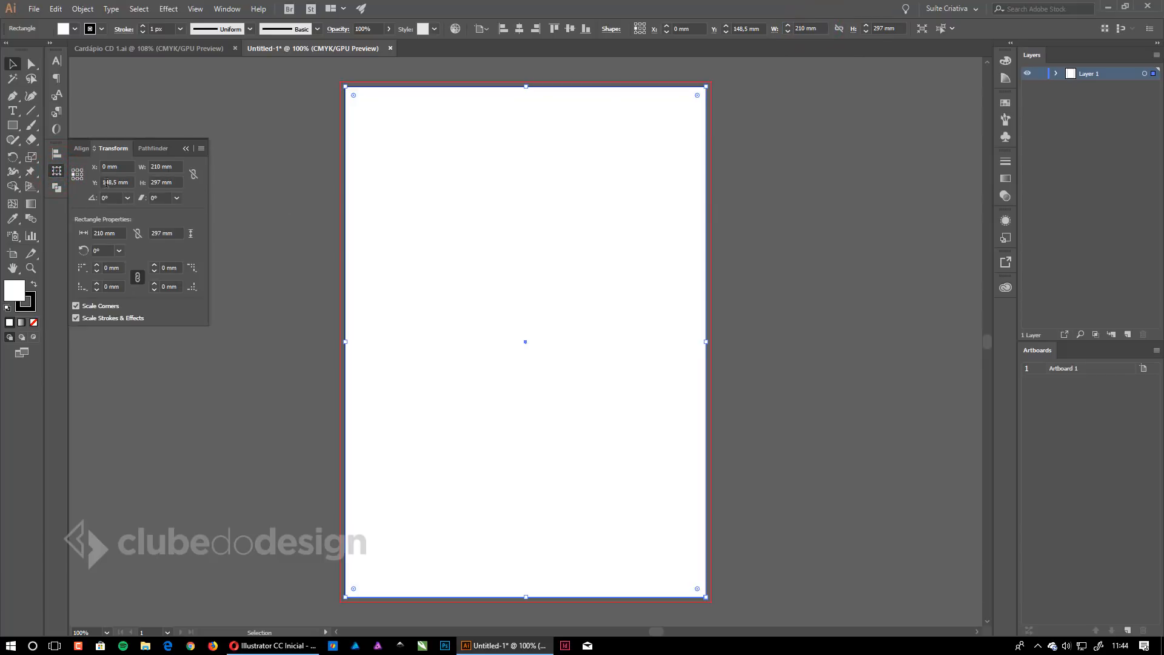
{"action": "left_click", "coordinate": [166, 167]}
{"action": "key", "text": "Return"}
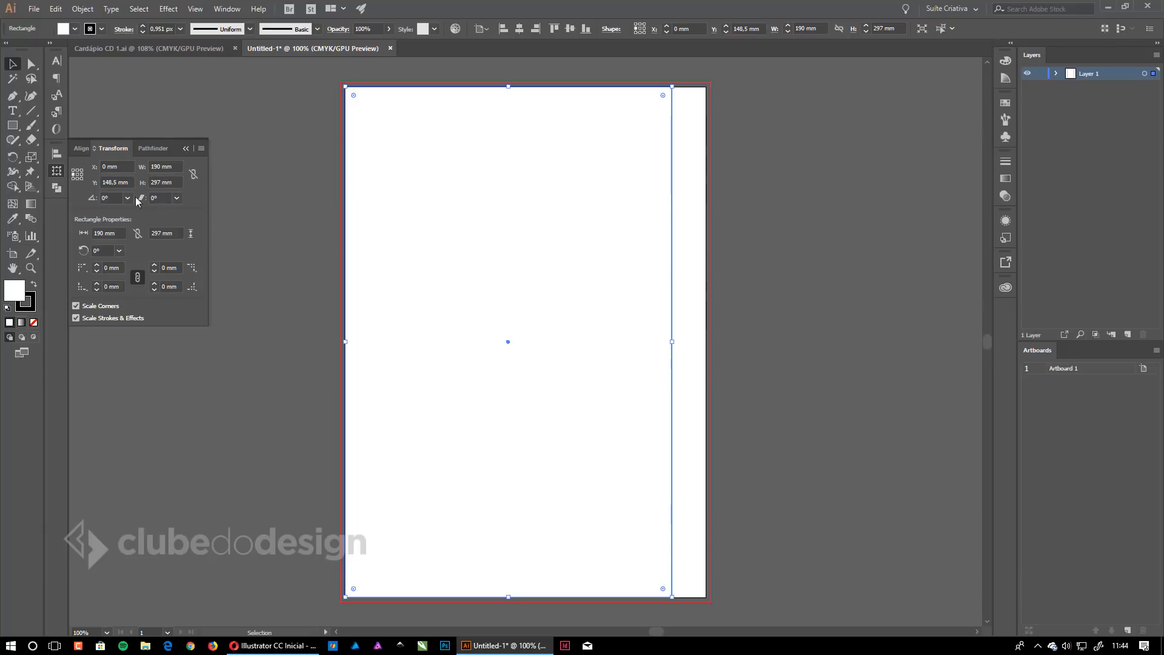
{"action": "key", "text": "ctrl+z"}
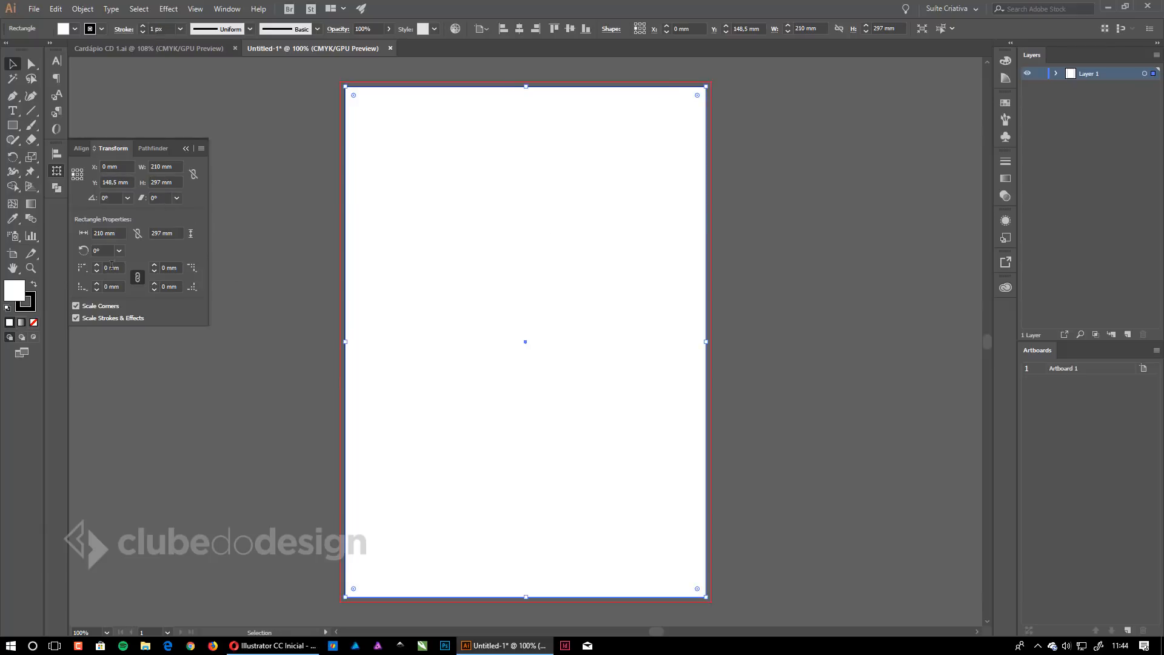
Use the rectangle's centre as the transform reference point and set its width to 190 mm.
{"action": "left_click", "coordinate": [77, 174]}
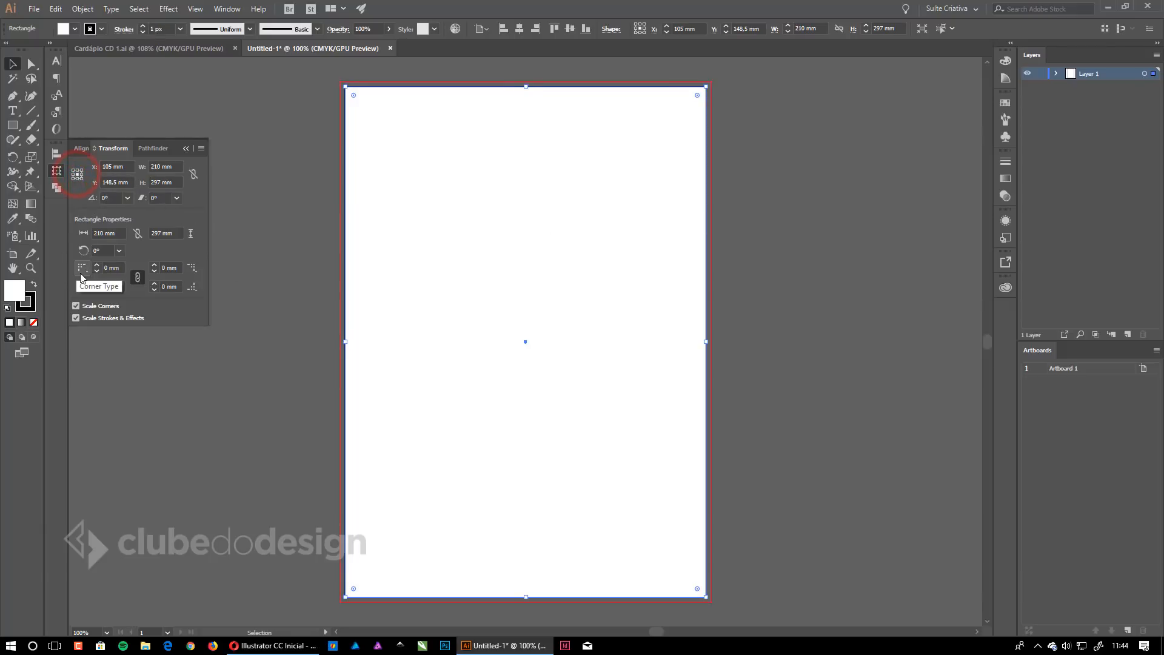
{"action": "left_click", "coordinate": [177, 167]}
{"action": "key", "text": "BackSpace"}
{"action": "key", "text": "BackSpace"}
{"action": "key", "text": "BackSpace"}
{"action": "key", "text": "BackSpace"}
{"action": "key", "text": "BackSpace"}
{"action": "key", "text": "BackSpace"}
{"action": "type", "text": "190"}
{"action": "key", "text": "Return"}
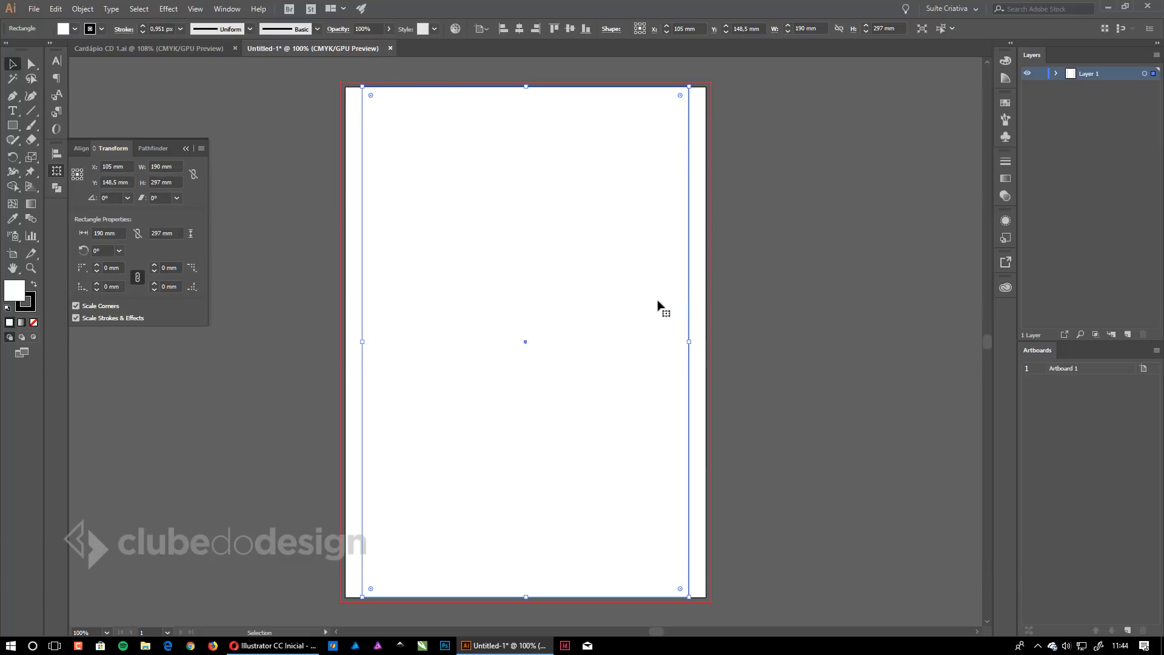
Reduce the rectangle's height by 20 mm to 277 mm, keeping it centred on the page.
{"action": "left_click", "coordinate": [177, 182]}
{"action": "type", "text": "-20"}
{"action": "key", "text": "Return"}
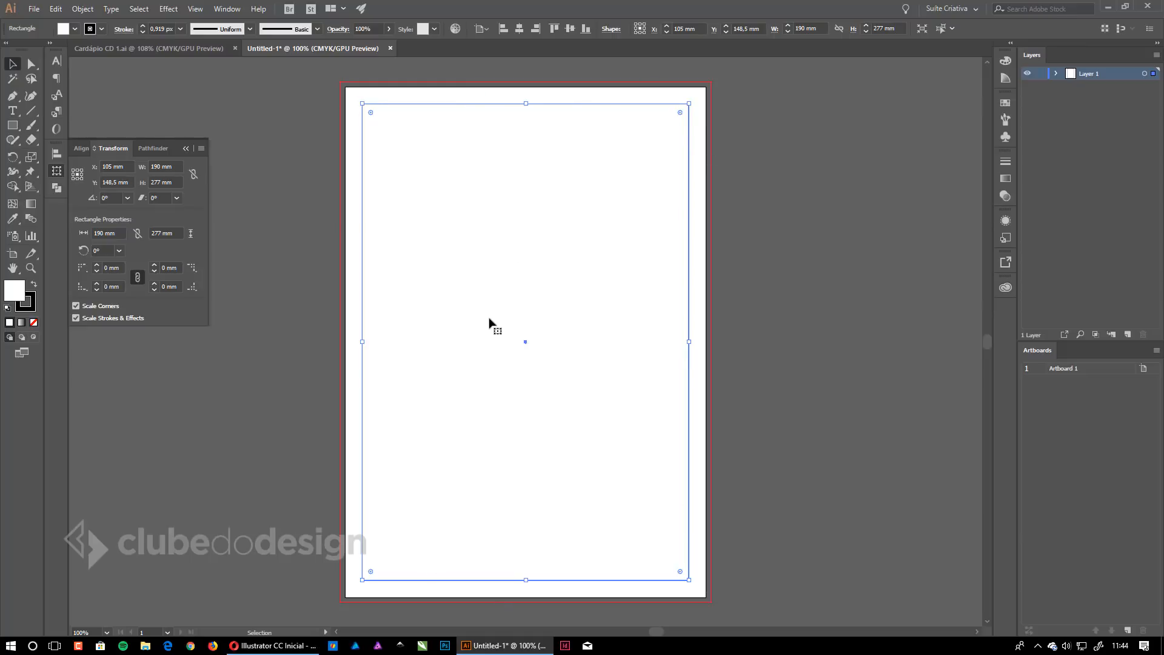
{"action": "key", "text": "a"}
{"action": "key", "text": "v"}
Start Split Into Grid on the margin rectangle with 1 row and 3 columns, and turn on the preview.
{"action": "left_click", "coordinate": [1056, 74]}
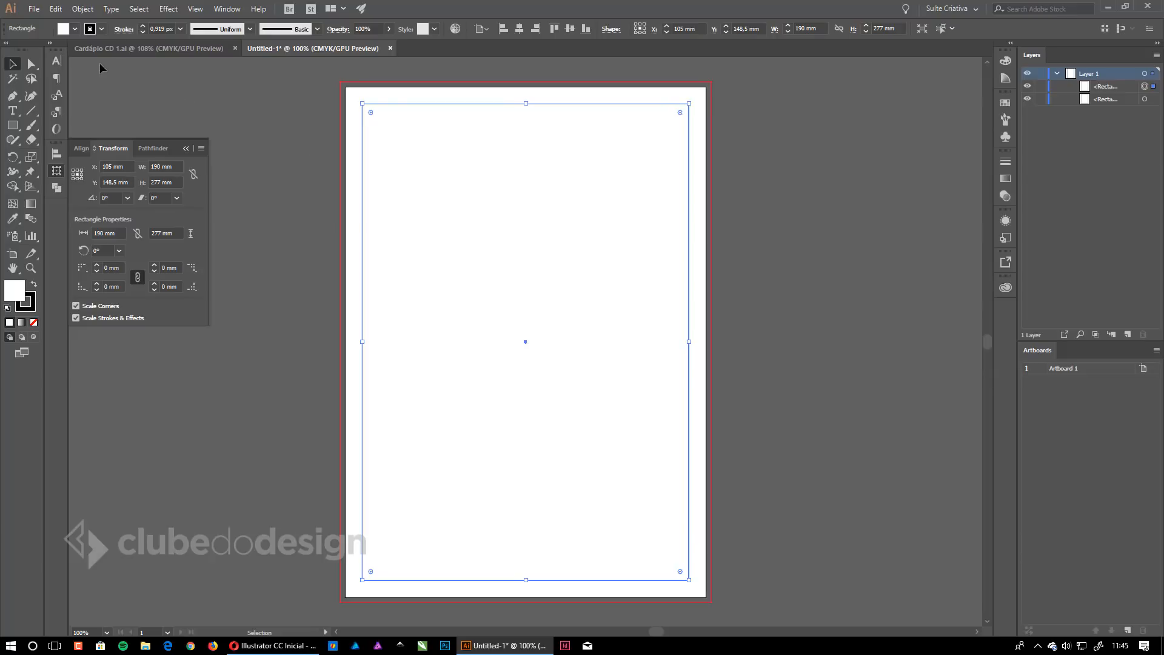
{"action": "left_click", "coordinate": [81, 9]}
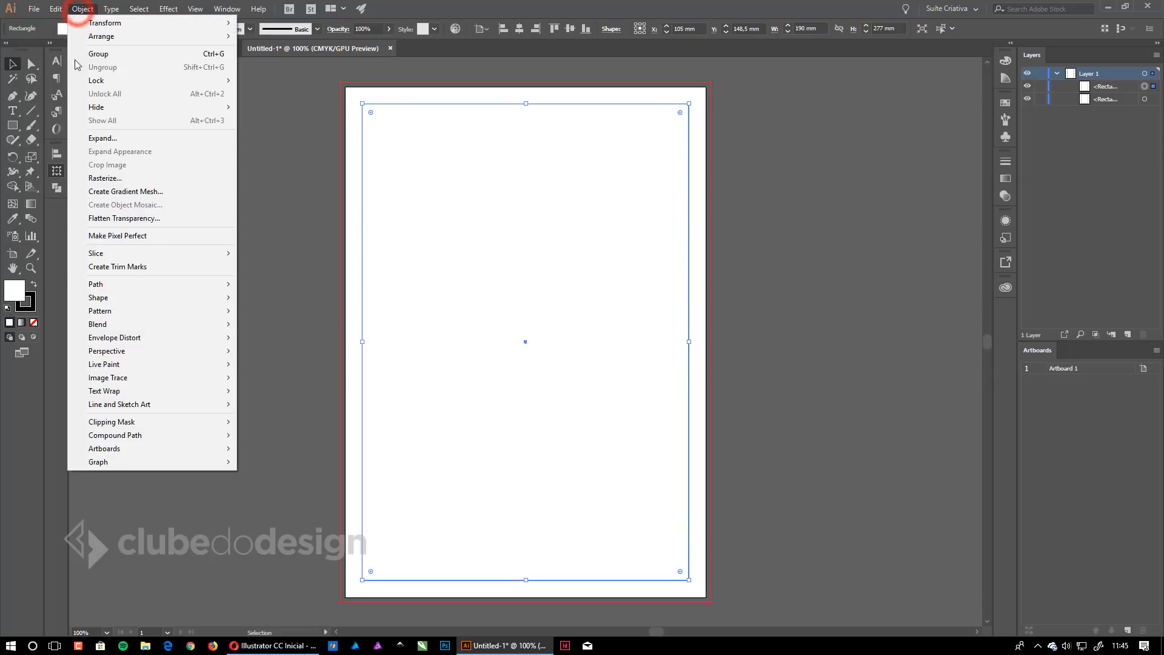
{"action": "left_click", "coordinate": [112, 286]}
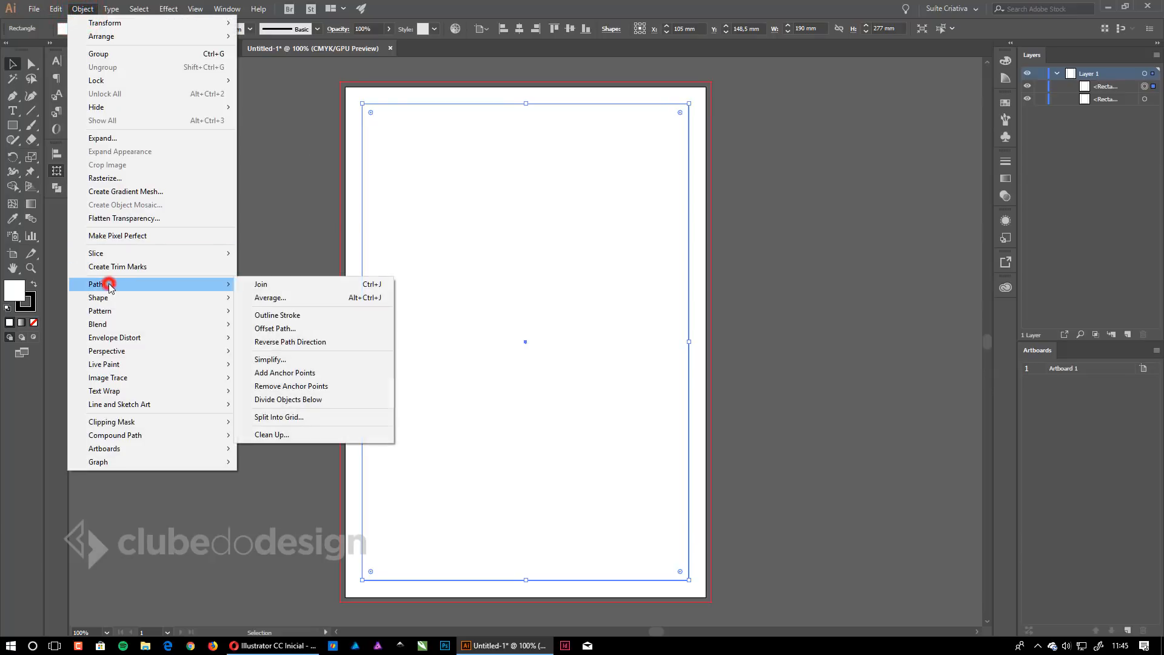
{"action": "left_click", "coordinate": [330, 417]}
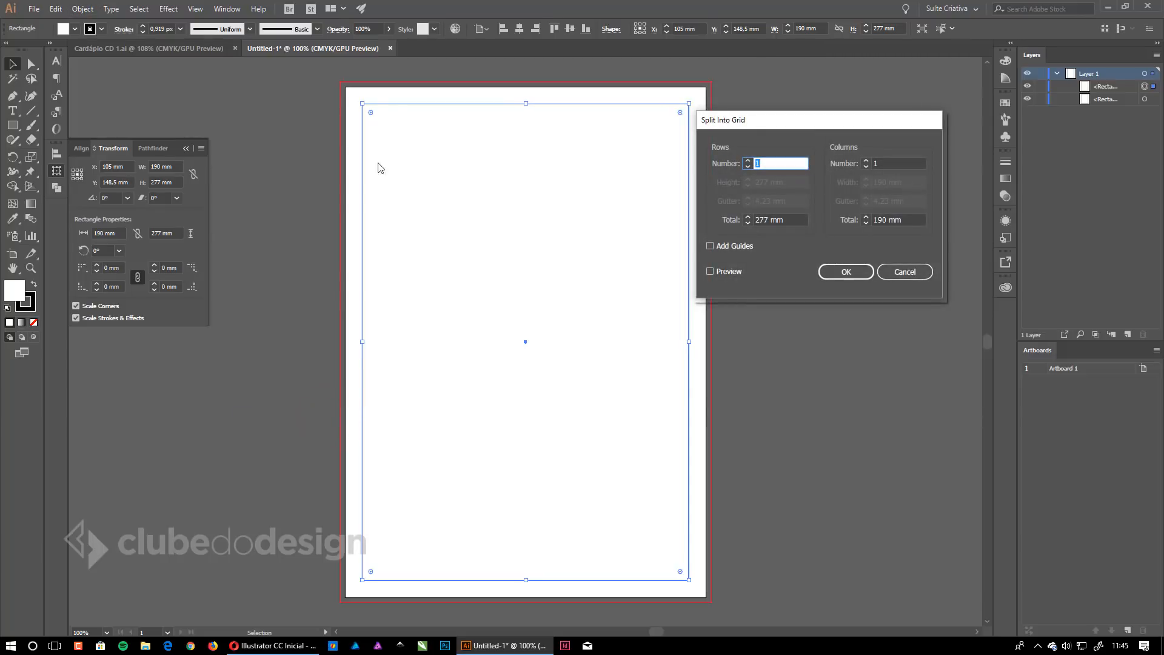
{"action": "left_click", "coordinate": [772, 159]}
{"action": "left_click", "coordinate": [777, 161]}
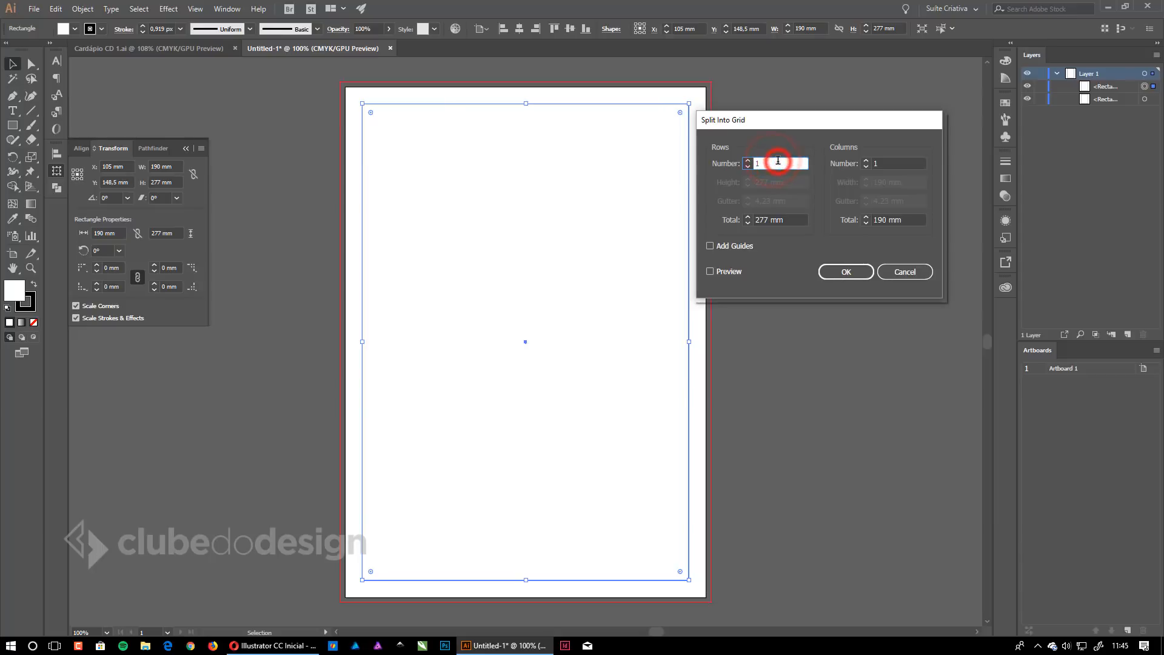
{"action": "left_click", "coordinate": [891, 163]}
{"action": "left_click", "coordinate": [867, 160]}
{"action": "left_click", "coordinate": [867, 161]}
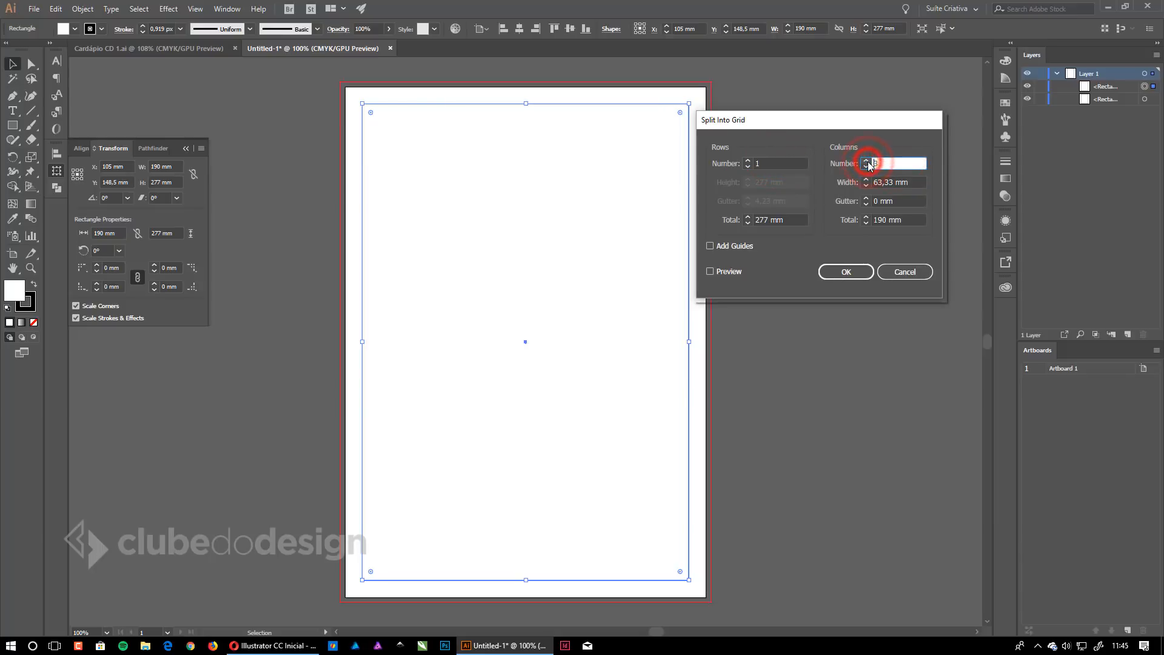
{"action": "left_click", "coordinate": [734, 272]}
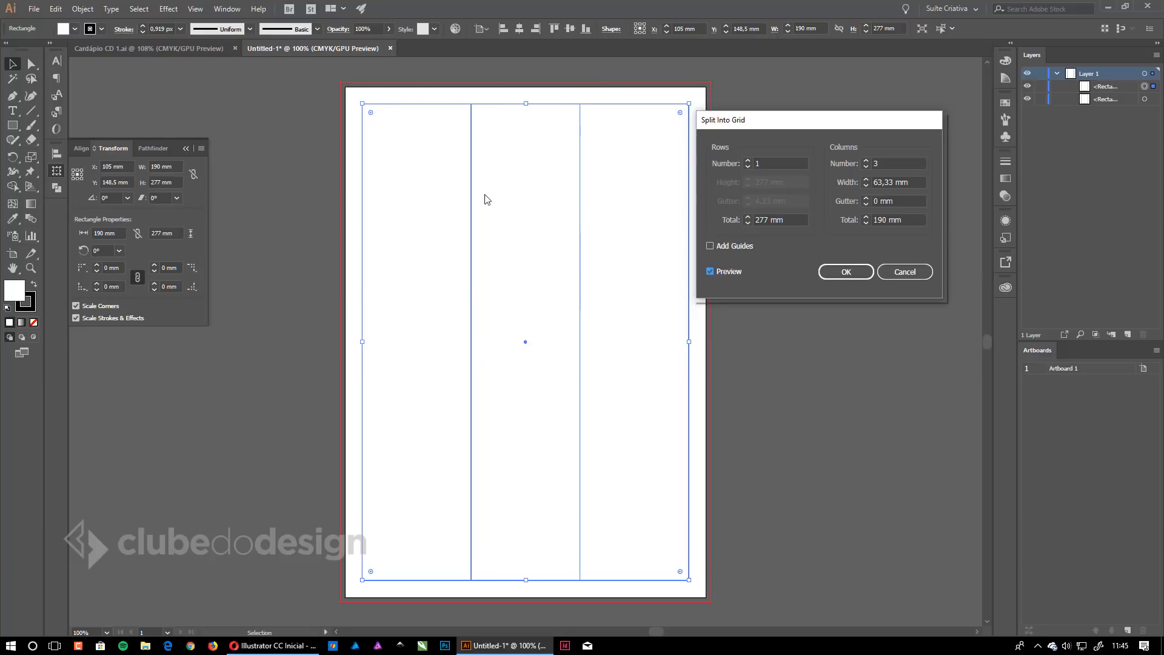
Set the column gutter to 5 mm, leave Add Guides off, and apply the grid split.
{"action": "left_click", "coordinate": [866, 197]}
{"action": "left_click", "coordinate": [865, 198]}
{"action": "left_click", "coordinate": [865, 197]}
{"action": "left_click", "coordinate": [866, 198]}
{"action": "left_click", "coordinate": [866, 197]}
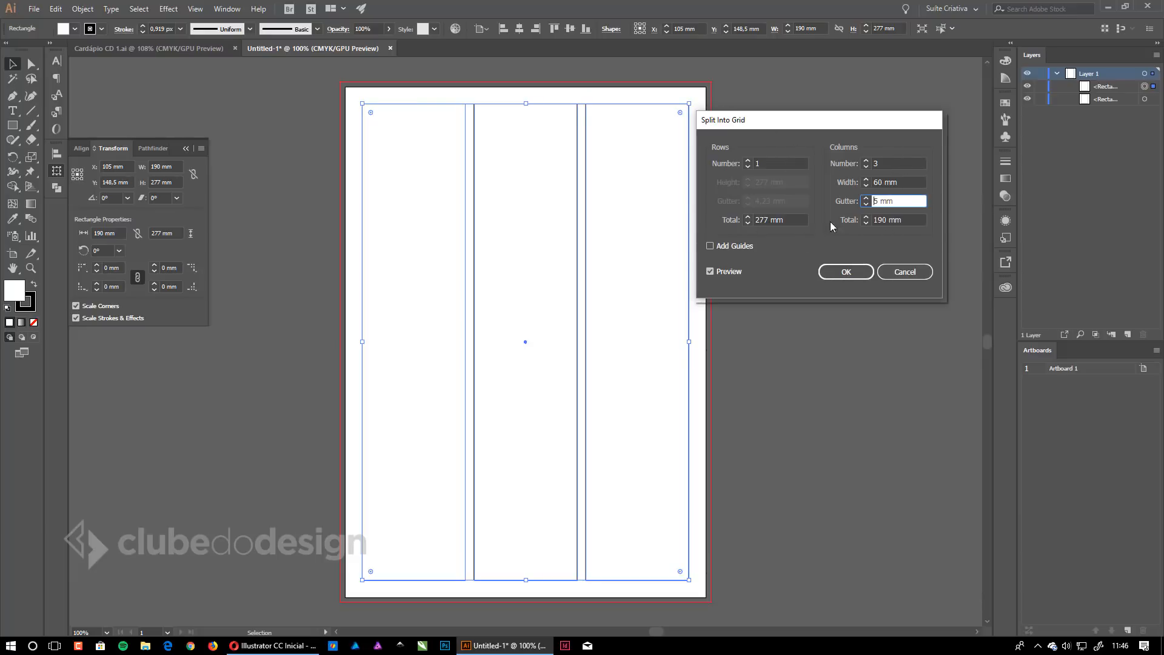
{"action": "left_click", "coordinate": [723, 246]}
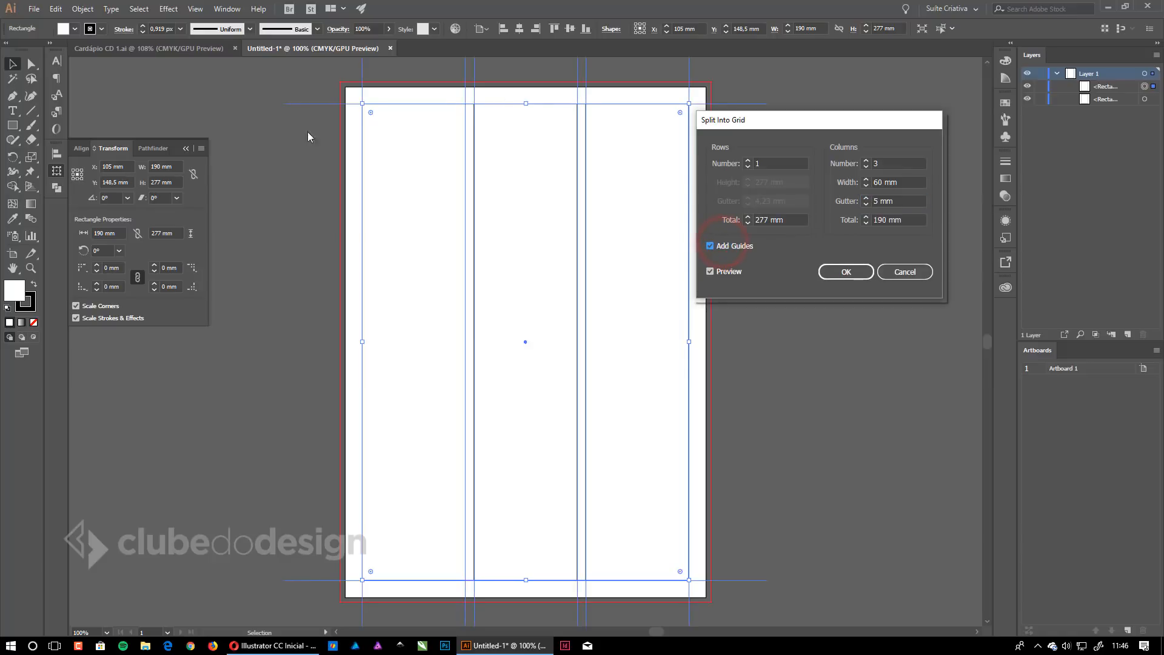
{"action": "left_click", "coordinate": [721, 248]}
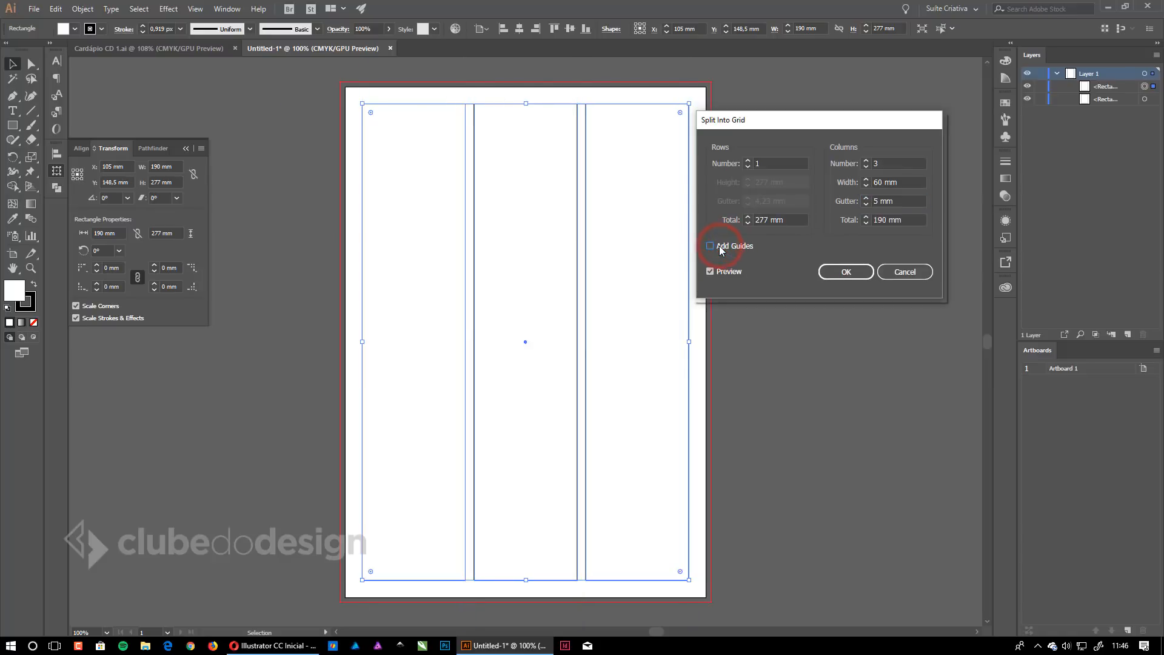
{"action": "left_click", "coordinate": [847, 272]}
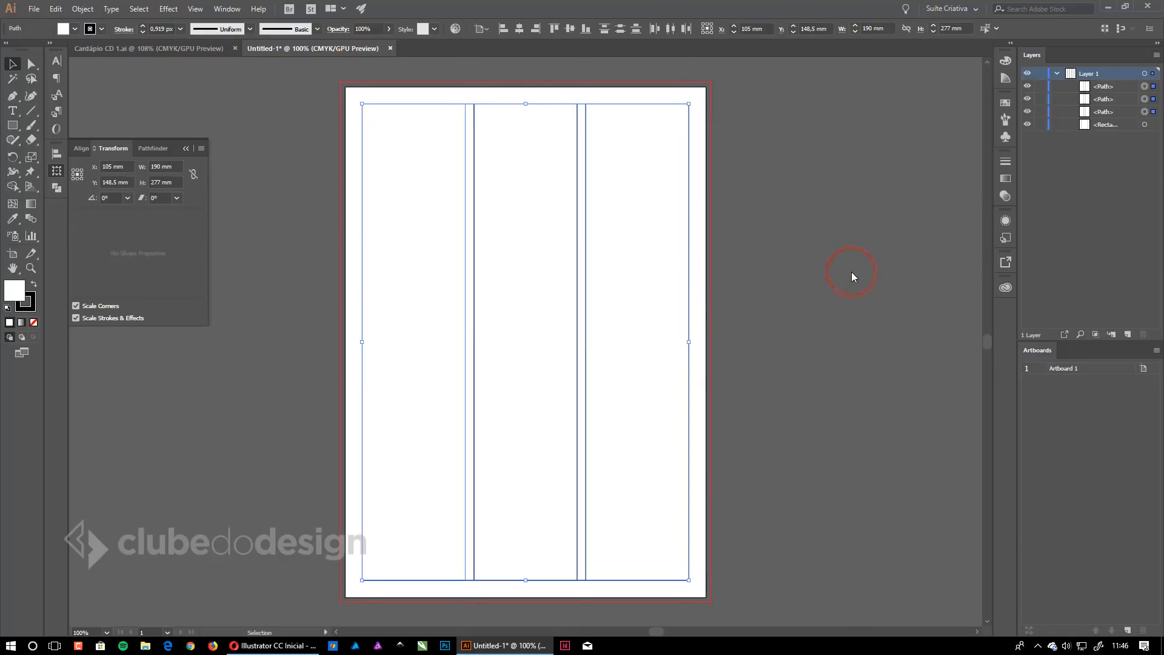
Select the column rectangles on the artboard and convert them into guides.
{"action": "left_click", "coordinate": [852, 273]}
{"action": "left_click_drag", "start_coordinate": [309, 91], "coordinate": [711, 591]}
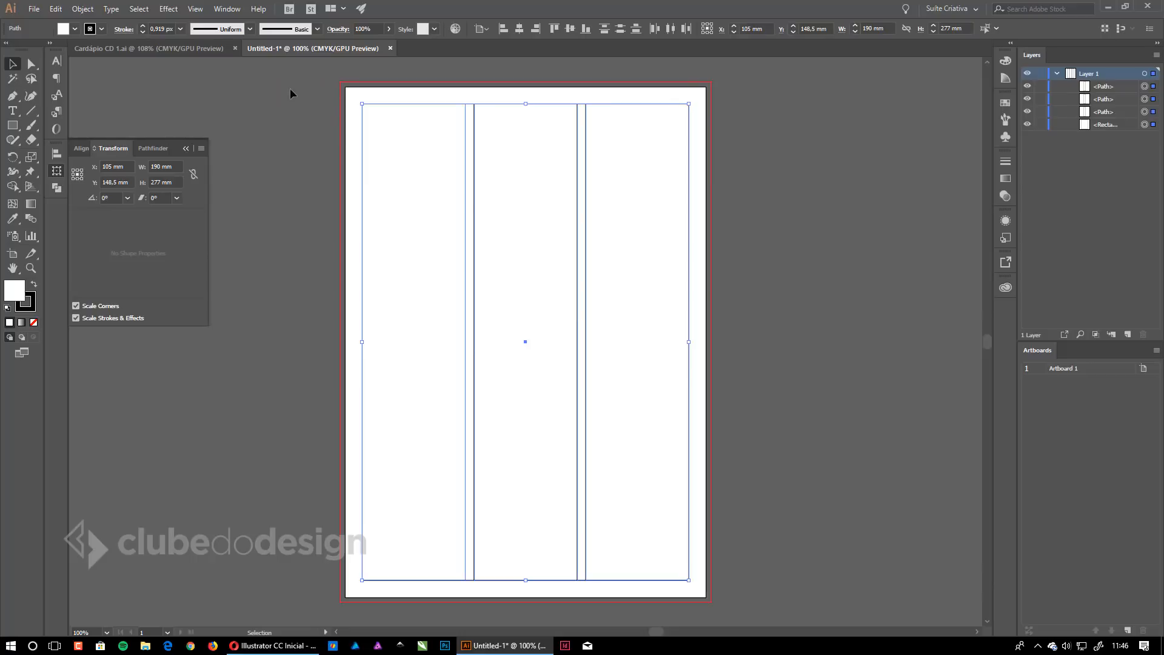
{"action": "left_click", "coordinate": [195, 9]}
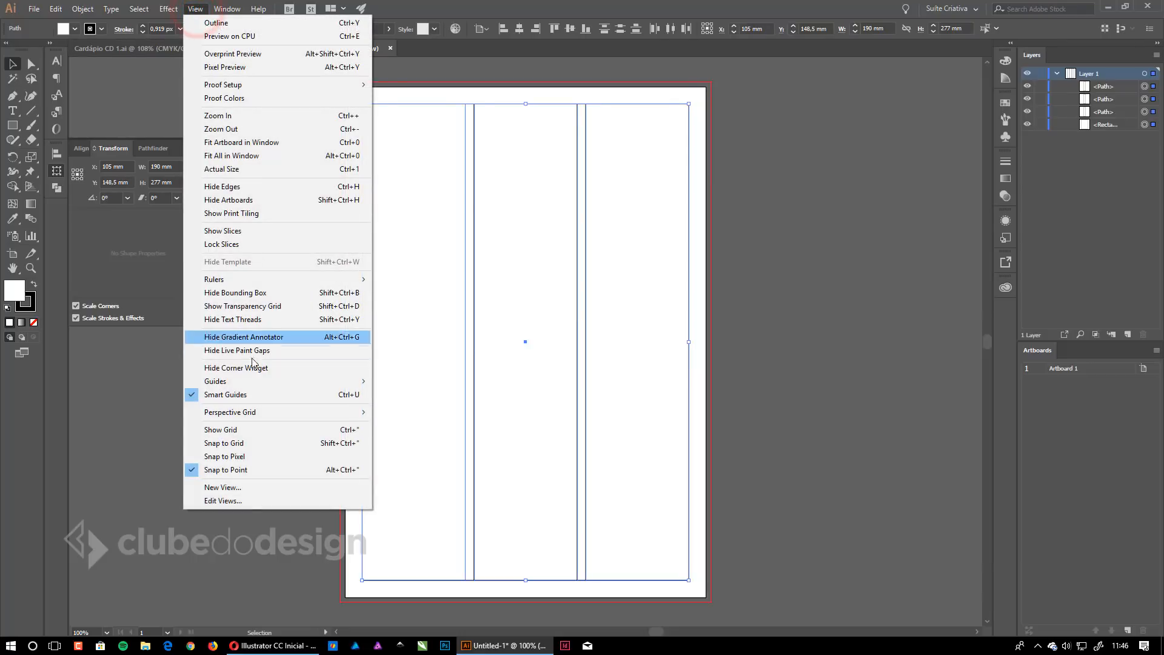
{"action": "left_click", "coordinate": [249, 383]}
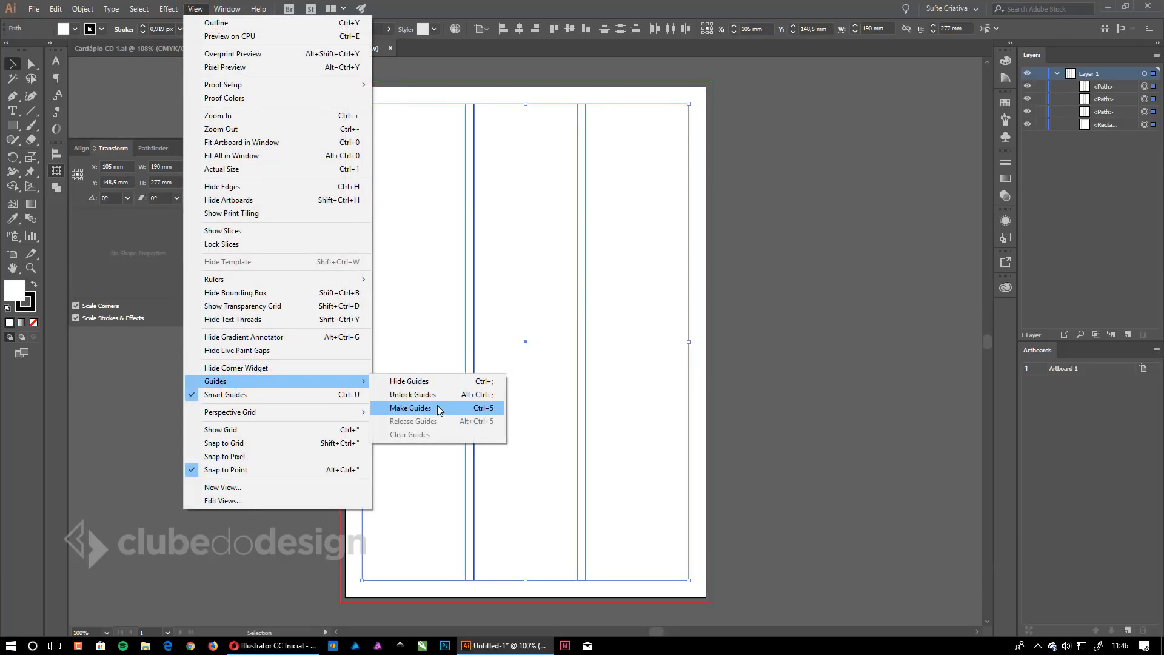
{"action": "left_click", "coordinate": [479, 410]}
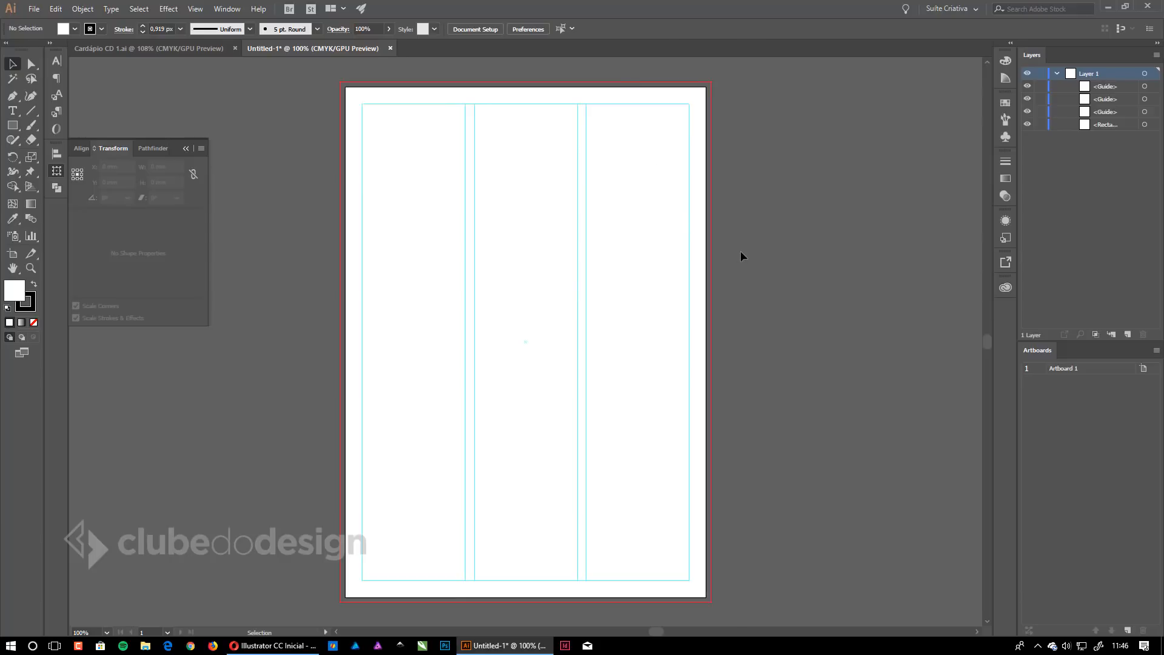
Rename Layer 1 as Guias, then collapse and lock it.
{"action": "double_click", "coordinate": [1089, 73]}
{"action": "type", "text": "Guias"}
{"action": "key", "text": "Return"}
{"action": "left_click", "coordinate": [1057, 74]}
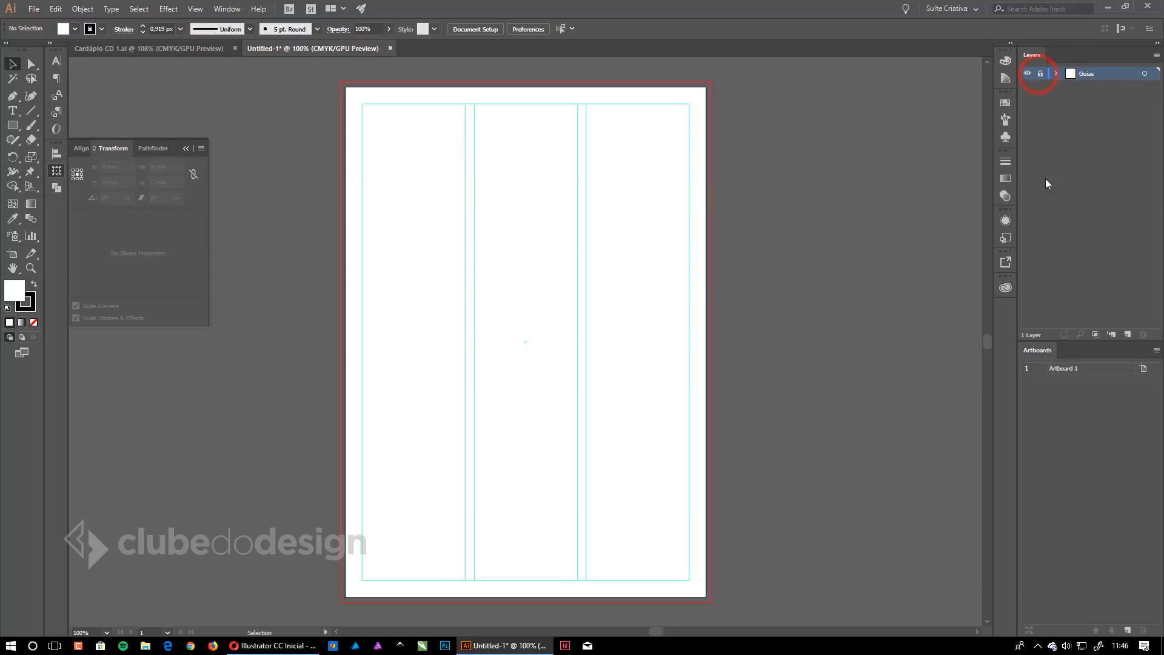
Create a new layer below Guias and rename it Projeto.
{"action": "left_click", "coordinate": [1127, 334]}
{"action": "left_click_drag", "start_coordinate": [1091, 73], "coordinate": [1085, 96]}
{"action": "double_click", "coordinate": [1085, 88]}
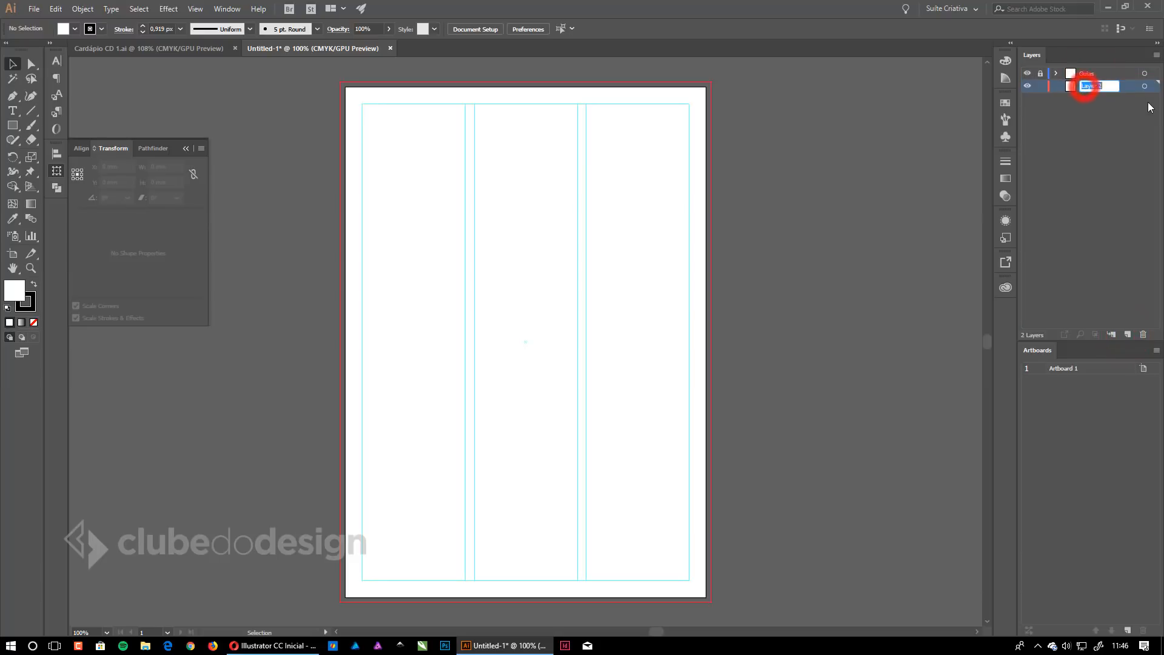
{"action": "type", "text": "roje"}
{"action": "type", "text": "P"}
{"action": "key", "text": "Return"}
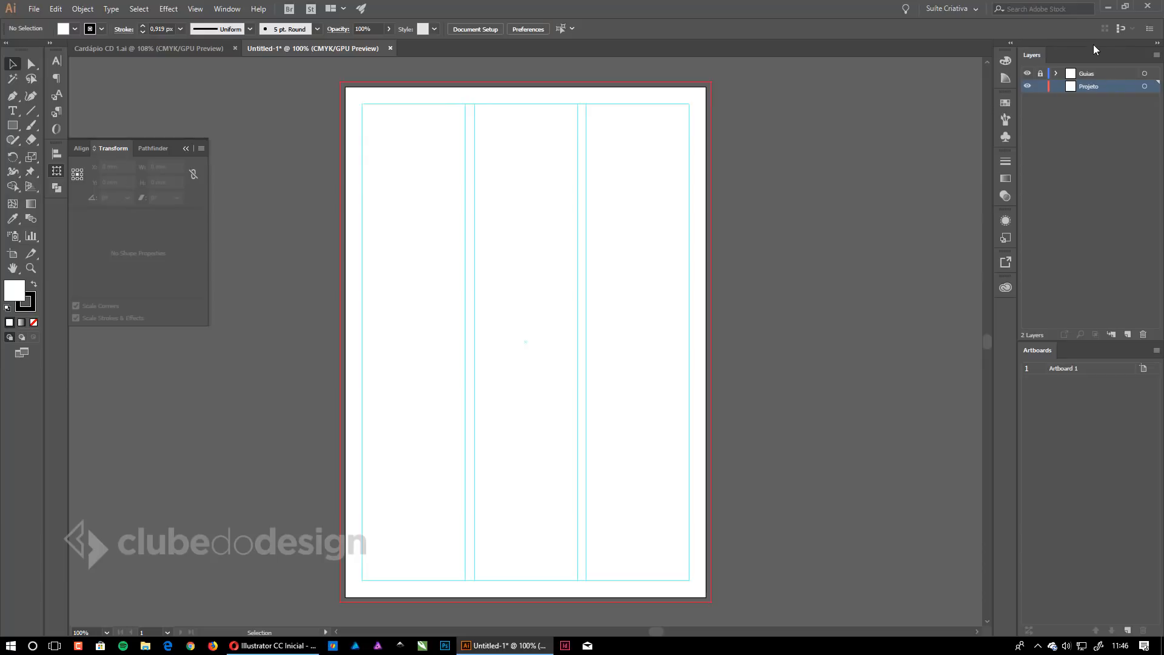
Hide and show the Guias layer to check the guides, keeping Projeto as the active layer.
{"action": "left_click", "coordinate": [1026, 73]}
{"action": "left_click", "coordinate": [1026, 73]}
{"action": "left_click", "coordinate": [1026, 72]}
{"action": "left_click", "coordinate": [1026, 72]}
{"action": "left_click", "coordinate": [1105, 85]}
{"action": "left_click", "coordinate": [938, 228]}
Detach the Cardápio CD 1.ai document into its own window, and return to the untitled document.
{"action": "left_click", "coordinate": [180, 50]}
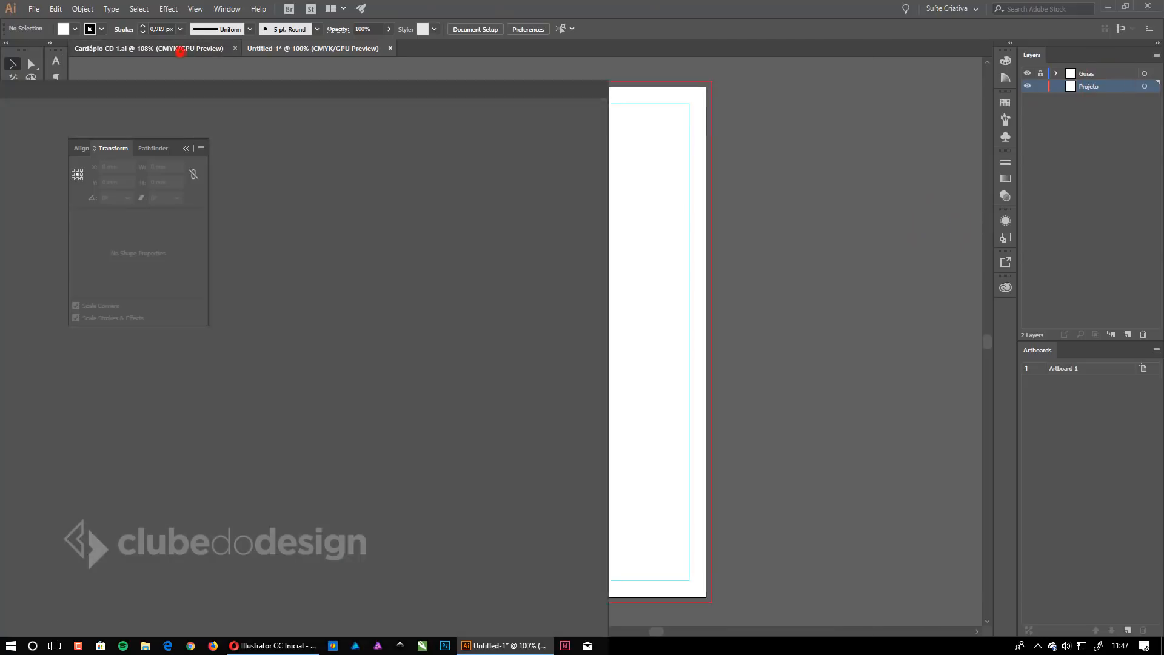
{"action": "left_click_drag", "start_coordinate": [180, 51], "coordinate": [0, 98]}
{"action": "left_click_drag", "start_coordinate": [88, 97], "coordinate": [0, 97]}
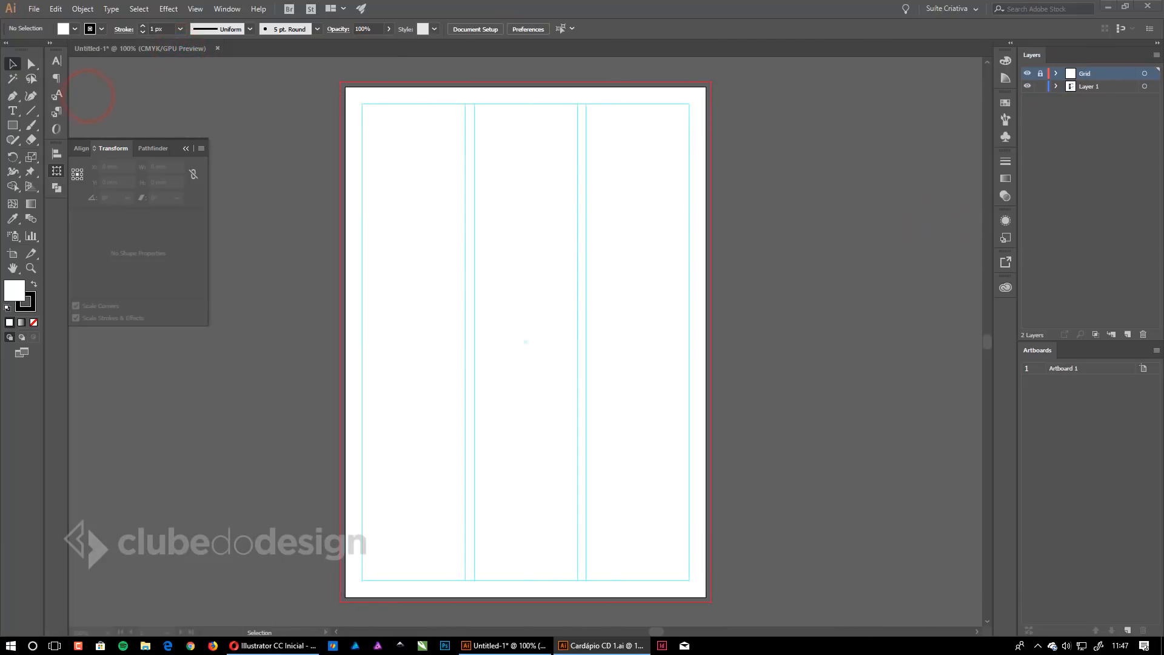
{"action": "left_click", "coordinate": [532, 137]}
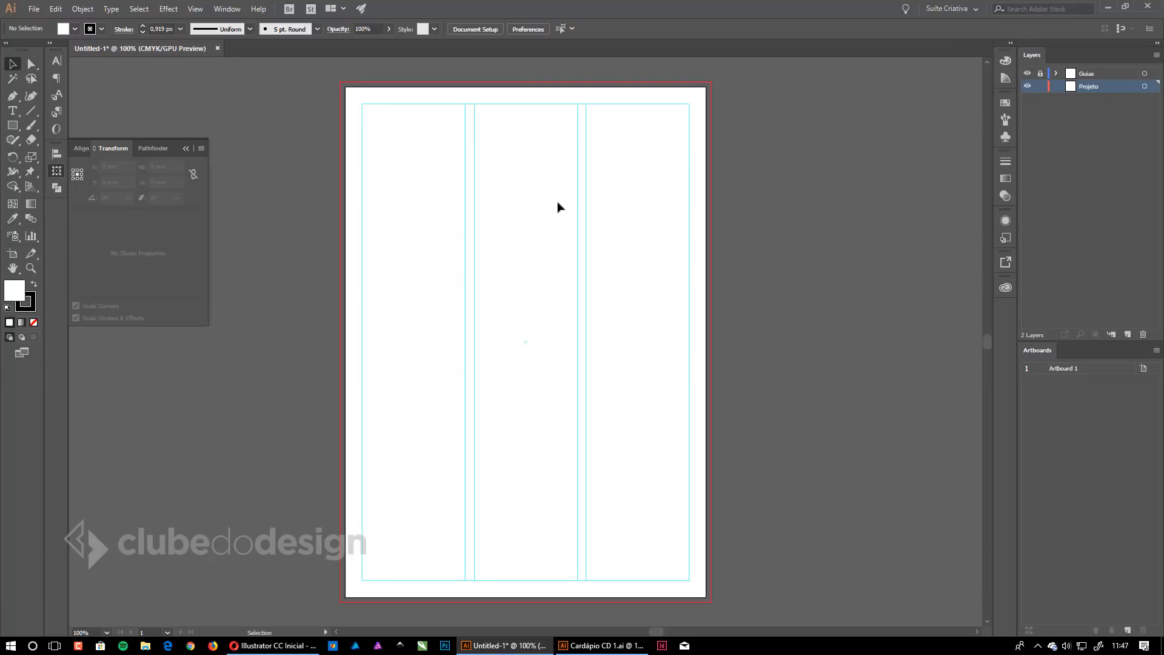
Switch to the browser's Pexels page and search for food photos with the term "food".
{"action": "left_click", "coordinate": [276, 644]}
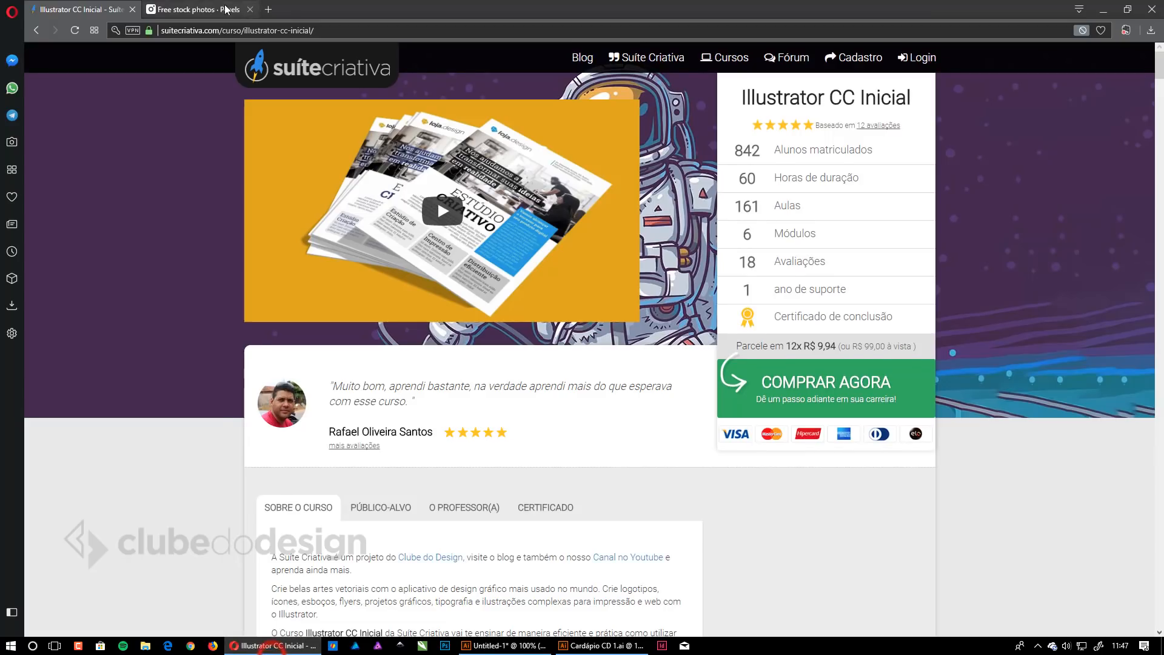
{"action": "left_click", "coordinate": [215, 7]}
{"action": "scroll", "coordinate": [605, 330], "scroll_direction": "down", "scroll_amount": 3}
{"action": "scroll", "coordinate": [455, 231], "scroll_direction": "up", "scroll_amount": 3}
{"action": "left_click", "coordinate": [542, 171]}
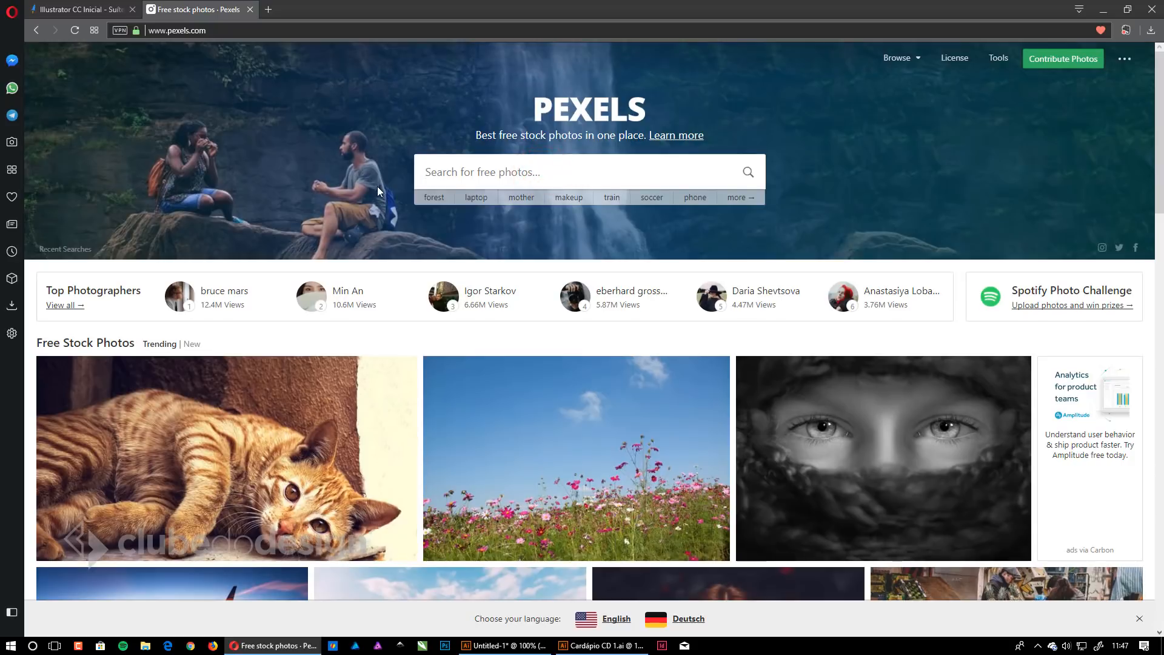
{"action": "type", "text": "food"}
{"action": "key", "text": "Return"}
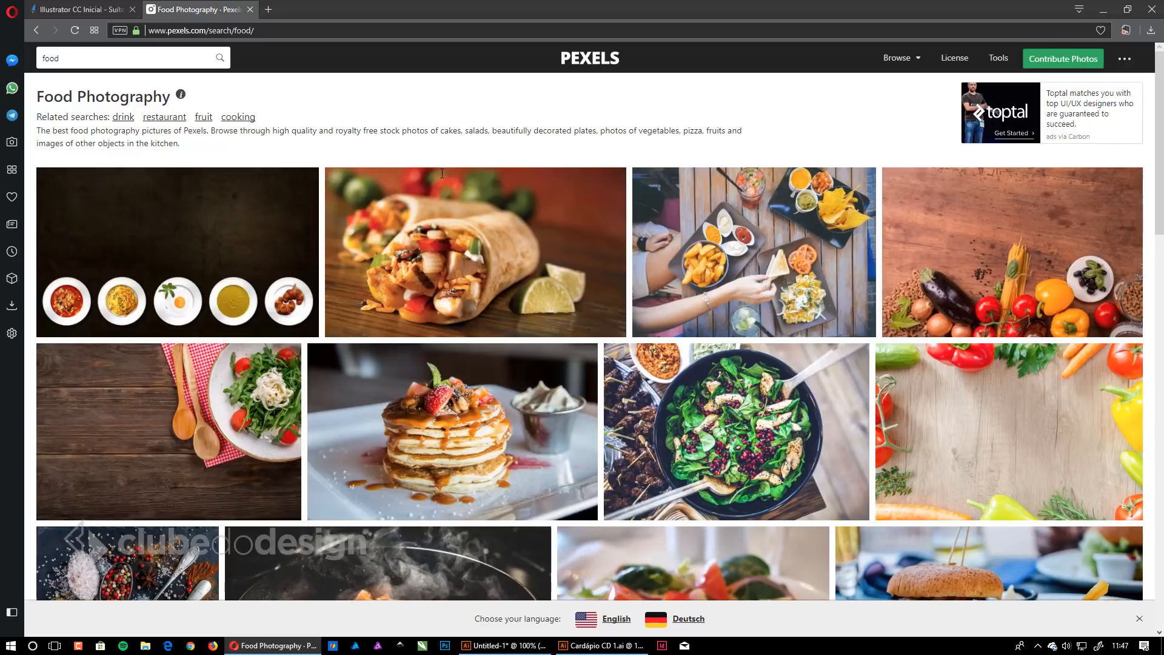
Browse the food photos and open the lunch table salad picture.
{"action": "scroll", "coordinate": [667, 305], "scroll_direction": "down", "scroll_amount": 5}
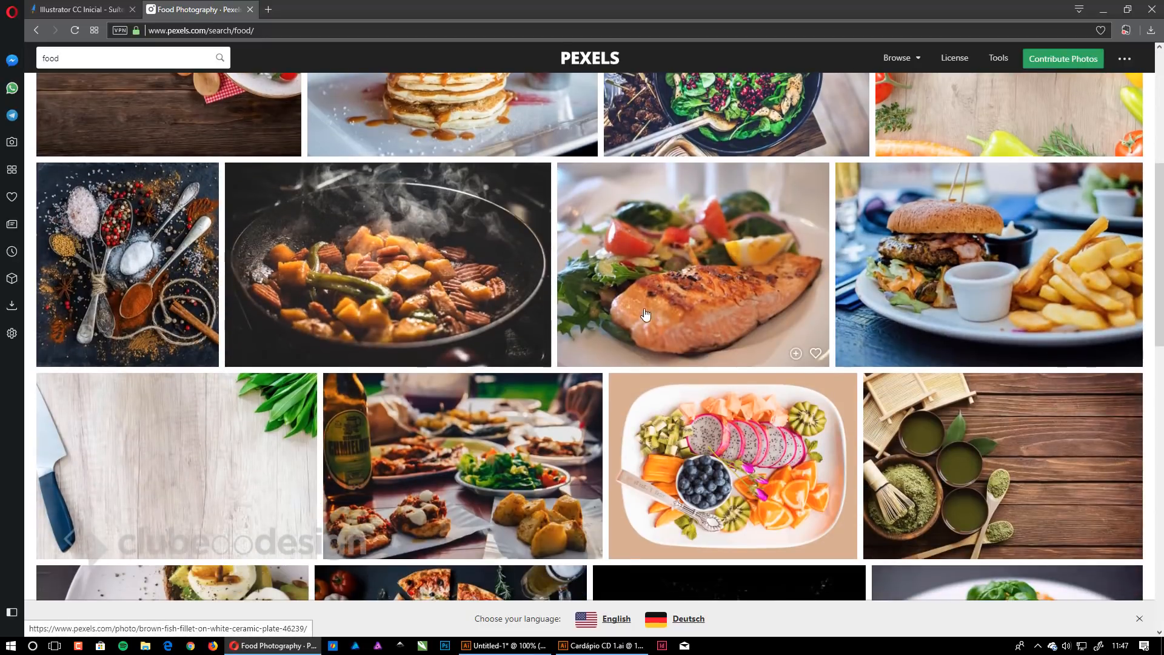
{"action": "scroll", "coordinate": [668, 304], "scroll_direction": "down", "scroll_amount": 3}
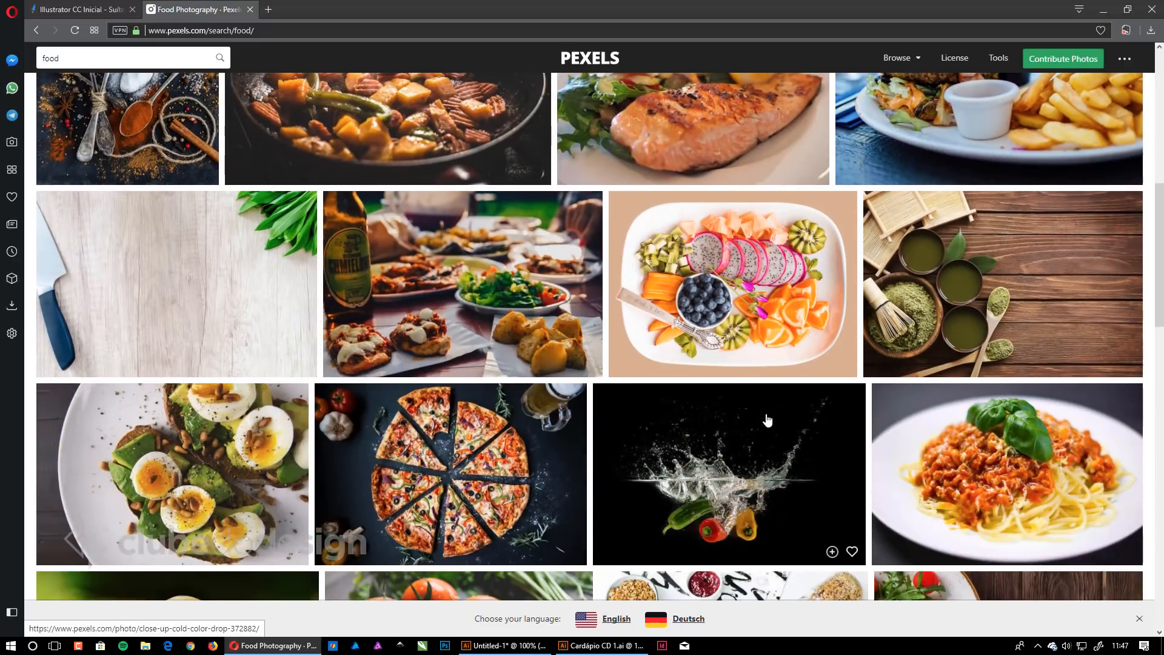
{"action": "scroll", "coordinate": [699, 433], "scroll_direction": "down", "scroll_amount": 3}
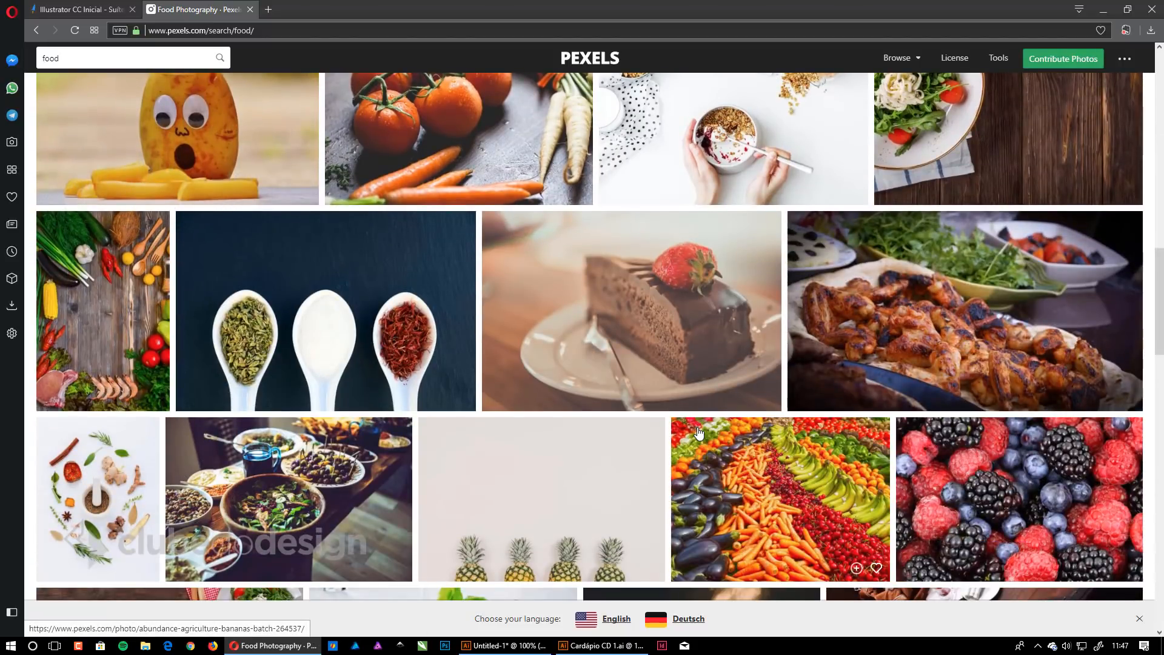
{"action": "scroll", "coordinate": [698, 432], "scroll_direction": "down", "scroll_amount": 7}
{"action": "scroll", "coordinate": [699, 432], "scroll_direction": "up", "scroll_amount": 2}
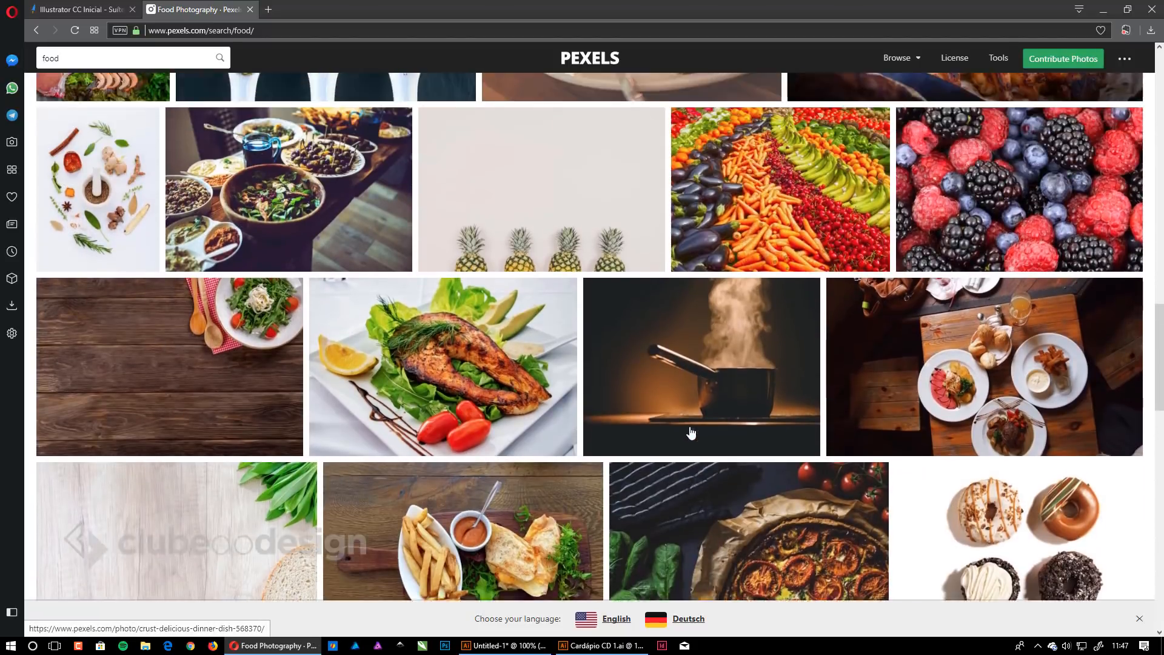
{"action": "left_click", "coordinate": [281, 188]}
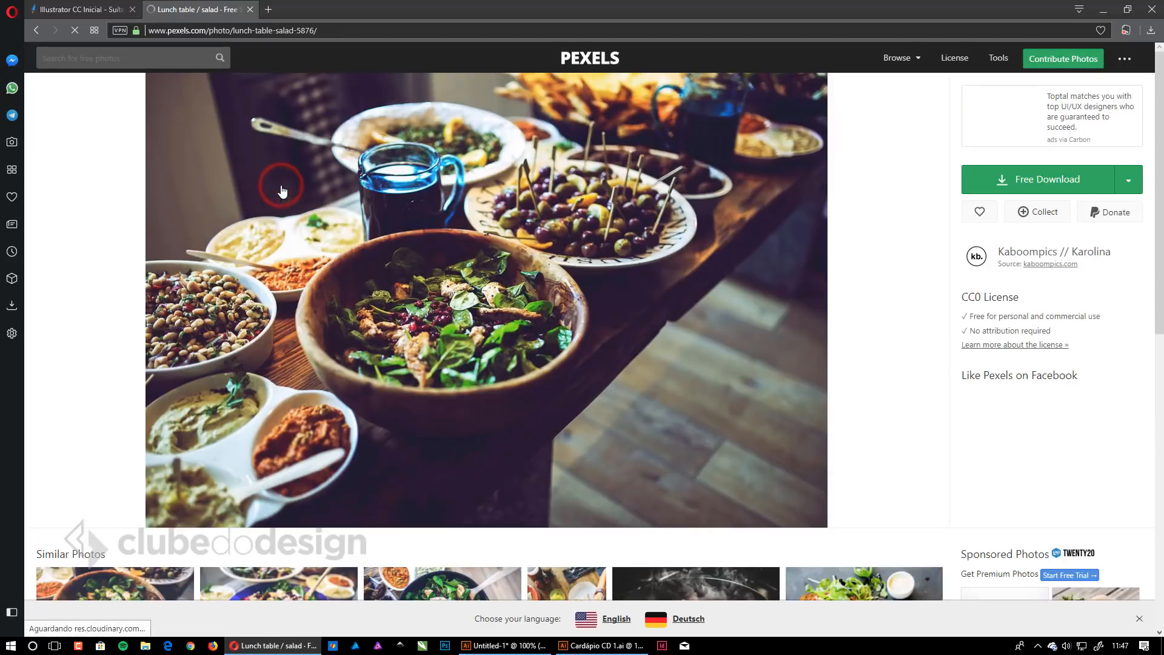
{"action": "left_click", "coordinate": [1028, 175]}
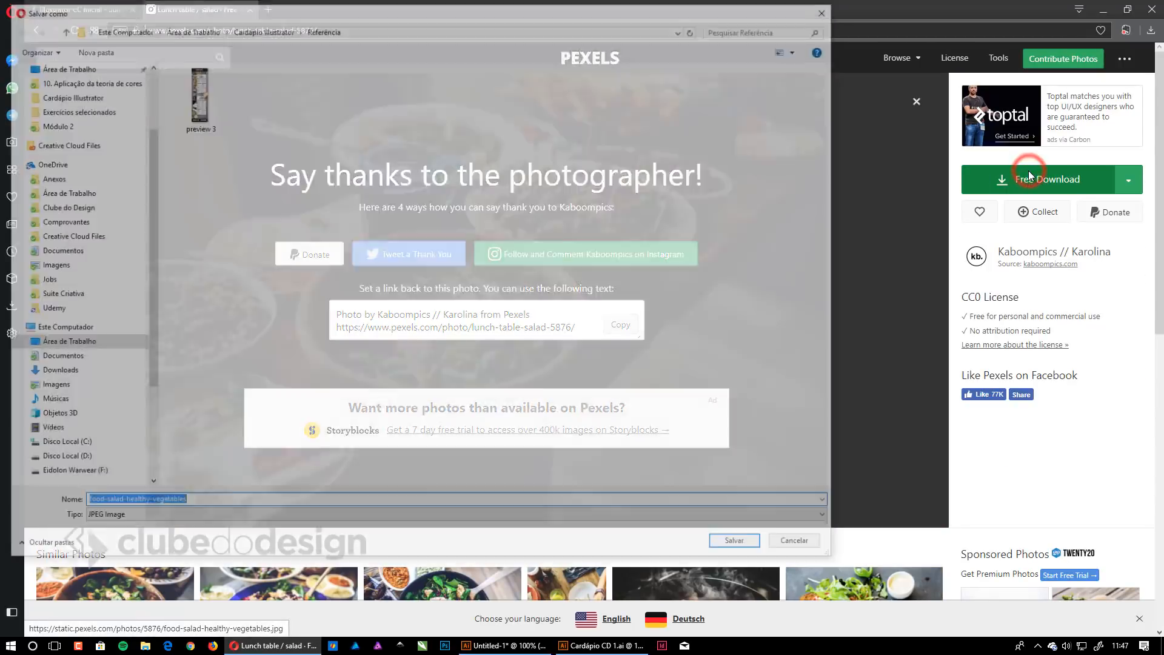
{"action": "left_click", "coordinate": [262, 29]}
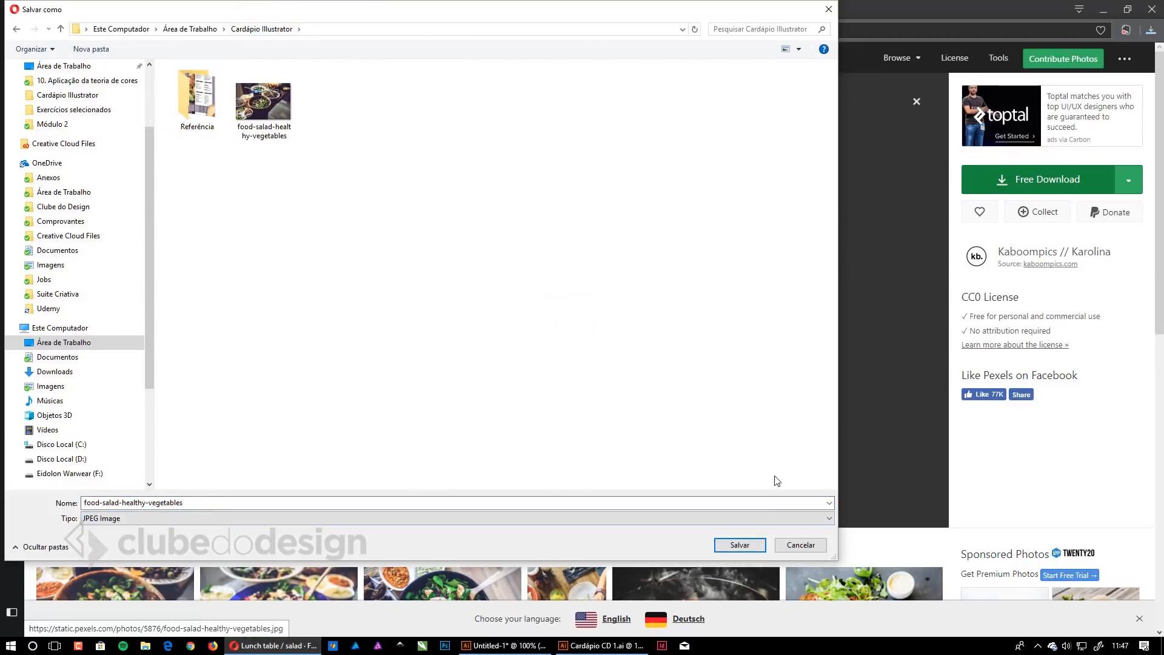
{"action": "left_click", "coordinate": [795, 545]}
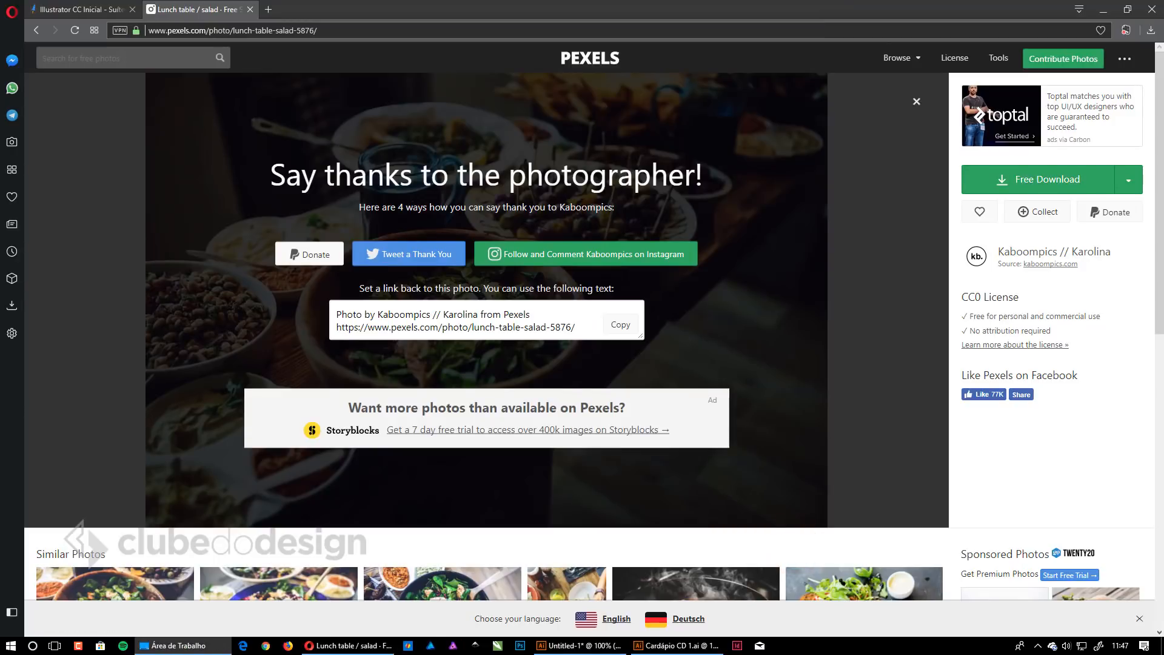
Open the Cardápio Illustrator folder in the file explorer and place the food-salad-healthy-vegetables image in the untitled Illustrator document.
{"action": "left_click_drag", "start_coordinate": [0, 111], "coordinate": [533, 85]}
{"action": "left_click", "coordinate": [533, 81]}
{"action": "left_click_drag", "start_coordinate": [0, 111], "coordinate": [475, 113]}
{"action": "left_click", "coordinate": [809, 267]}
{"action": "left_click_drag", "start_coordinate": [806, 279], "coordinate": [682, 648]}
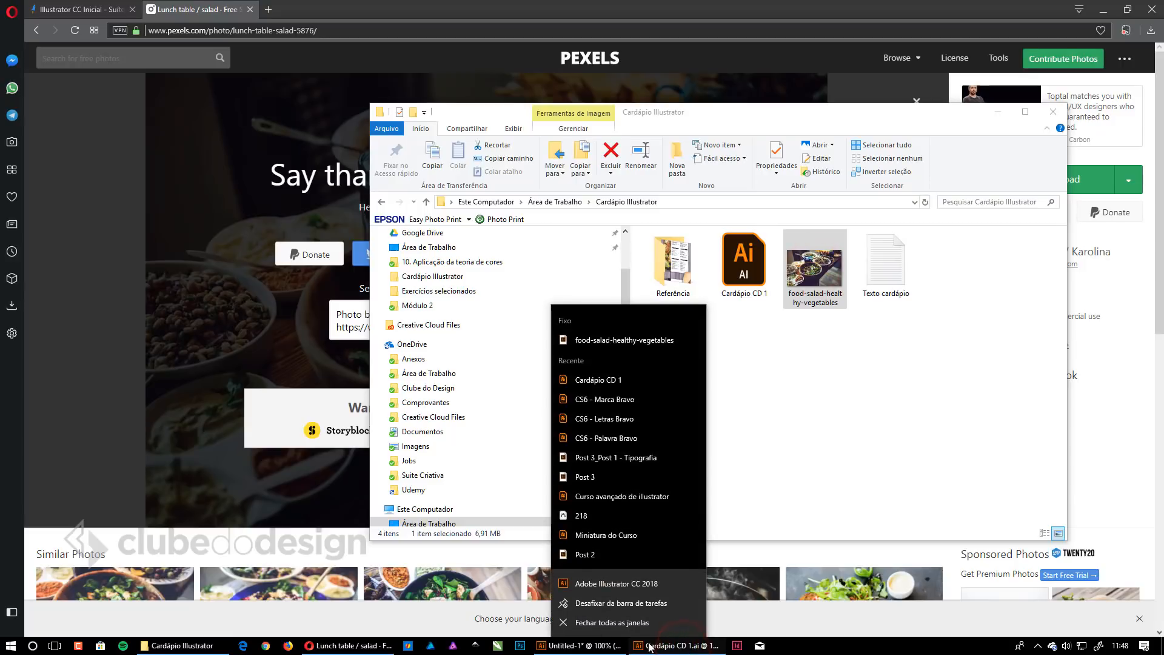
{"action": "left_click", "coordinate": [595, 648]}
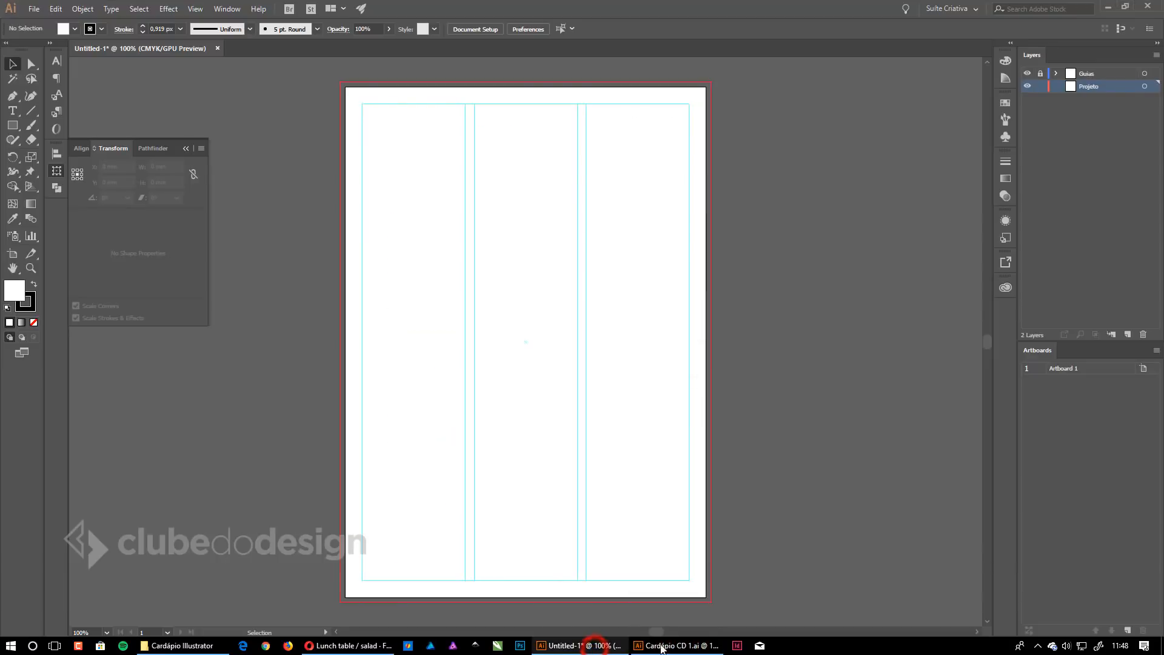
{"action": "left_click", "coordinate": [209, 648]}
{"action": "left_click_drag", "start_coordinate": [817, 280], "coordinate": [633, 561]}
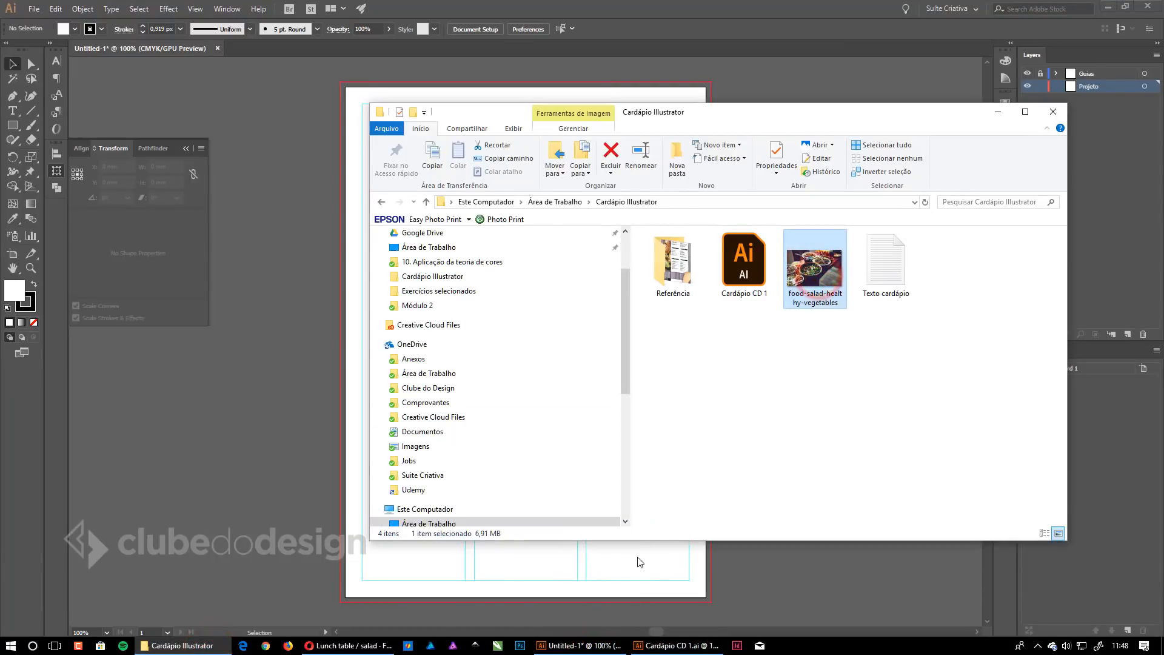
Move the placed salad photo off the artboard to its right side.
{"action": "left_click_drag", "start_coordinate": [500, 377], "coordinate": [665, 206]}
{"action": "left_click", "coordinate": [564, 313], "text": "ctrl+alt"}
{"action": "left_click_drag", "start_coordinate": [634, 348], "coordinate": [511, 297]}
{"action": "left_click_drag", "start_coordinate": [405, 265], "coordinate": [724, 234]}
{"action": "left_click_drag", "start_coordinate": [525, 292], "coordinate": [633, 302]}
{"action": "left_click", "coordinate": [526, 264]}
Draw a rectangle about 73.6 × 302.9 mm from the upper-left bleed corner to the first column's right edge and the lower bleed.
{"action": "left_click", "coordinate": [12, 125]}
{"action": "left_click", "coordinate": [405, 261], "text": "ctrl"}
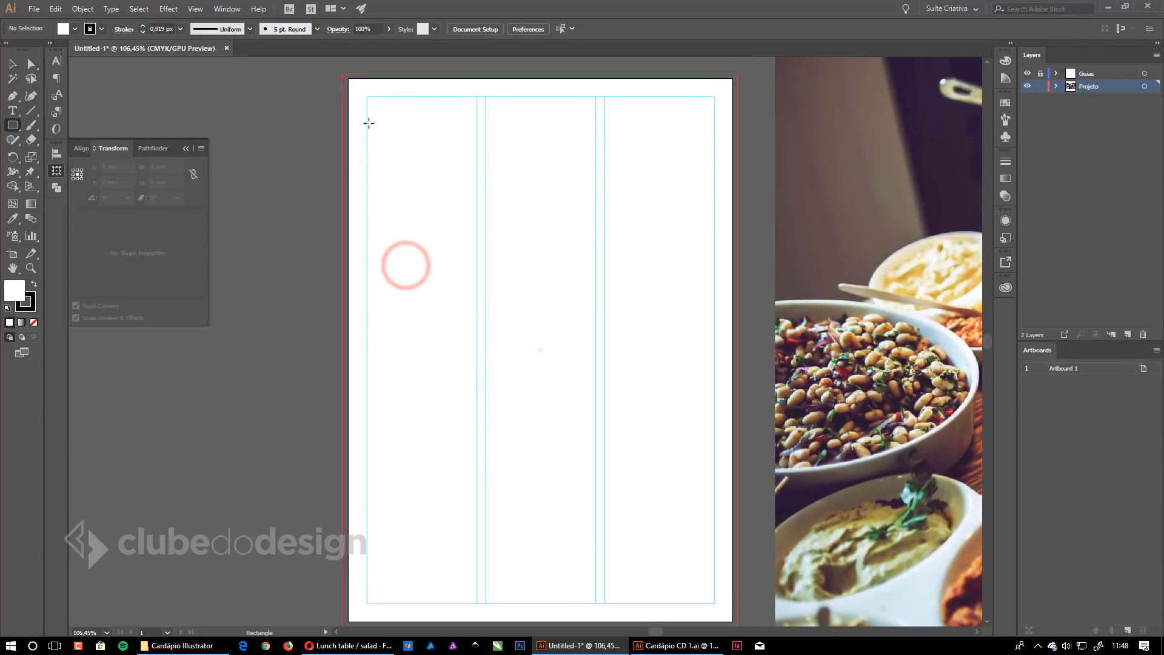
{"action": "mouse_move", "coordinate": [342, 73]}
{"action": "left_mouse_down"}
{"action": "mouse_move", "coordinate": [479, 627]}
{"action": "mouse_move", "coordinate": [468, 545]}
{"action": "mouse_move", "coordinate": [476, 560]}
{"action": "left_mouse_up"}
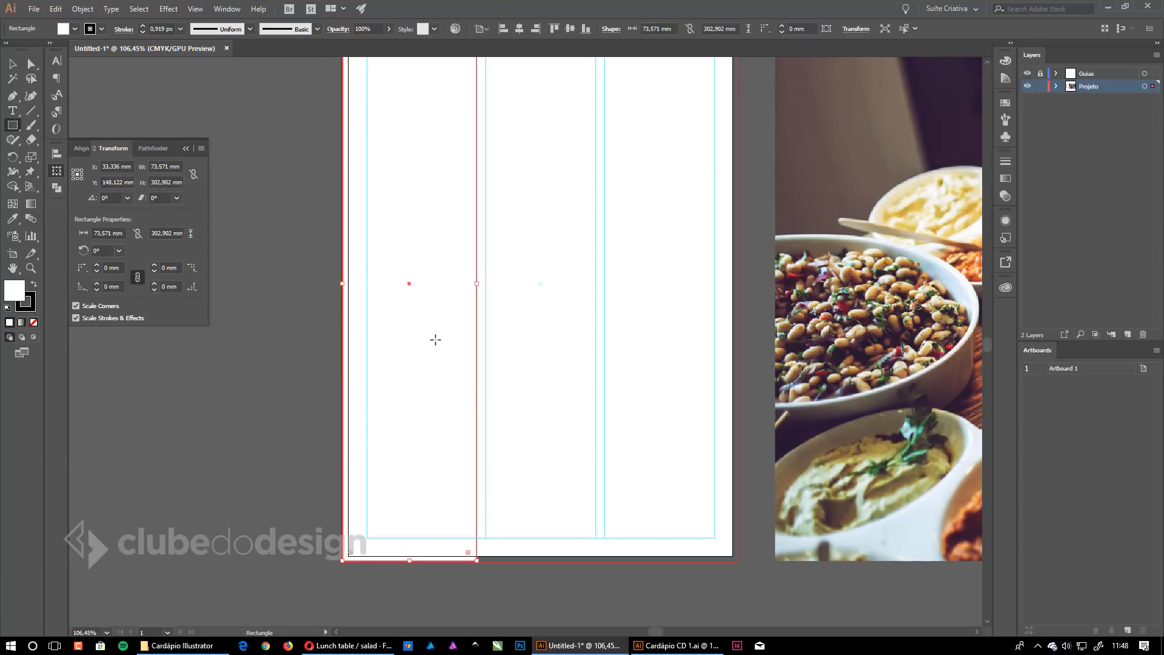
{"action": "left_click", "coordinate": [11, 63]}
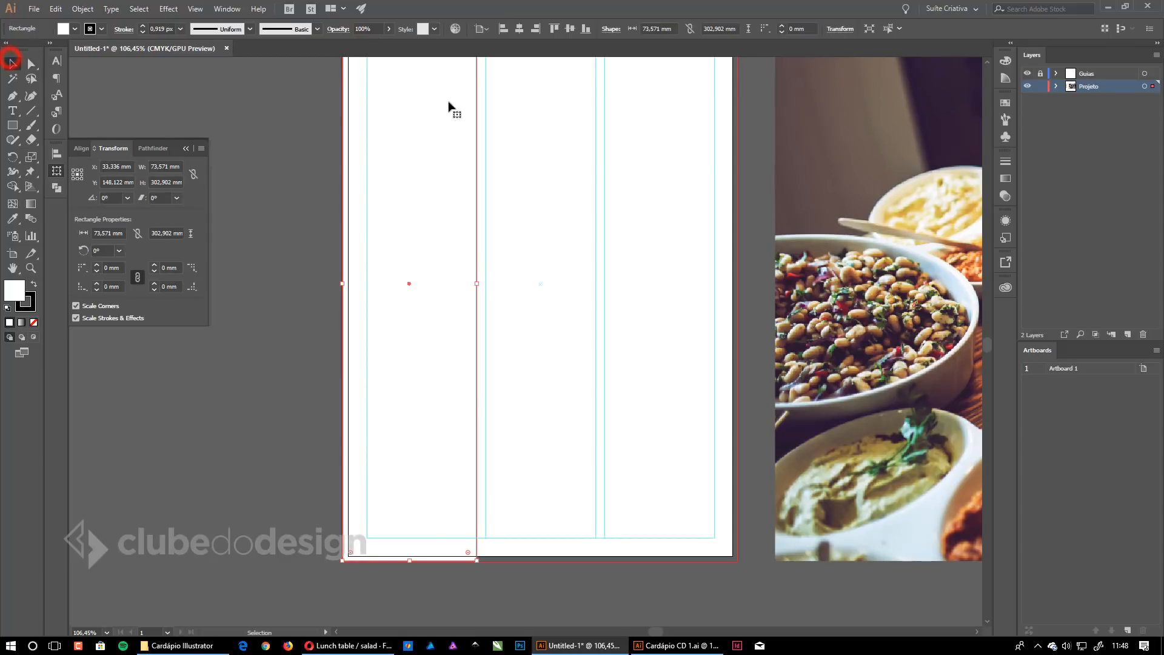
{"action": "key", "text": "ctrl+1"}
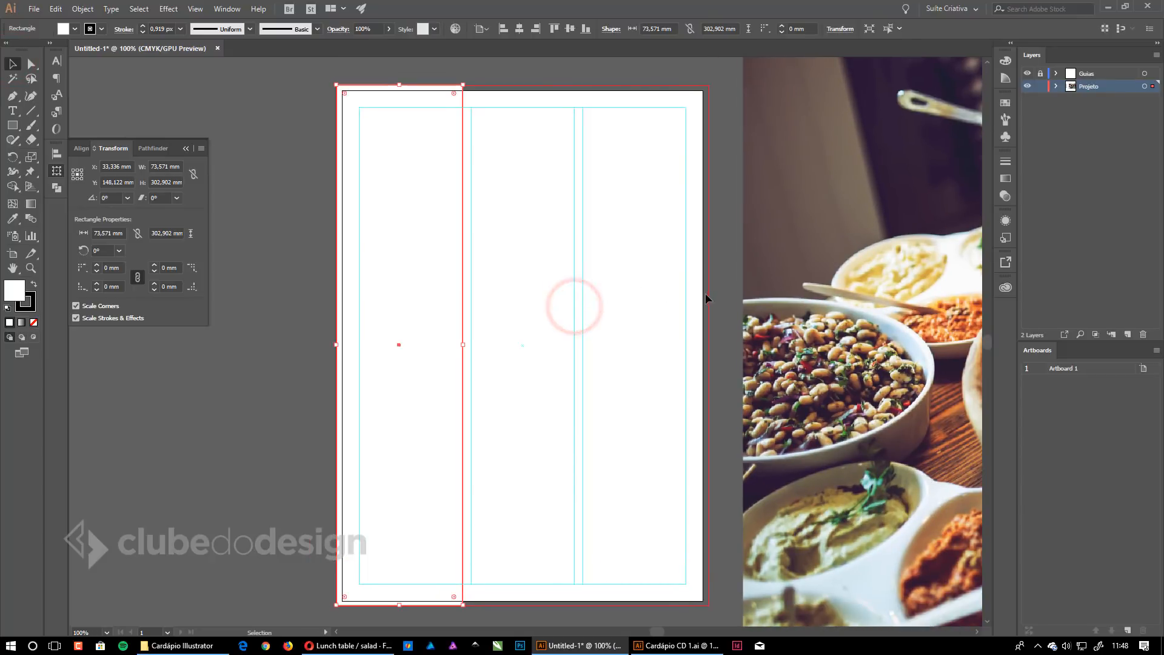
Move the salad photo onto the artboard, behind the white column rectangle.
{"action": "left_click_drag", "start_coordinate": [850, 247], "coordinate": [382, 245]}
{"action": "left_click_drag", "start_coordinate": [784, 243], "coordinate": [545, 244]}
{"action": "left_click_drag", "start_coordinate": [795, 243], "coordinate": [697, 247]}
{"action": "left_click_drag", "start_coordinate": [813, 250], "coordinate": [789, 262]}
{"action": "left_click", "coordinate": [652, 250], "text": "ctrl+alt"}
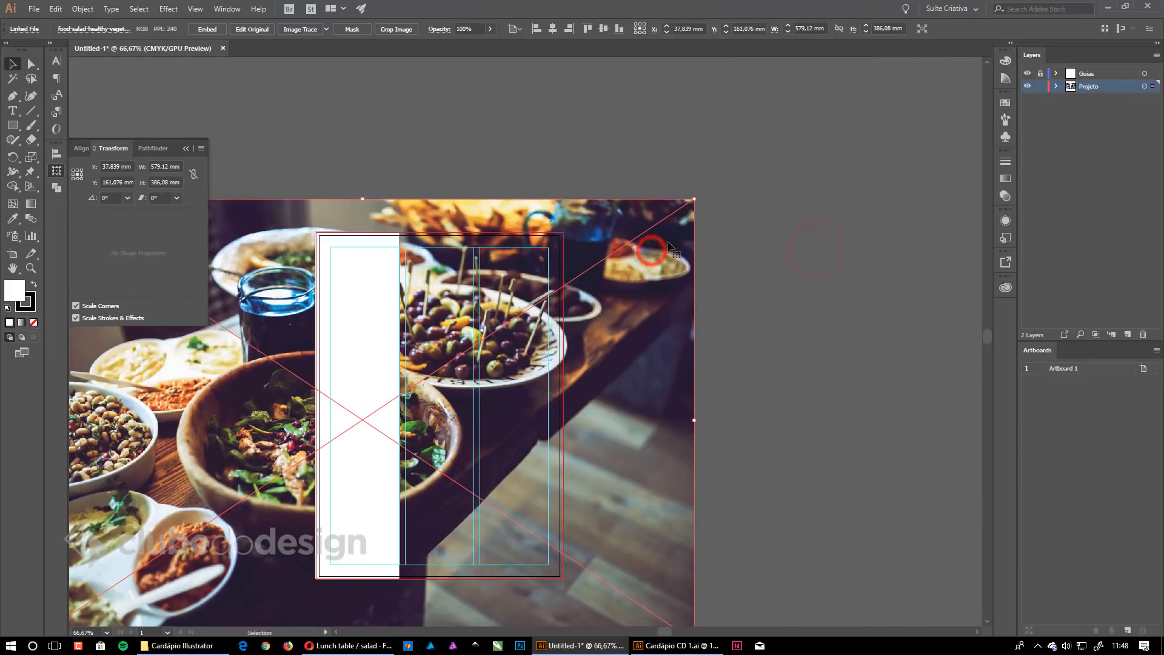
Scale the salad photo proportionally to about 466 × 311 mm, keeping the full height of the column rectangle covered.
{"action": "left_click_drag", "start_coordinate": [694, 199], "coordinate": [626, 244]}
{"action": "left_click_drag", "start_coordinate": [583, 328], "coordinate": [579, 317]}
{"action": "left_click_drag", "start_coordinate": [623, 234], "coordinate": [629, 229]}
{"action": "left_click_drag", "start_coordinate": [386, 340], "coordinate": [514, 296]}
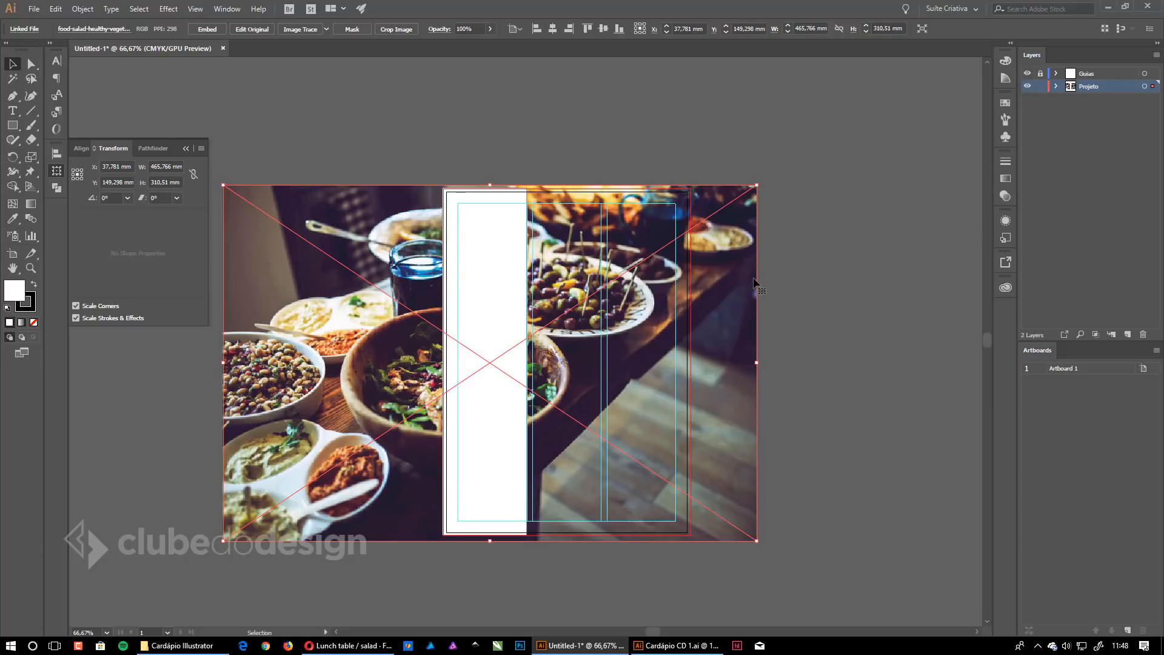
Clip the salad photo with the column rectangle, and undo the clipping mask.
{"action": "left_click", "coordinate": [843, 242]}
{"action": "left_click", "coordinate": [831, 318]}
{"action": "left_click_drag", "start_coordinate": [337, 145], "coordinate": [597, 333]}
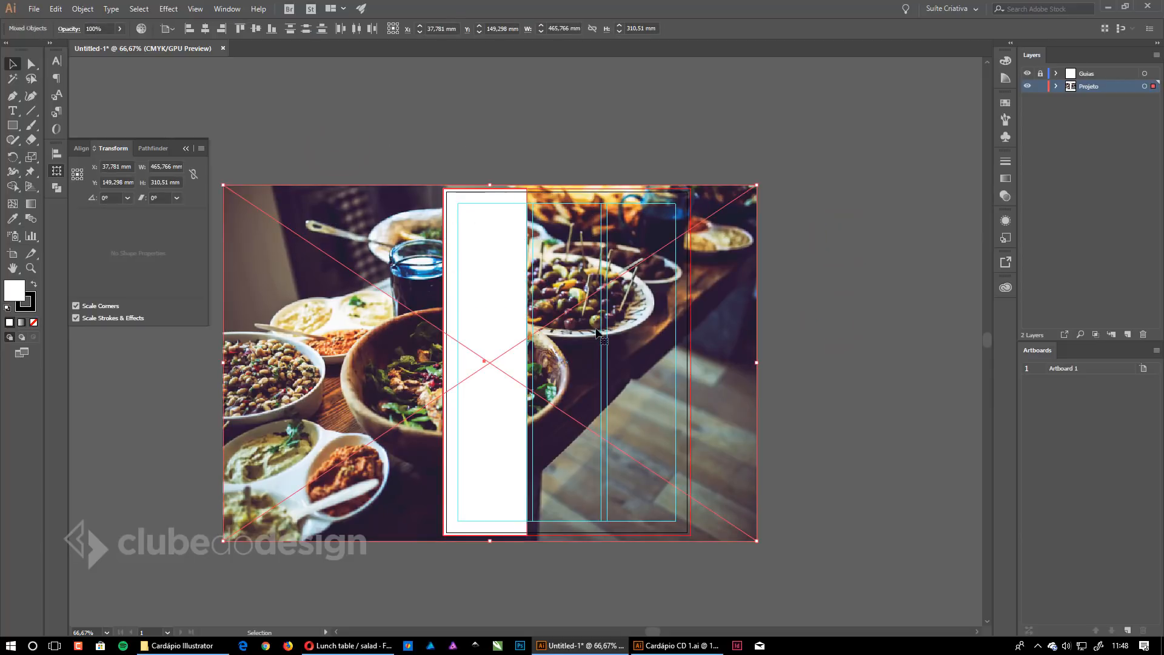
{"action": "key", "text": "ctrl+7"}
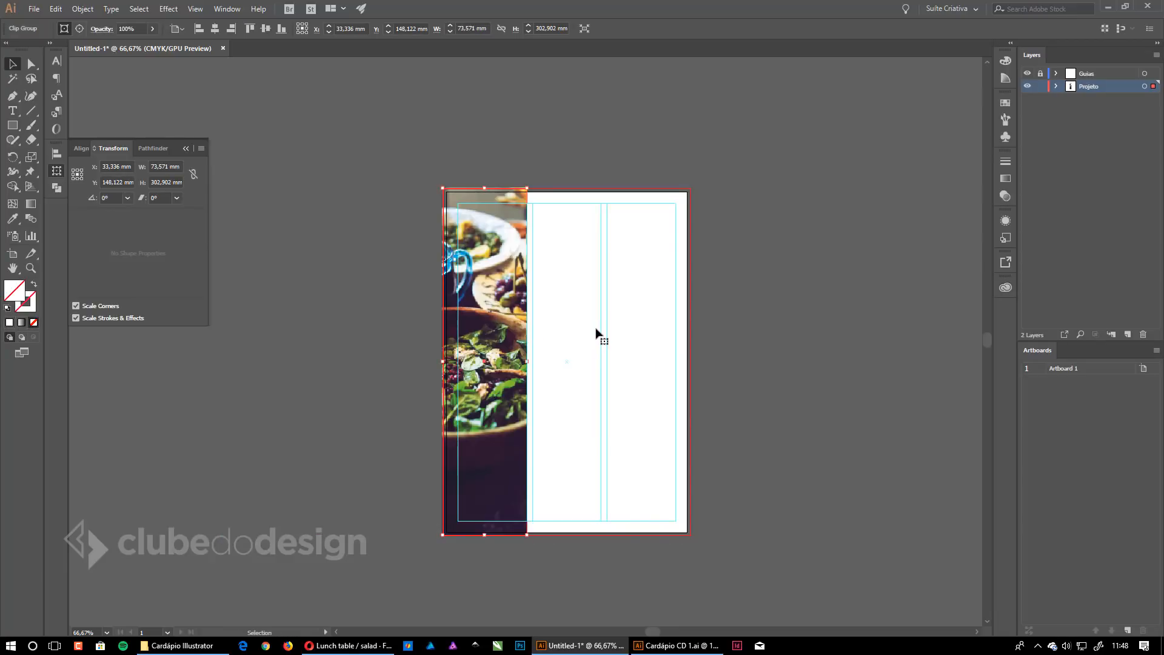
{"action": "key", "text": "ctrl+0"}
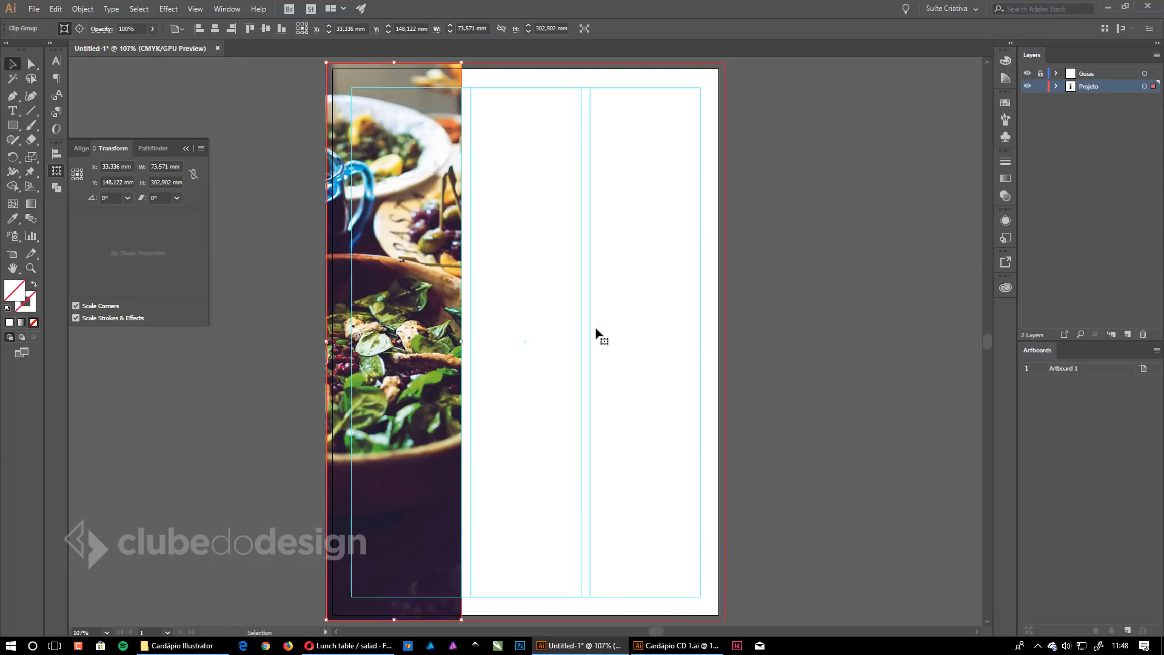
{"action": "left_click", "coordinate": [783, 194]}
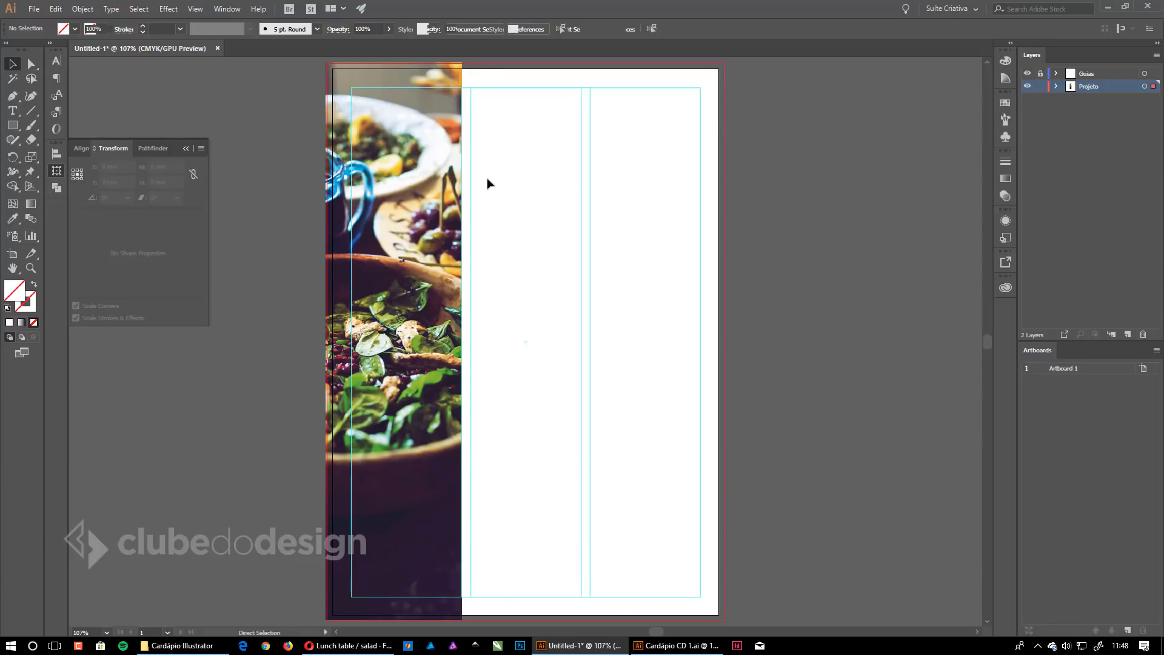
{"action": "key", "text": "ctrl+z"}
{"action": "left_click", "coordinate": [896, 235]}
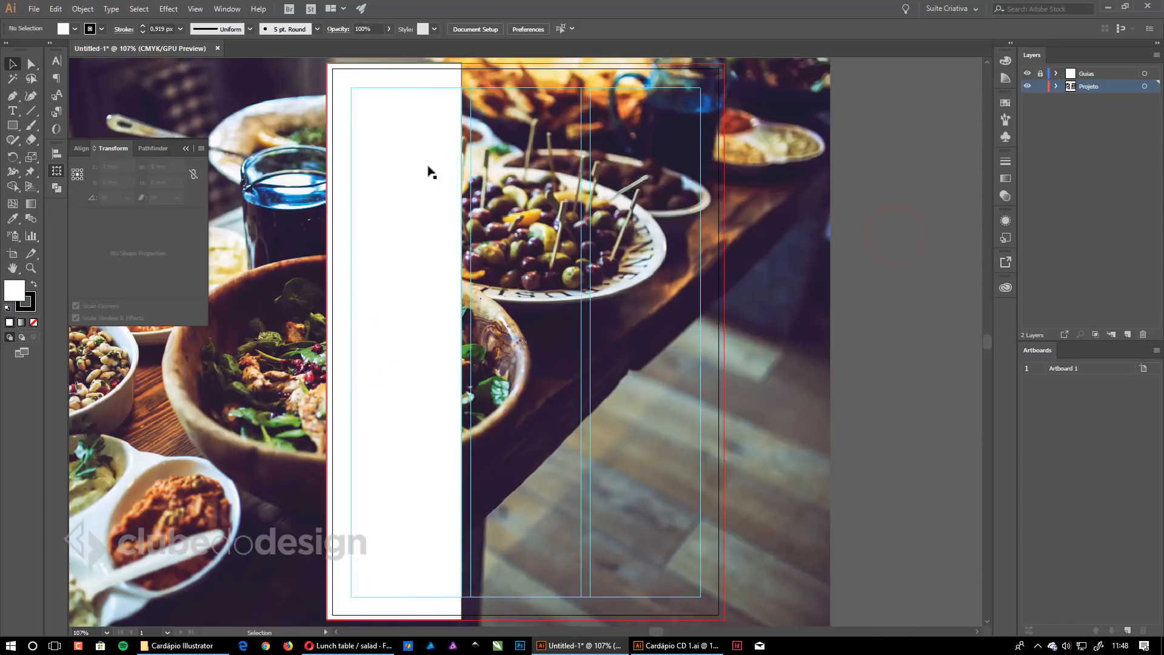
Expand the Projeto layer to check the stacking order, and clip the photo with the column rectangle above it.
{"action": "left_click_drag", "start_coordinate": [496, 165], "coordinate": [647, 212]}
{"action": "left_click", "coordinate": [576, 150]}
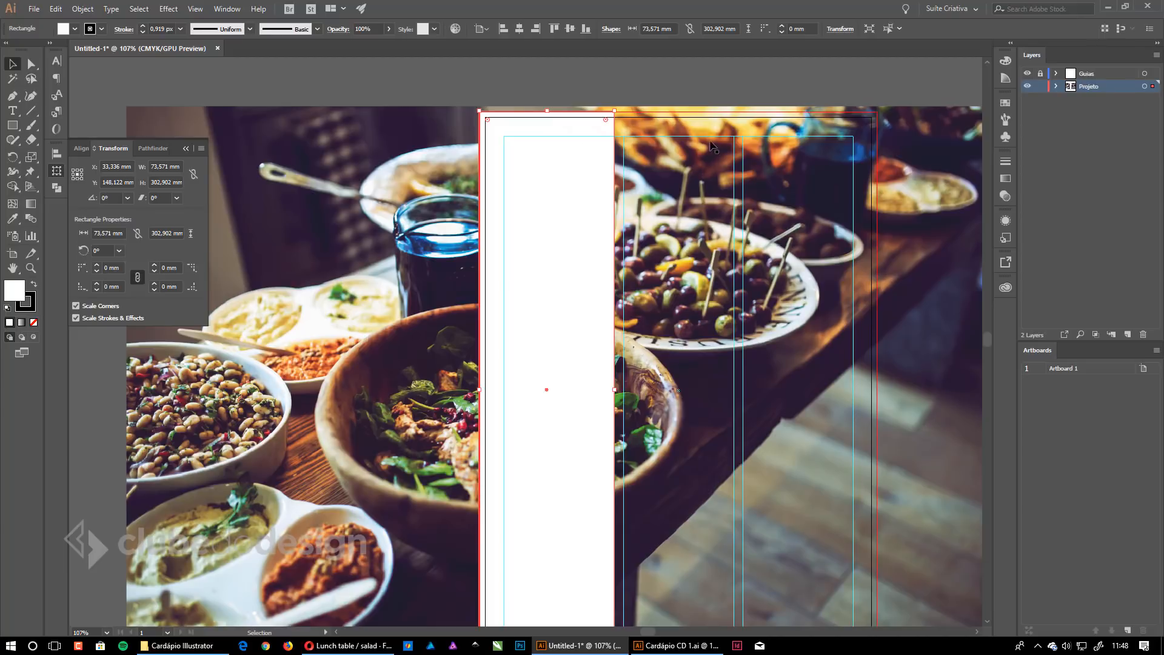
{"action": "left_click", "coordinate": [1056, 86]}
{"action": "left_click", "coordinate": [1107, 100]}
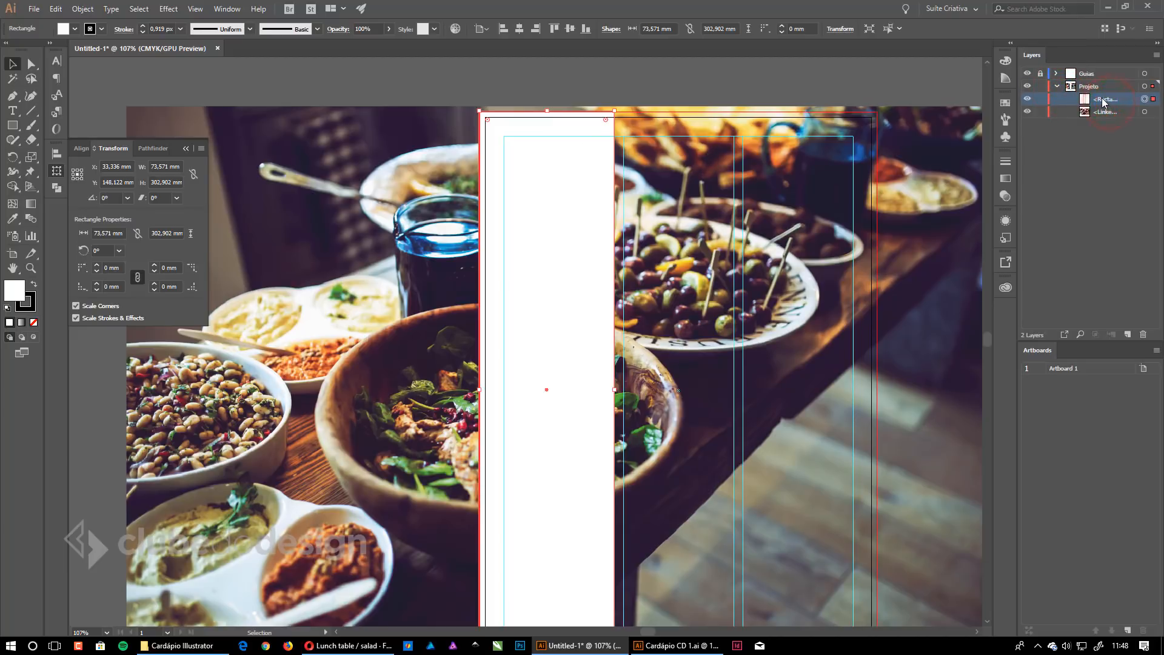
{"action": "left_click", "coordinate": [1112, 111]}
{"action": "left_click_drag", "start_coordinate": [467, 86], "coordinate": [560, 247]}
{"action": "key", "text": "ctrl+7"}
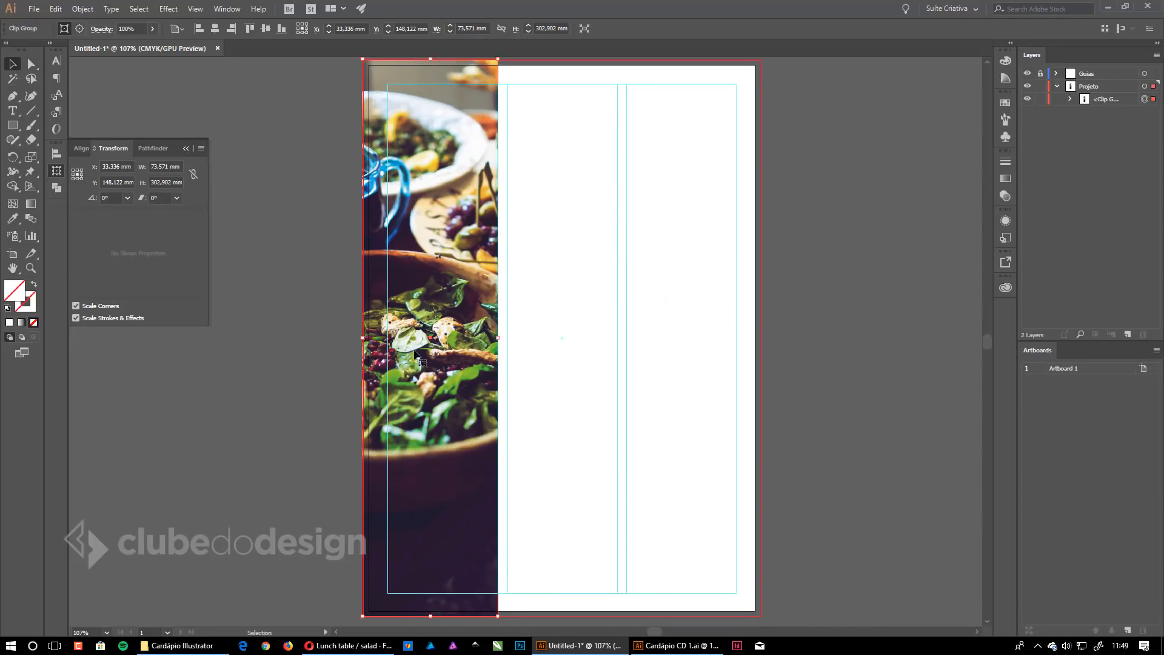
Isolate the linked salad photo inside its clip group, shift it to about X 55,3 mm, Y 148,6 mm, and exit isolation.
{"action": "double_click", "coordinate": [441, 273]}
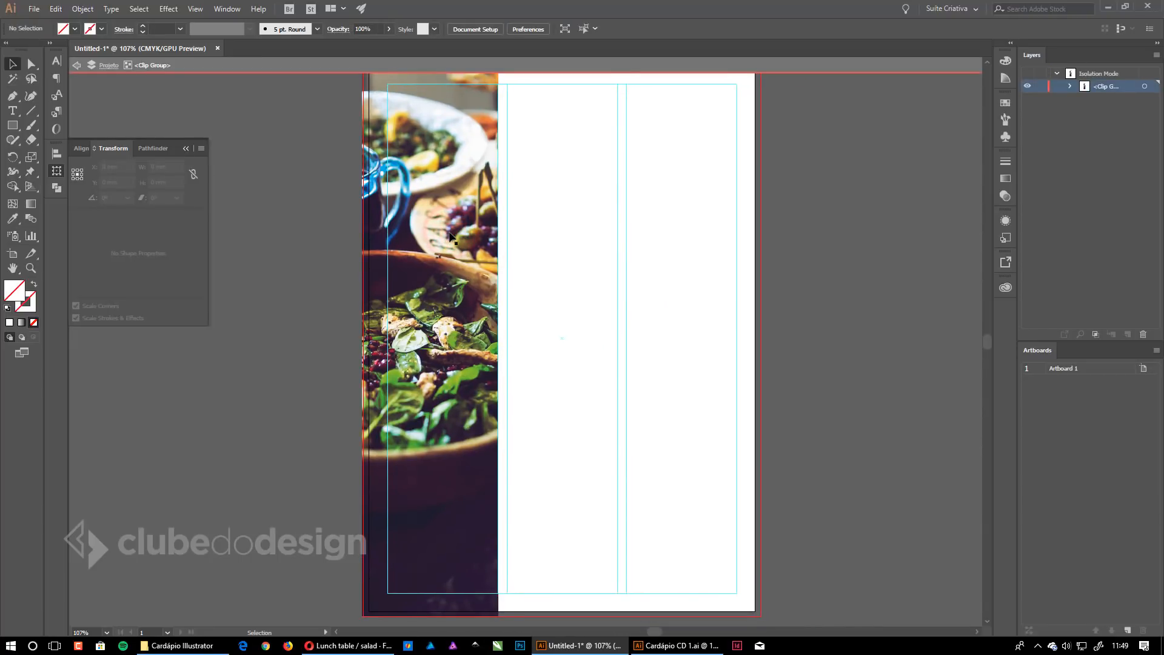
{"action": "double_click", "coordinate": [438, 202]}
{"action": "left_click_drag", "start_coordinate": [431, 212], "coordinate": [497, 209]}
{"action": "scroll", "coordinate": [532, 228], "scroll_direction": "up", "scroll_amount": 2}
{"action": "scroll", "coordinate": [532, 228], "scroll_direction": "down", "scroll_amount": 1}
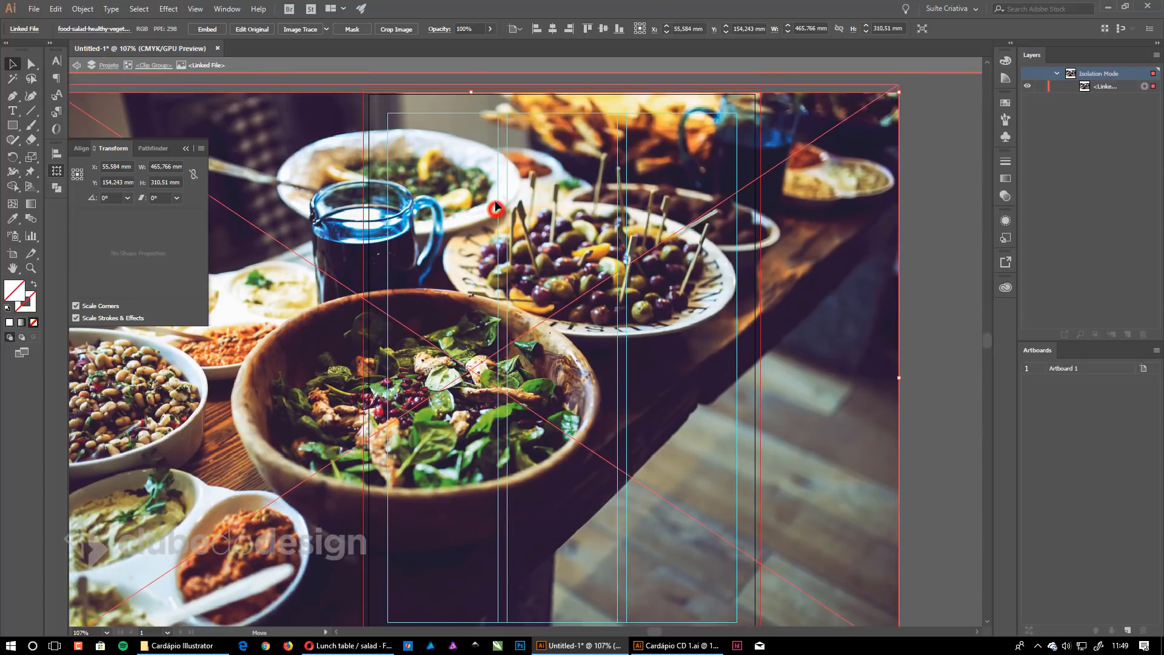
{"action": "scroll", "coordinate": [400, 344], "scroll_direction": "down", "scroll_amount": 5}
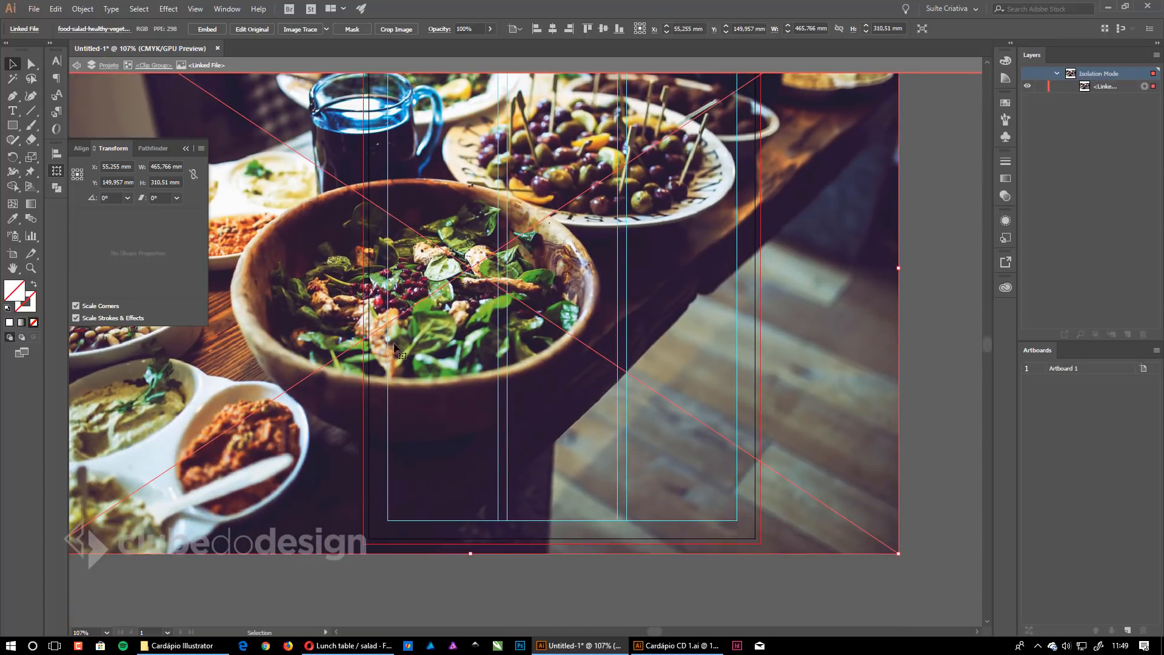
{"action": "scroll", "coordinate": [380, 534], "scroll_direction": "up", "scroll_amount": 4}
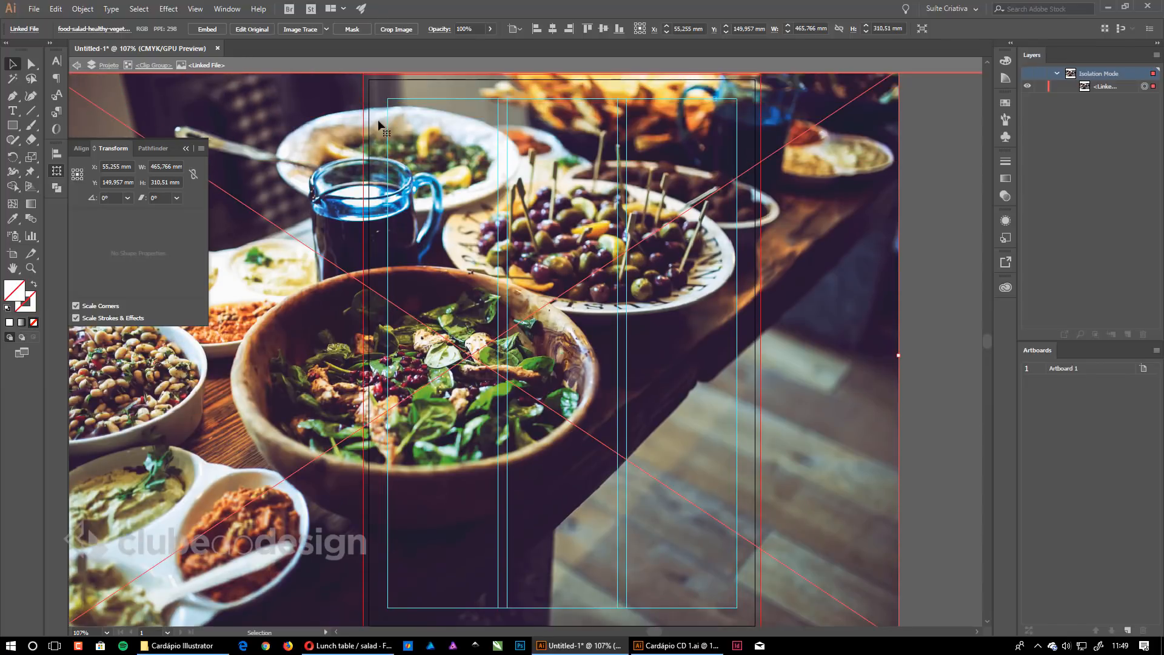
{"action": "left_click_drag", "start_coordinate": [433, 156], "coordinate": [434, 153]}
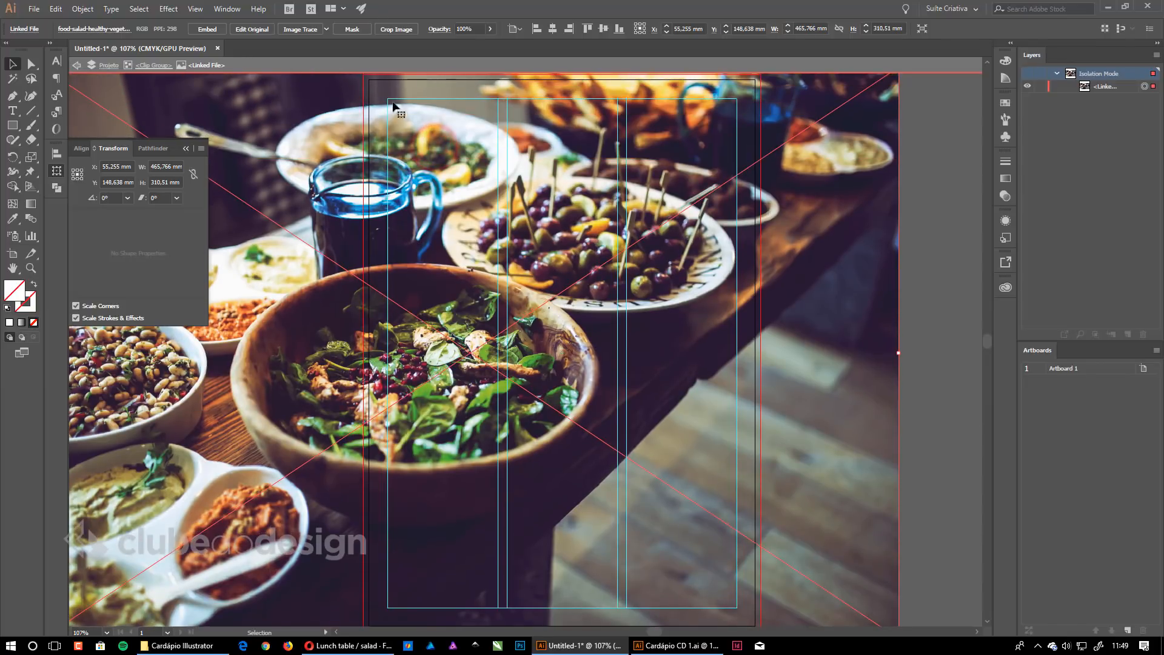
{"action": "double_click", "coordinate": [950, 205]}
Add the point text CARDÁPIO on the white area beside the clipped photo.
{"action": "left_click_drag", "start_coordinate": [883, 315], "coordinate": [812, 311]}
{"action": "left_click", "coordinate": [801, 296]}
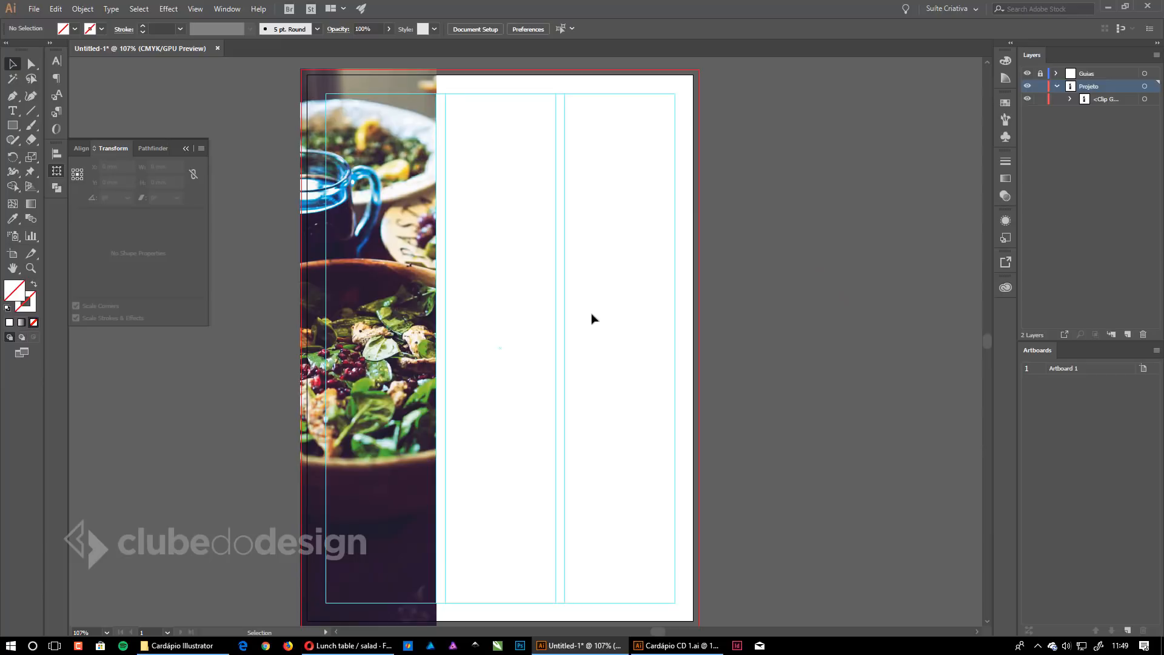
{"action": "key", "text": "t"}
{"action": "left_click", "coordinate": [522, 253]}
{"action": "type", "text": "t"}
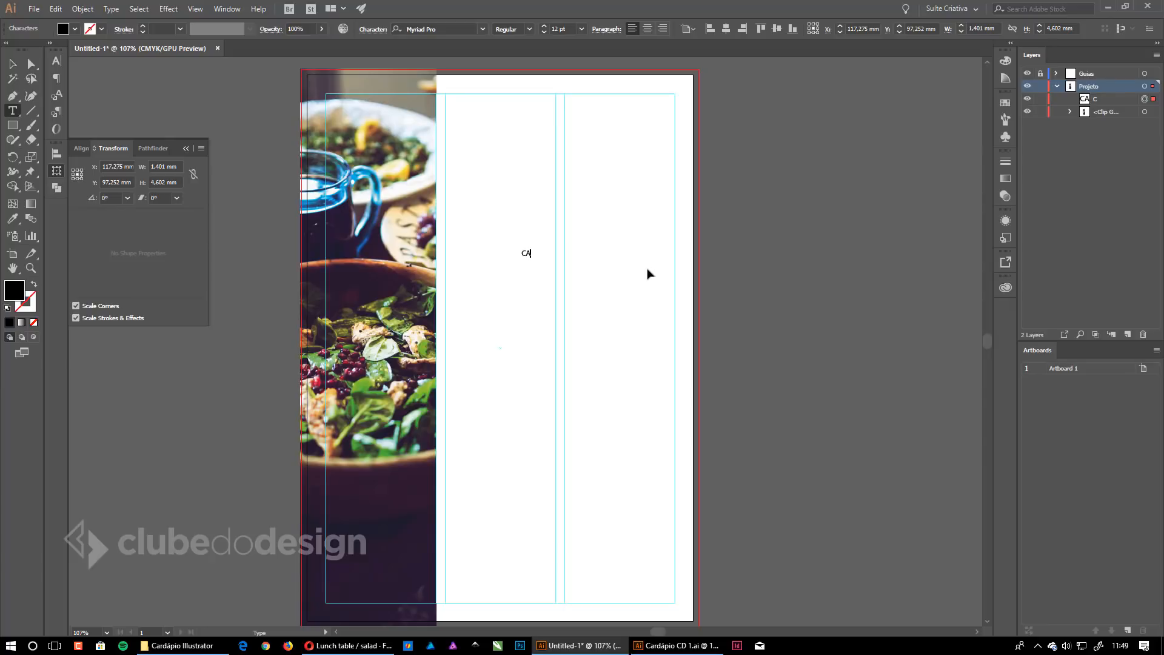
{"action": "key", "text": "Escape"}
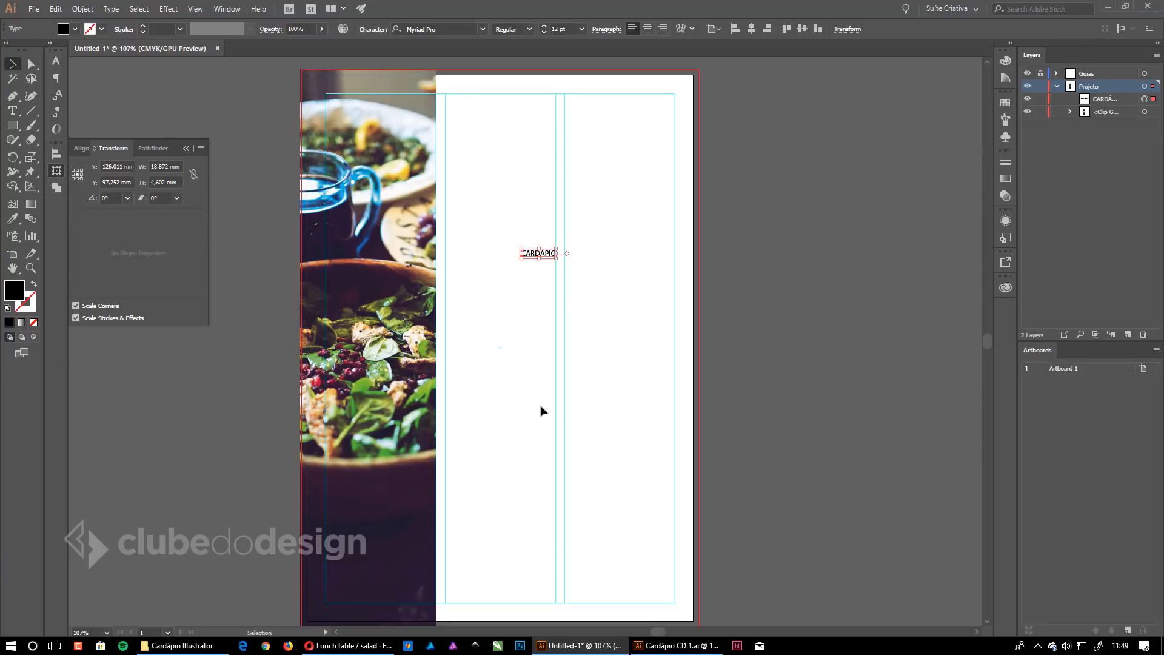
Scale the CARDÁPIO text up proportionally to about 67 pt and move it to the top of the two white columns.
{"action": "left_click_drag", "start_coordinate": [556, 249], "coordinate": [736, 195]}
{"action": "left_click_drag", "start_coordinate": [680, 230], "coordinate": [621, 109]}
{"action": "left_click", "coordinate": [794, 184]}
Set the CARDÁPIO title's font to Segoe UI Bold.
{"action": "left_click", "coordinate": [528, 106], "text": "ctrl"}
{"action": "left_click", "coordinate": [527, 106], "text": "ctrl"}
{"action": "left_click_drag", "start_coordinate": [611, 326], "coordinate": [742, 69]}
{"action": "left_click_drag", "start_coordinate": [682, 380], "coordinate": [685, 275]}
{"action": "left_click", "coordinate": [685, 275], "text": "ctrl+alt"}
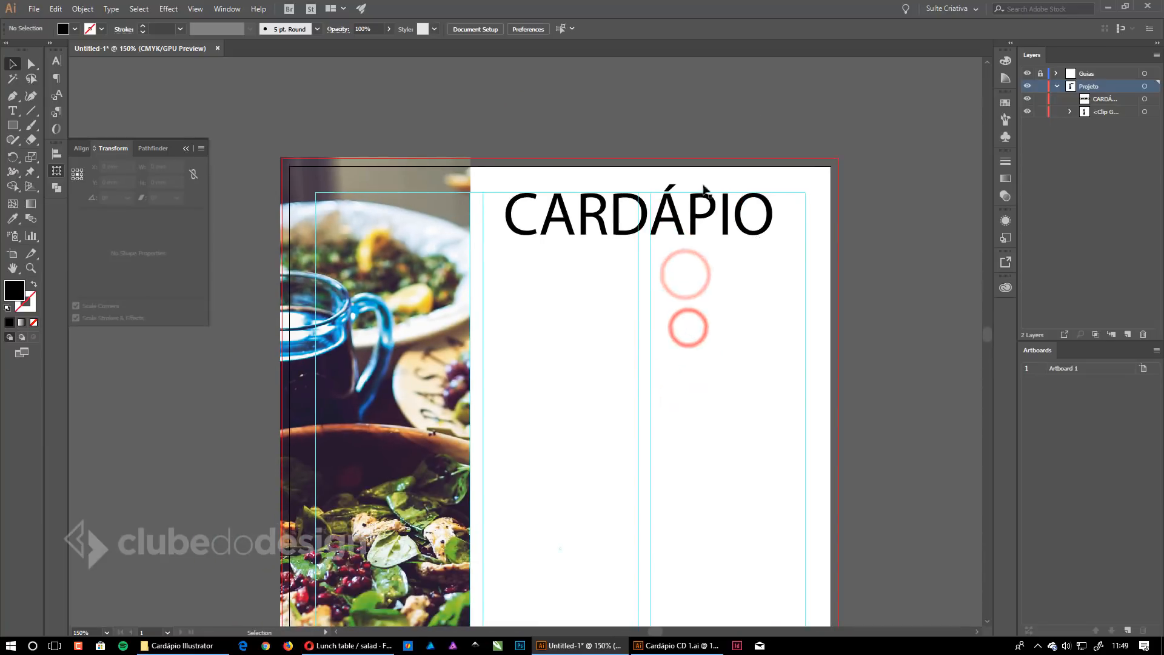
{"action": "left_click", "coordinate": [673, 230]}
{"action": "left_click", "coordinate": [444, 27]}
{"action": "type", "text": "S"}
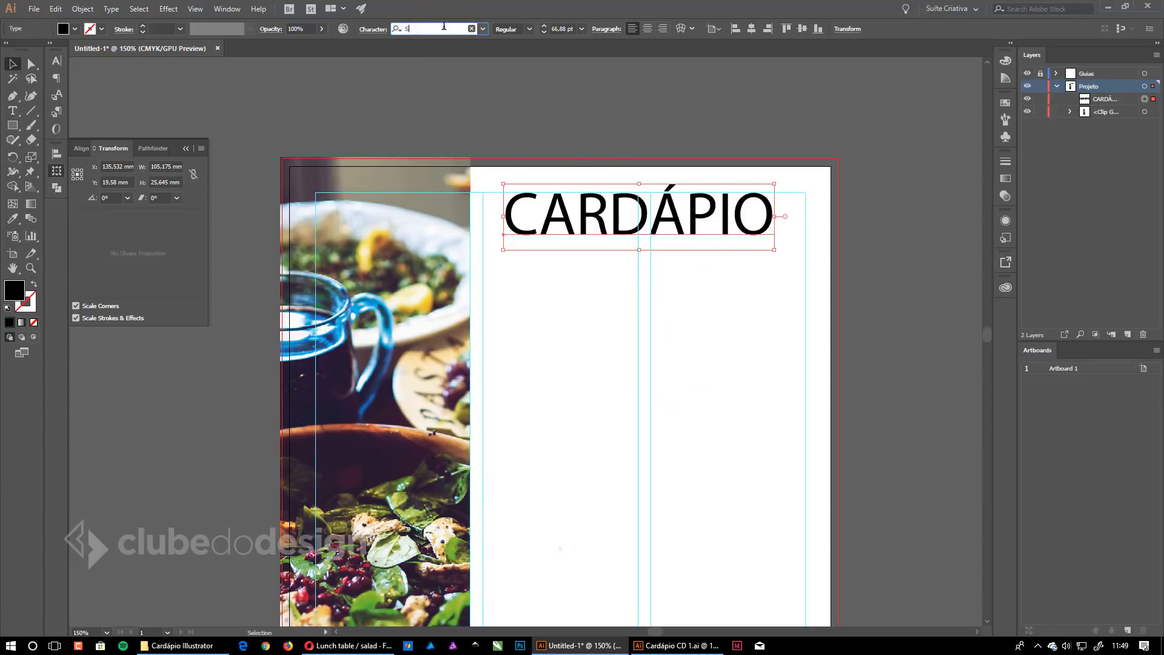
{"action": "type", "text": "EGOE"}
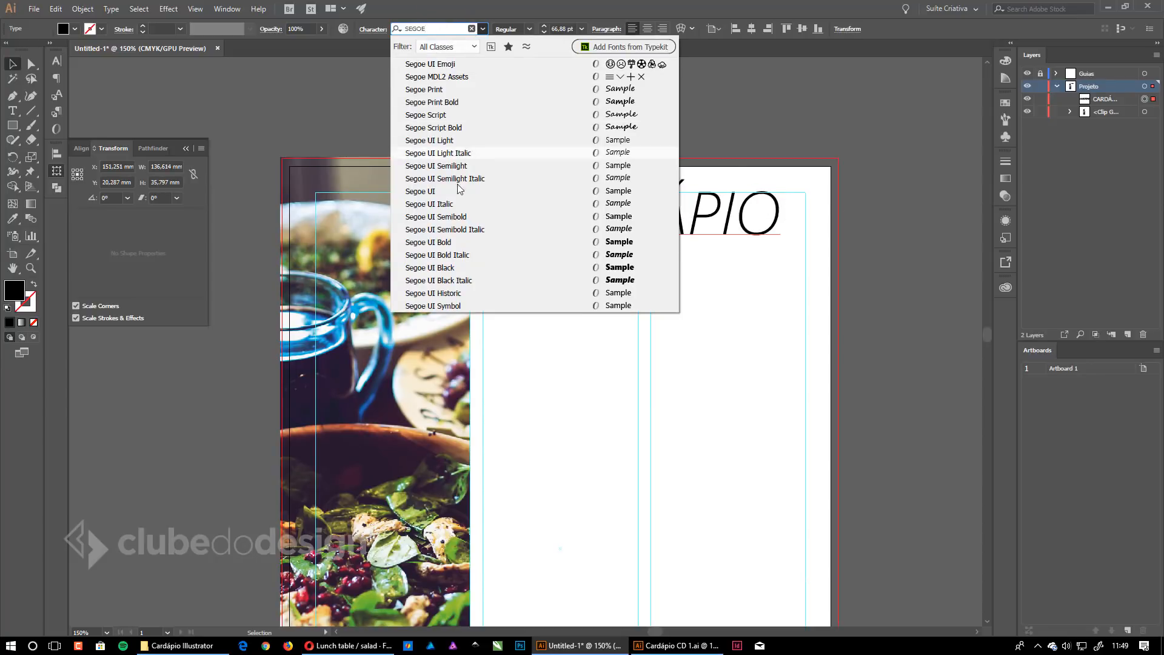
{"action": "left_click", "coordinate": [456, 268]}
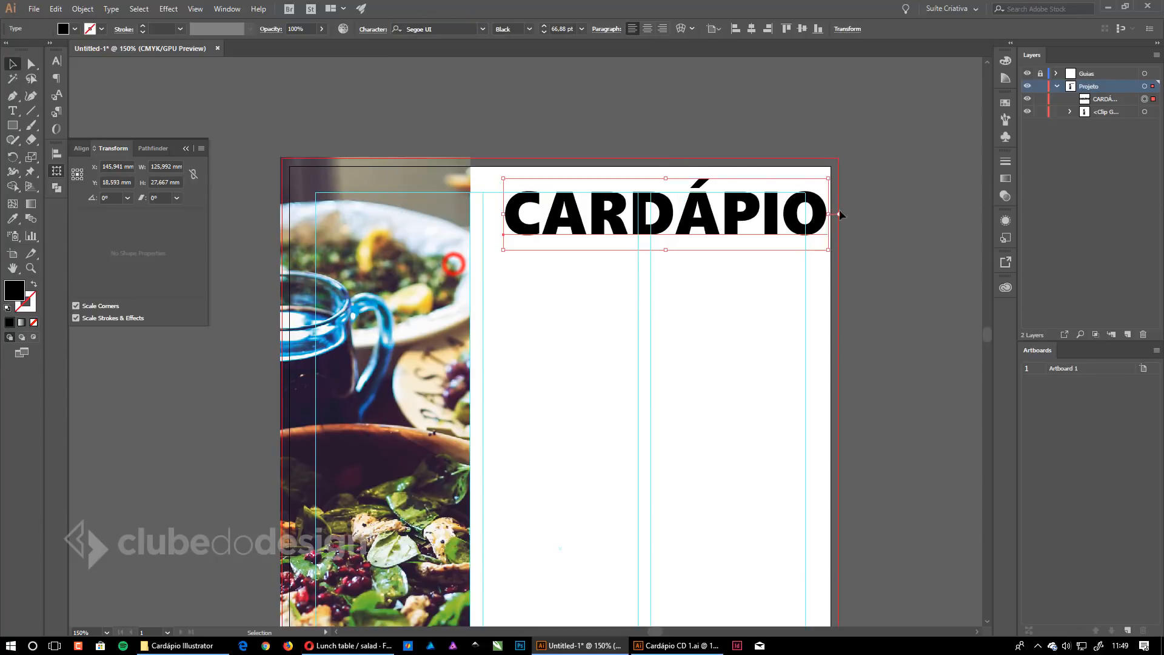
{"action": "left_click", "coordinate": [527, 28]}
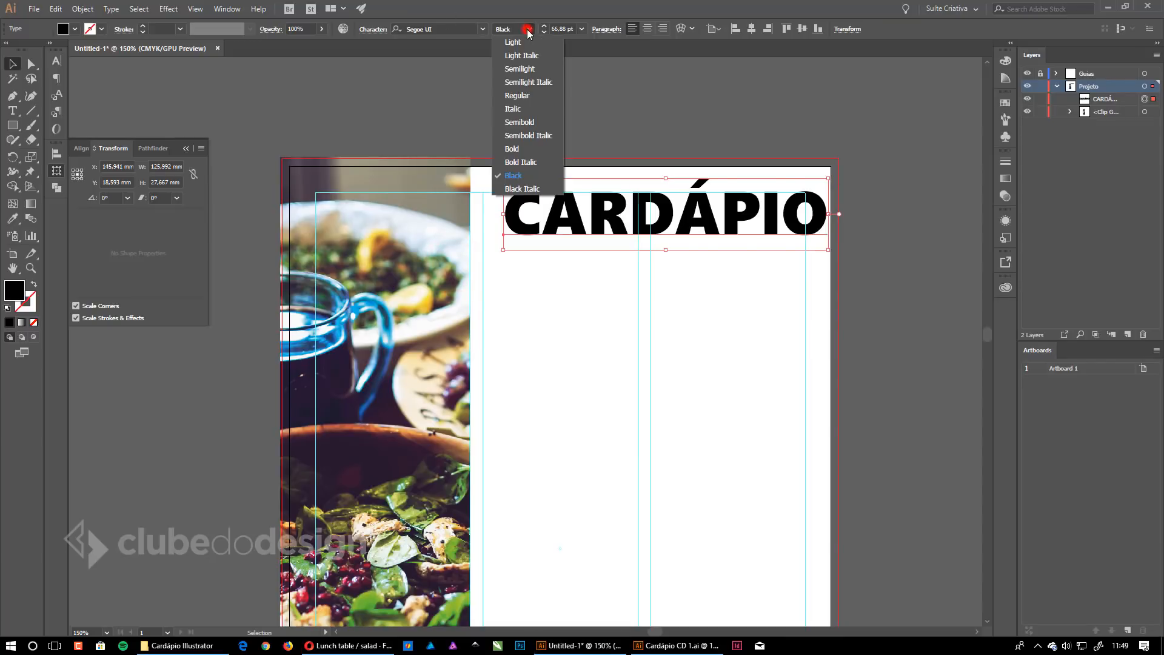
{"action": "left_click", "coordinate": [510, 148]}
Scale the title down to about 58 pt and centre-align its paragraph, repositioned over the two white columns.
{"action": "left_click_drag", "start_coordinate": [812, 260], "coordinate": [772, 249]}
{"action": "left_click", "coordinate": [648, 29]}
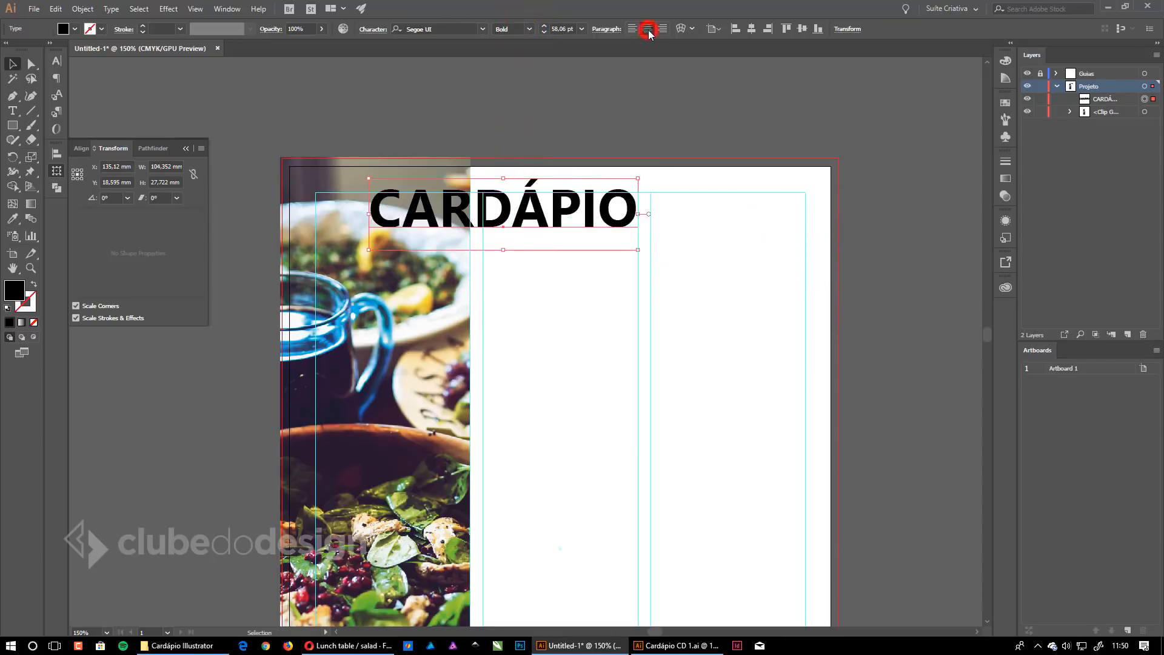
{"action": "left_click_drag", "start_coordinate": [573, 212], "coordinate": [765, 230]}
{"action": "left_click", "coordinate": [709, 117]}
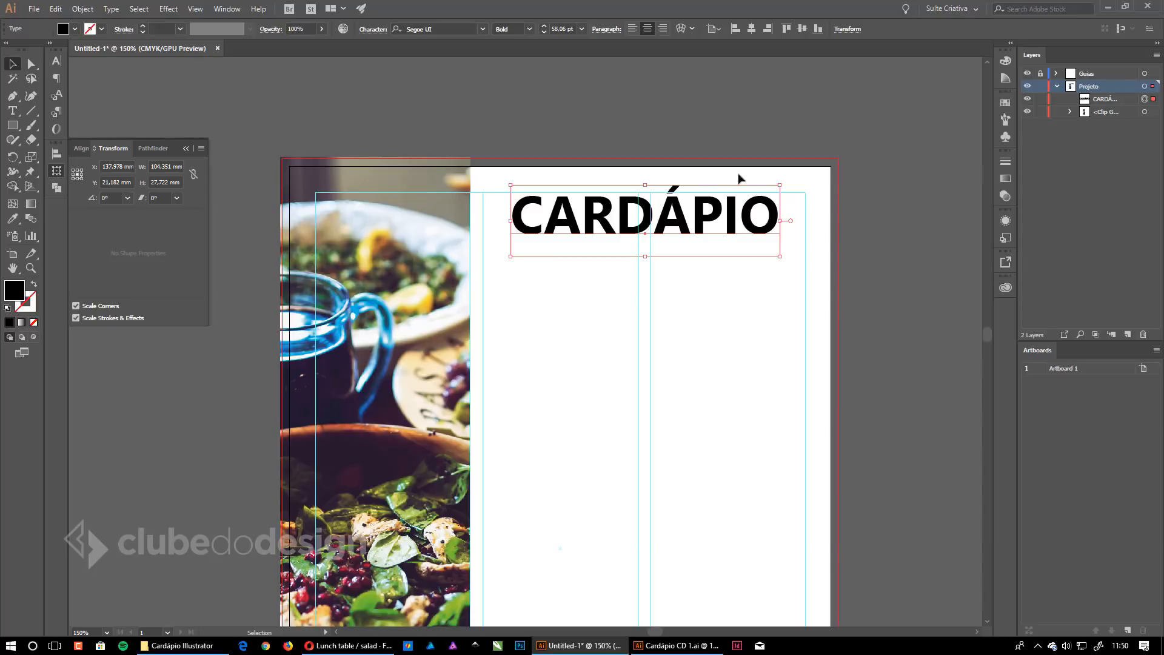
Convert the title to area type and resize its frame to span the two white columns, with its lower edge closer to the text.
{"action": "left_click", "coordinate": [111, 9]}
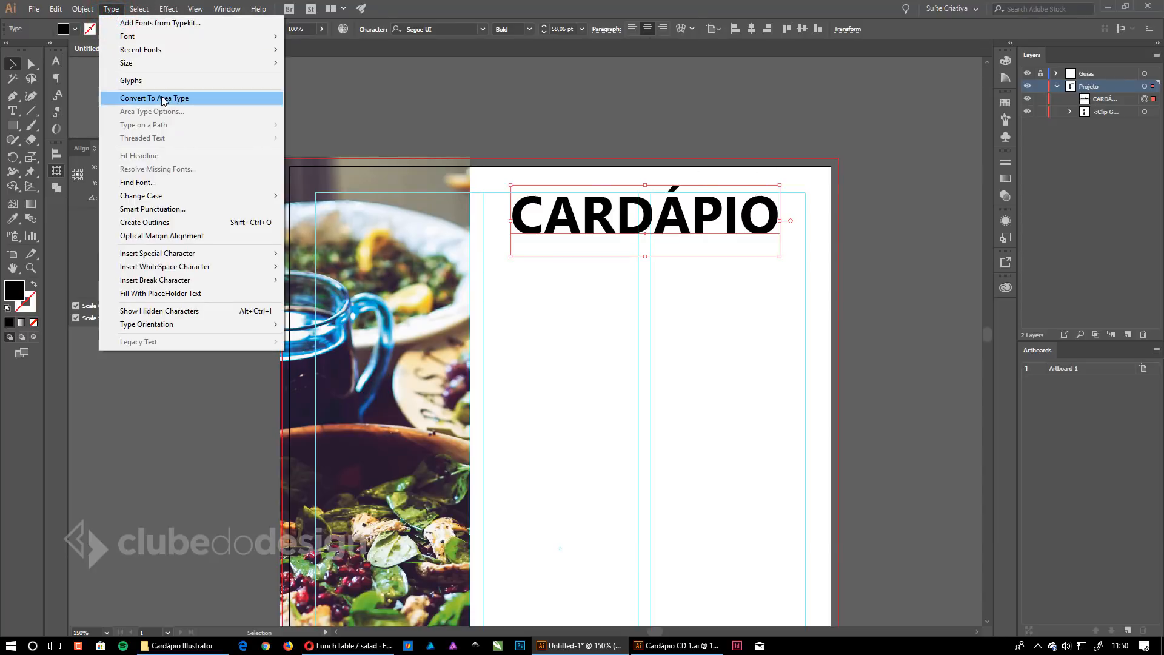
{"action": "left_click", "coordinate": [184, 100]}
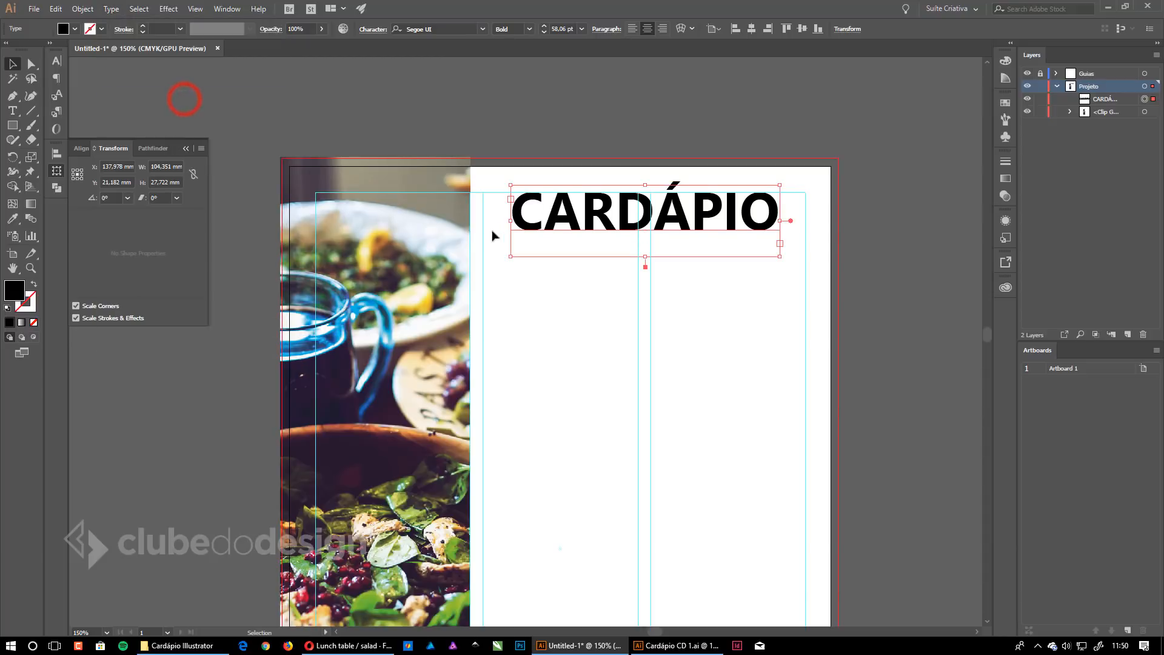
{"action": "left_click_drag", "start_coordinate": [508, 221], "coordinate": [482, 221]}
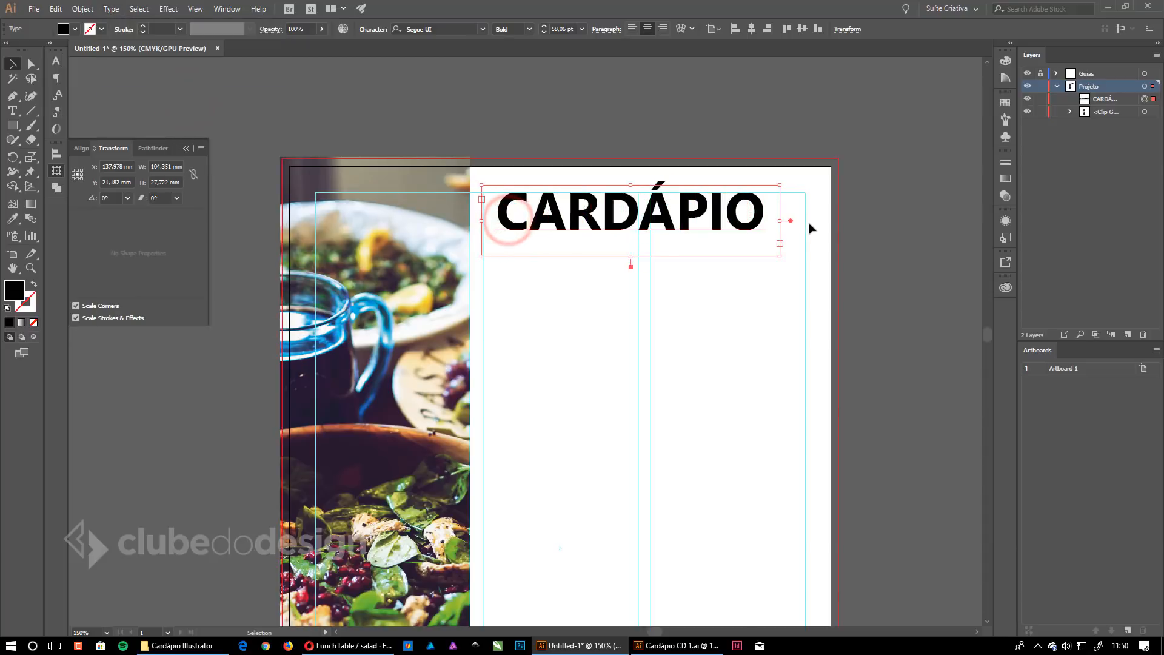
{"action": "left_click_drag", "start_coordinate": [780, 220], "coordinate": [805, 221]}
{"action": "left_click_drag", "start_coordinate": [481, 221], "coordinate": [483, 221]}
{"action": "left_click", "coordinate": [749, 101]}
{"action": "left_click", "coordinate": [714, 226]}
{"action": "left_click_drag", "start_coordinate": [645, 256], "coordinate": [640, 239]}
{"action": "left_click", "coordinate": [740, 266]}
Hide the guides to check the whole page layout, and show them again.
{"action": "left_click_drag", "start_coordinate": [757, 294], "coordinate": [732, 139]}
{"action": "left_click", "coordinate": [693, 268], "text": "ctrl+alt"}
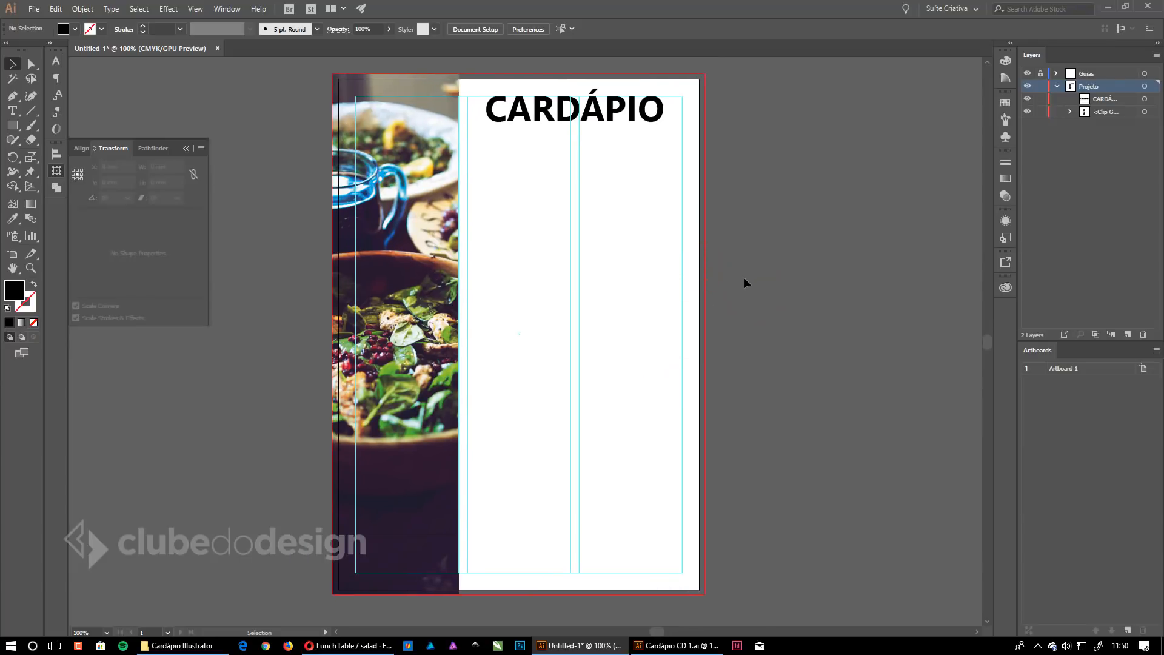
{"action": "left_click_drag", "start_coordinate": [631, 270], "coordinate": [663, 276]}
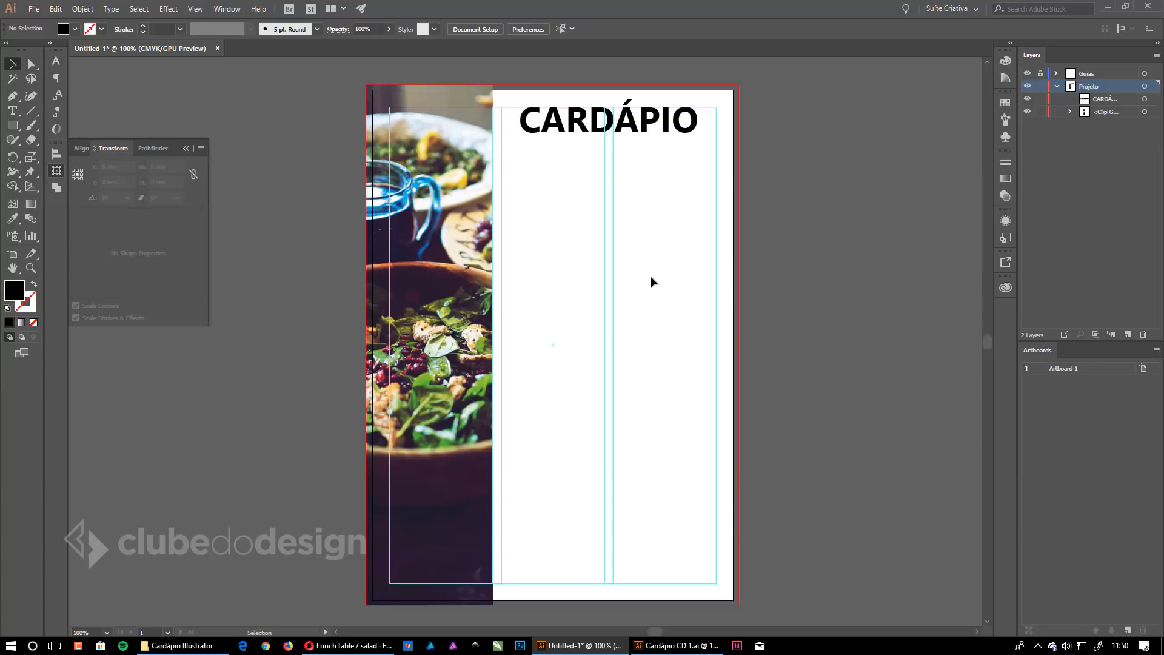
{"action": "key", "text": "ctrl+semicolon"}
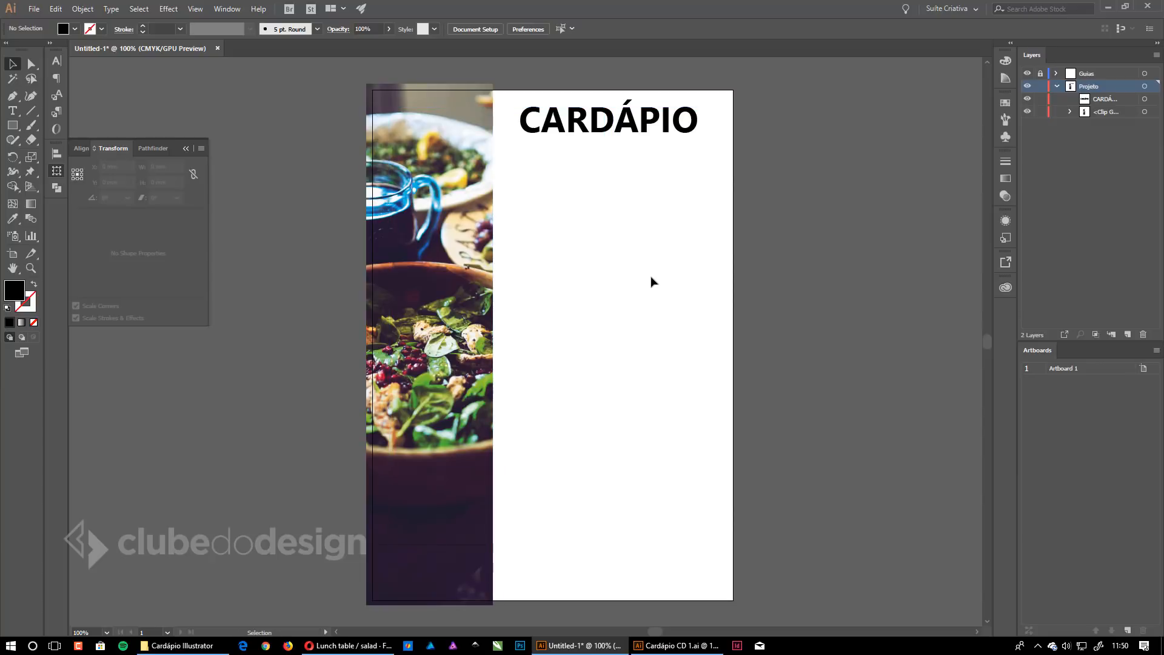
{"action": "key", "text": "ctrl+semicolon"}
Open the Texto cardápio file from the Cardápio Illustrator folder and maximize its window.
{"action": "left_click_drag", "start_coordinate": [378, 109], "coordinate": [524, 221]}
{"action": "left_click_drag", "start_coordinate": [560, 260], "coordinate": [590, 260]}
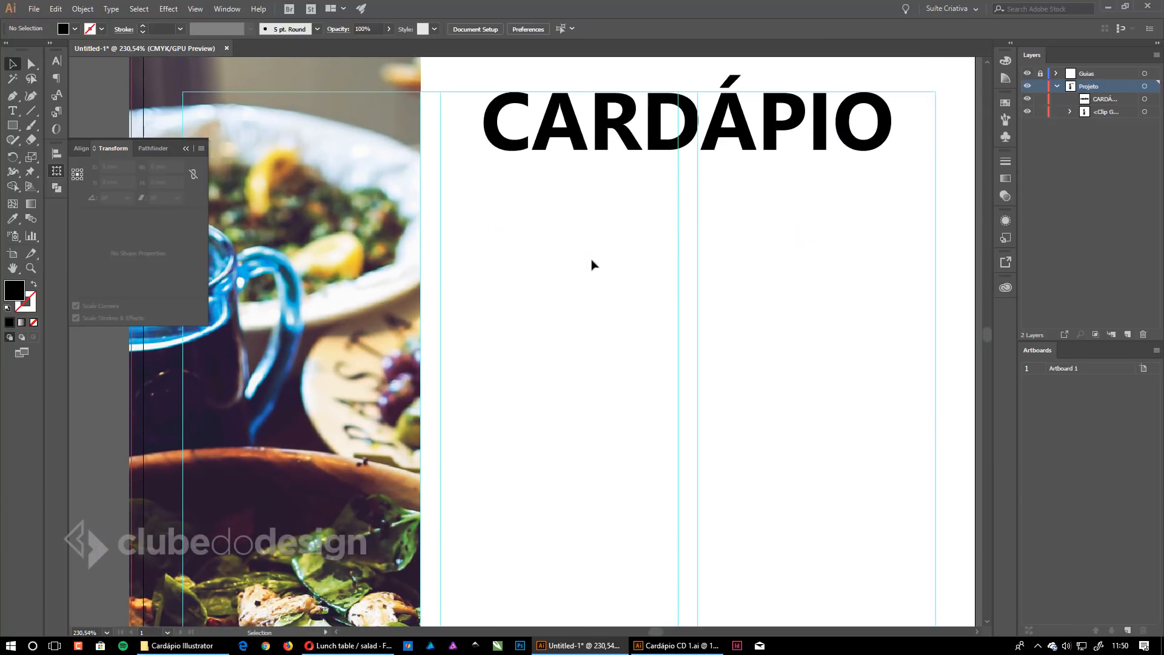
{"action": "left_click", "coordinate": [175, 645]}
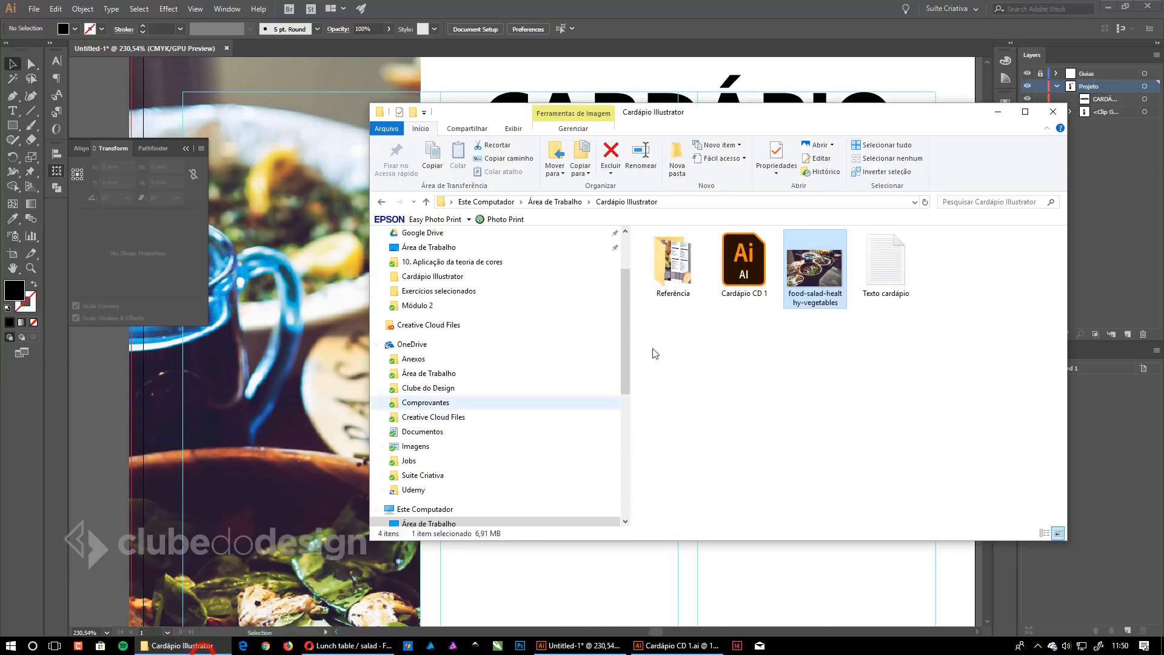
{"action": "left_click", "coordinate": [877, 272]}
{"action": "double_click", "coordinate": [878, 271]}
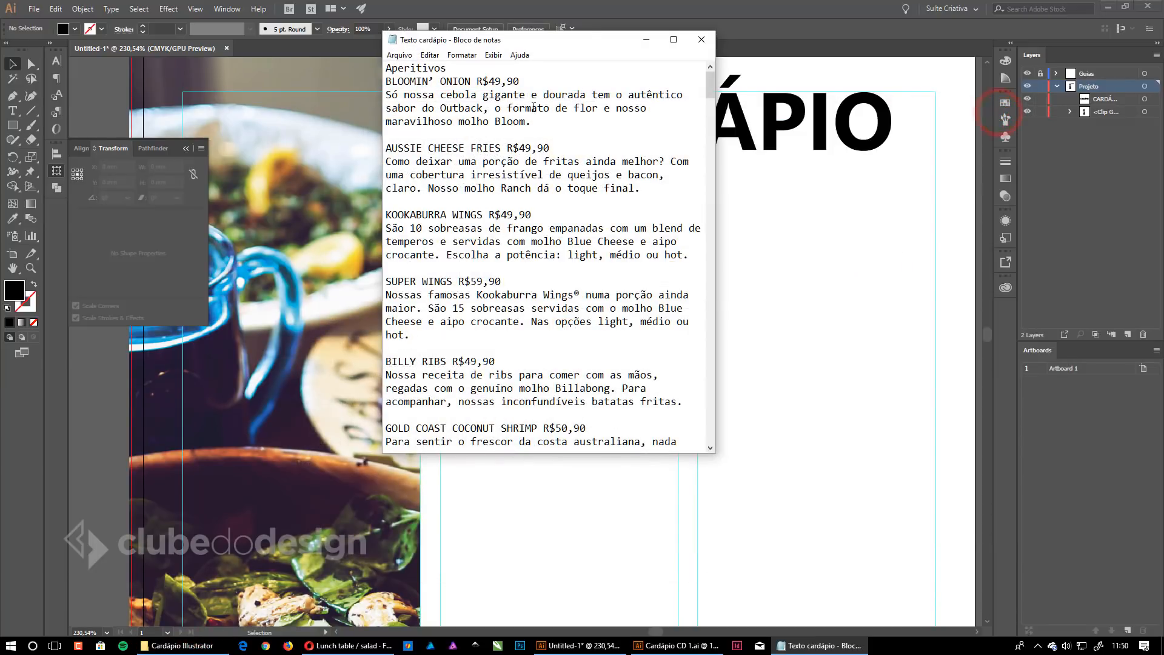
{"action": "left_click_drag", "start_coordinate": [605, 37], "coordinate": [658, 69]}
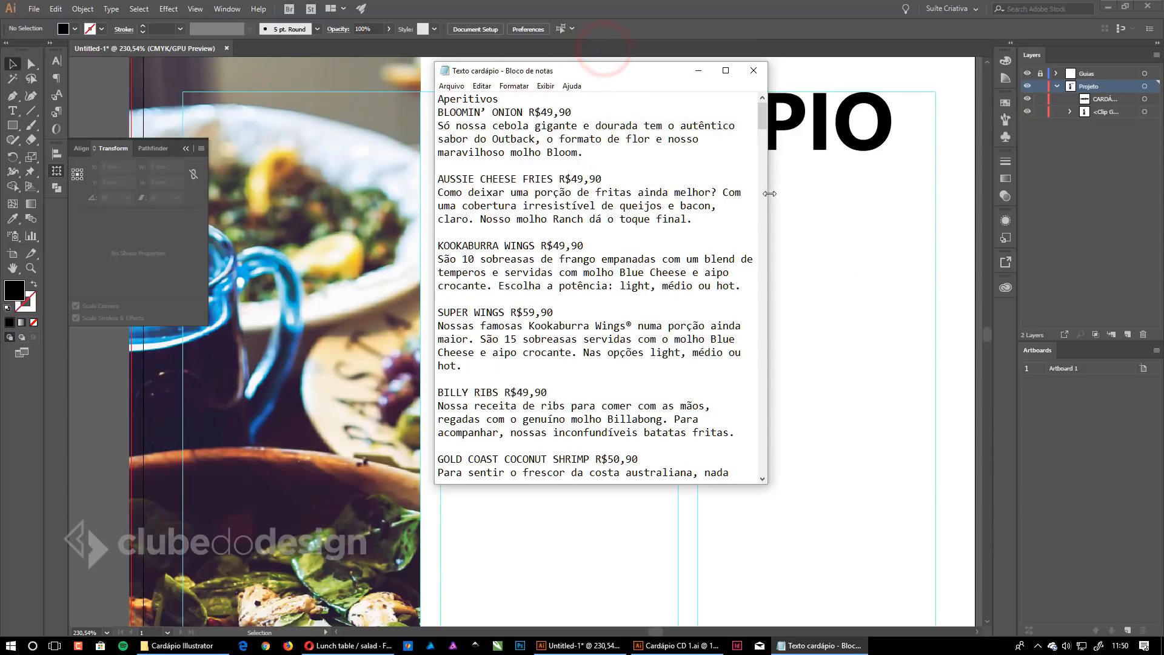
{"action": "left_click_drag", "start_coordinate": [769, 194], "coordinate": [907, 212]}
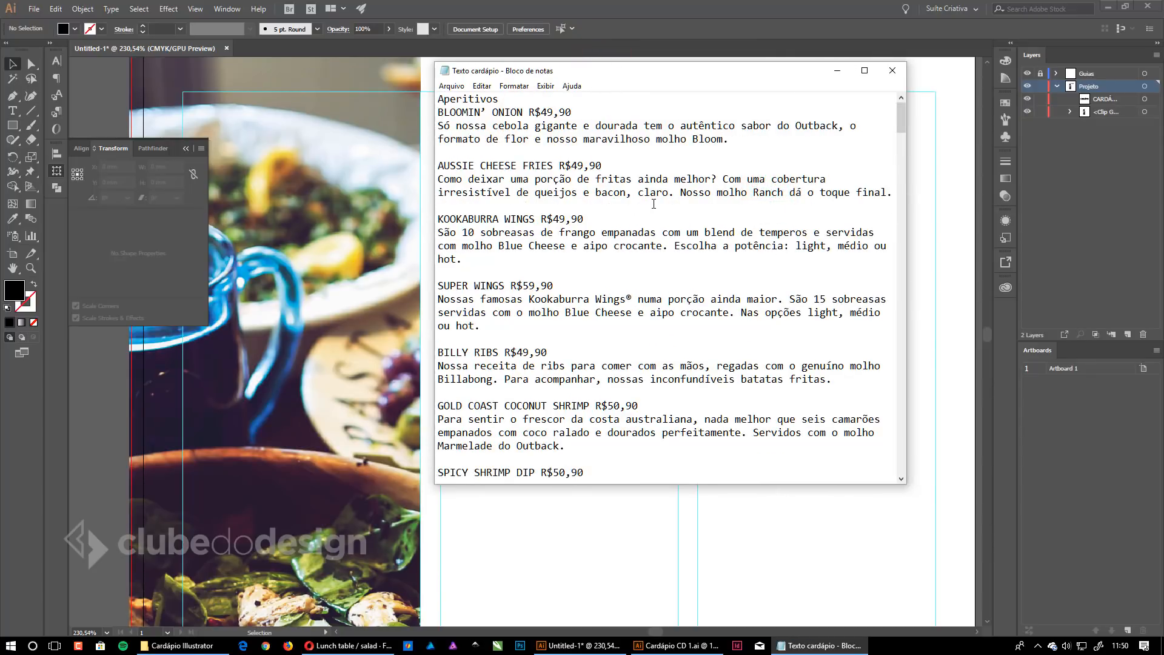
{"action": "left_click", "coordinate": [864, 70]}
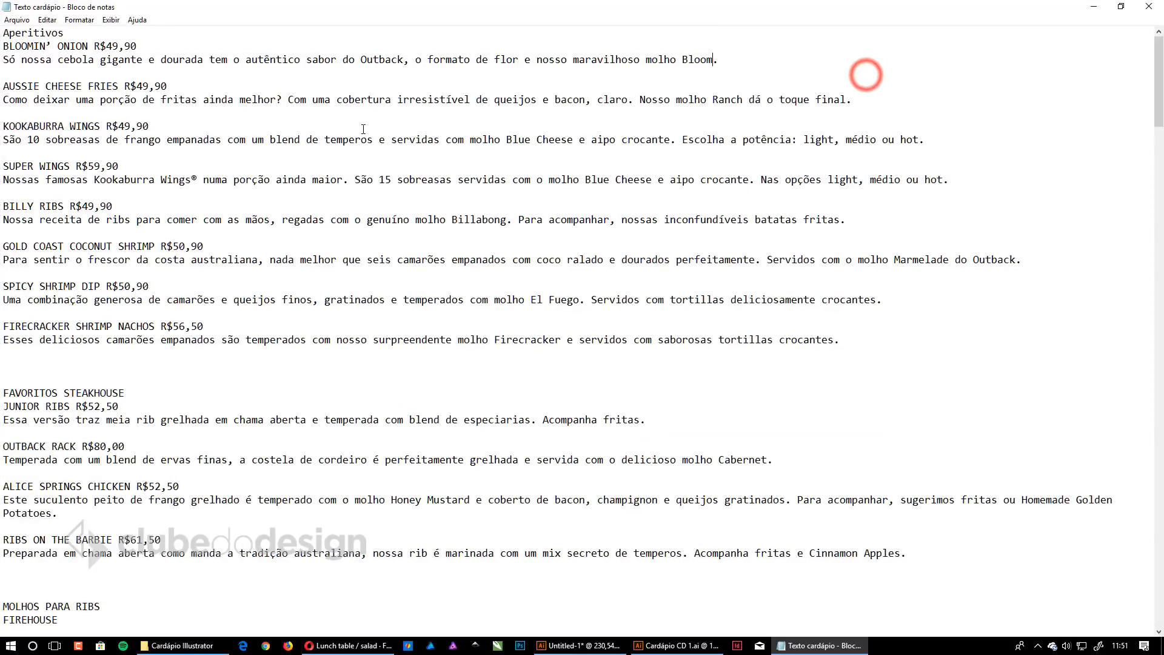
Copy the heading Aperitivos from the start of the menu text.
{"action": "left_click_drag", "start_coordinate": [5, 33], "coordinate": [858, 97]}
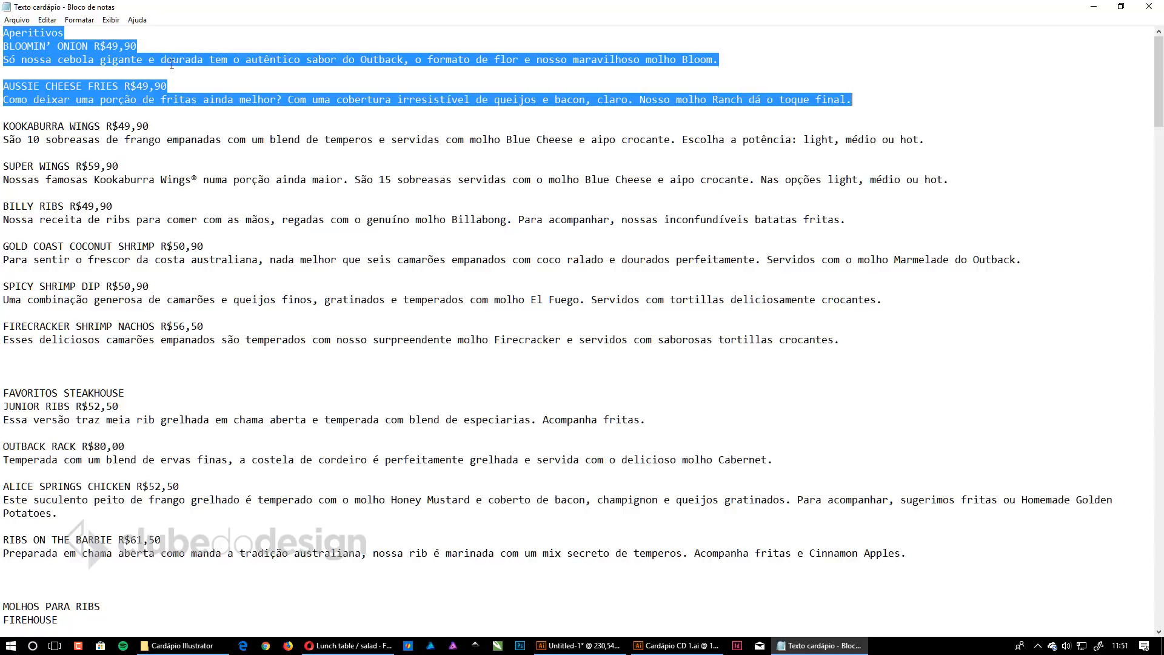
{"action": "left_click", "coordinate": [47, 20]}
{"action": "left_click_drag", "start_coordinate": [268, 36], "coordinate": [3, 35]}
{"action": "key", "text": "ctrl+c"}
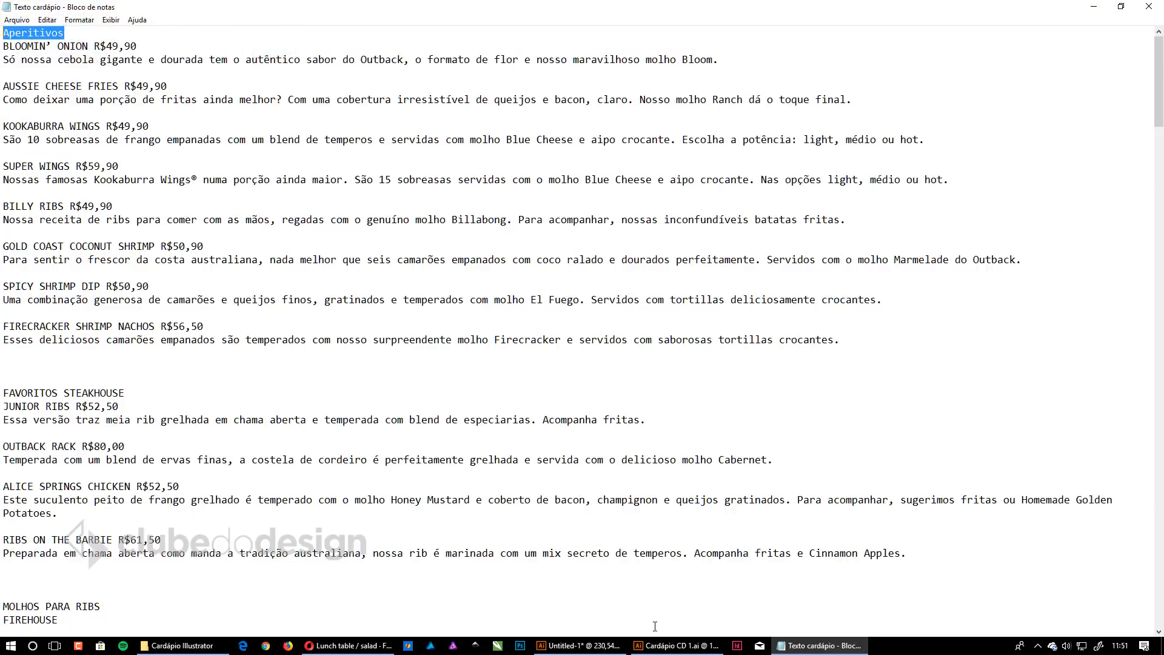
Switch back to Illustrator and paste the copied heading into a new text frame about 79 × 9 mm below the title.
{"action": "left_click", "coordinate": [657, 645]}
{"action": "left_click", "coordinate": [525, 374]}
{"action": "key", "text": "t"}
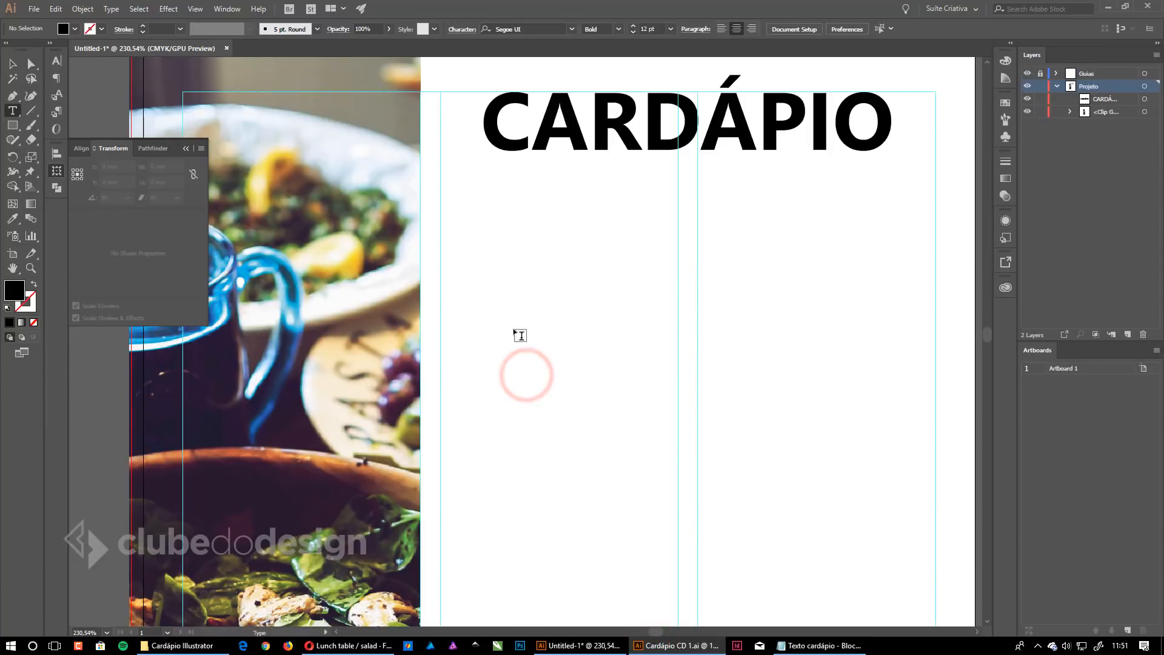
{"action": "mouse_move", "coordinate": [511, 249]}
{"action": "left_mouse_down"}
{"action": "mouse_move", "coordinate": [785, 261]}
{"action": "mouse_move", "coordinate": [822, 286]}
{"action": "left_mouse_up"}
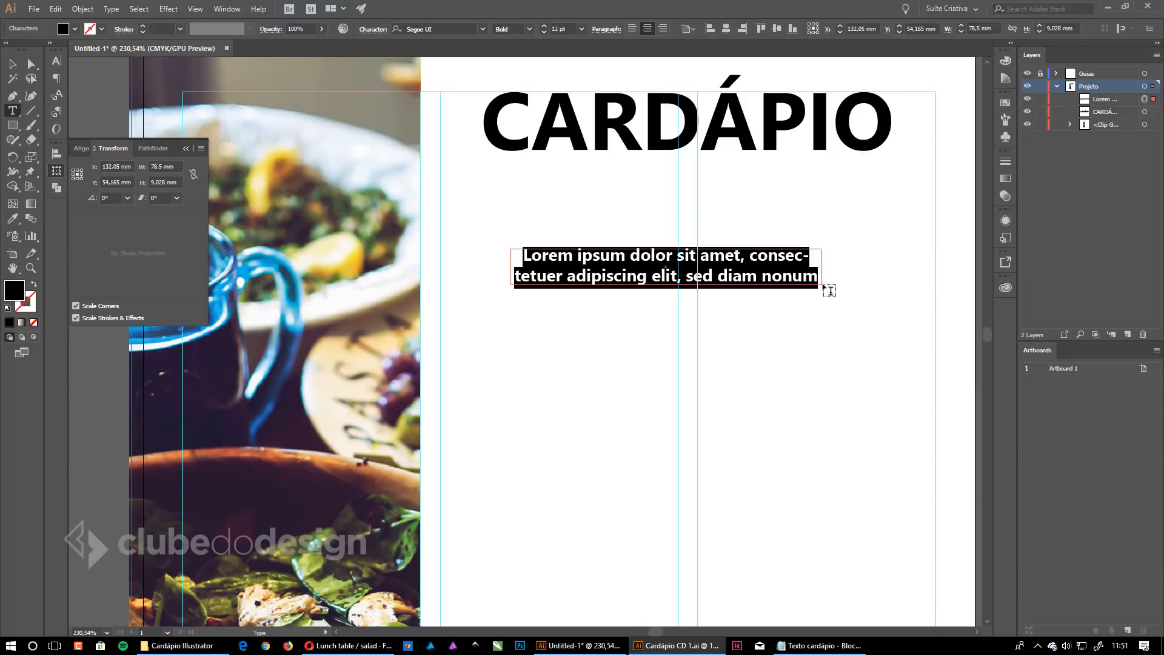
{"action": "key", "text": "ctrl+v"}
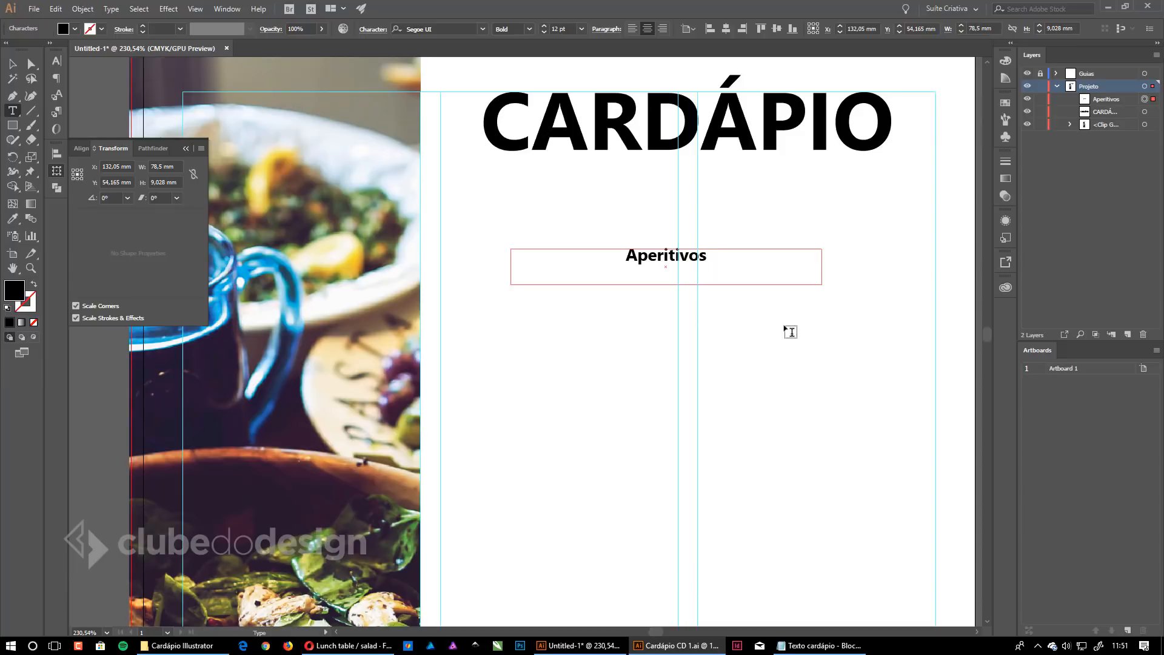
Move the Aperitivos frame to the middle column and resize it to the column width, about 60 × 4 mm.
{"action": "key", "text": "Escape"}
{"action": "left_click", "coordinate": [713, 260]}
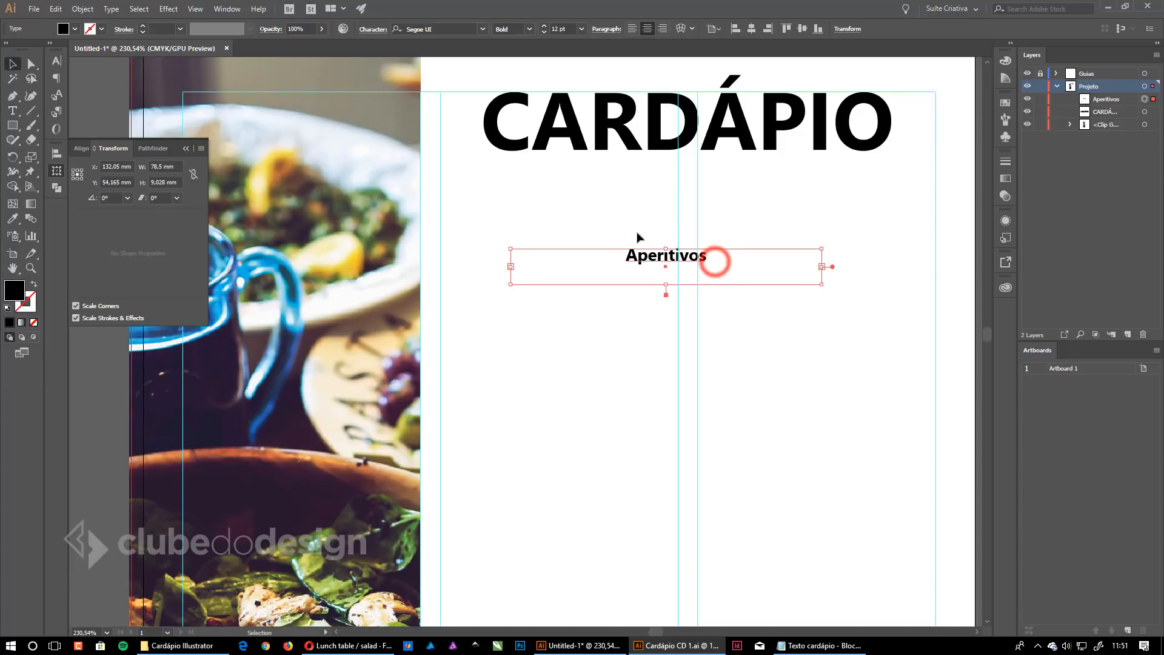
{"action": "left_click_drag", "start_coordinate": [664, 260], "coordinate": [617, 223]}
{"action": "left_click_drag", "start_coordinate": [753, 227], "coordinate": [679, 222]}
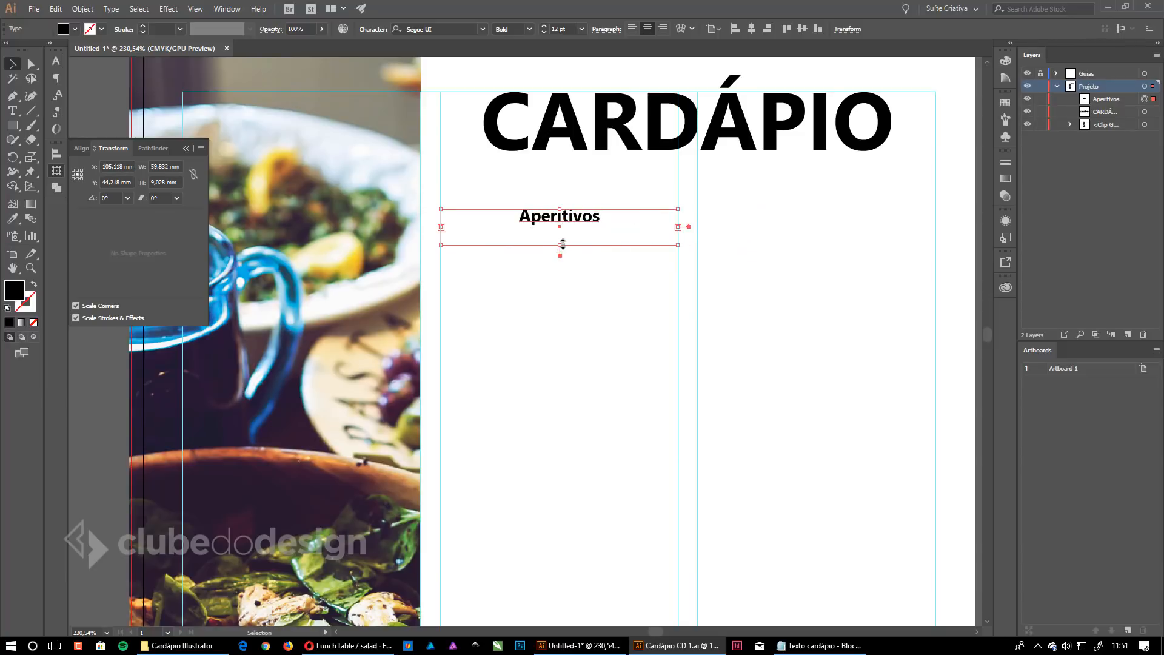
{"action": "left_click_drag", "start_coordinate": [553, 245], "coordinate": [543, 228]}
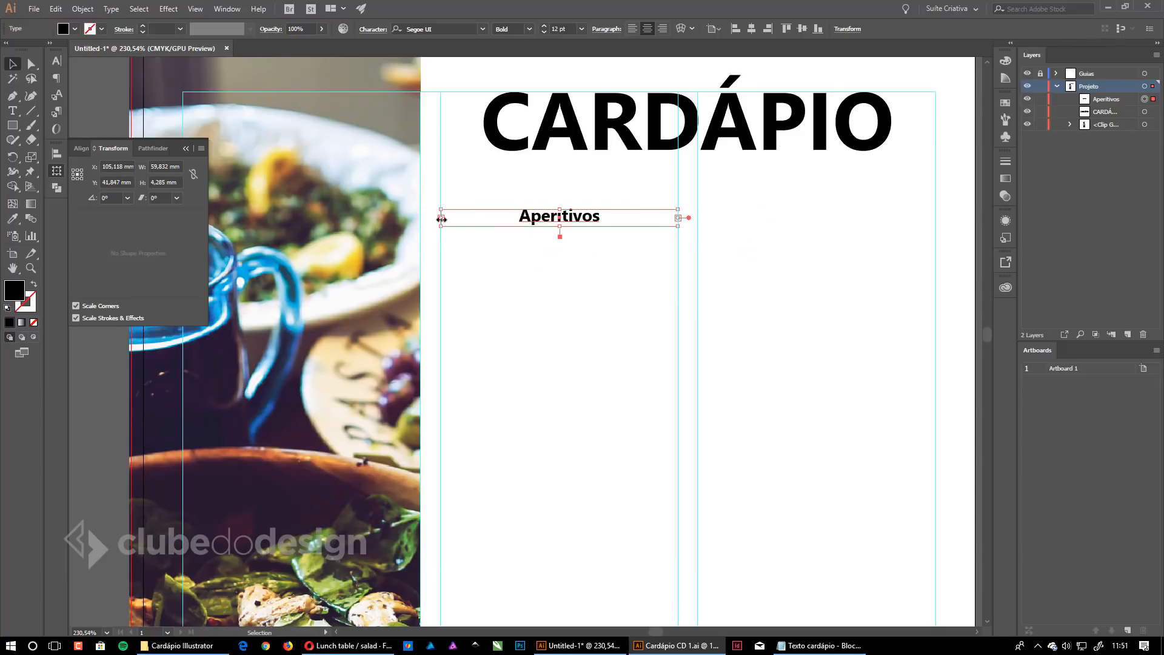
Narrow the Aperitivos text frame from its left side to about 52 mm wide.
{"action": "left_click_drag", "start_coordinate": [440, 217], "coordinate": [471, 219]}
{"action": "left_click", "coordinate": [550, 253]}
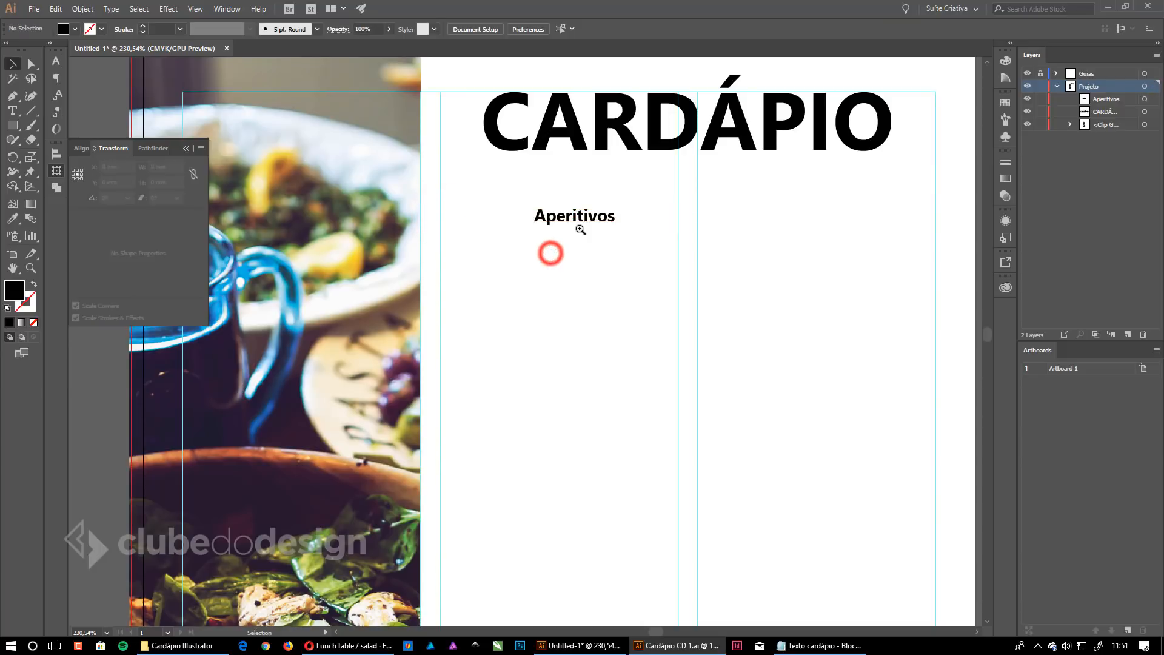
Draw a black rectangle about 54 × 6 mm over the Aperitivos heading, ending at the middle column's right guide.
{"action": "left_click_drag", "start_coordinate": [580, 229], "coordinate": [580, 280]}
{"action": "left_click_drag", "start_coordinate": [569, 330], "coordinate": [735, 197]}
{"action": "left_click_drag", "start_coordinate": [673, 307], "coordinate": [676, 311]}
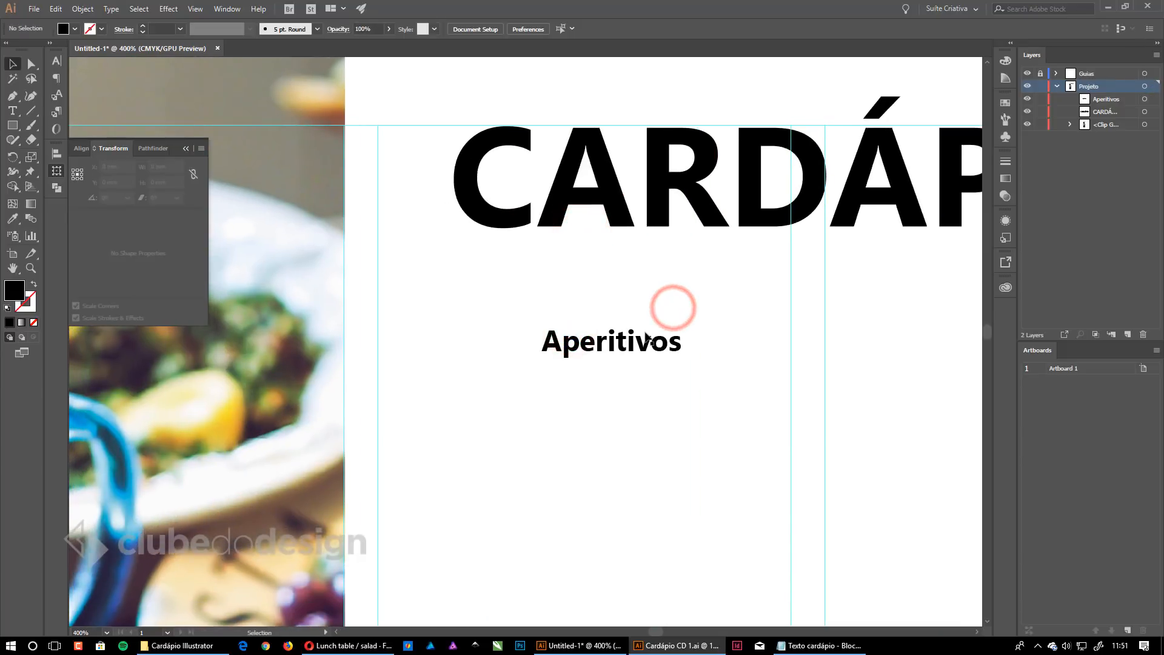
{"action": "left_click", "coordinate": [14, 125]}
{"action": "left_click_drag", "start_coordinate": [510, 319], "coordinate": [791, 361]}
{"action": "left_click_drag", "start_coordinate": [650, 319], "coordinate": [647, 322]}
{"action": "left_click_drag", "start_coordinate": [511, 340], "coordinate": [418, 343]}
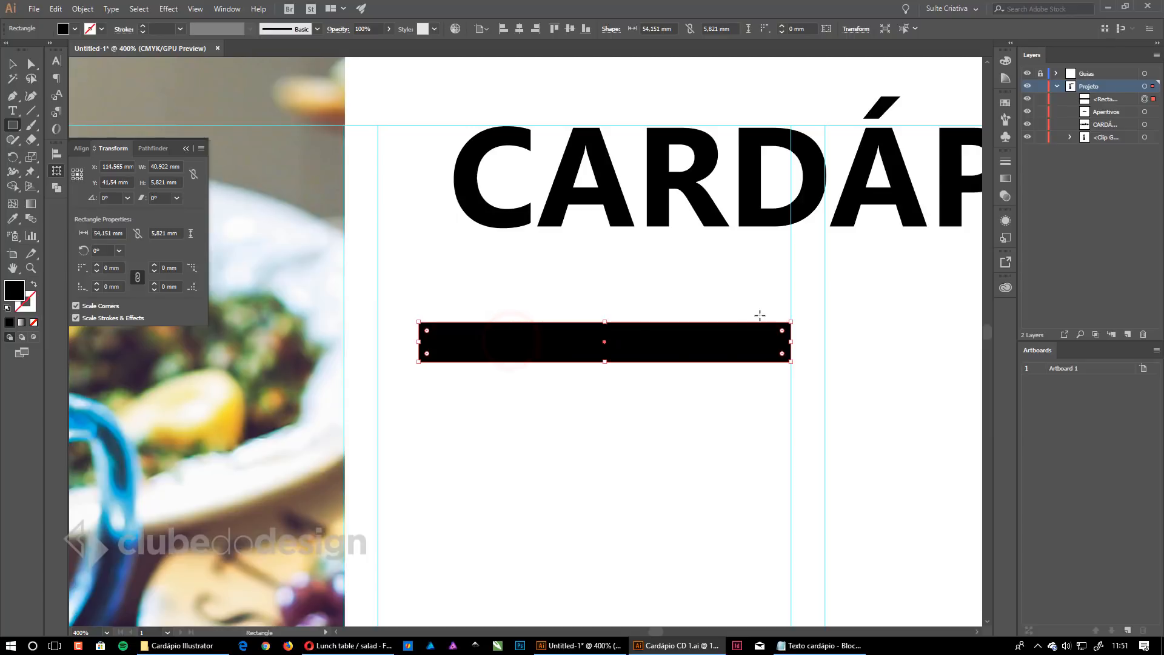
Move the Aperitivos text above the black rectangle in the Projeto layer's stacking order.
{"action": "left_click", "coordinate": [1104, 99]}
{"action": "left_click", "coordinate": [1106, 112]}
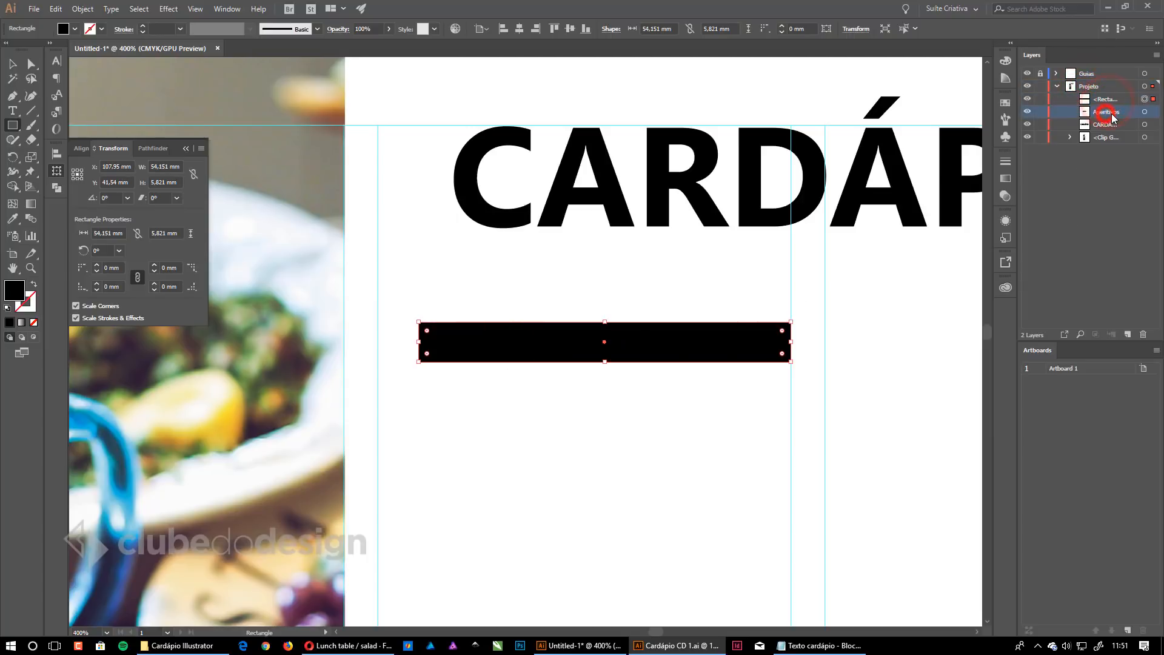
{"action": "left_click_drag", "start_coordinate": [1106, 115], "coordinate": [1101, 96]}
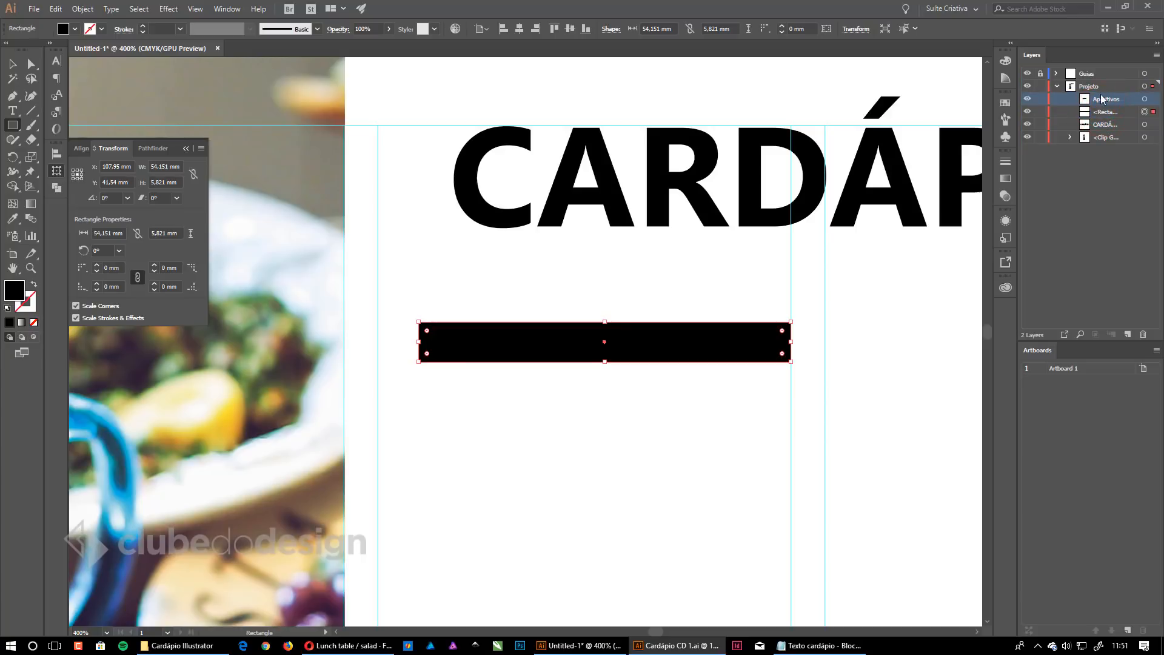
Colour the Aperitivos heading text white and narrow its frame to about 51 mm.
{"action": "left_click", "coordinate": [1005, 103]}
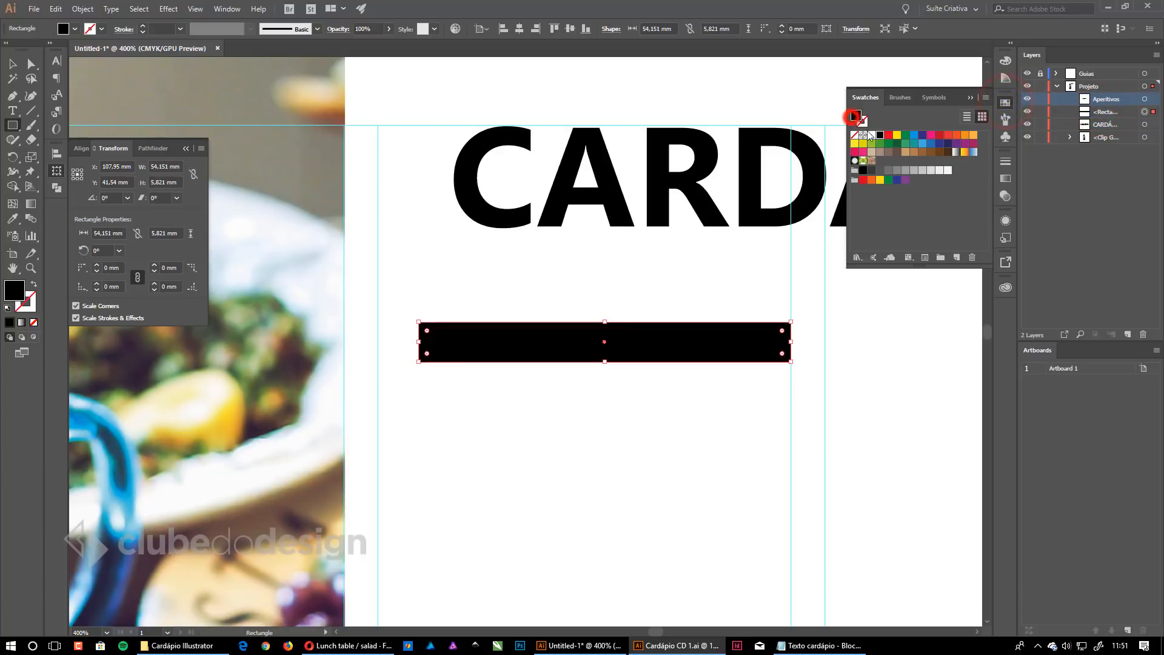
{"action": "left_click", "coordinate": [871, 135]}
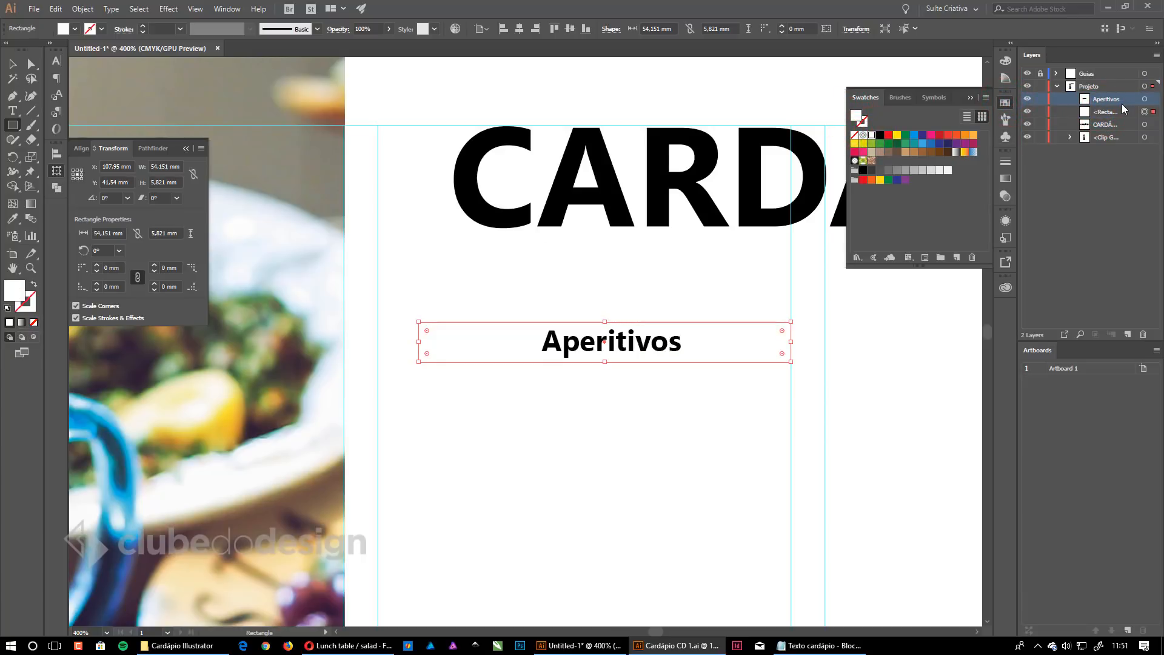
{"action": "key", "text": "ctrl+z"}
{"action": "left_click", "coordinate": [12, 64]}
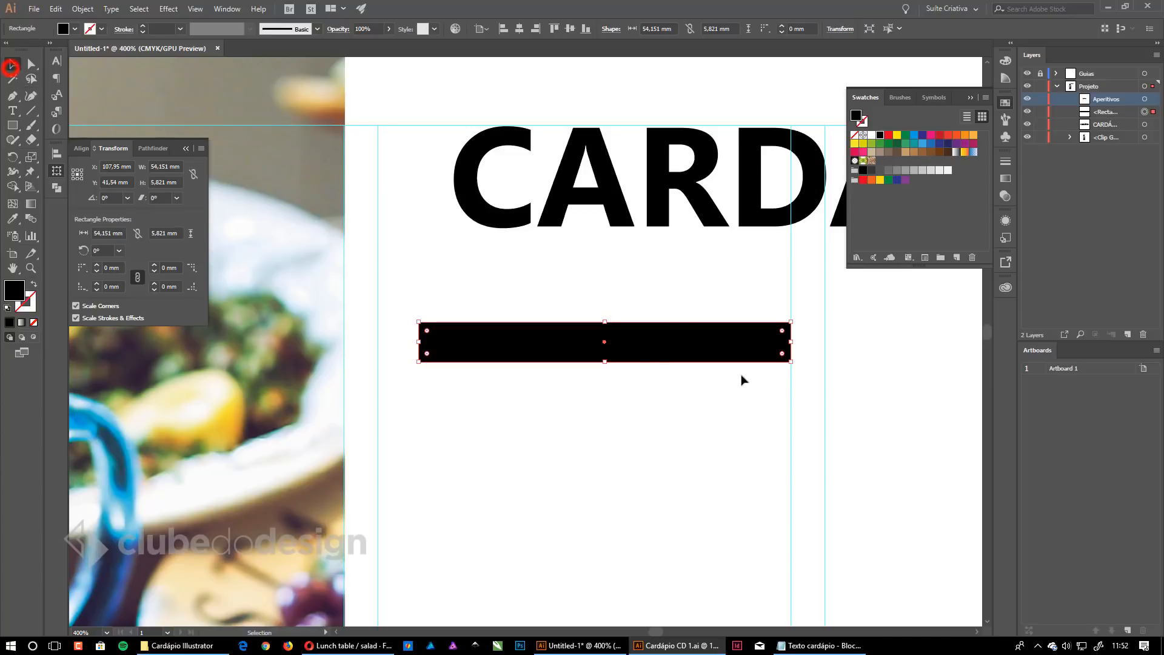
{"action": "left_click", "coordinate": [639, 343]}
{"action": "double_click", "coordinate": [639, 342]}
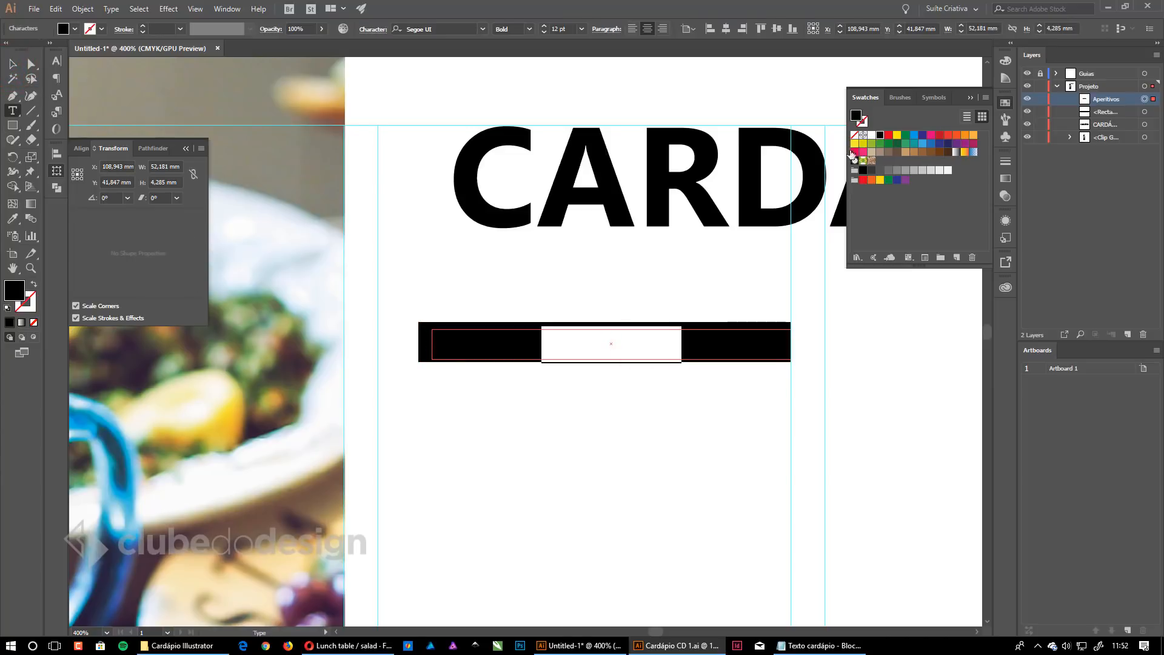
{"action": "left_click", "coordinate": [871, 135]}
{"action": "left_click", "coordinate": [13, 62]}
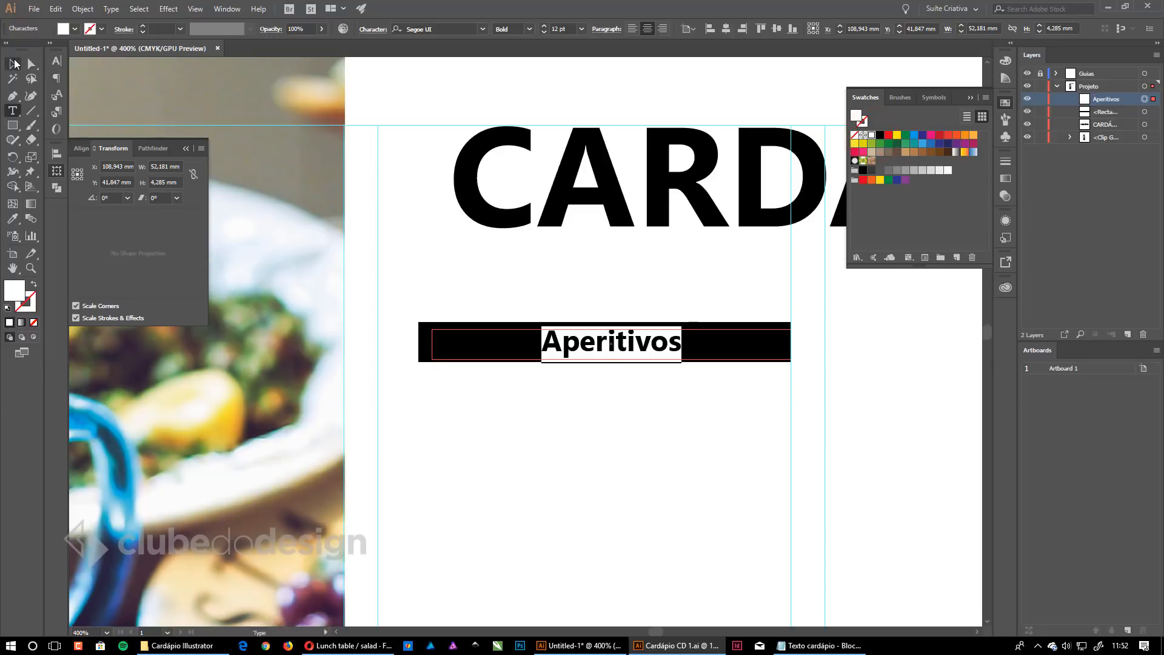
{"action": "left_click", "coordinate": [969, 97]}
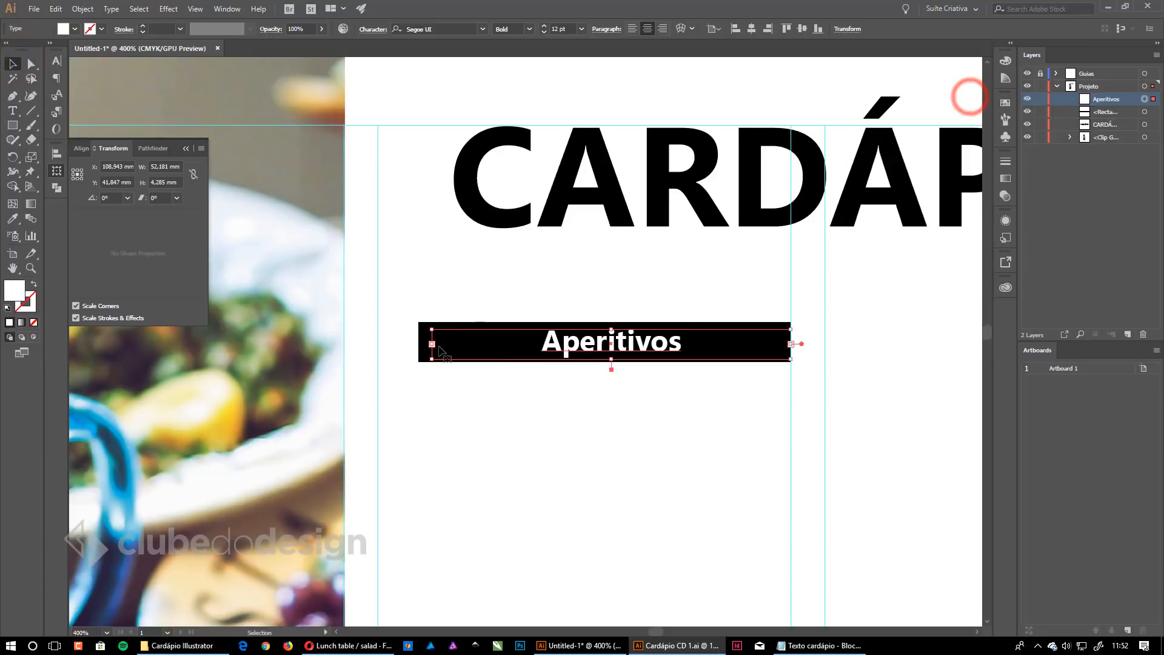
{"action": "left_click_drag", "start_coordinate": [435, 343], "coordinate": [438, 344]}
{"action": "left_click", "coordinate": [753, 382]}
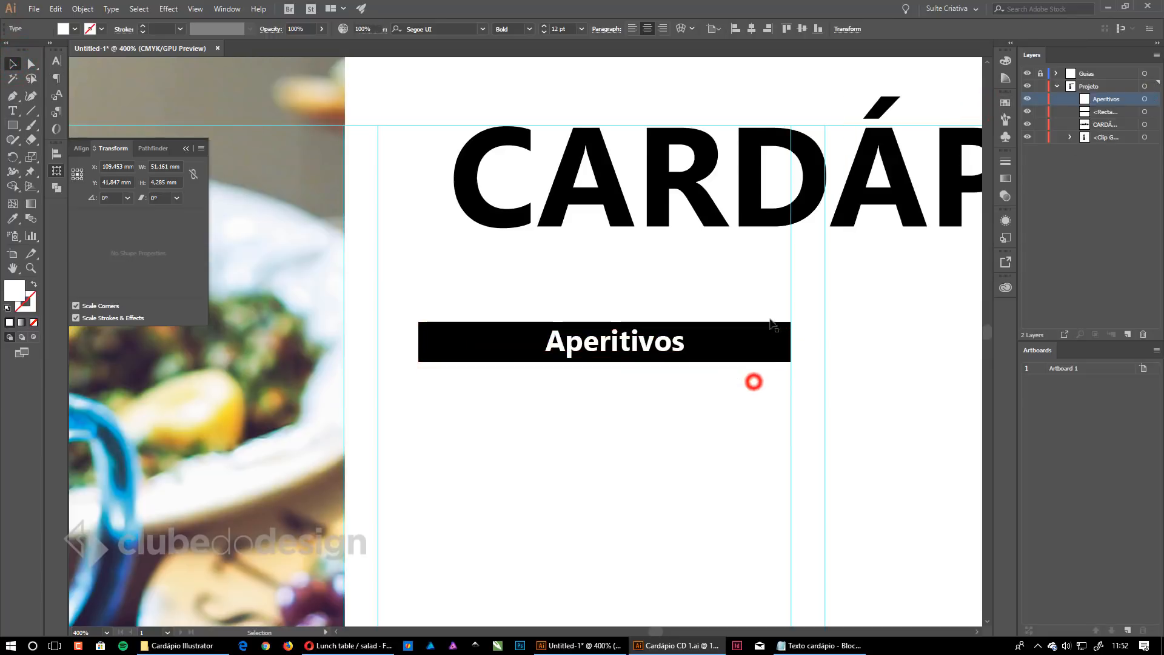
Draw a square about 6 × 6 mm at the black bar's left end with the default white fill and 1 px black stroke.
{"action": "left_click", "coordinate": [12, 124]}
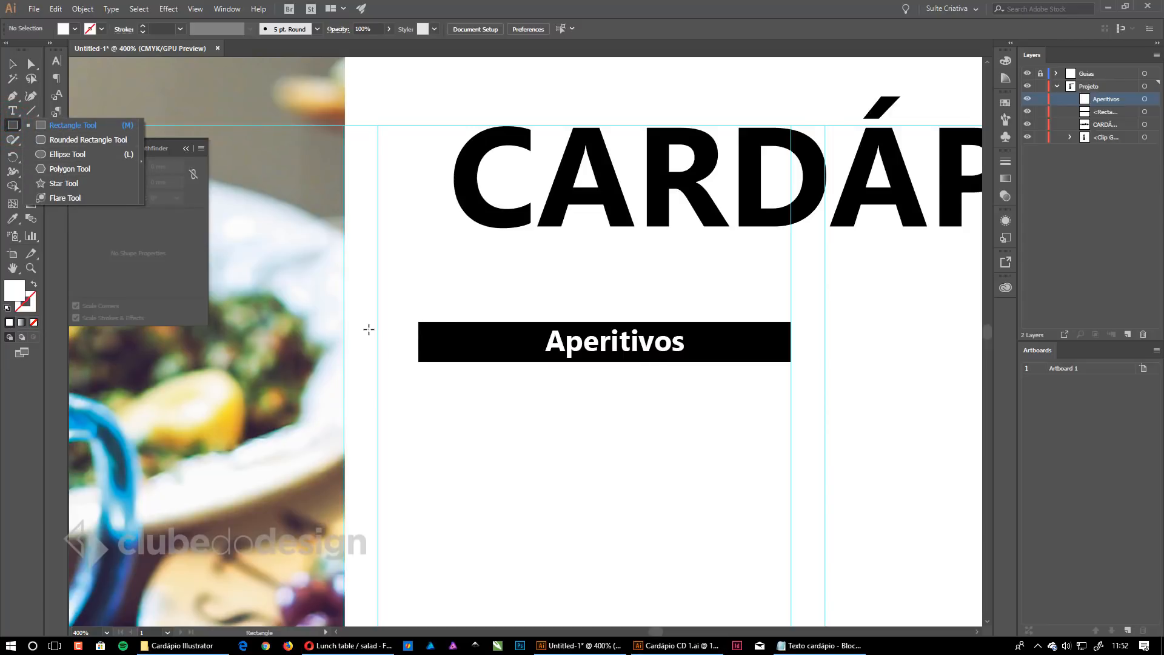
{"action": "left_click", "coordinate": [400, 343]}
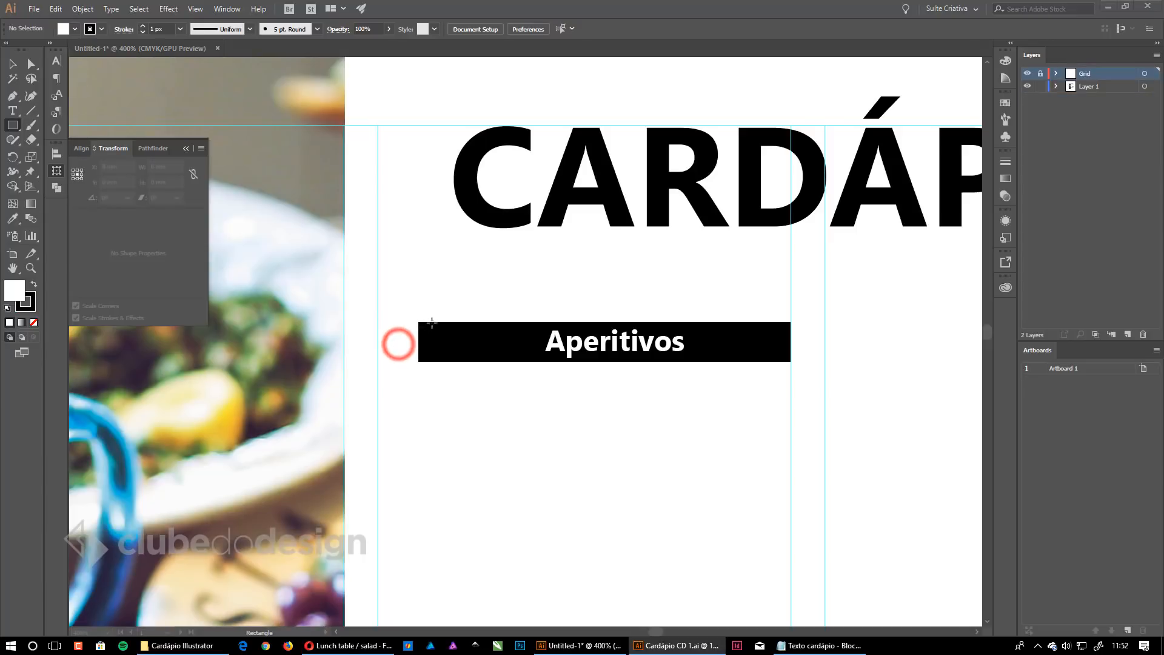
{"action": "mouse_move", "coordinate": [394, 337]}
{"action": "left_mouse_down"}
{"action": "mouse_move", "coordinate": [446, 304]}
{"action": "mouse_move", "coordinate": [481, 255]}
{"action": "mouse_move", "coordinate": [416, 316]}
{"action": "left_mouse_up"}
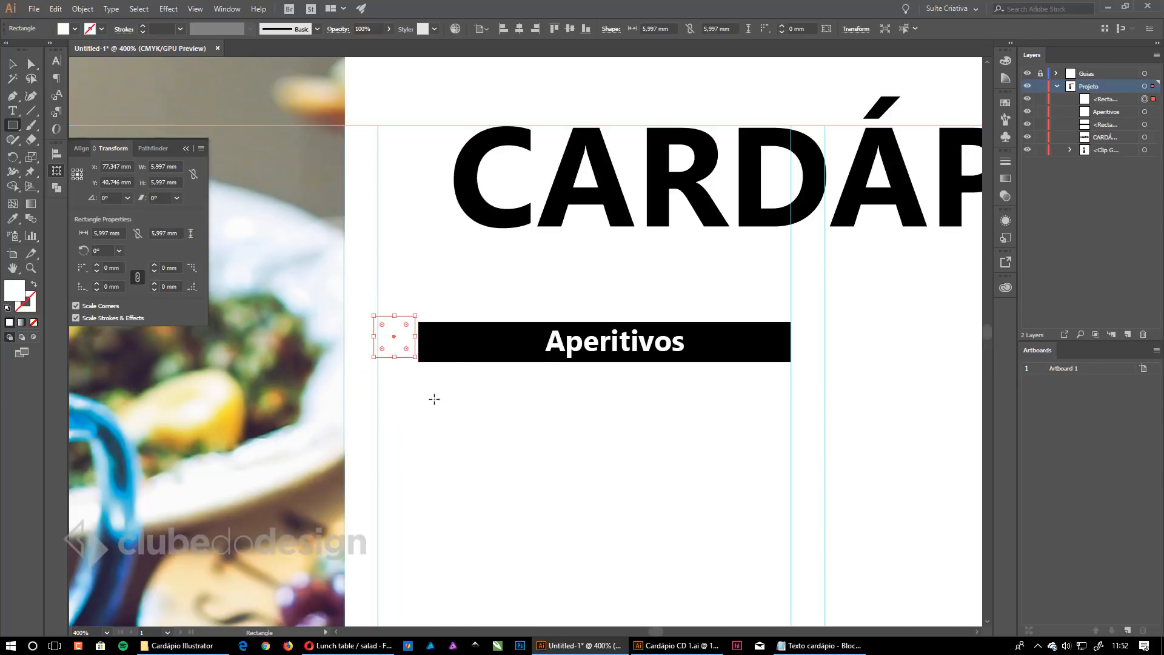
{"action": "key", "text": "d"}
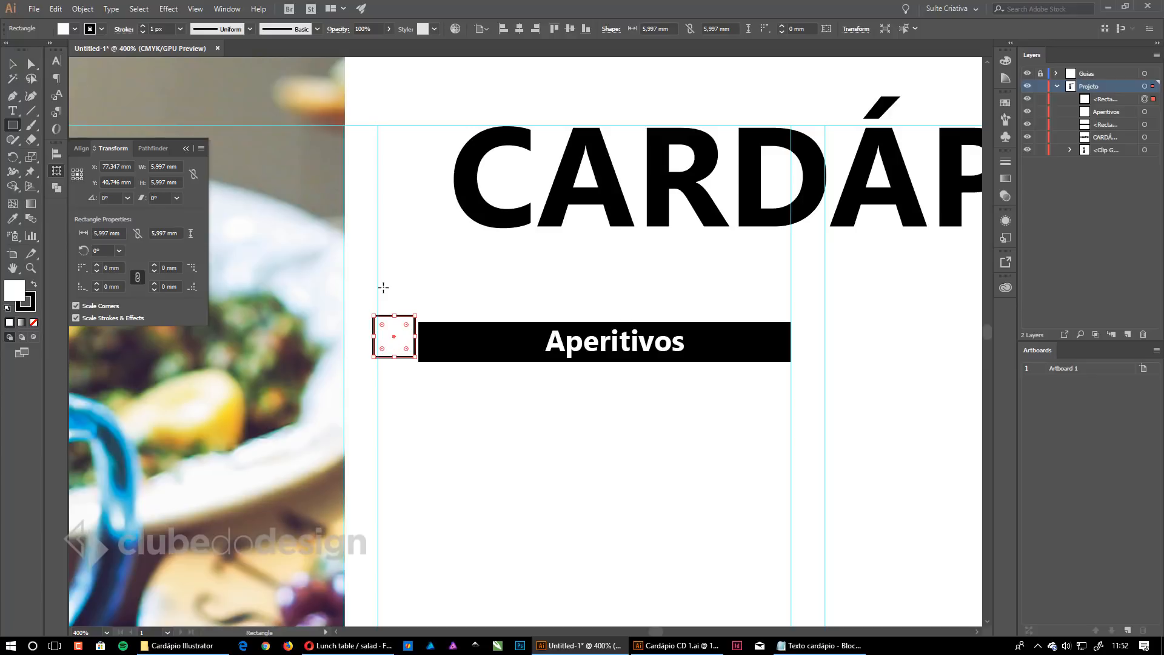
Rotate the square to 315° to form a diamond and move it over the black bar's left end, beside the column guide.
{"action": "key", "text": "v"}
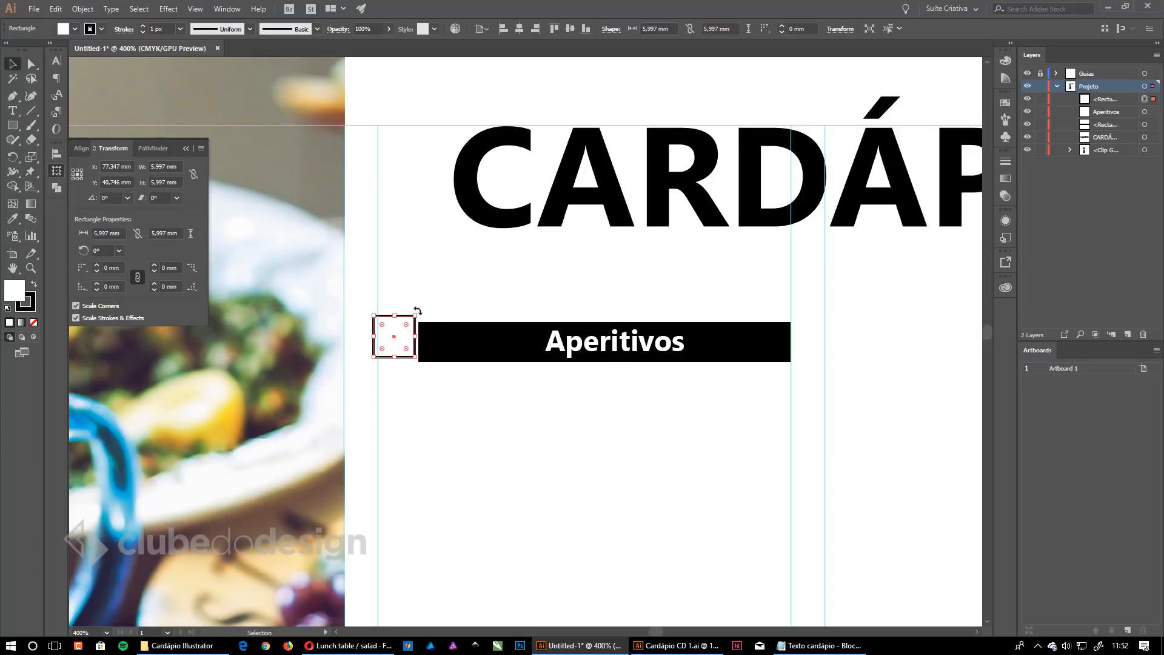
{"action": "left_click_drag", "start_coordinate": [417, 310], "coordinate": [447, 334]}
{"action": "left_click", "coordinate": [410, 361], "text": "ctrl"}
{"action": "left_click", "coordinate": [410, 362], "text": "ctrl"}
{"action": "left_click", "coordinate": [410, 361], "text": "ctrl"}
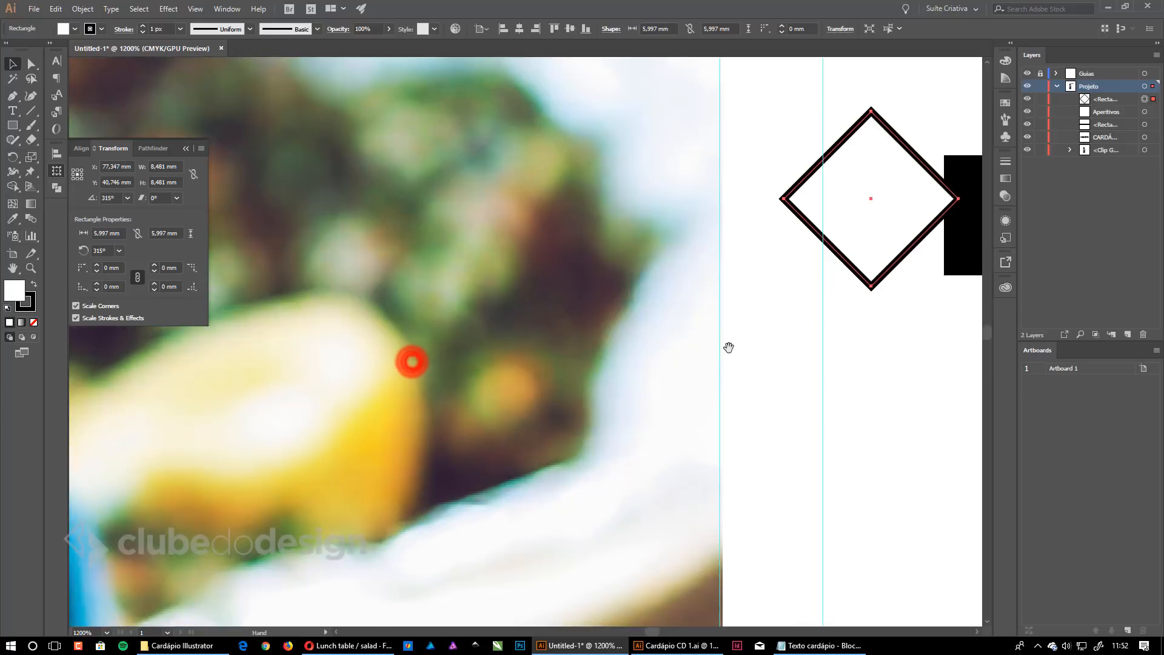
{"action": "left_click_drag", "start_coordinate": [729, 348], "coordinate": [183, 412]}
{"action": "left_click_drag", "start_coordinate": [332, 314], "coordinate": [372, 333]}
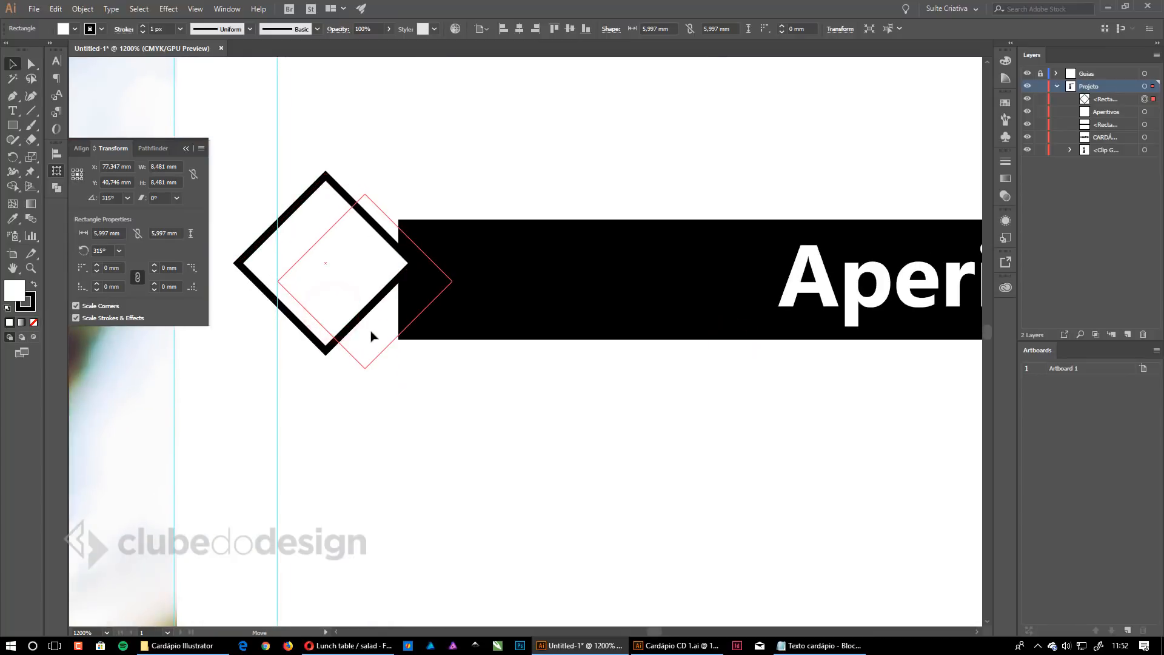
{"action": "left_click_drag", "start_coordinate": [574, 280], "coordinate": [544, 297]}
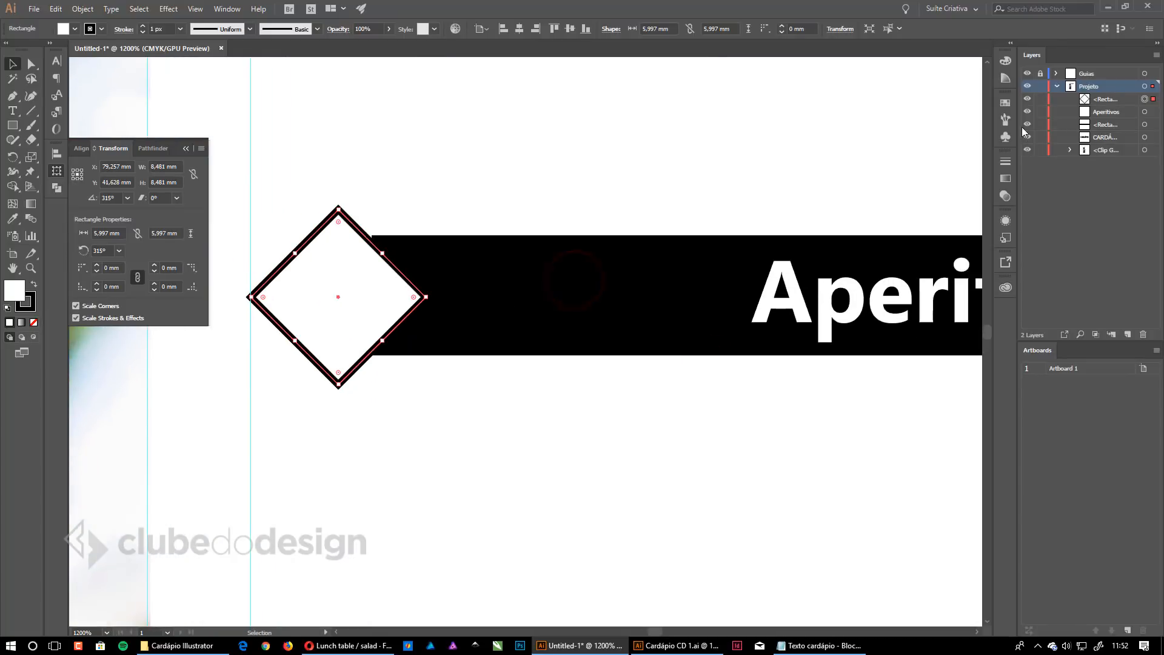
{"action": "left_click_drag", "start_coordinate": [385, 298], "coordinate": [388, 285]}
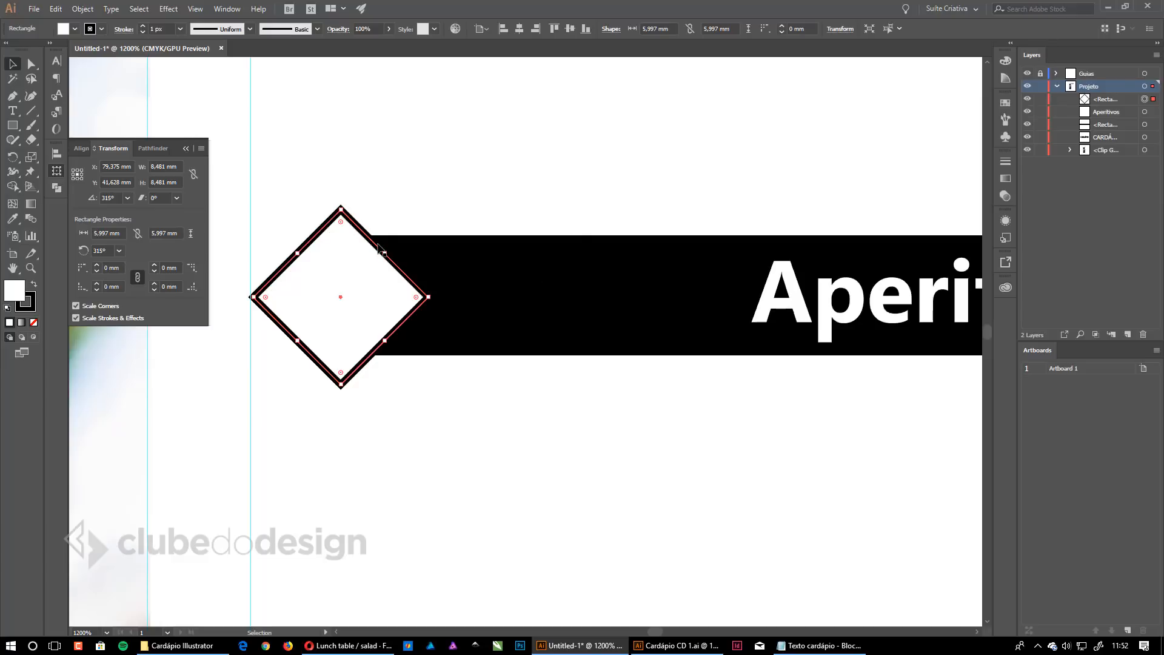
Align the diamond vertically to the centre of the black bar, using the bar as the key object.
{"action": "left_click", "coordinate": [404, 239], "text": "shift"}
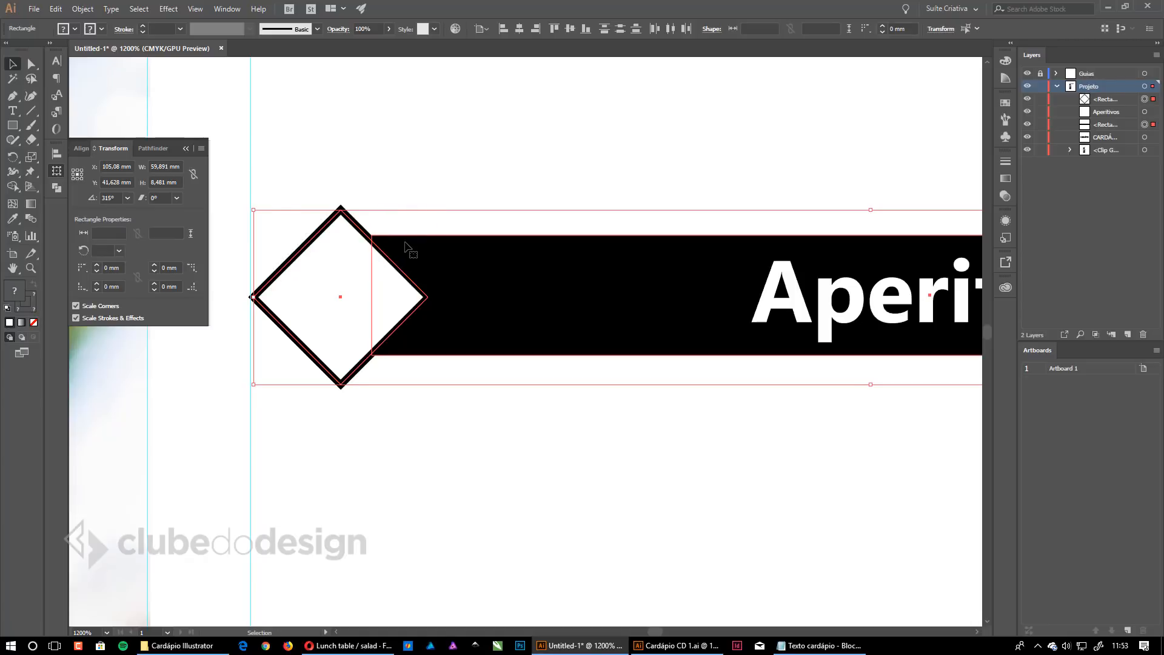
{"action": "left_click", "coordinate": [403, 238]}
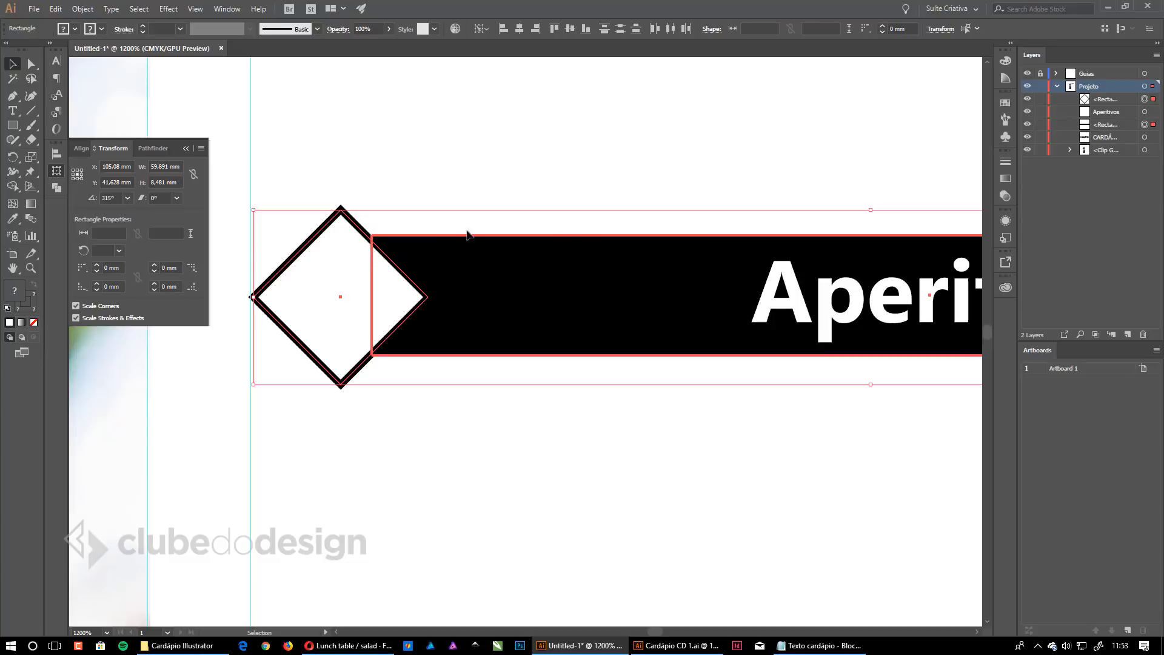
{"action": "left_click", "coordinate": [57, 154]}
{"action": "left_click", "coordinate": [178, 180]}
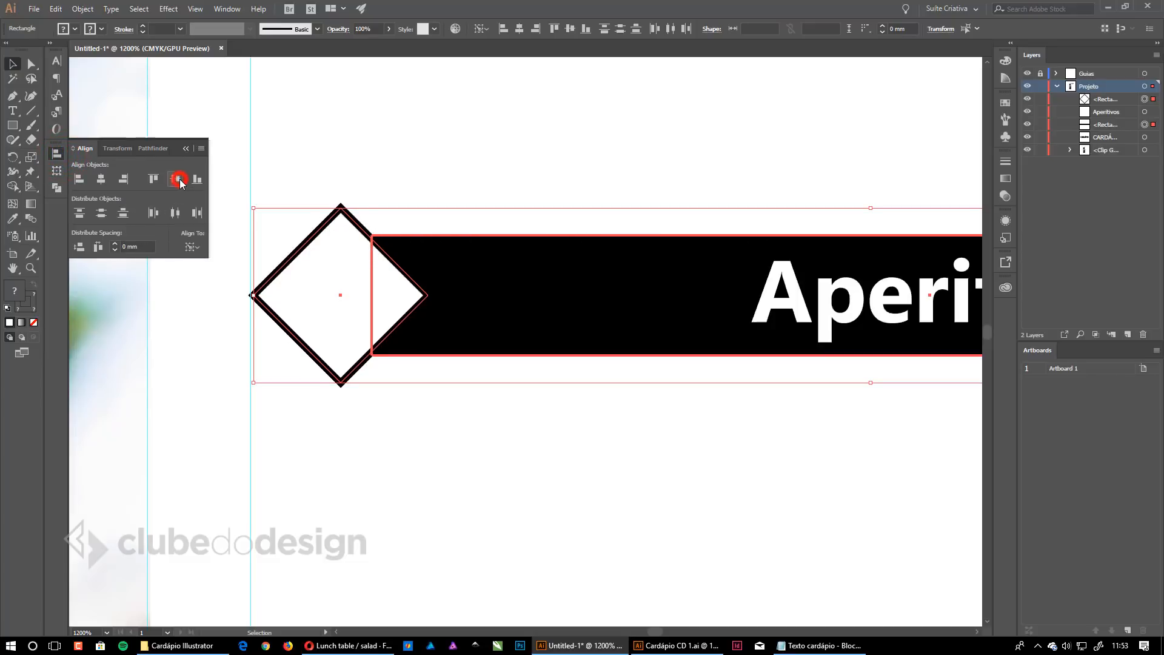
{"action": "left_click", "coordinate": [586, 501]}
Give the diamond a black fill and a white stroke.
{"action": "left_click", "coordinate": [386, 328]}
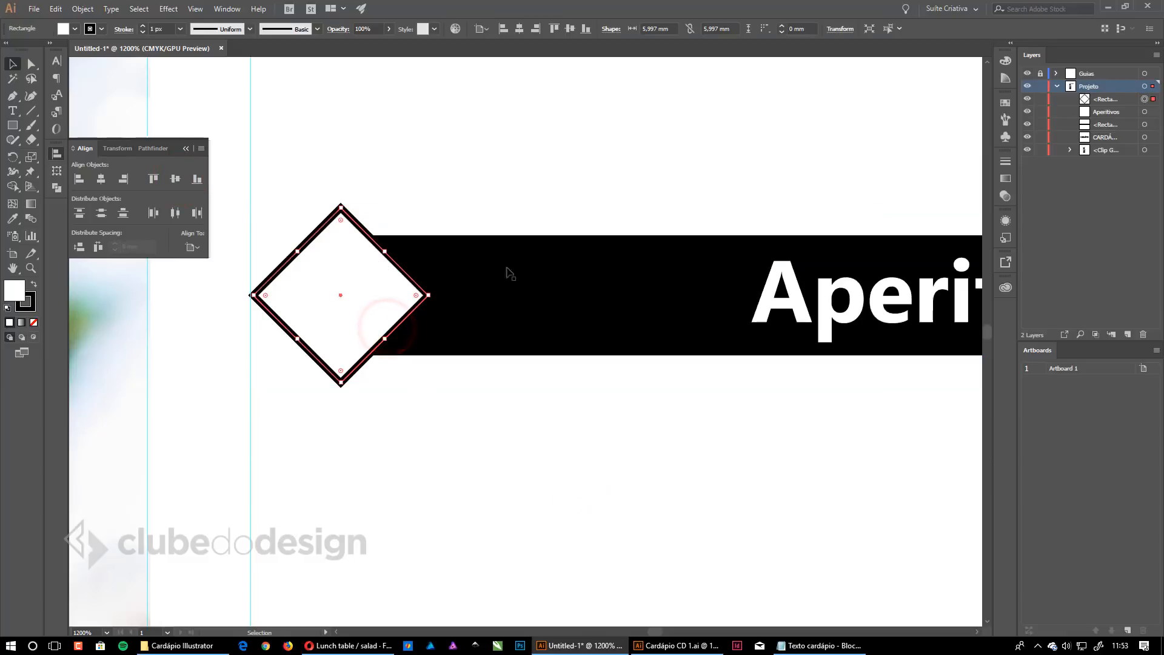
{"action": "left_click", "coordinate": [1005, 102]}
{"action": "left_click", "coordinate": [858, 113]}
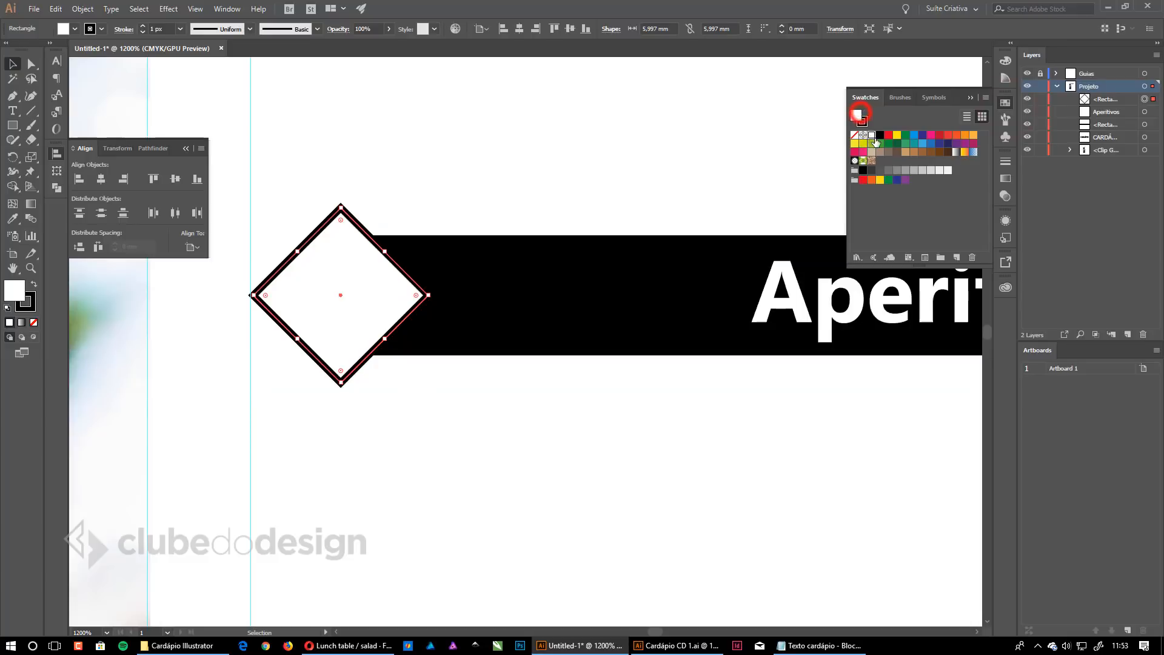
{"action": "left_click", "coordinate": [879, 135]}
{"action": "left_click", "coordinate": [862, 120]}
{"action": "left_click", "coordinate": [871, 135]}
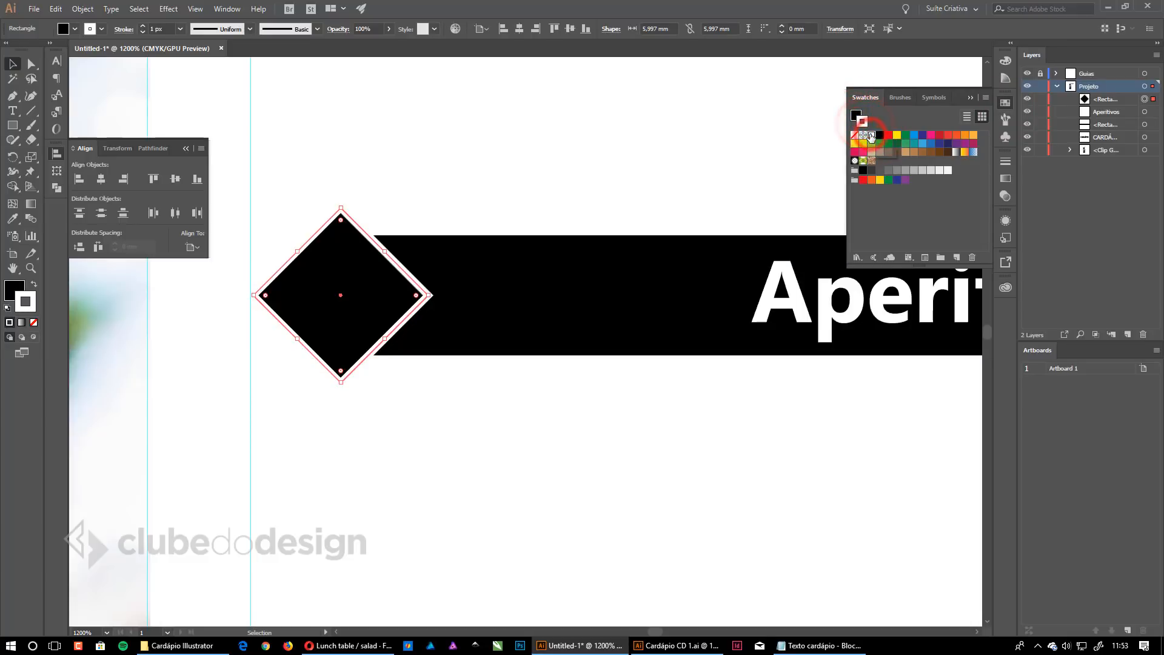
Set the diamond's stroke weight to 2 px and align the stroke to the outside.
{"action": "left_click", "coordinate": [1006, 163]}
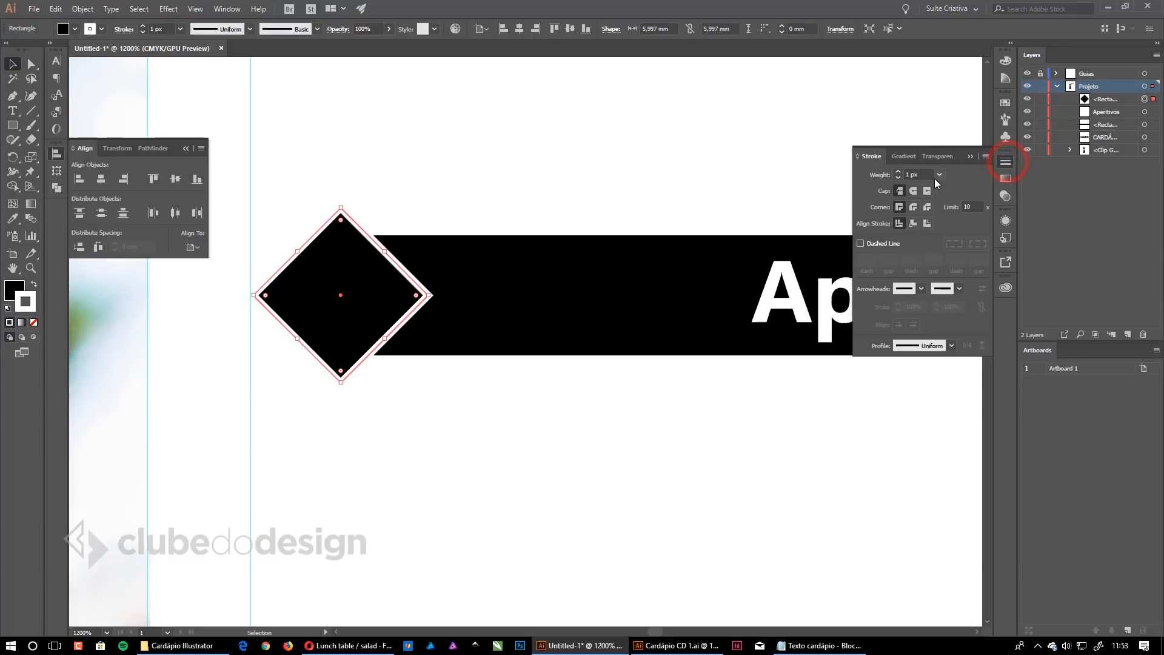
{"action": "left_click", "coordinate": [899, 173]}
{"action": "left_click", "coordinate": [899, 172]}
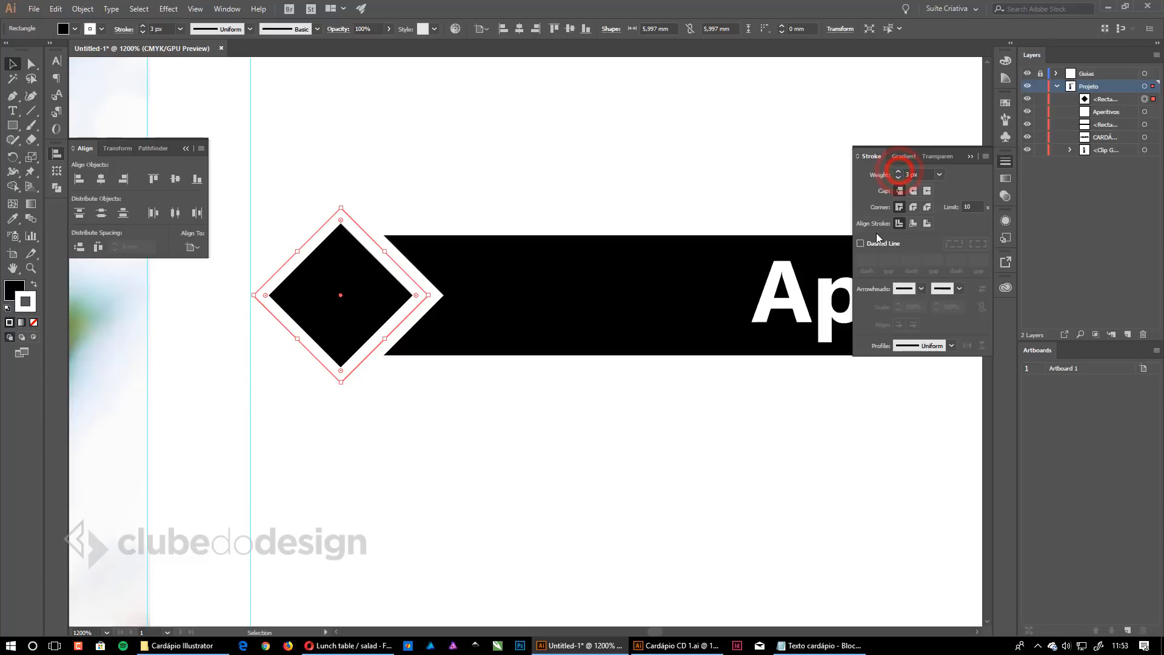
{"action": "left_click", "coordinate": [898, 177]}
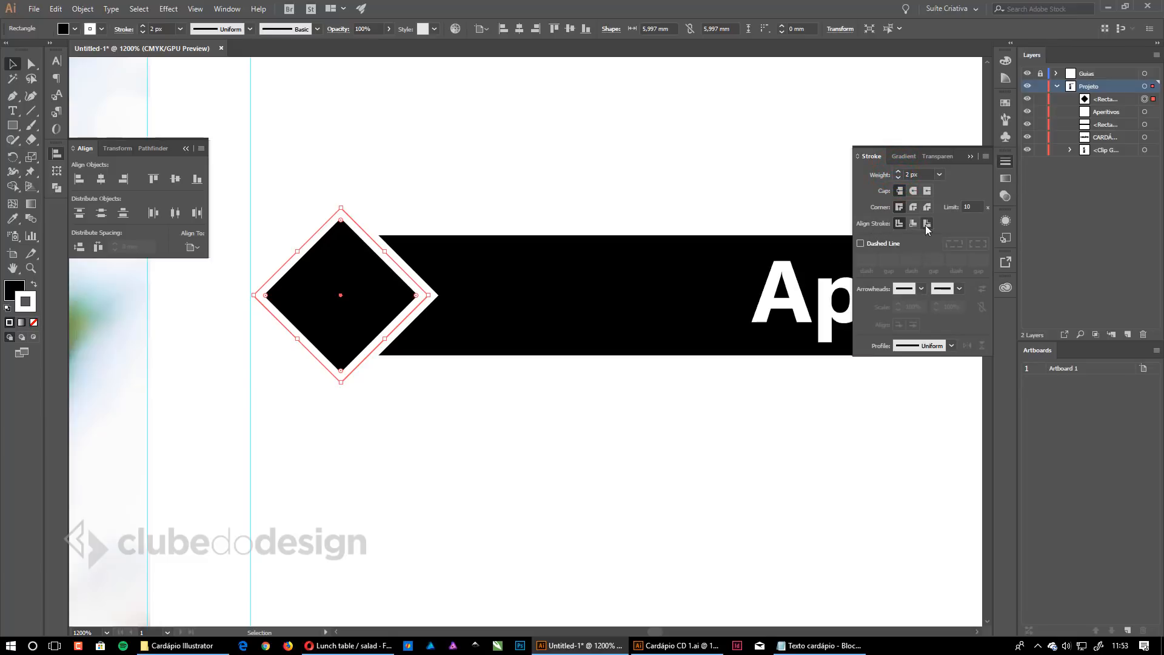
{"action": "left_click", "coordinate": [925, 224]}
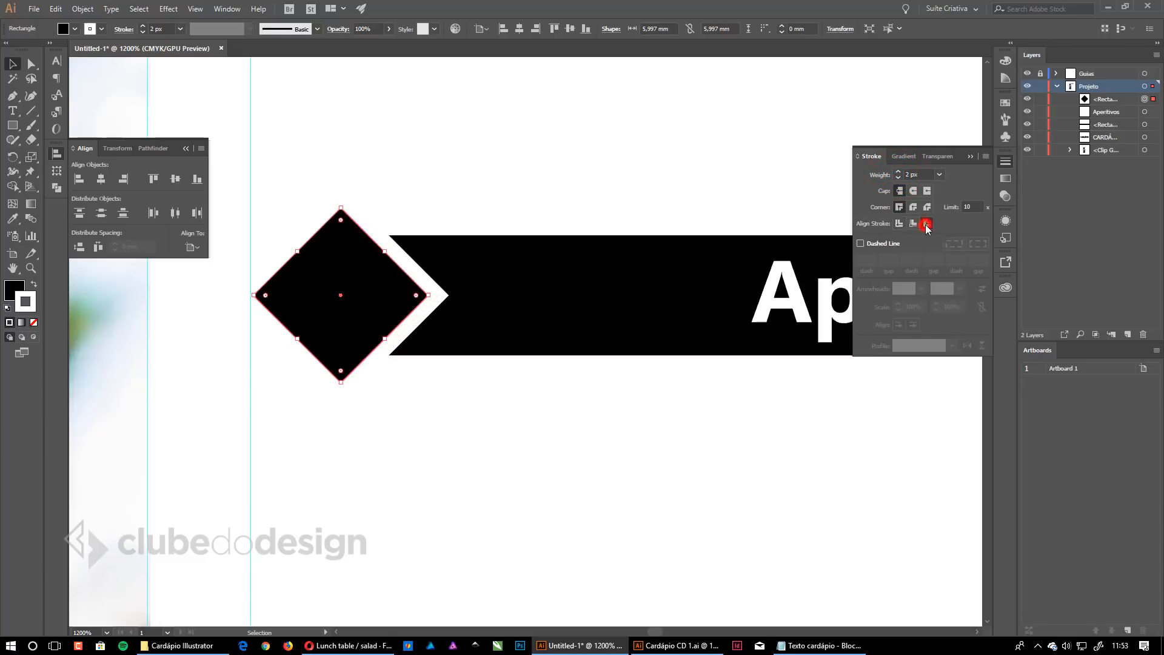
{"action": "left_click", "coordinate": [782, 440]}
{"action": "left_click", "coordinate": [967, 154]}
Nudge the Aperitivos heading text slightly upward within the black bar.
{"action": "left_click", "coordinate": [761, 446], "text": "alt"}
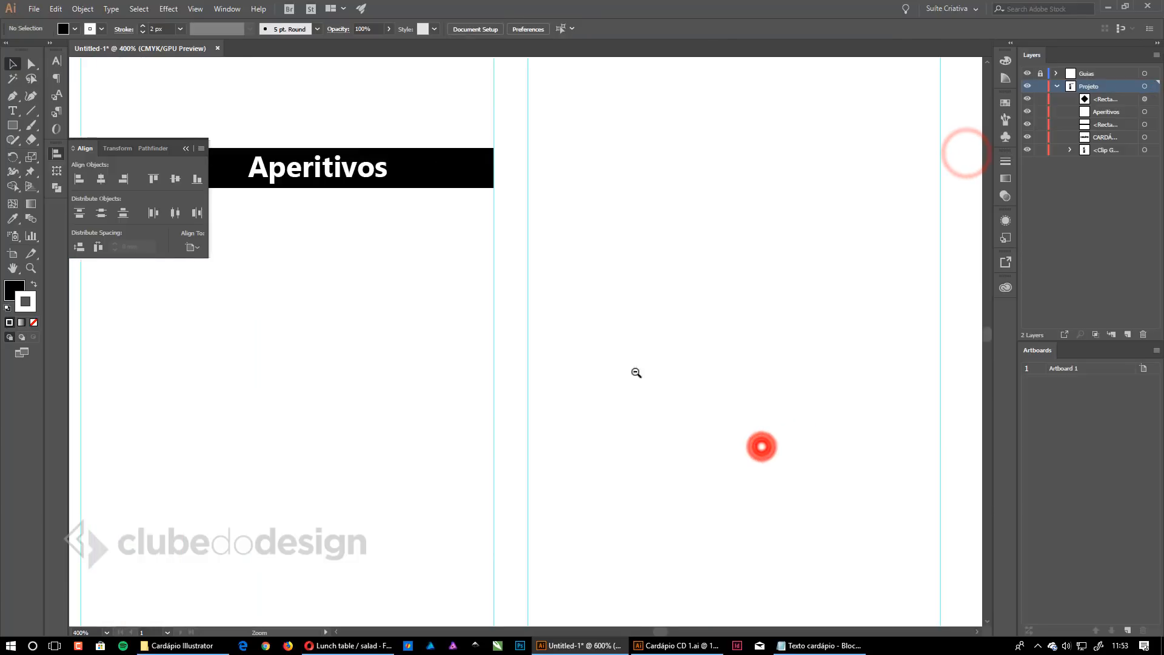
{"action": "left_click", "coordinate": [679, 274]}
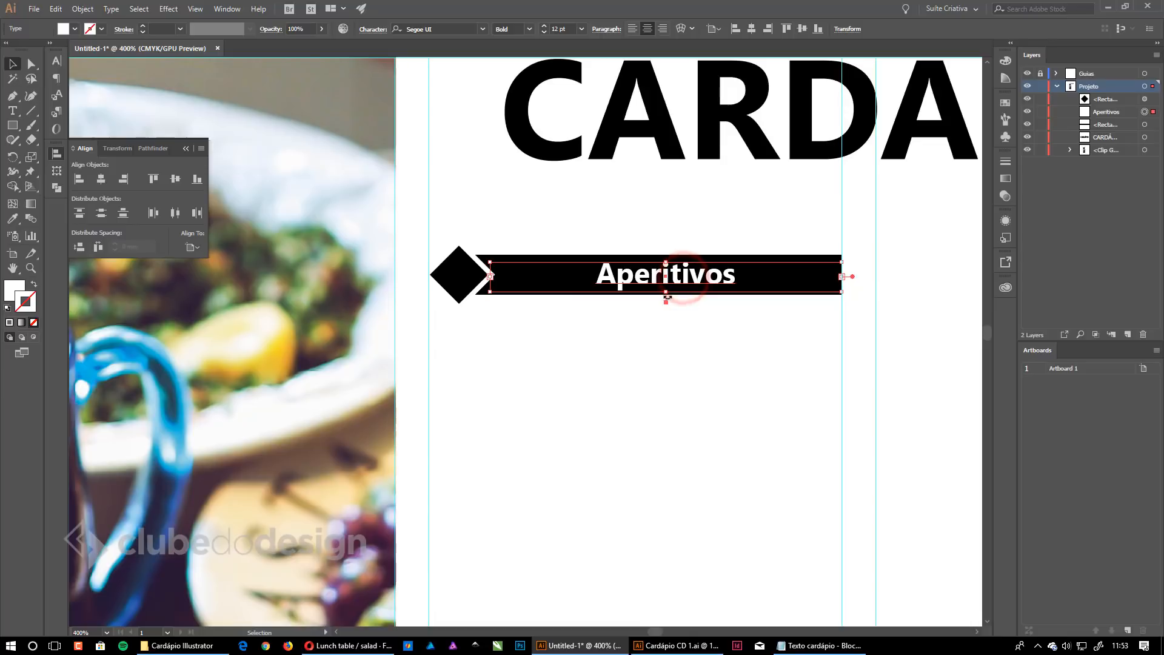
{"action": "left_click", "coordinate": [731, 347]}
{"action": "left_click", "coordinate": [748, 409]}
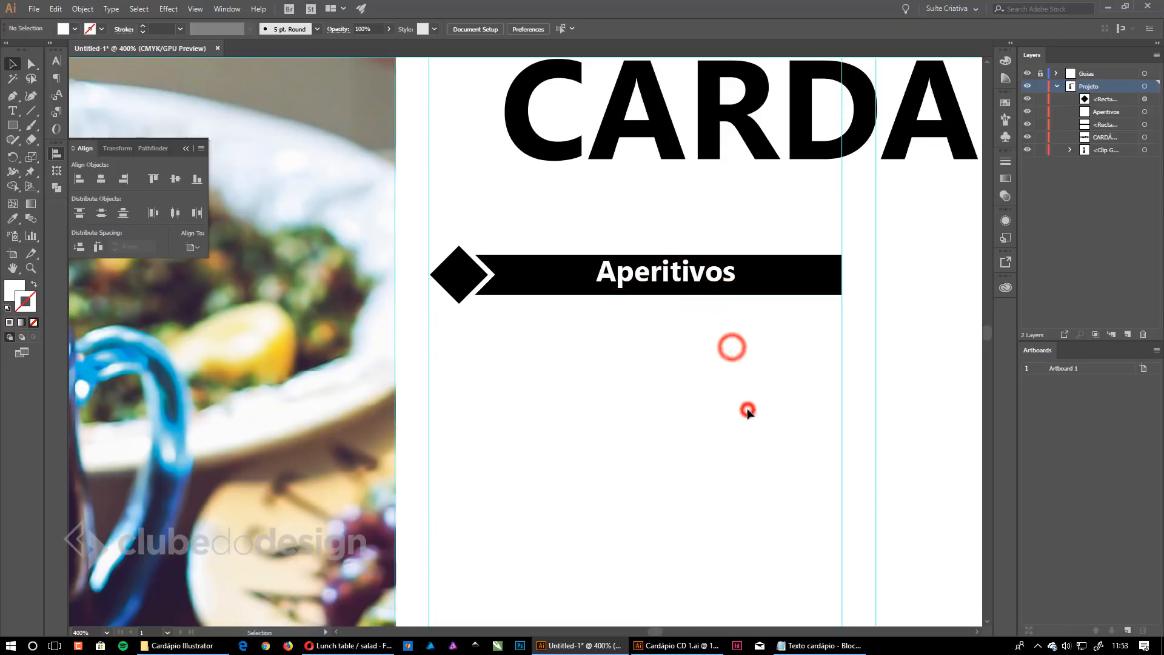
{"action": "left_click", "coordinate": [748, 410]}
{"action": "left_click", "coordinate": [698, 291]}
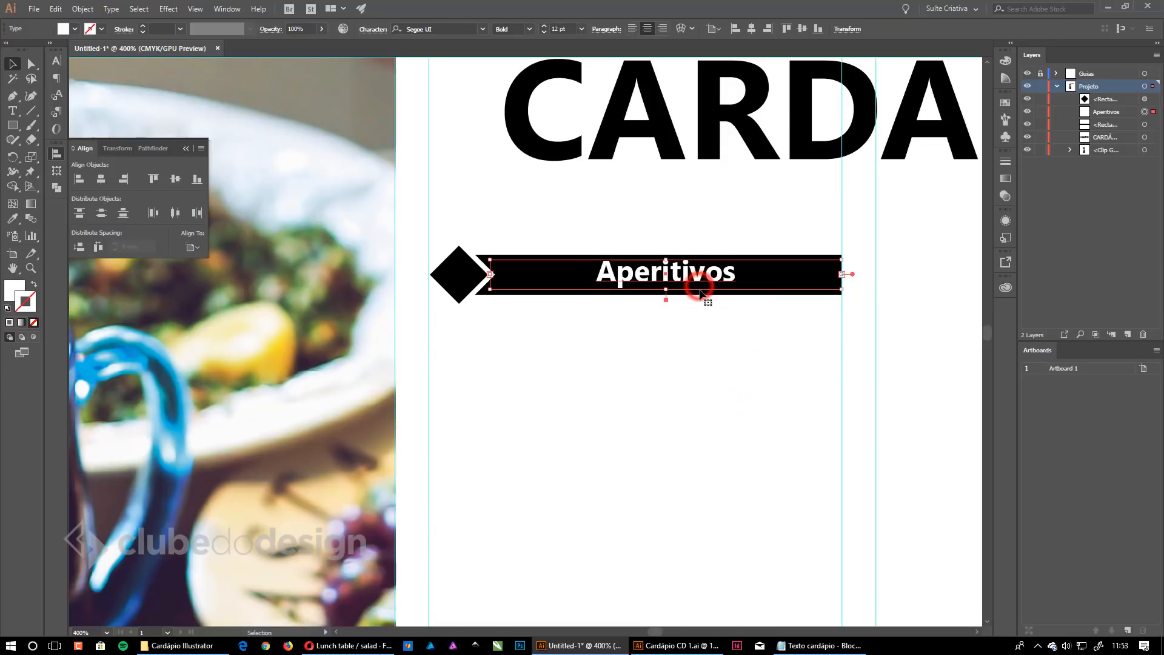
{"action": "left_click", "coordinate": [720, 353]}
Narrow the Aperitivos text frame slightly from both its left and right edges, keeping it inside the black bar.
{"action": "left_click", "coordinate": [655, 385], "text": "ctrl+alt"}
{"action": "left_click", "coordinate": [655, 386], "text": "ctrl+alt"}
{"action": "left_click", "coordinate": [655, 386], "text": "ctrl+alt"}
{"action": "left_click_drag", "start_coordinate": [559, 386], "coordinate": [706, 289]}
{"action": "left_click_drag", "start_coordinate": [432, 148], "coordinate": [560, 211]}
{"action": "left_click", "coordinate": [511, 300]}
{"action": "left_click_drag", "start_coordinate": [293, 303], "coordinate": [298, 303]}
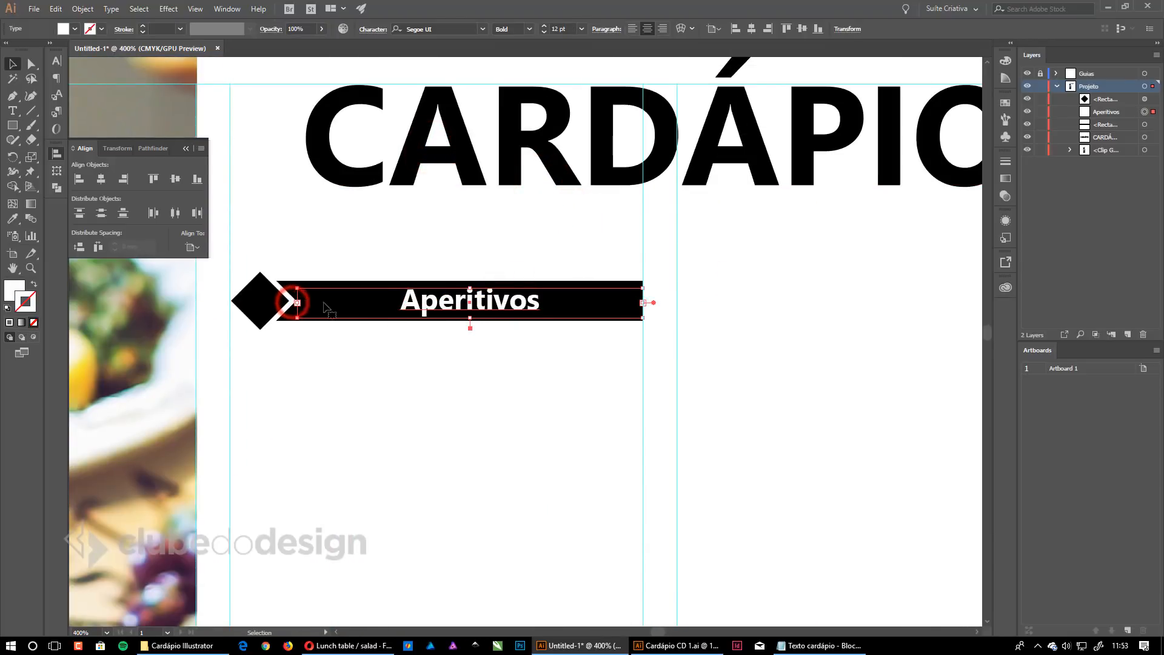
{"action": "left_click_drag", "start_coordinate": [642, 302], "coordinate": [638, 303]}
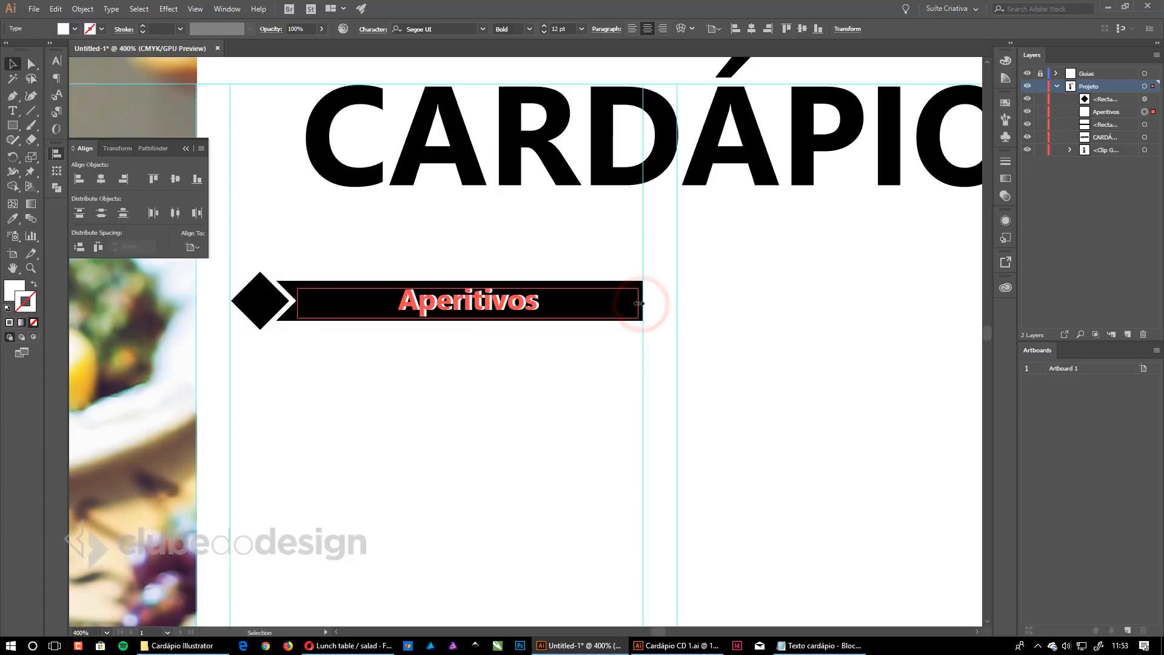
{"action": "left_click", "coordinate": [730, 289]}
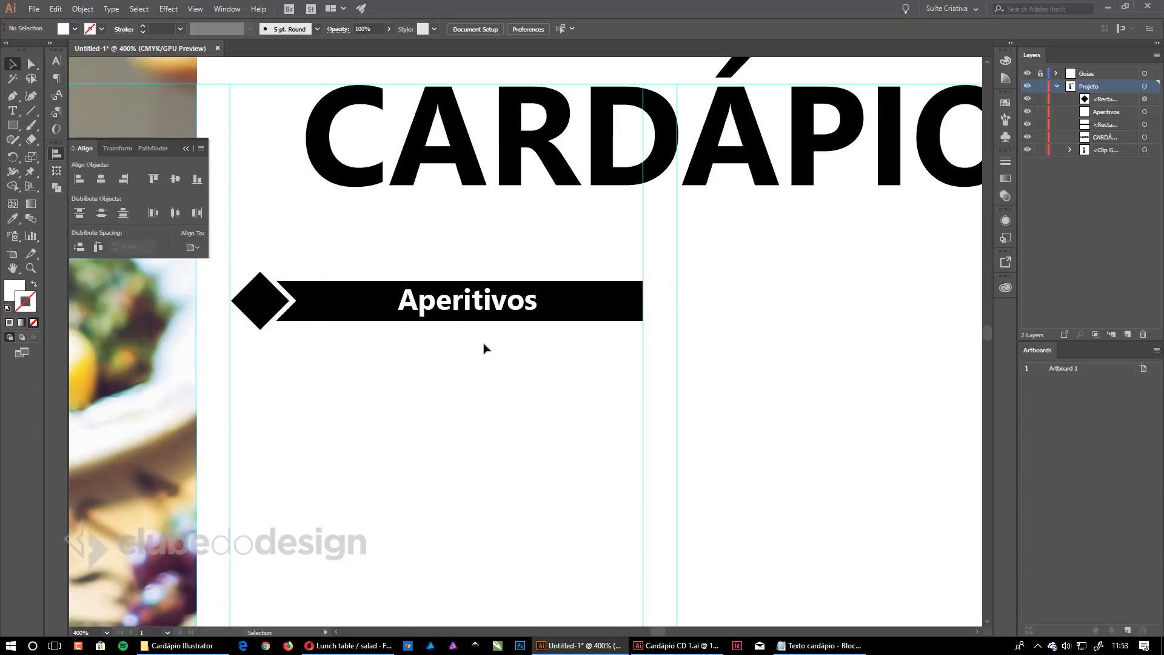
Draw an area text frame about 60 mm wide and 27 mm tall between the column guides, below the Aperitivos bar.
{"action": "left_click", "coordinate": [503, 414]}
{"action": "key", "text": "t"}
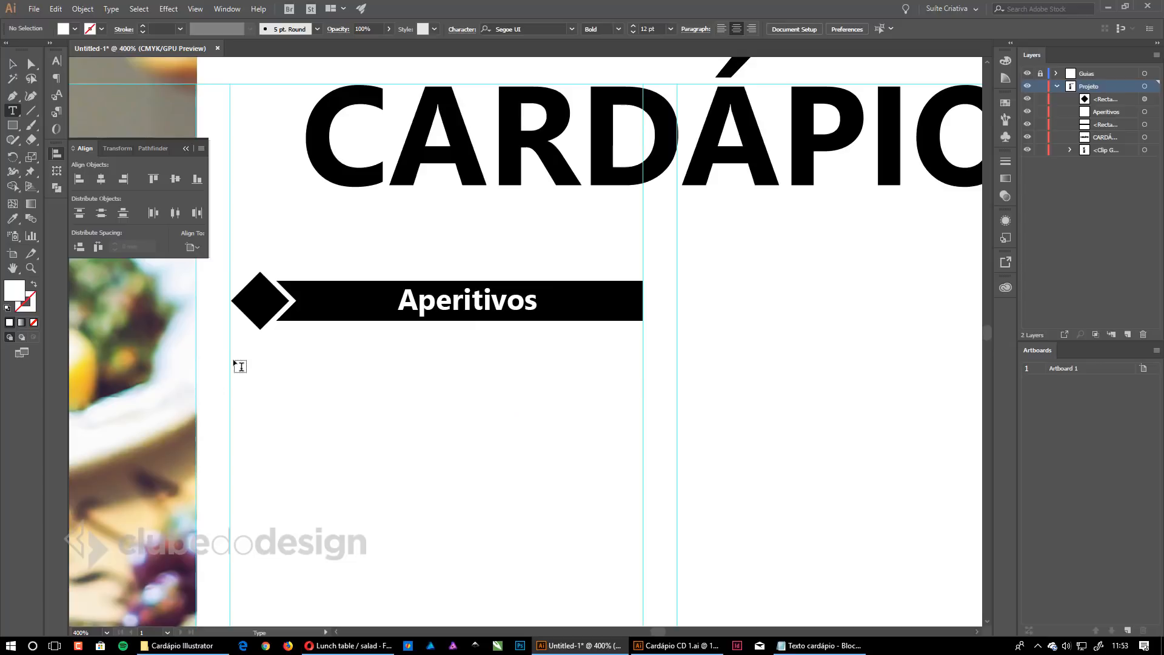
{"action": "left_click_drag", "start_coordinate": [231, 349], "coordinate": [642, 533]}
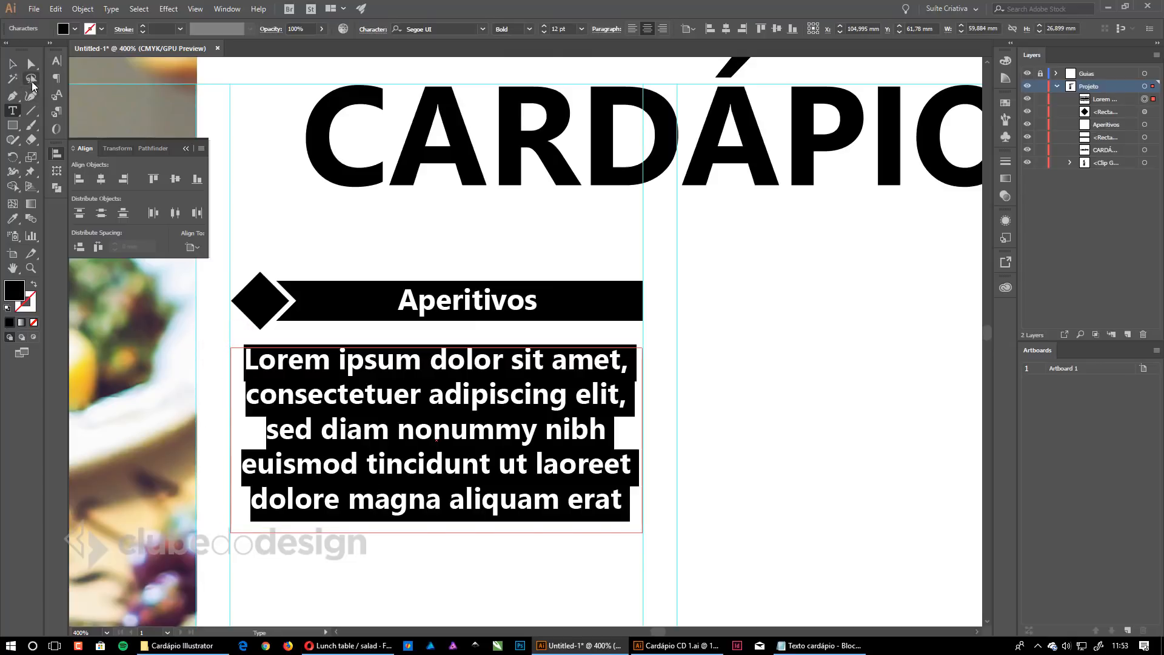
{"action": "left_click", "coordinate": [13, 64]}
{"action": "left_click", "coordinate": [233, 441]}
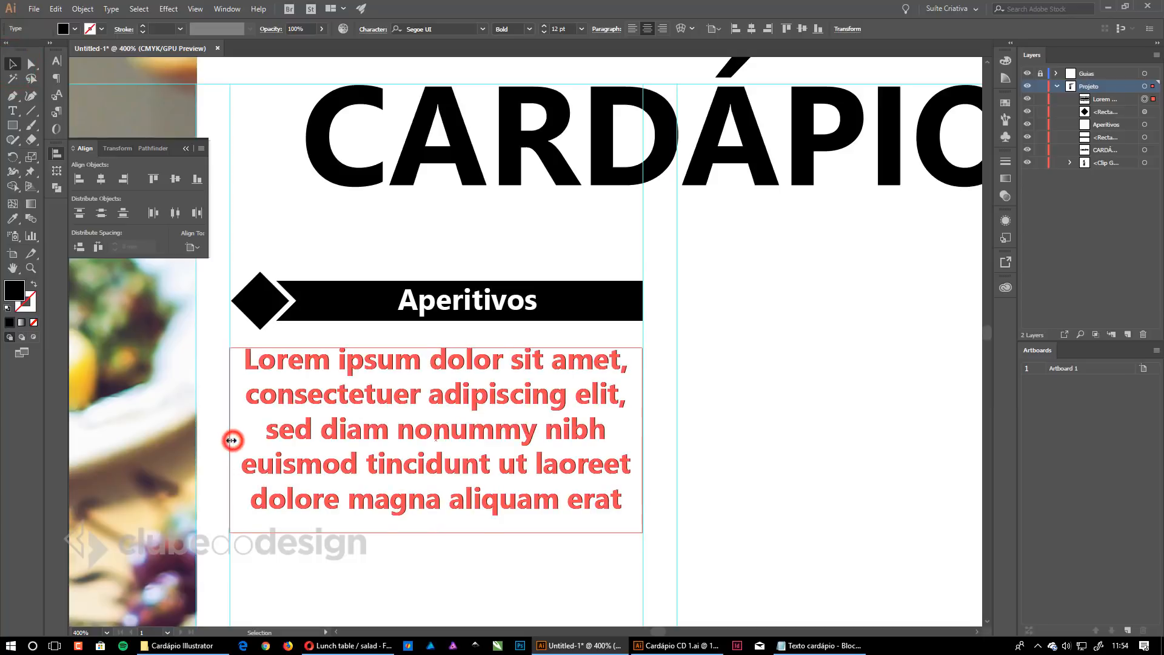
{"action": "left_click", "coordinate": [703, 519]}
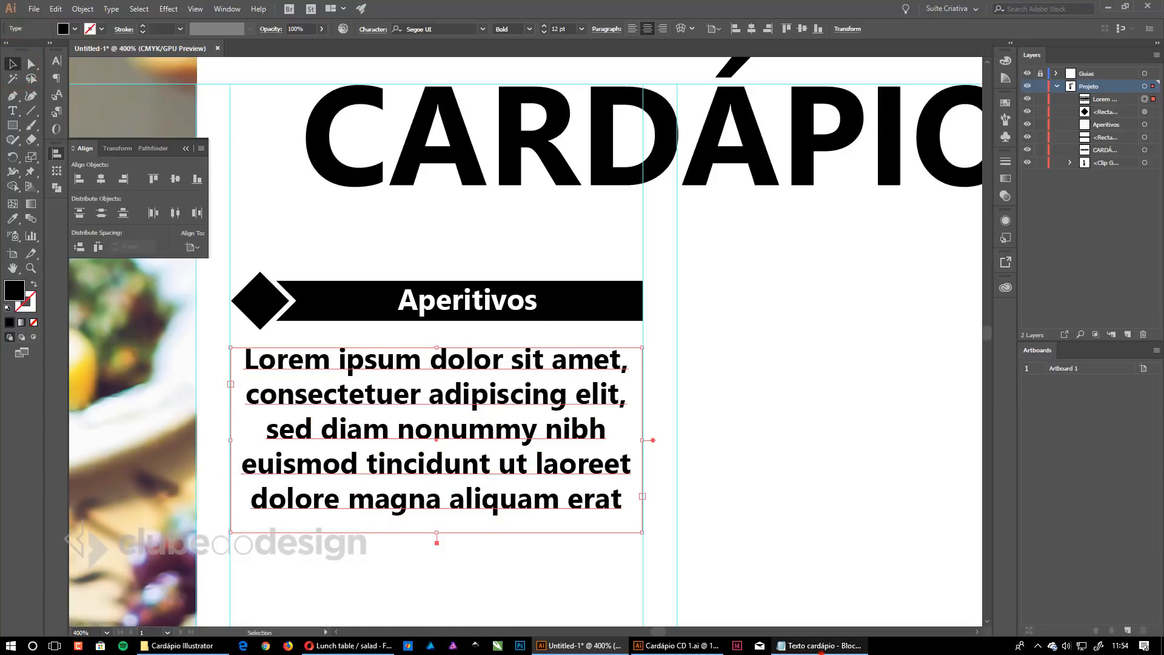
Switch to Notepad, copy the Bloomin' Onion and Aussie Cheese Fries entries with their descriptions, and return to Illustrator.
{"action": "left_click", "coordinate": [821, 644]}
{"action": "left_click_drag", "start_coordinate": [858, 105], "coordinate": [6, 48]}
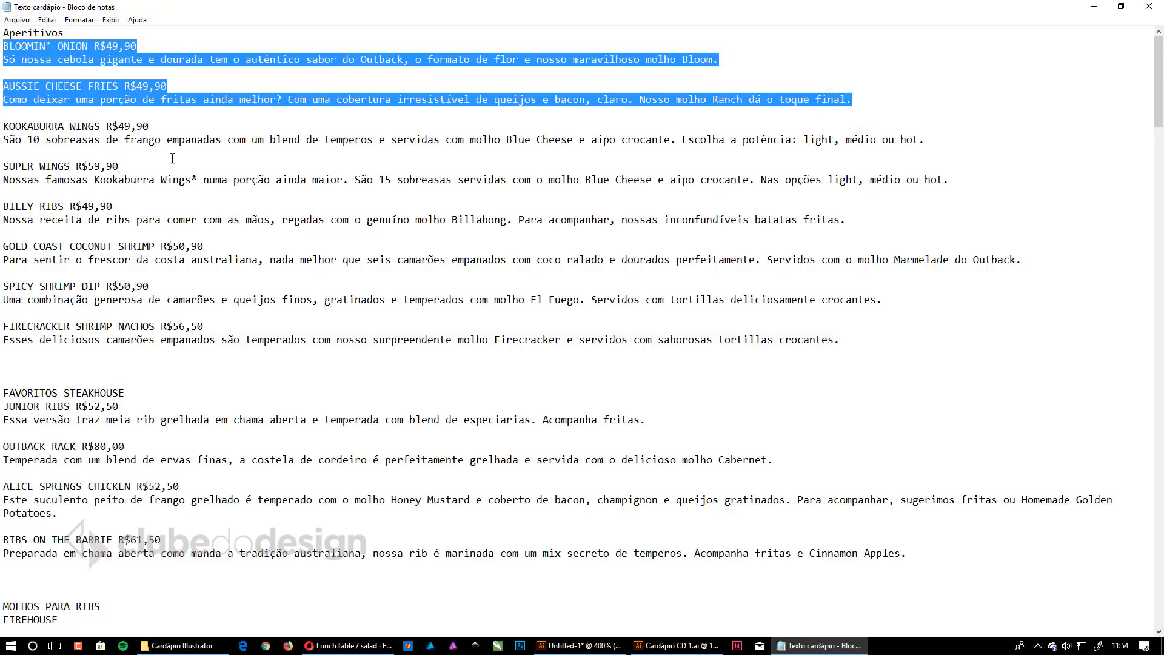
{"action": "left_click", "coordinate": [675, 645]}
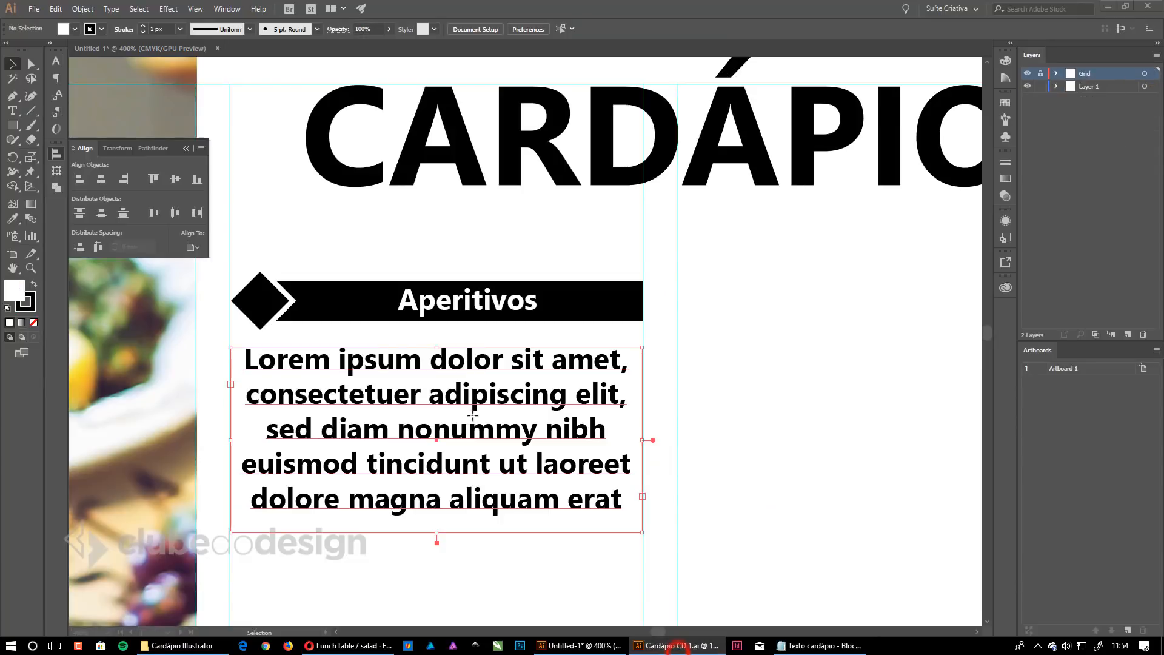
Delete all the Lorem ipsum placeholder text from the frame below the Aperitivos bar.
{"action": "left_click", "coordinate": [436, 415]}
{"action": "double_click", "coordinate": [429, 402]}
{"action": "key", "text": "ctrl+a"}
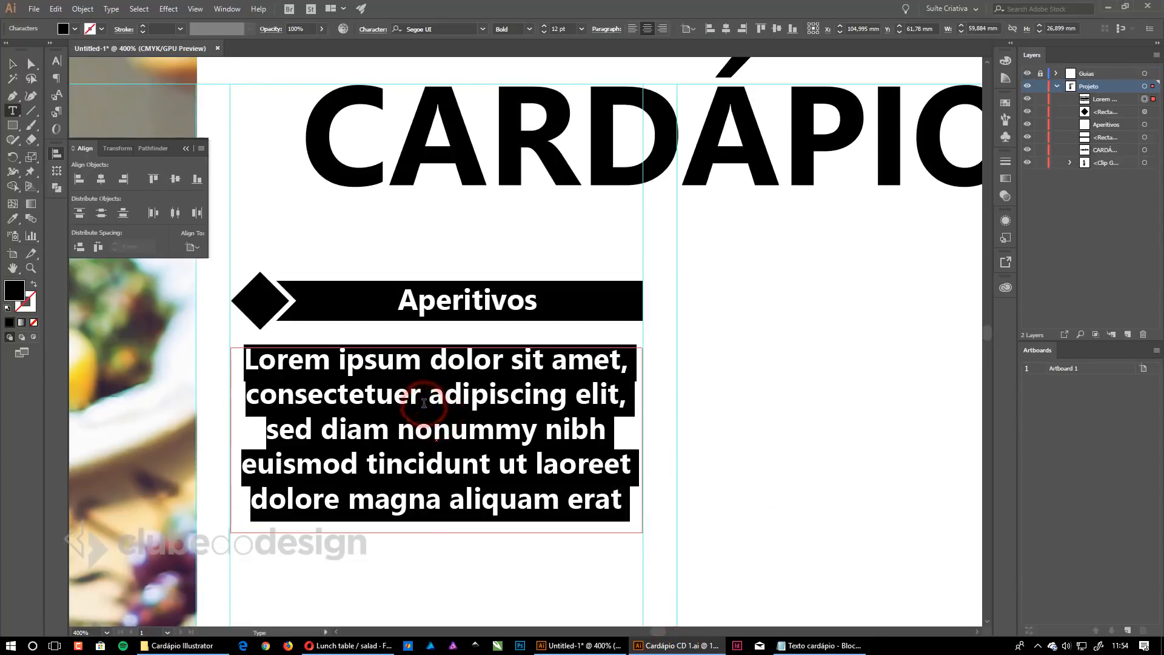
{"action": "key", "text": "BackSpace"}
{"action": "key", "text": "Escape"}
Extend the empty text frame downward to a height of about 93 mm.
{"action": "left_click", "coordinate": [418, 408], "text": "ctrl+alt"}
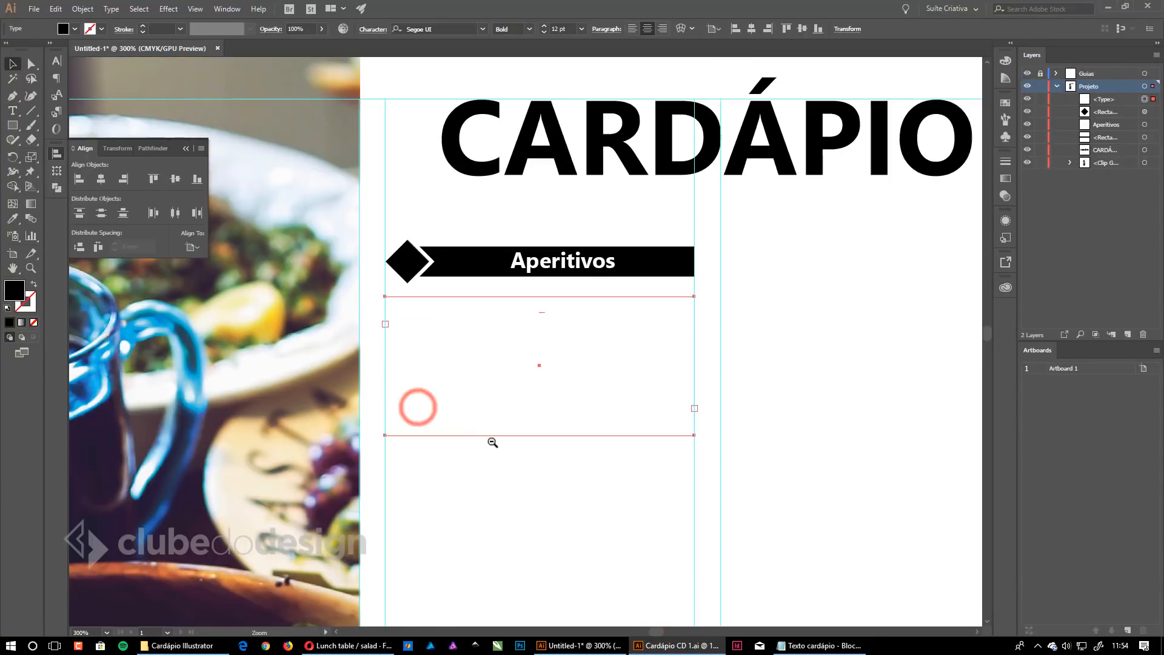
{"action": "left_click", "coordinate": [491, 441], "text": "ctrl+alt"}
{"action": "left_click_drag", "start_coordinate": [561, 422], "coordinate": [506, 360]}
{"action": "left_click_drag", "start_coordinate": [499, 283], "coordinate": [499, 507]}
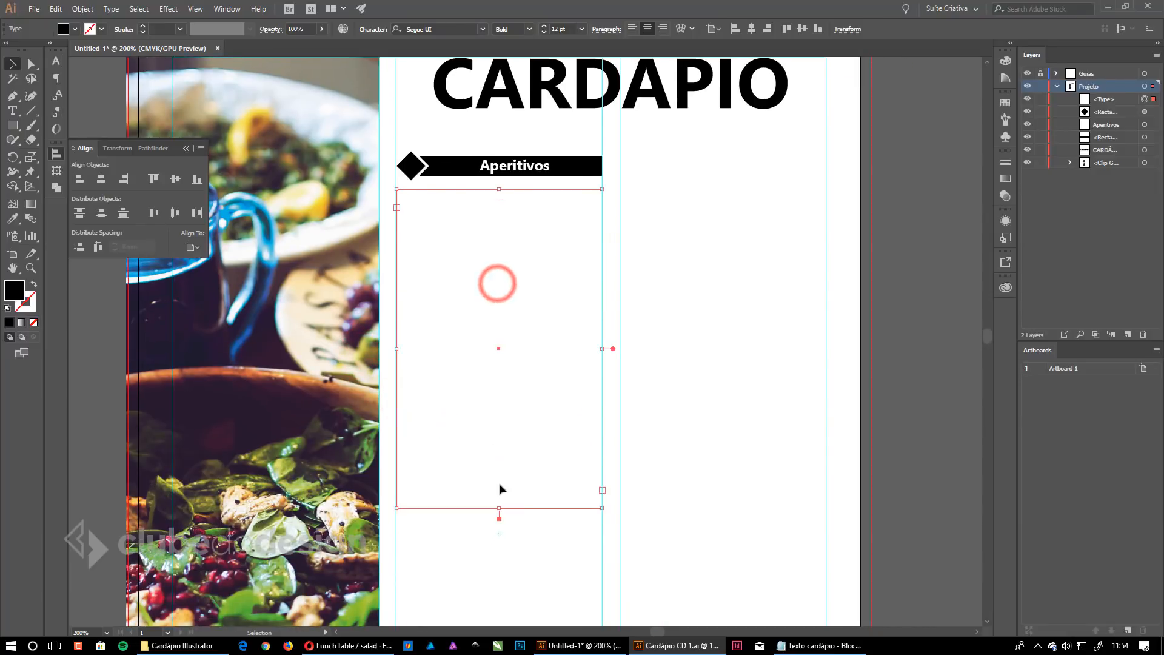
{"action": "left_click", "coordinate": [485, 297]}
Paste the copied Bloomin' Onion and Aussie Cheese Fries entries into the empty text frame.
{"action": "key", "text": "t"}
{"action": "left_click", "coordinate": [514, 230]}
{"action": "type", "text": "BLOOMIN’ ONION R$49,90 Só nossa cebola gigante e dourada tem o autêntico sabor do Outback, o formato de flor e nosso maravilhoso molho Bloom.  AUSSIE CHEESE FRIES R$49,90 Como deixar uma porção de fritas ainda melhor? Com uma cobertura irresistível de queijos e bacon, claro. Nosso molho Ranch dá o toque final."}
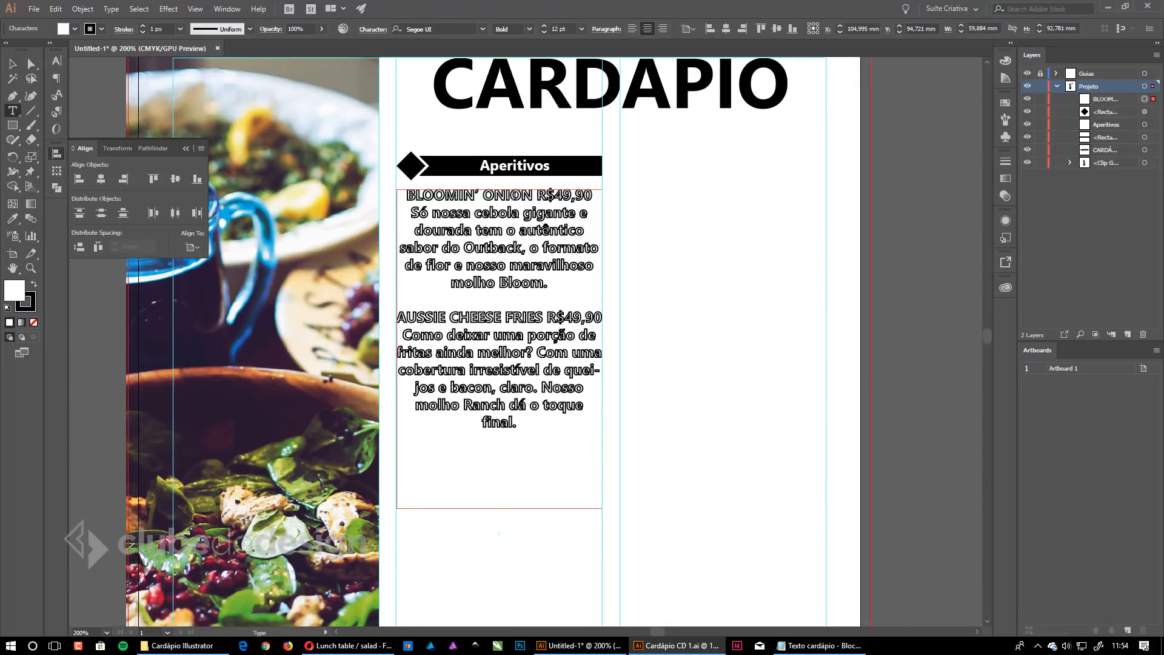
{"action": "key", "text": "Escape"}
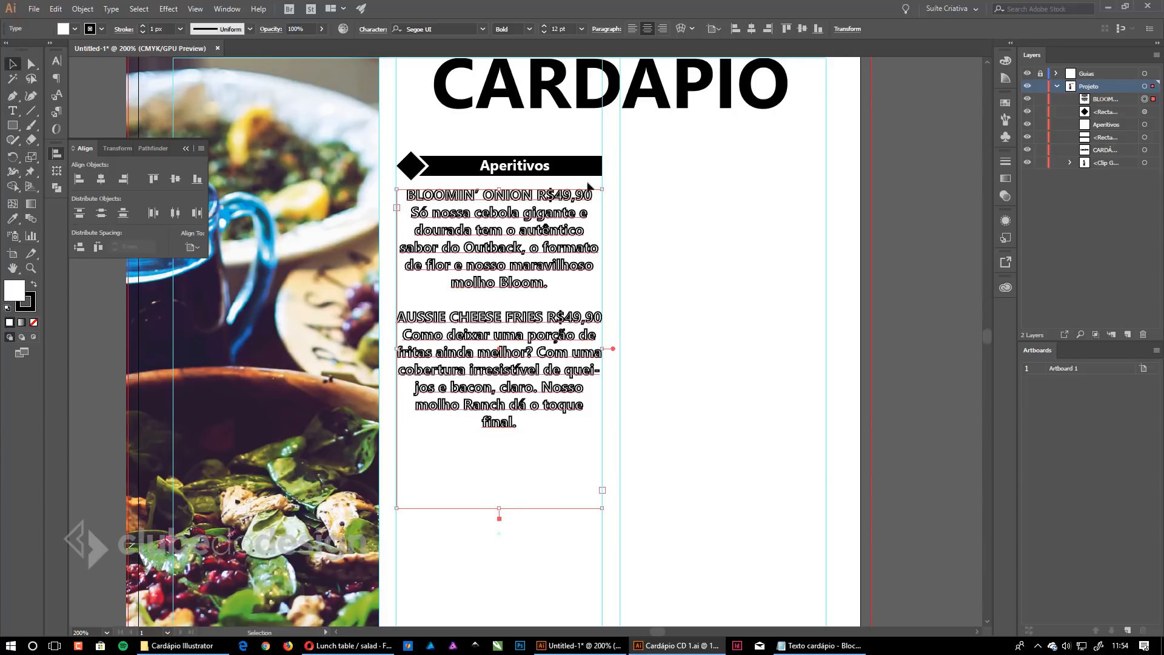
Give the pasted menu text a black fill and no stroke.
{"action": "left_click", "coordinate": [1004, 104]}
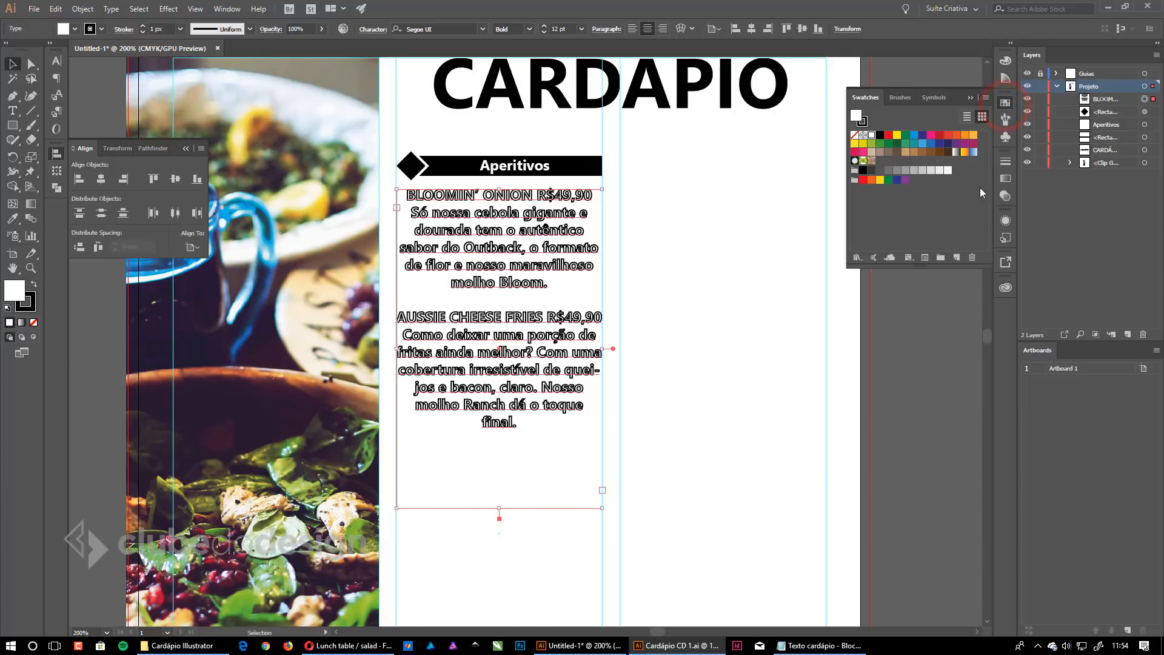
{"action": "left_click", "coordinate": [879, 135]}
{"action": "left_click", "coordinate": [863, 123]}
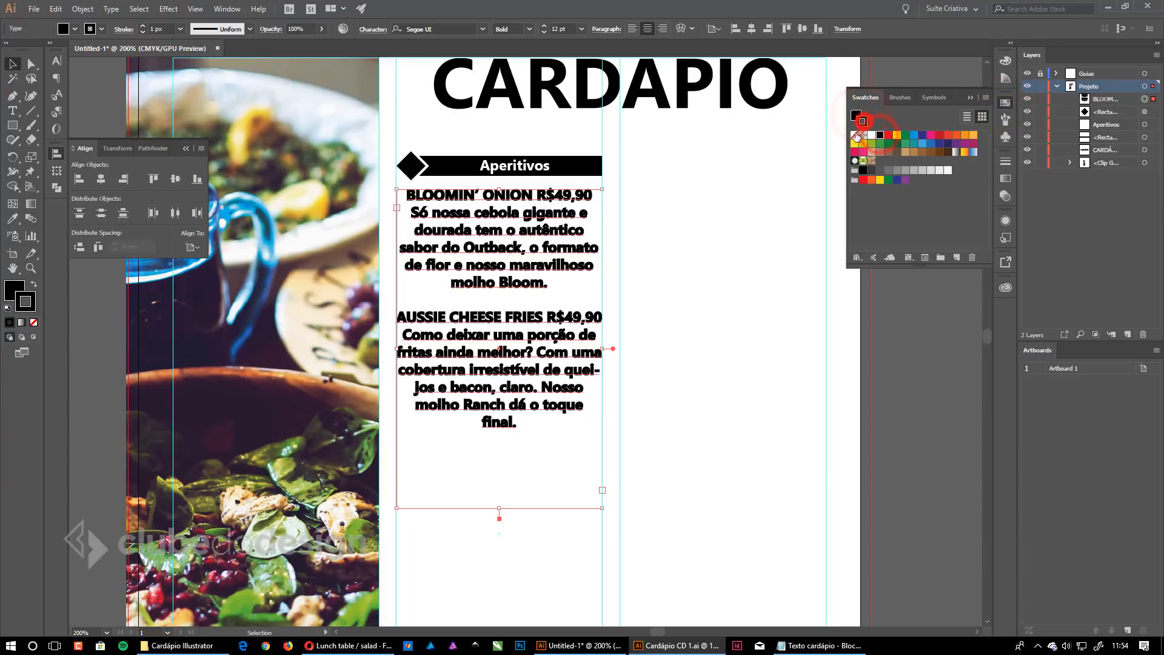
{"action": "left_click", "coordinate": [854, 134]}
{"action": "left_click", "coordinate": [901, 165]}
{"action": "left_click", "coordinate": [498, 193]}
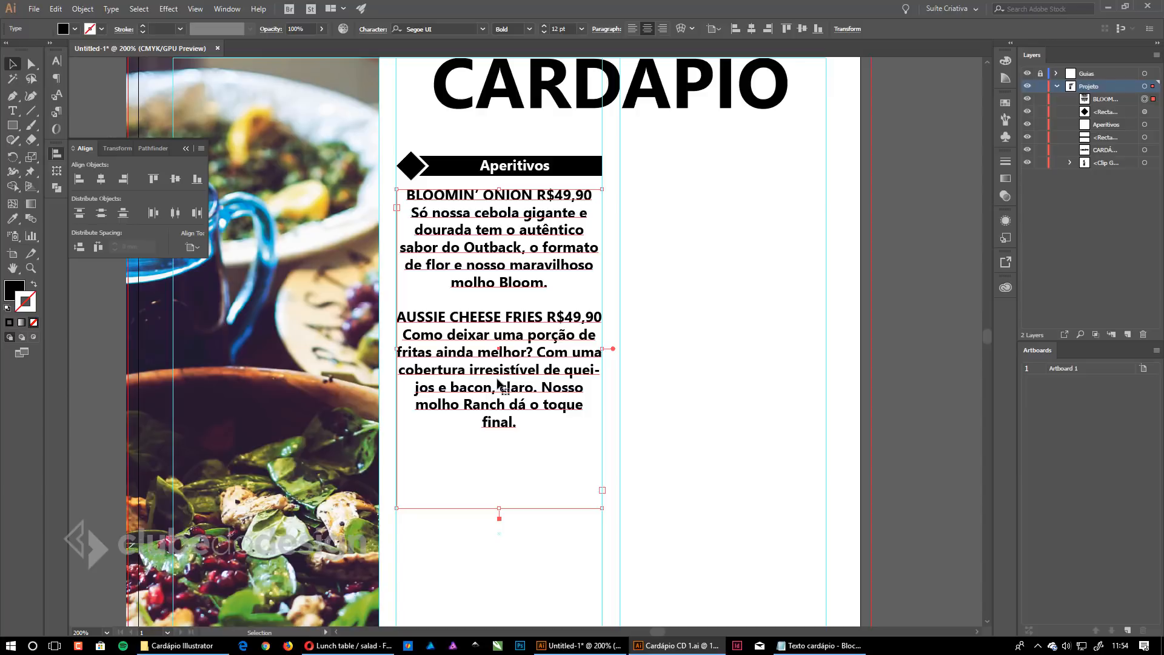
Format all the text in the menu frame as 10 pt Regular, aligned left.
{"action": "double_click", "coordinate": [526, 212]}
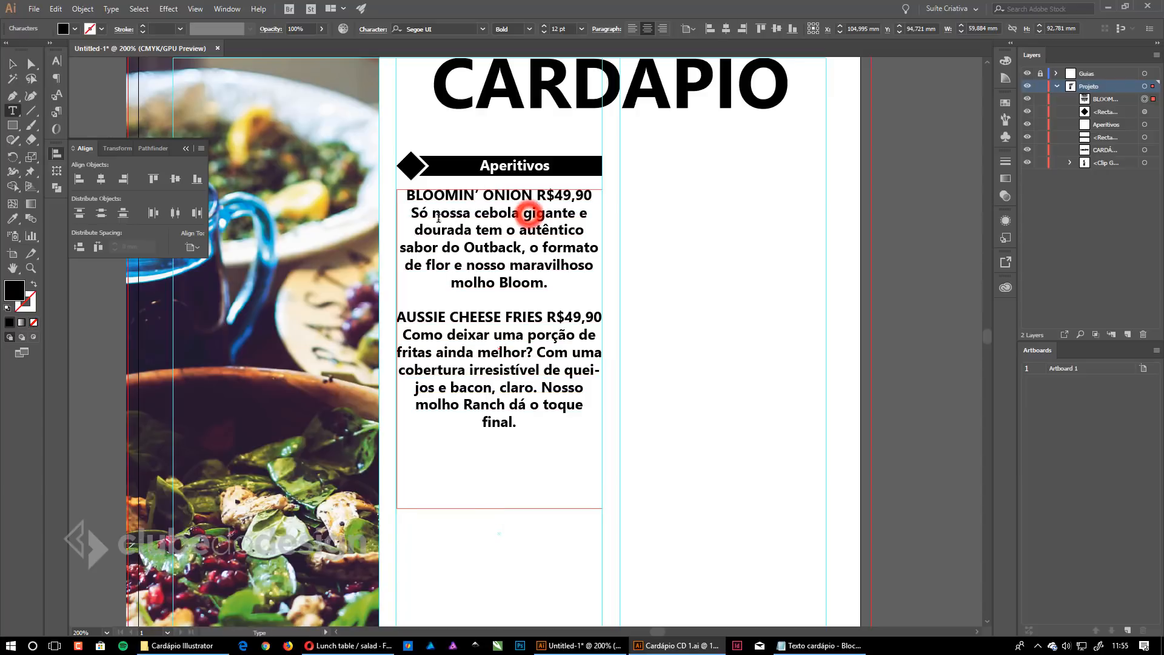
{"action": "triple_click", "coordinate": [430, 216]}
{"action": "key", "text": "ctrl+a"}
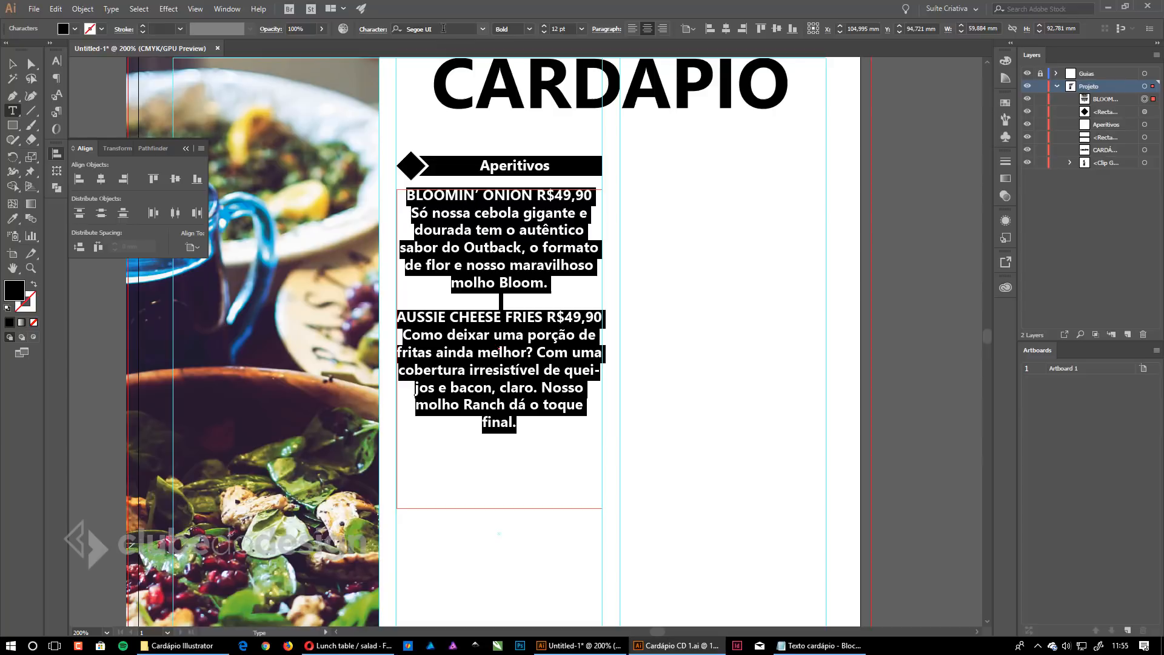
{"action": "left_click", "coordinate": [544, 31]}
{"action": "left_click", "coordinate": [544, 31]}
{"action": "left_click", "coordinate": [529, 29]}
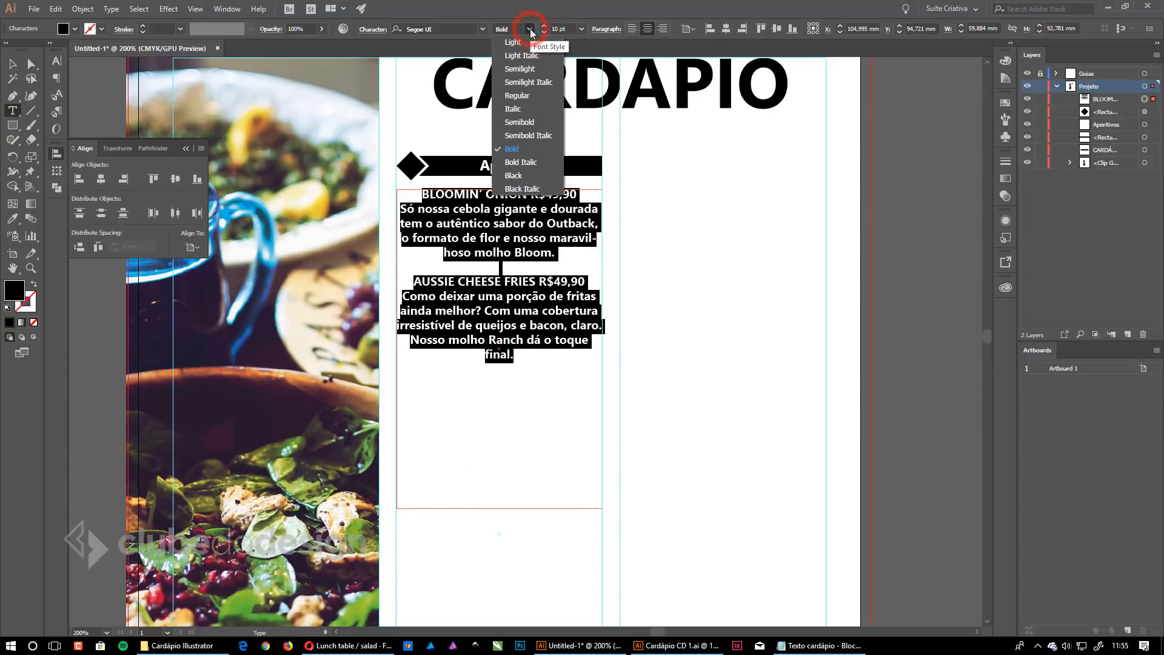
{"action": "left_click", "coordinate": [517, 95]}
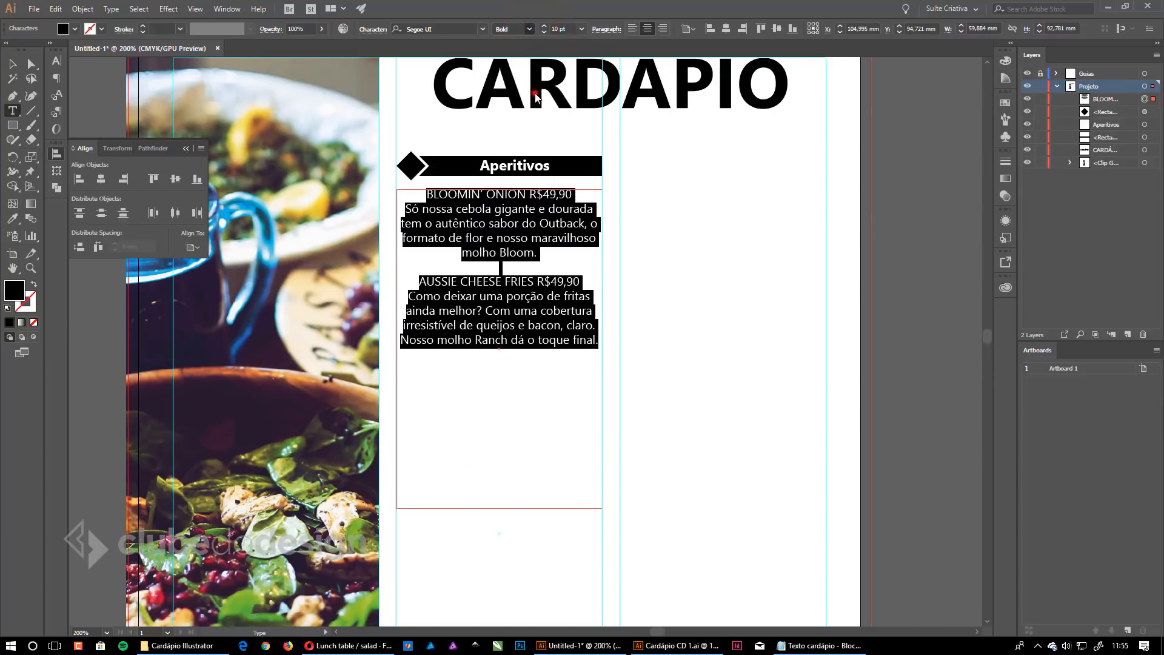
{"action": "left_click", "coordinate": [632, 28]}
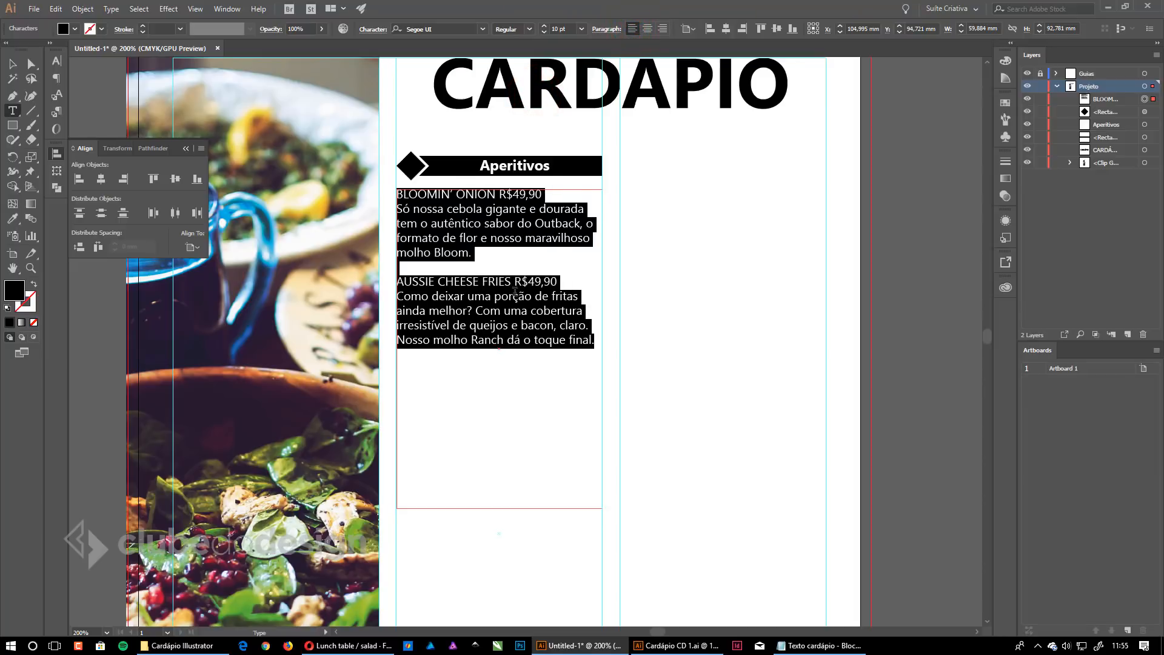
Remove the blank line between the Bloomin' Onion description and the Aussie Cheese Fries title.
{"action": "left_click", "coordinate": [435, 256]}
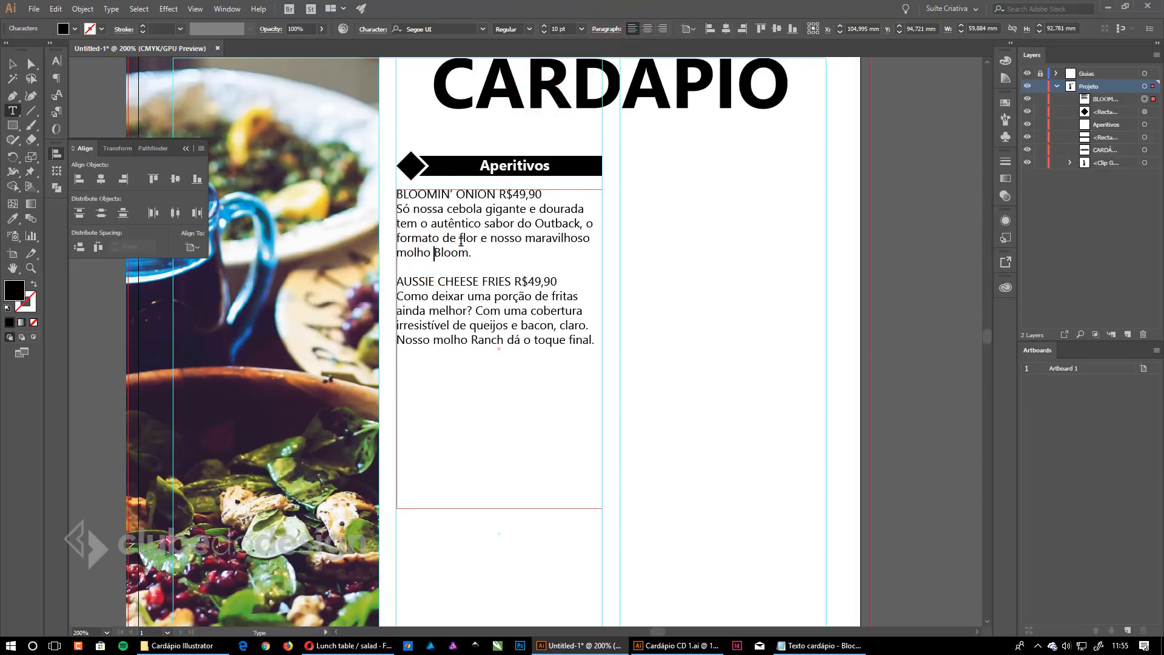
{"action": "left_click", "coordinate": [479, 253]}
{"action": "key", "text": "Delete"}
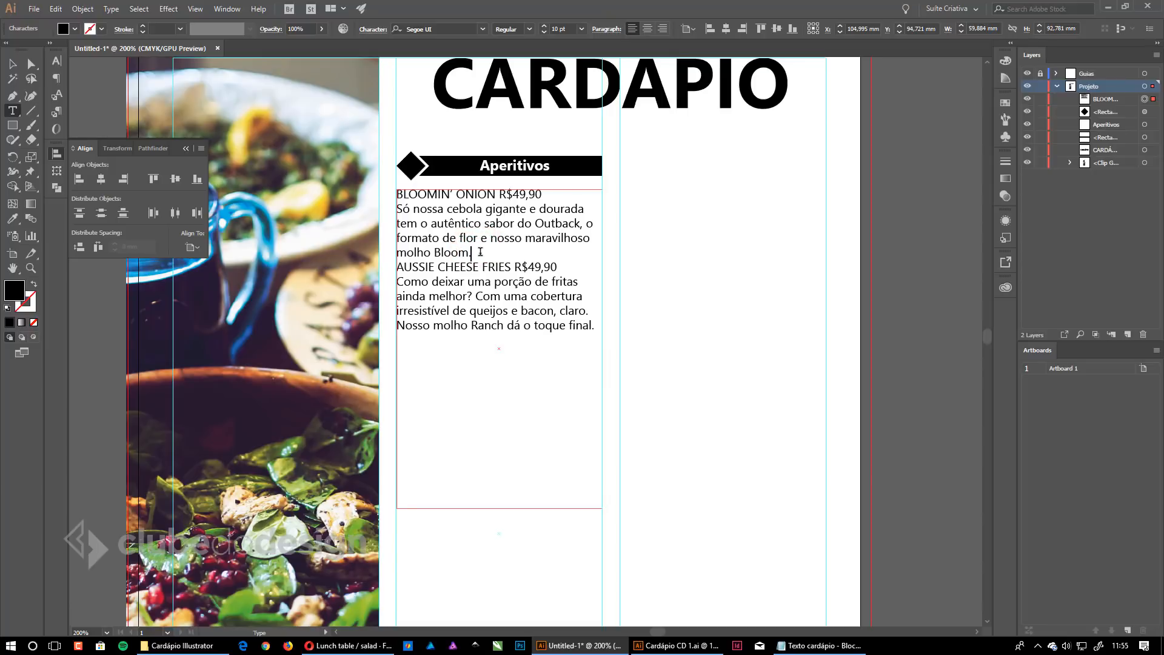
Set the Bloomin' Onion title line, including its price, in Bold.
{"action": "left_click_drag", "start_coordinate": [553, 194], "coordinate": [394, 194]}
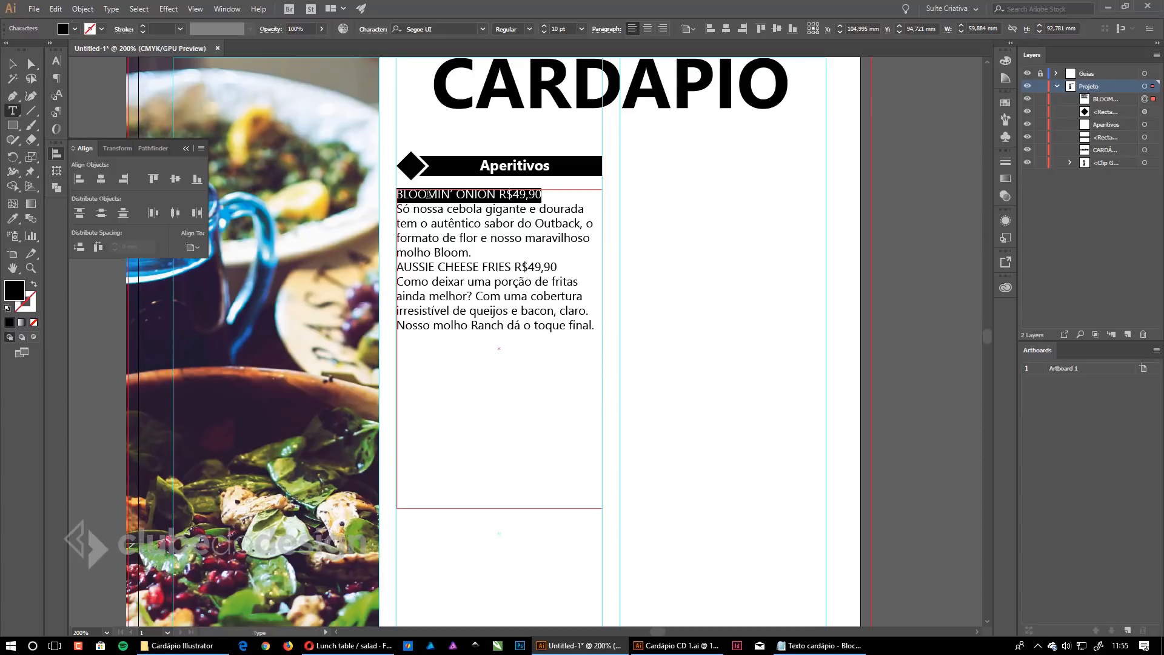
{"action": "left_click", "coordinate": [529, 29]}
{"action": "left_click", "coordinate": [512, 148]}
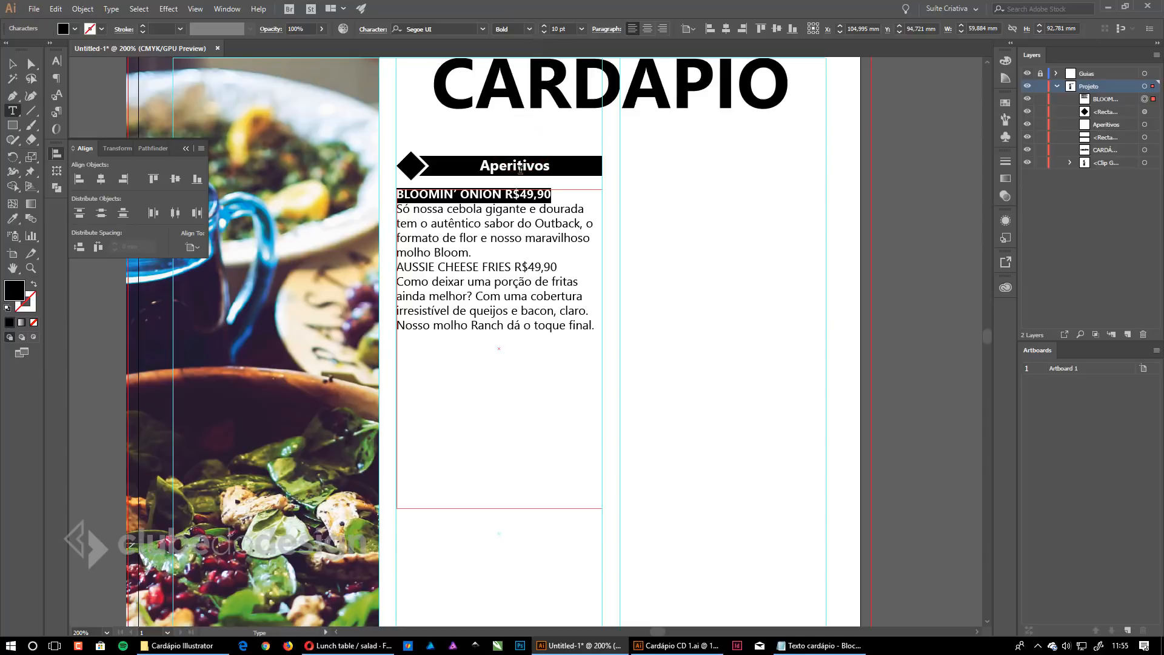
Insert a tab between the Bloomin' Onion name and its price, and place a left tab stop at 59.62 mm.
{"action": "left_click", "coordinate": [508, 194]}
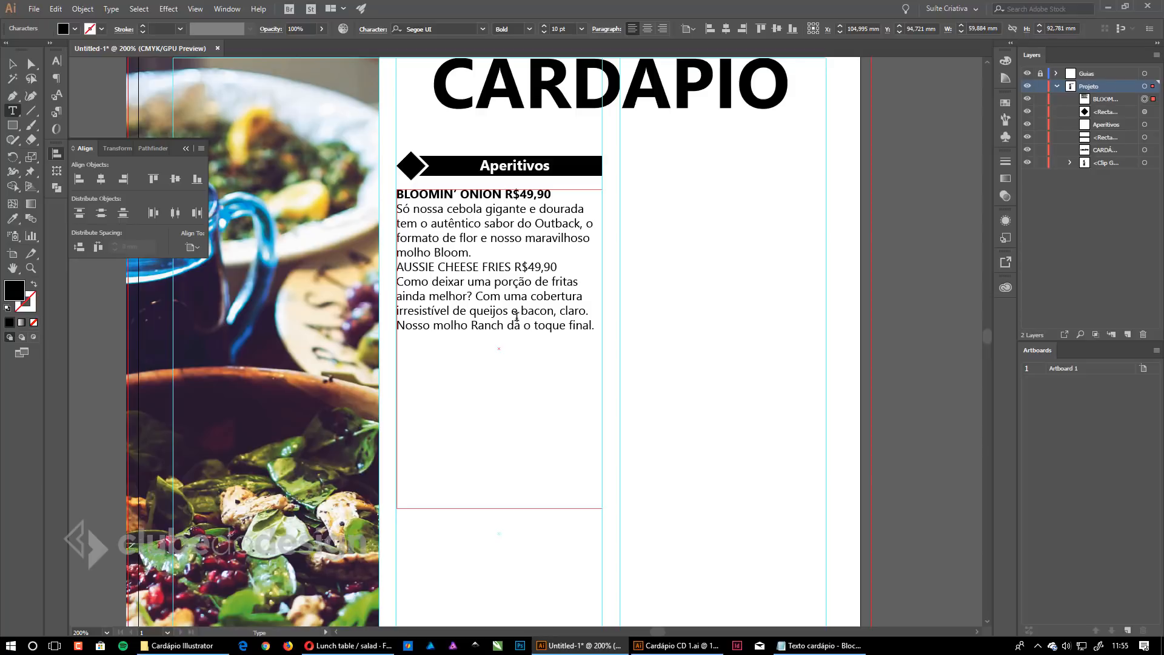
{"action": "key", "text": "Tab"}
{"action": "left_click", "coordinate": [233, 14]}
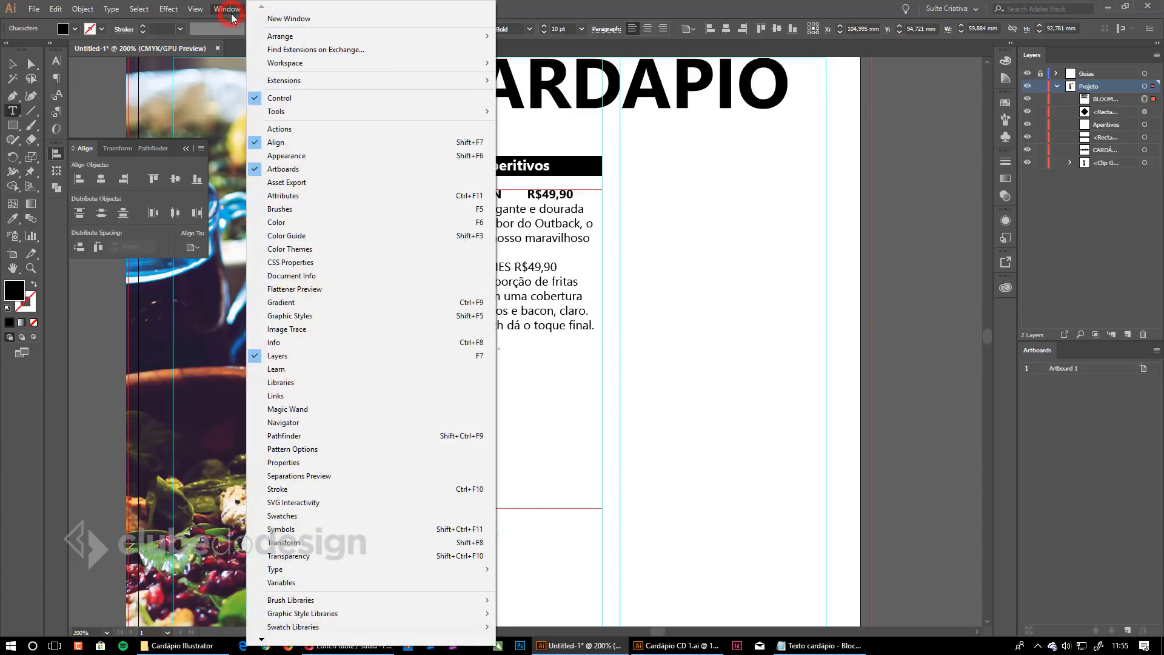
{"action": "left_click", "coordinate": [296, 571]}
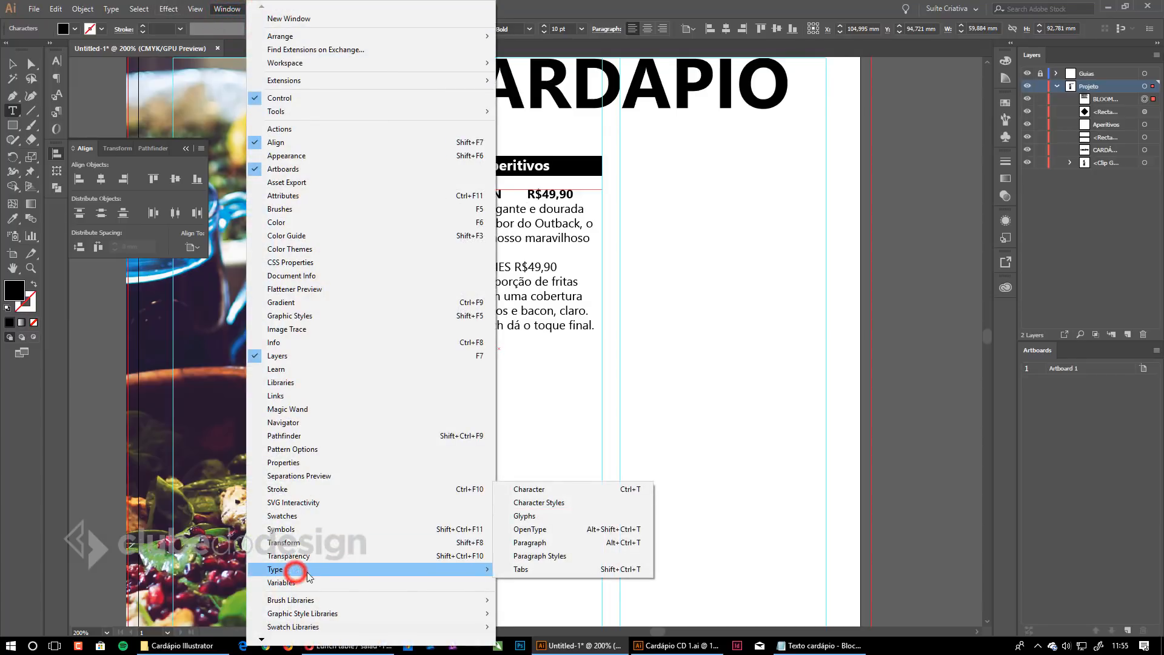
{"action": "left_click", "coordinate": [551, 567]}
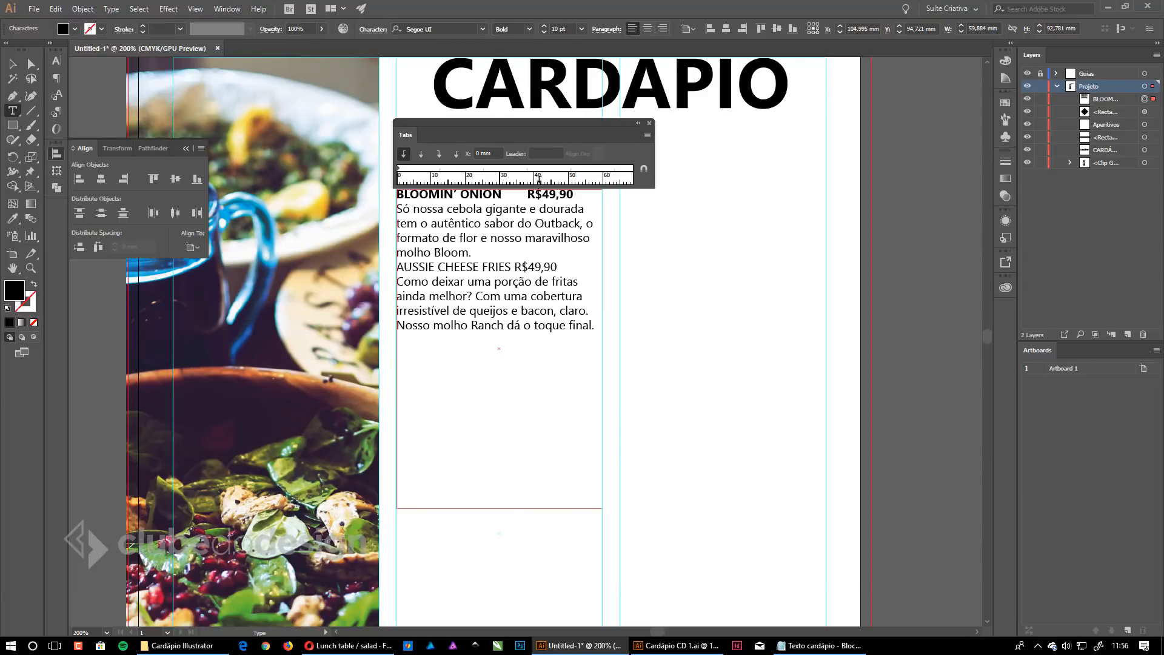
{"action": "mouse_move", "coordinate": [535, 177]}
{"action": "left_mouse_down"}
{"action": "mouse_move", "coordinate": [600, 177]}
{"action": "mouse_move", "coordinate": [599, 193]}
{"action": "mouse_move", "coordinate": [601, 177]}
{"action": "left_mouse_up"}
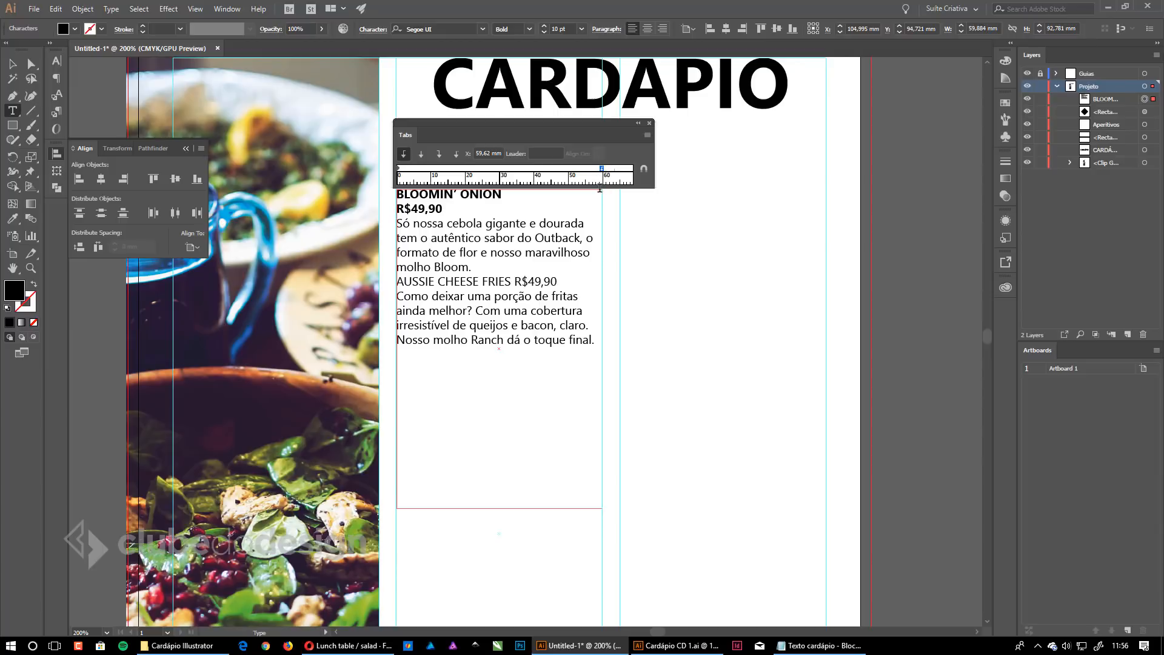
Change the Bloomin' Onion line's tab stop at 59.62 mm to right-justified and close the tab settings.
{"action": "left_click", "coordinate": [440, 155]}
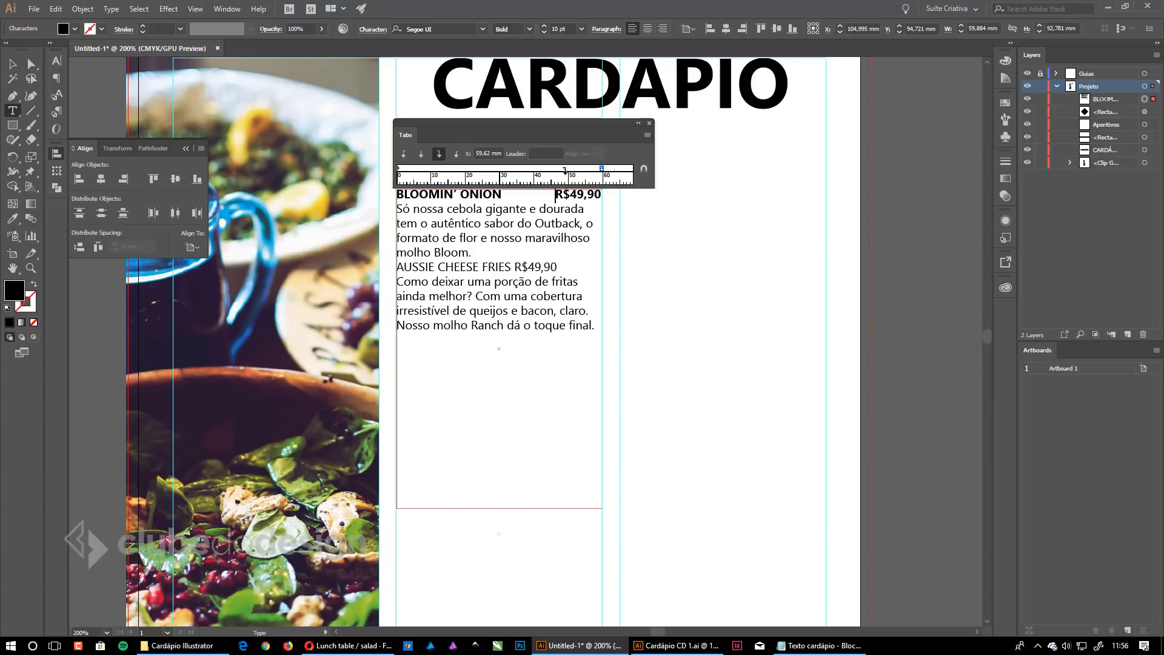
{"action": "left_click", "coordinate": [648, 123]}
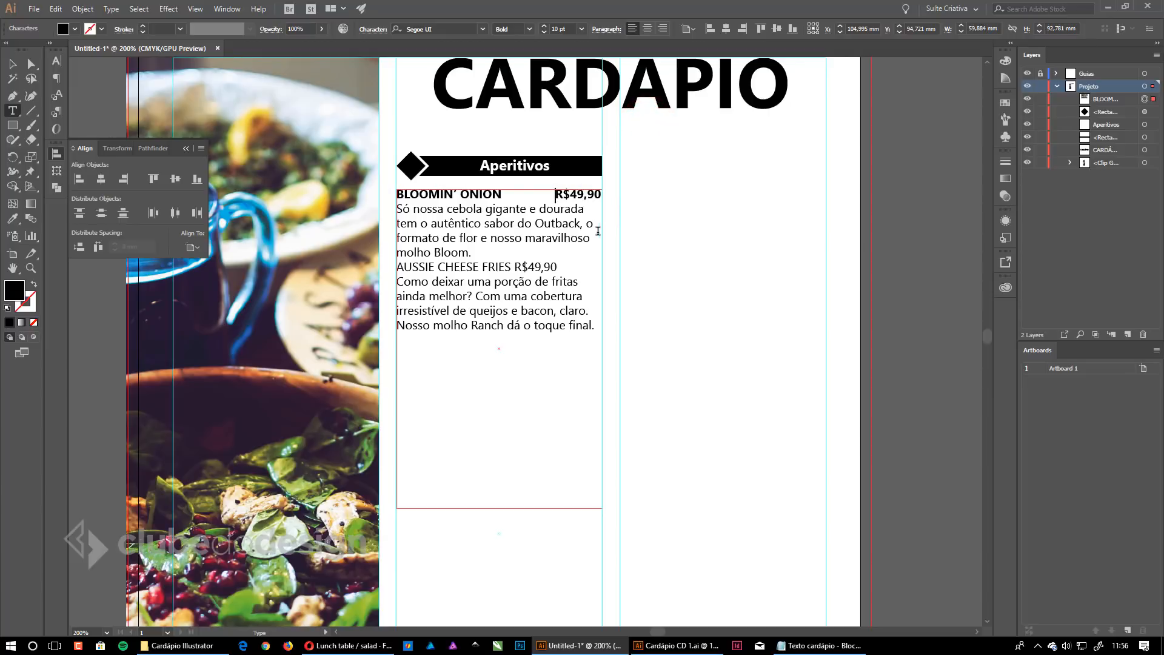
Set the Bloomin' Onion description to 9 pt with 12 pt of space after the paragraph.
{"action": "left_click_drag", "start_coordinate": [478, 253], "coordinate": [397, 209]}
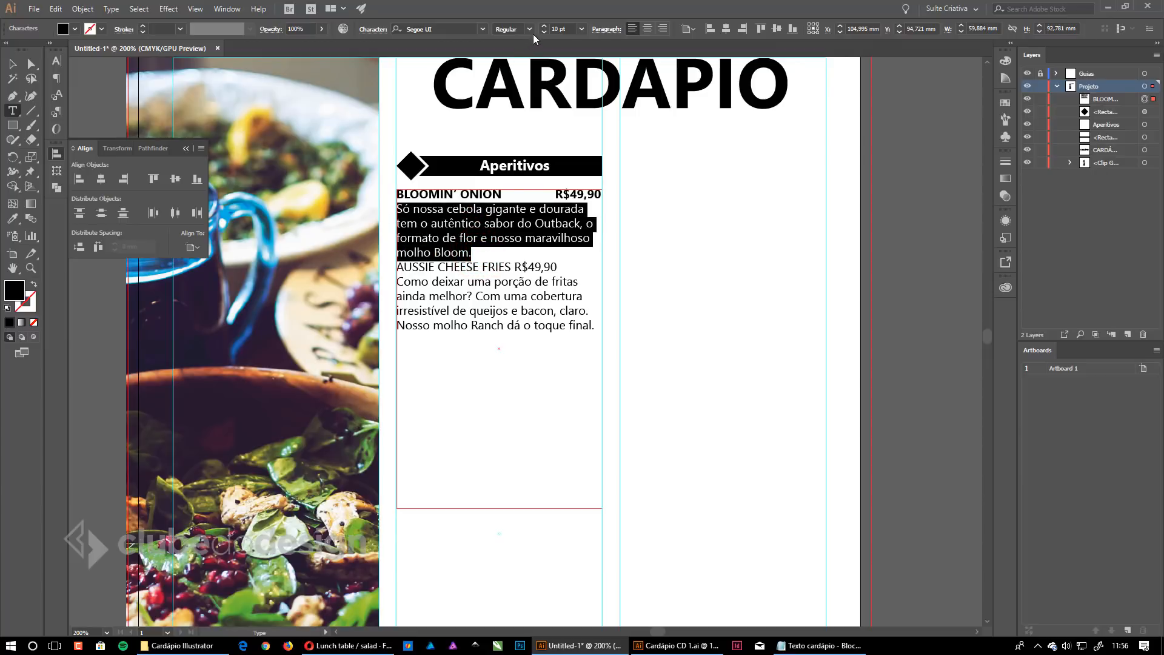
{"action": "left_click", "coordinate": [543, 31]}
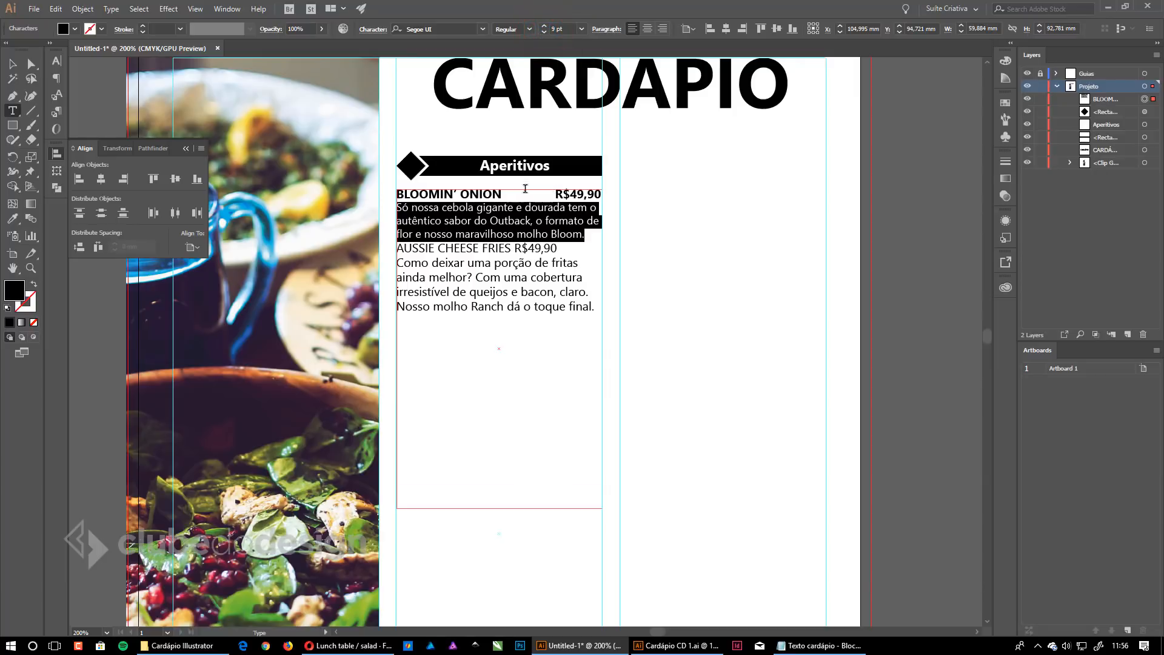
{"action": "left_click", "coordinate": [57, 112]}
{"action": "left_click", "coordinate": [56, 78]}
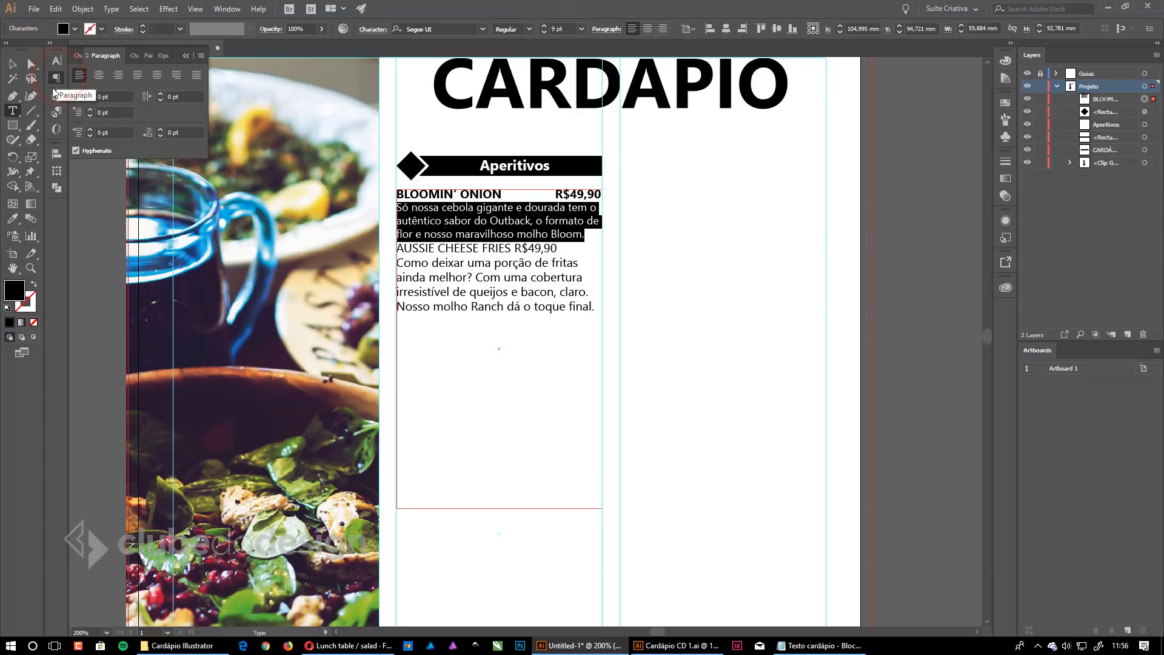
{"action": "left_click", "coordinate": [161, 129]}
{"action": "left_click", "coordinate": [161, 130]}
{"action": "left_click", "coordinate": [160, 129]}
{"action": "left_click", "coordinate": [161, 129]}
{"action": "left_click", "coordinate": [160, 130]}
{"action": "left_click", "coordinate": [161, 130]}
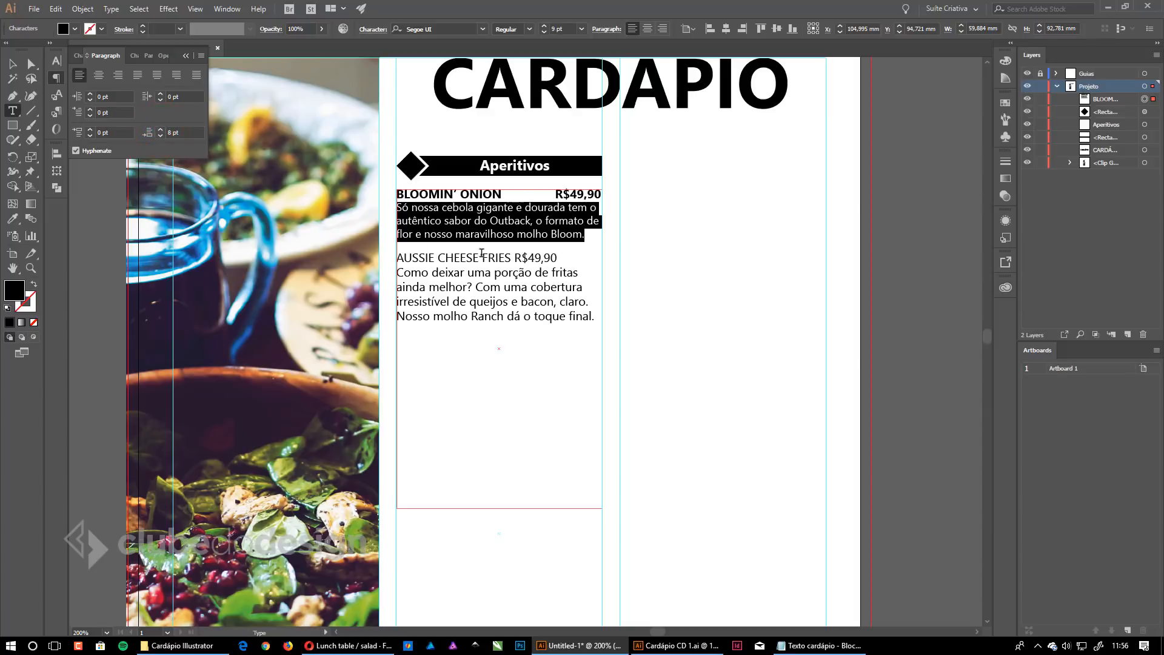
{"action": "left_click", "coordinate": [184, 132]}
{"action": "type", "text": "12"}
{"action": "key", "text": "Return"}
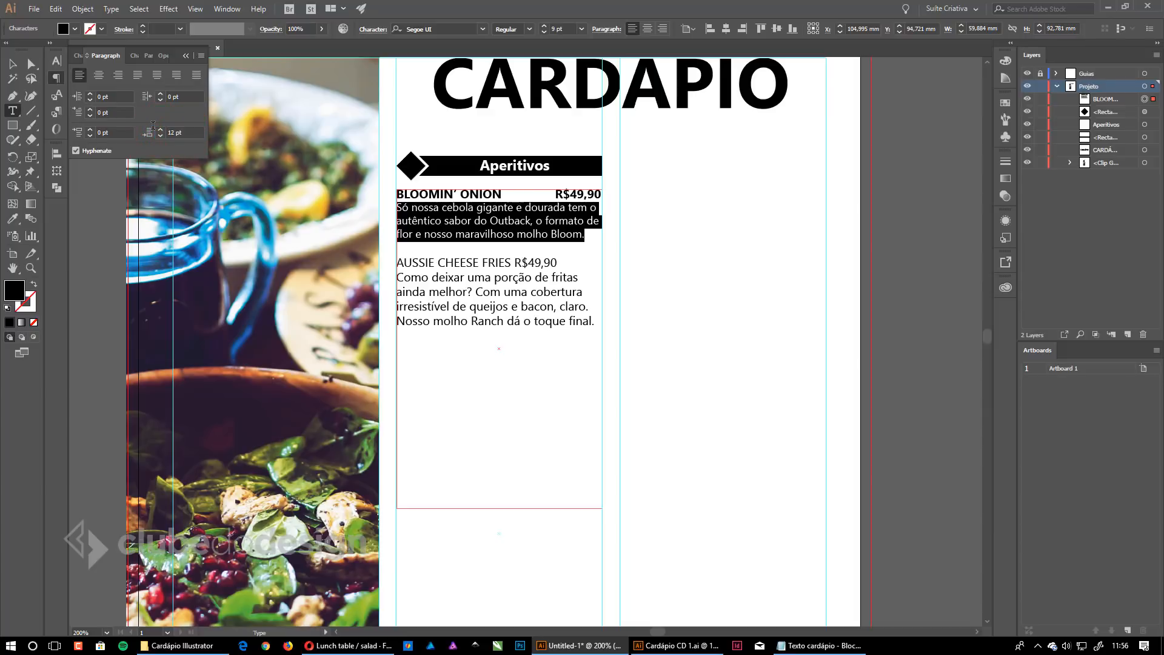
{"action": "left_click", "coordinate": [516, 233]}
{"action": "left_click_drag", "start_coordinate": [419, 194], "coordinate": [581, 189]}
{"action": "left_click", "coordinate": [497, 196]}
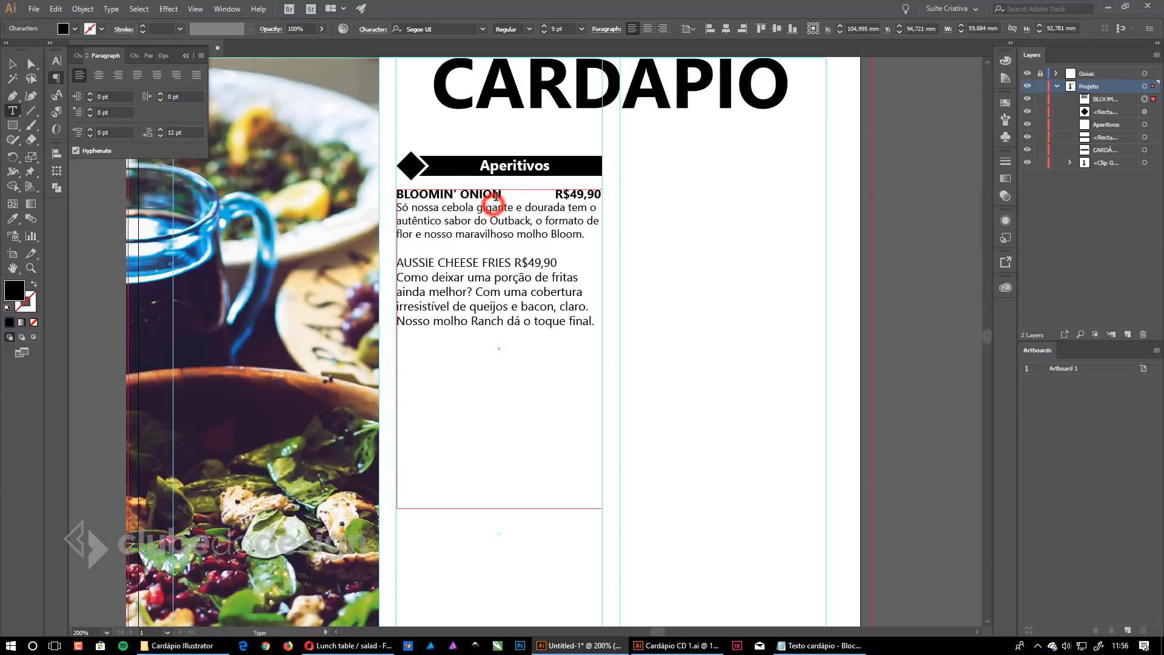
{"action": "left_click_drag", "start_coordinate": [585, 236], "coordinate": [398, 207]}
{"action": "left_click", "coordinate": [467, 208]}
{"action": "left_click_drag", "start_coordinate": [428, 195], "coordinate": [588, 192]}
{"action": "left_click_drag", "start_coordinate": [447, 213], "coordinate": [537, 208]}
{"action": "left_click", "coordinate": [502, 166], "text": "ctrl"}
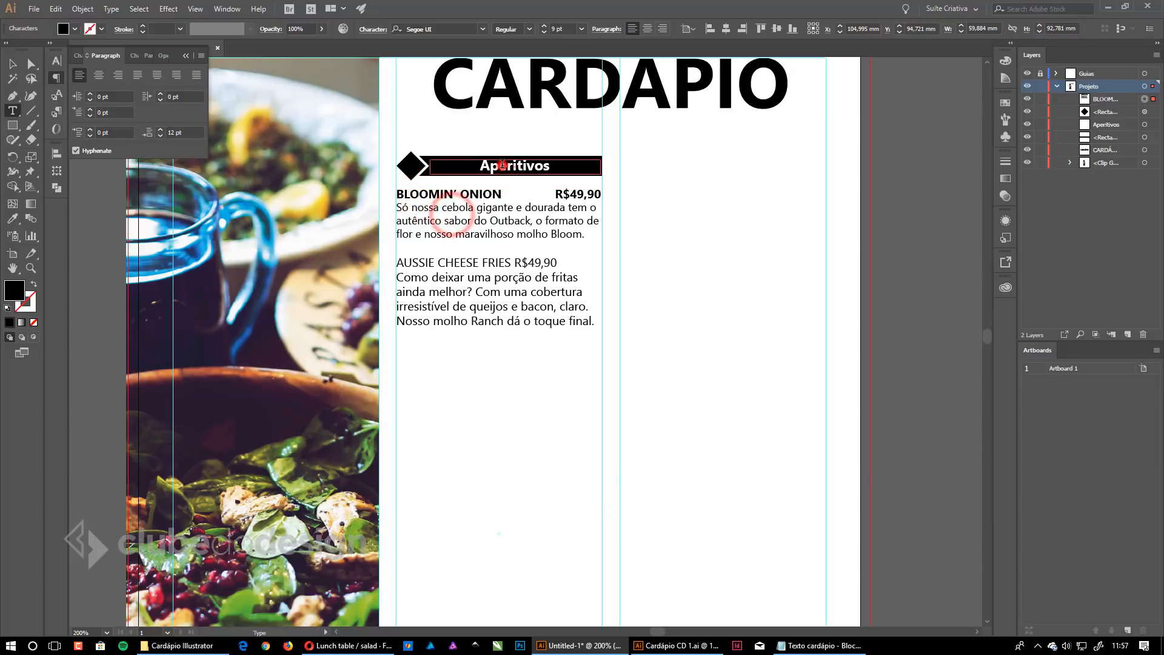
{"action": "left_click", "coordinate": [677, 209]}
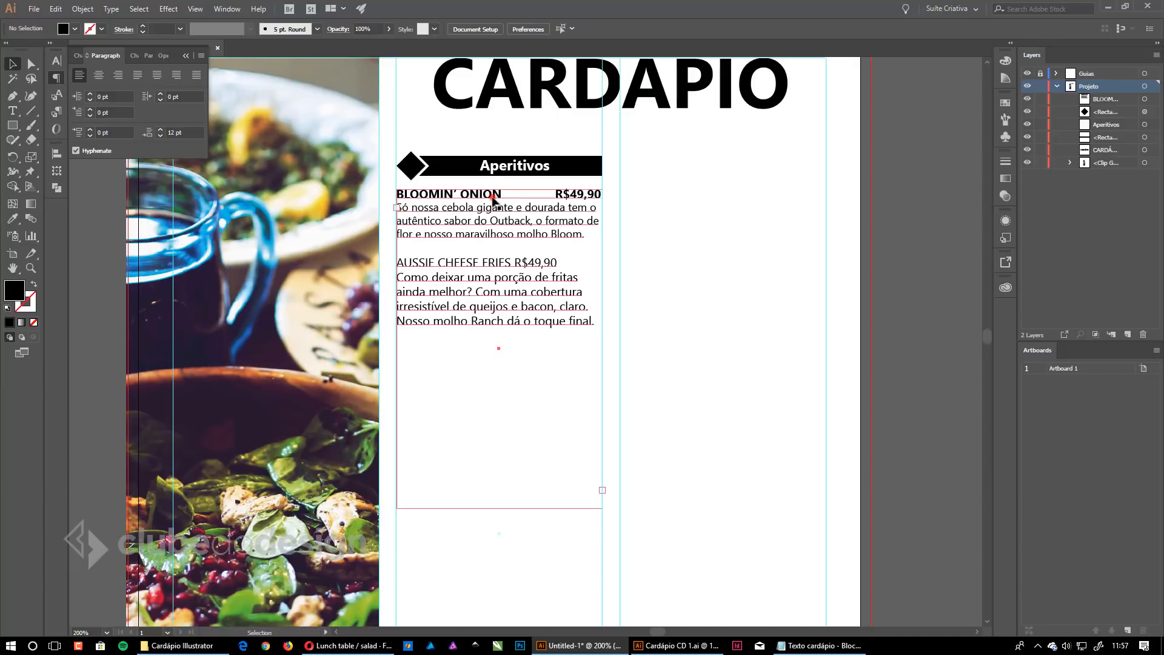
{"action": "double_click", "coordinate": [490, 194]}
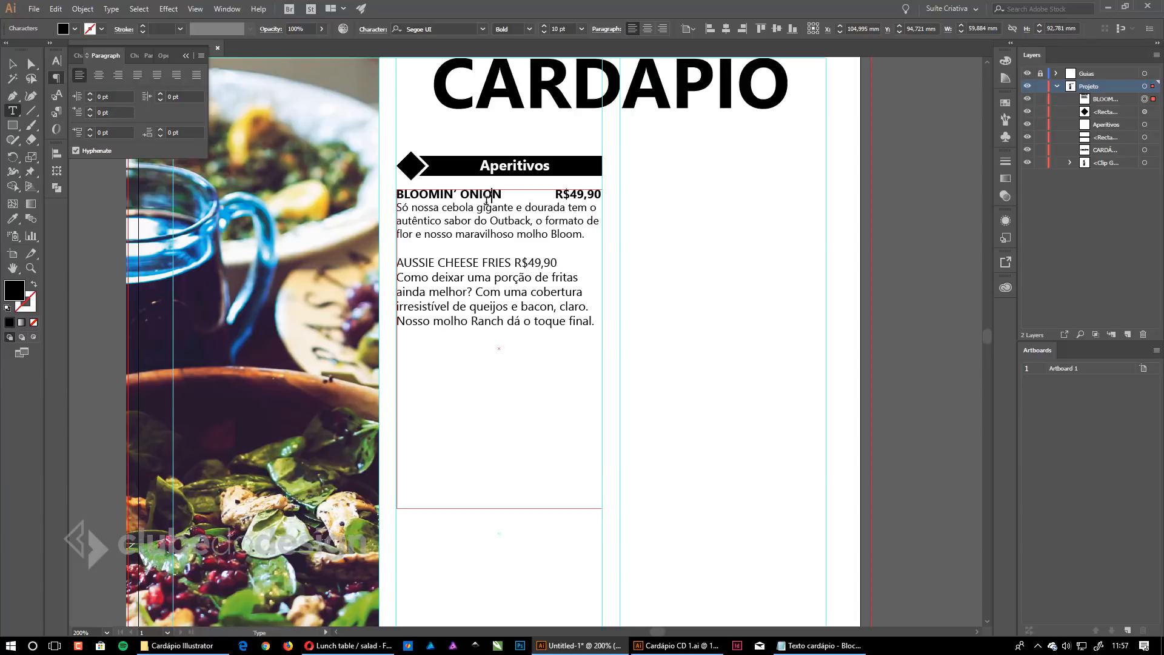
Create a paragraph style from the Aperitivos heading and name it Título.
{"action": "left_click", "coordinate": [499, 167]}
{"action": "left_click_drag", "start_coordinate": [482, 165], "coordinate": [548, 163]}
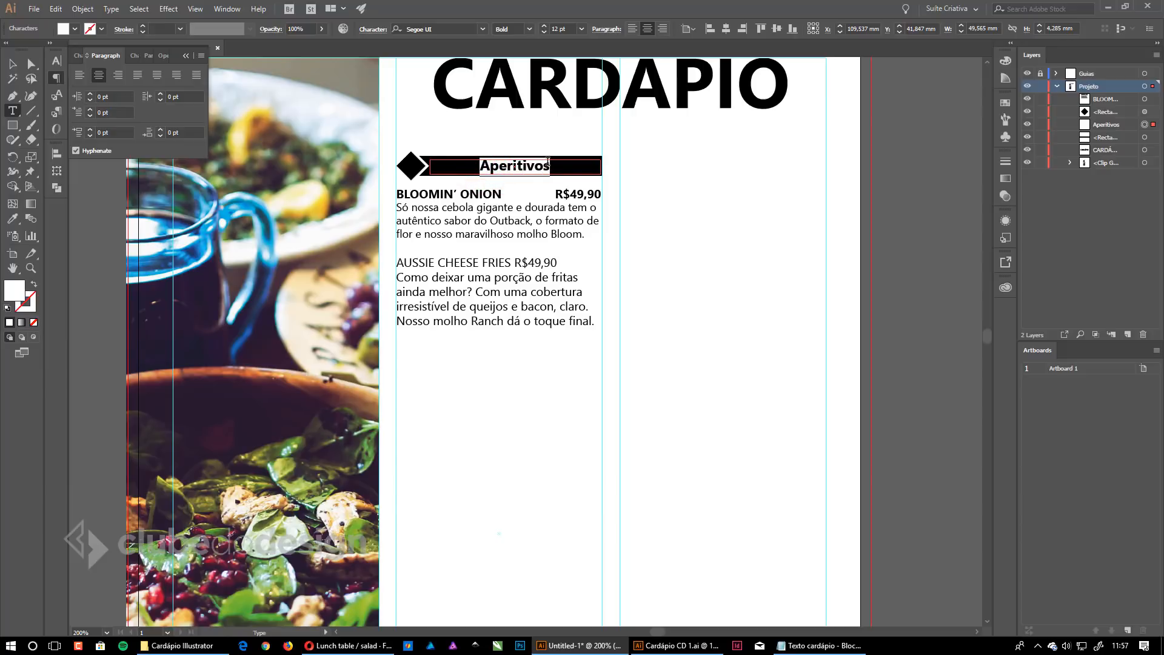
{"action": "left_click", "coordinate": [57, 113]}
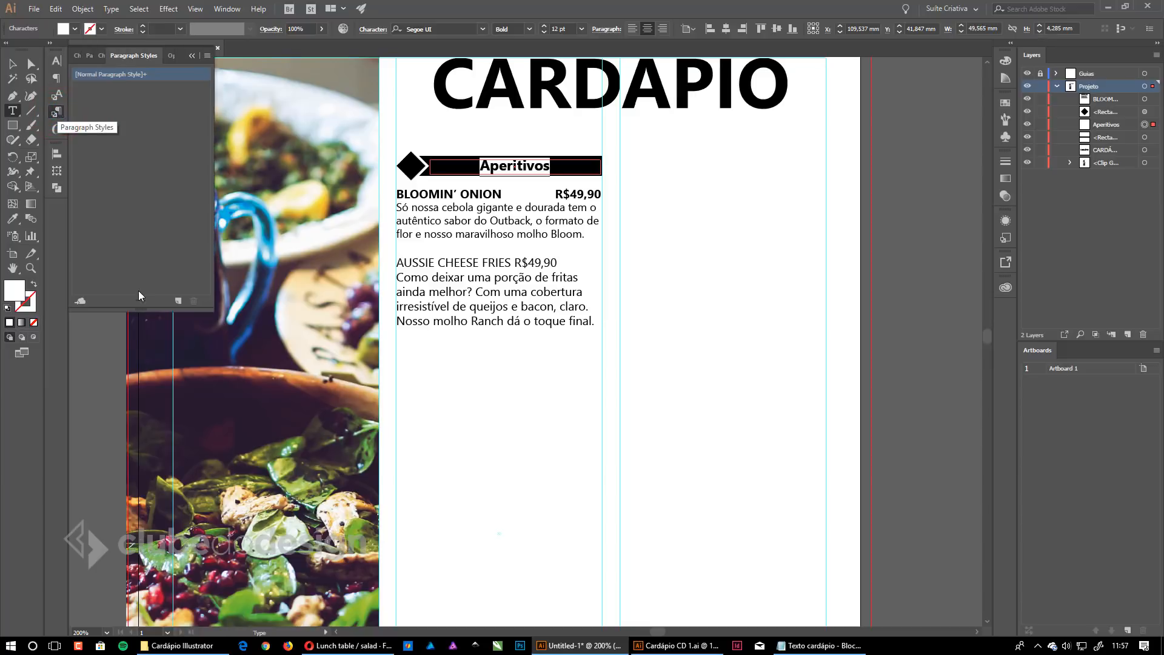
{"action": "left_click", "coordinate": [179, 300]}
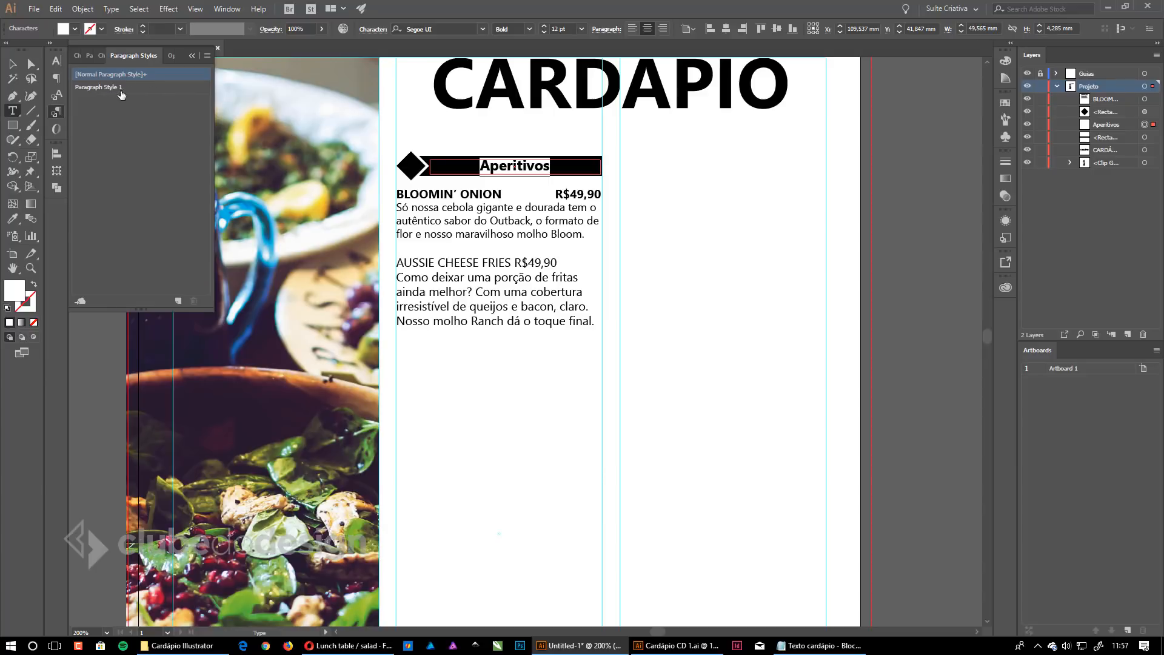
{"action": "left_click", "coordinate": [105, 88]}
{"action": "double_click", "coordinate": [103, 88]}
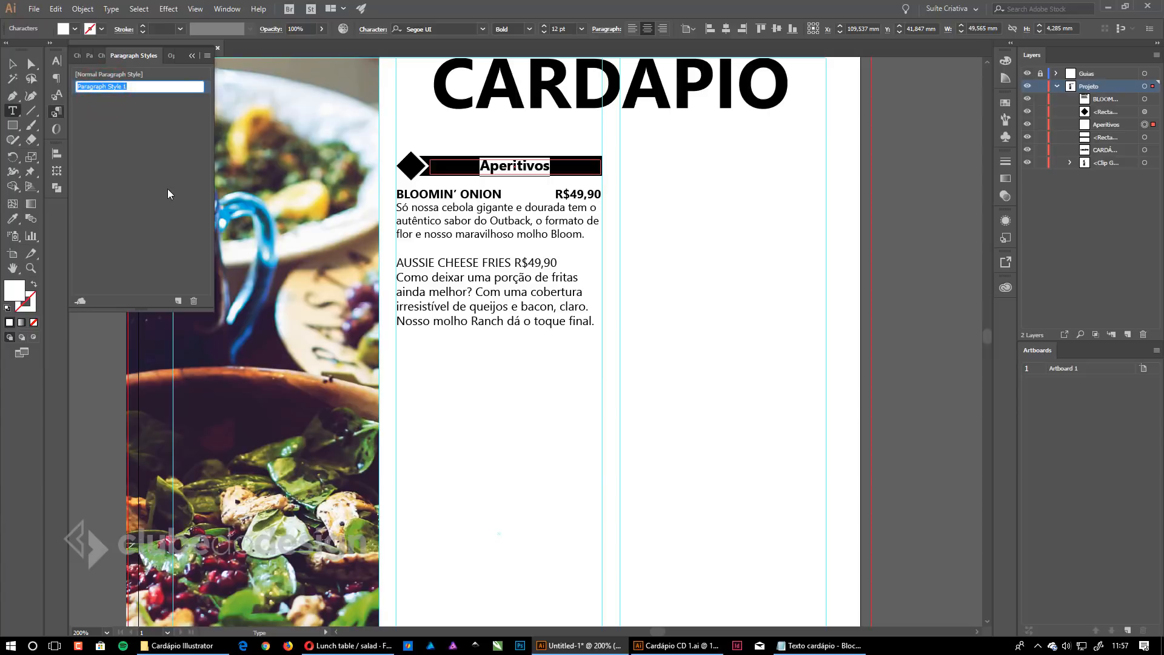
{"action": "type", "text": "tÍTULO"}
{"action": "key", "text": "ctrl+a"}
{"action": "type", "text": "Título"}
{"action": "key", "text": "Return"}
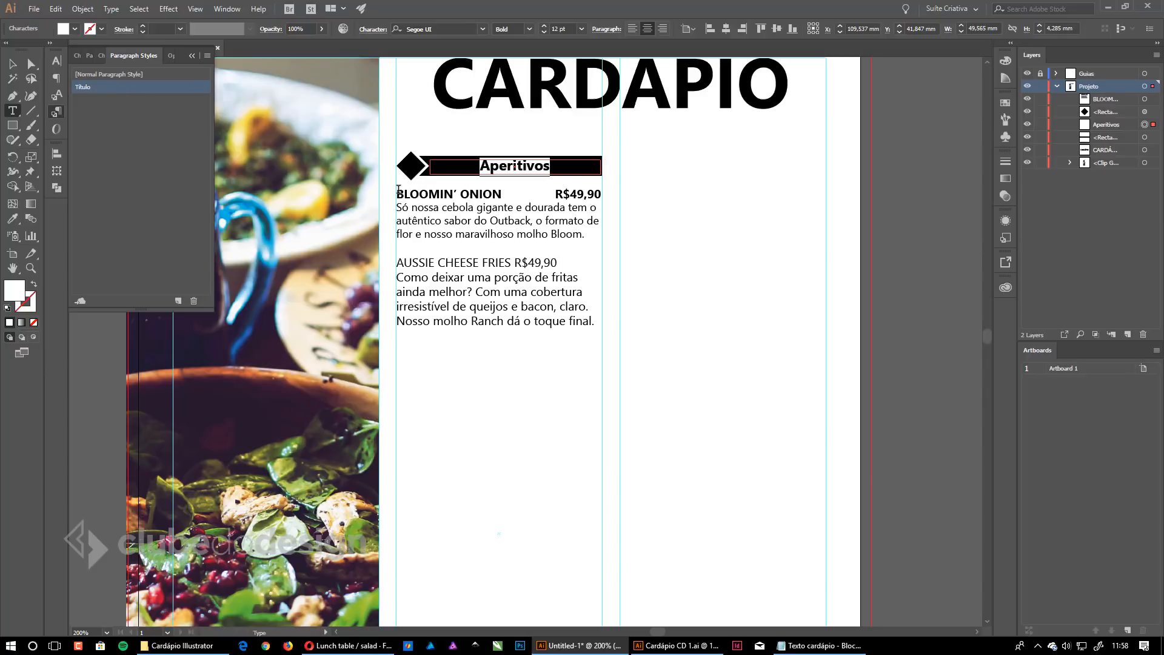
Create a paragraph style from the Bloomin' Onion title line and name it Entradas.
{"action": "left_click_drag", "start_coordinate": [397, 194], "coordinate": [461, 194]}
{"action": "left_click_drag", "start_coordinate": [523, 193], "coordinate": [597, 189]}
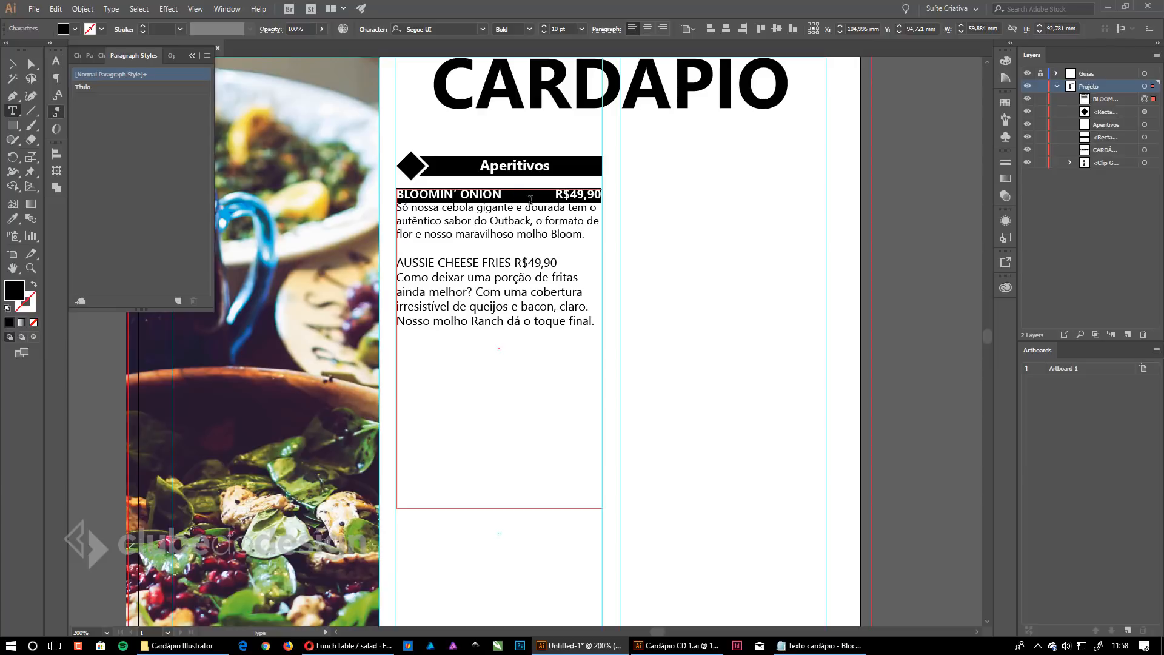
{"action": "left_click", "coordinate": [178, 300]}
{"action": "left_click", "coordinate": [97, 99]}
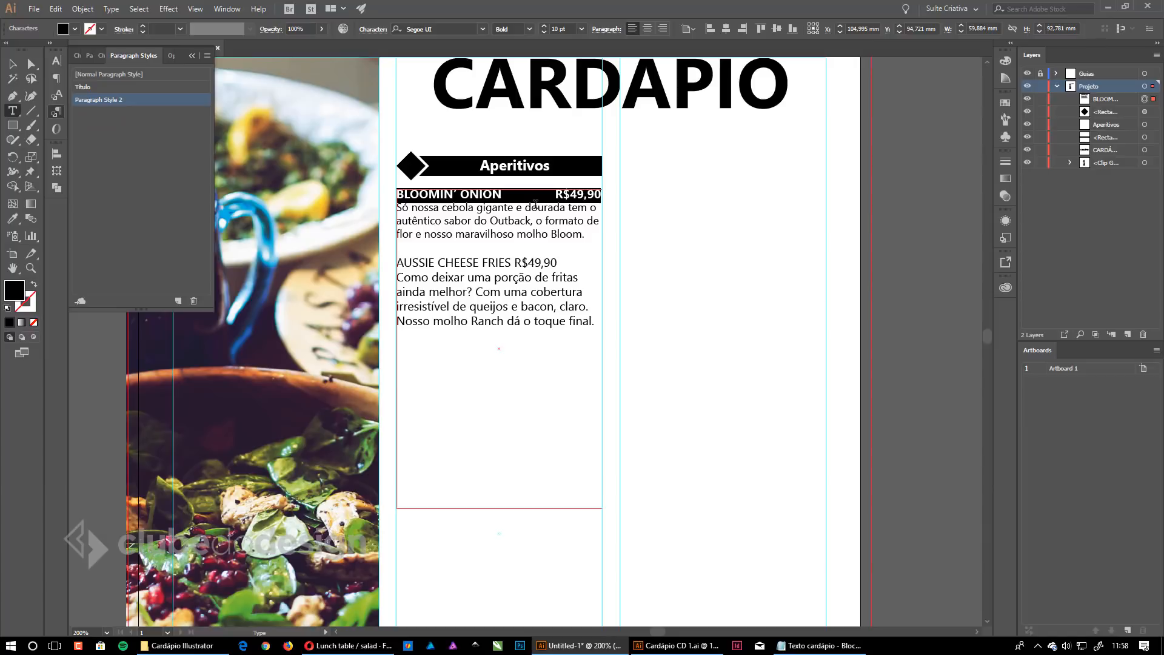
{"action": "double_click", "coordinate": [100, 100]}
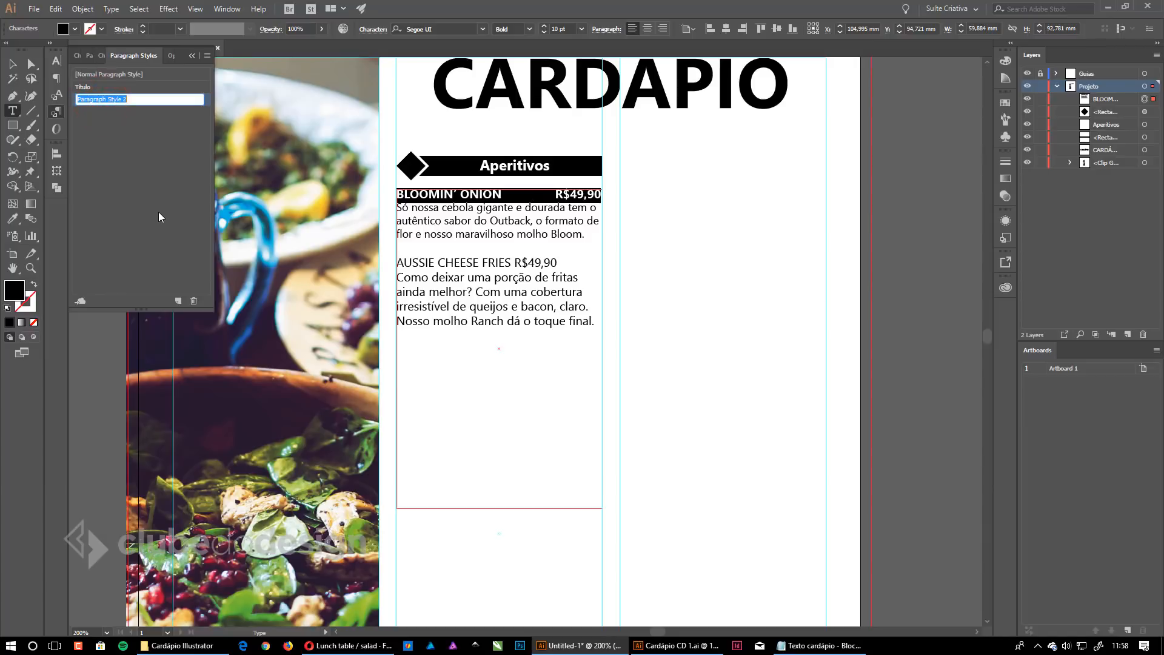
{"action": "type", "text": "Entradas"}
{"action": "key", "text": "Return"}
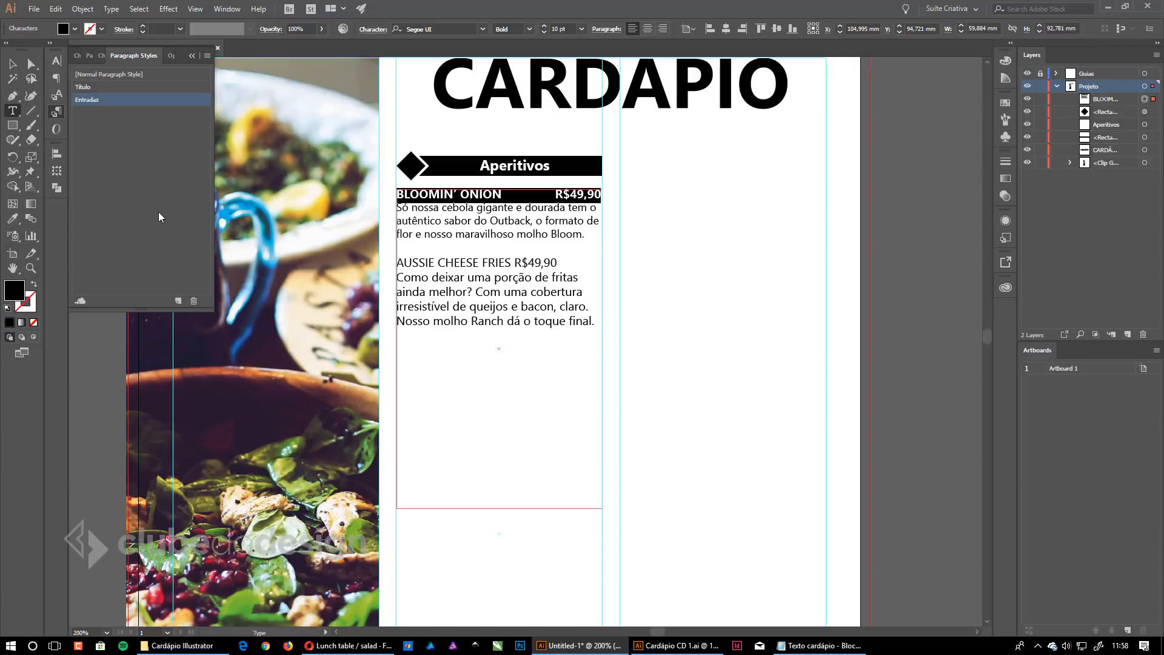
Create a paragraph style from the Bloomin' Onion description and name it Ingredientes.
{"action": "left_click", "coordinate": [525, 220]}
{"action": "left_click_drag", "start_coordinate": [585, 236], "coordinate": [396, 208]}
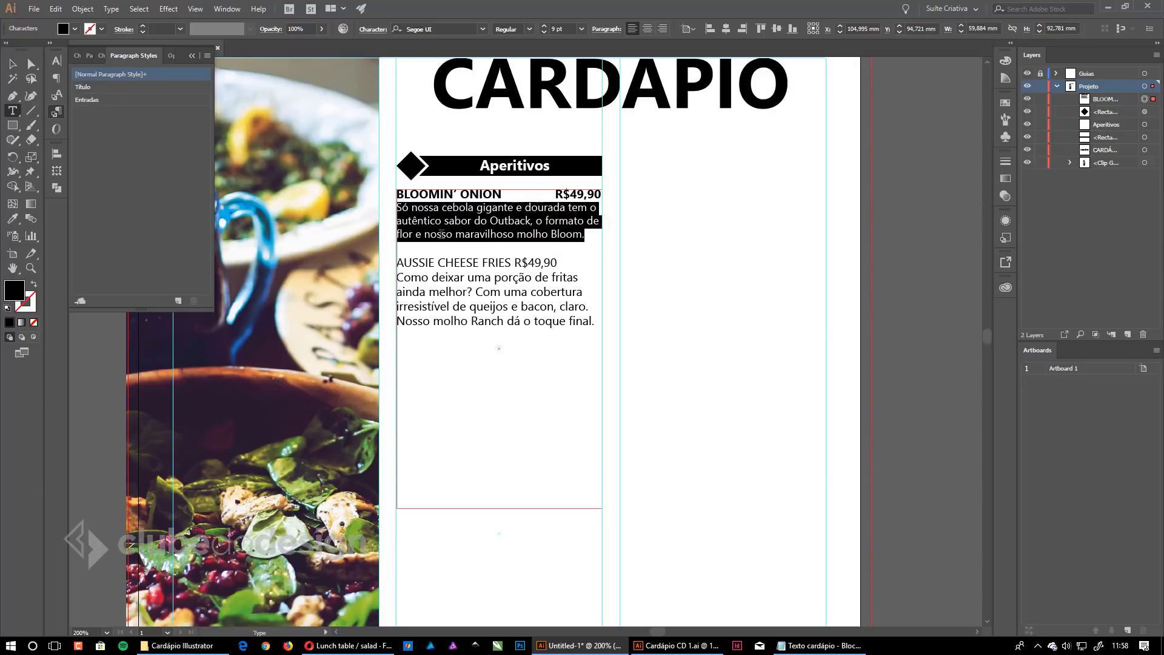
{"action": "left_click", "coordinate": [431, 230]}
{"action": "left_click_drag", "start_coordinate": [396, 208], "coordinate": [531, 219]}
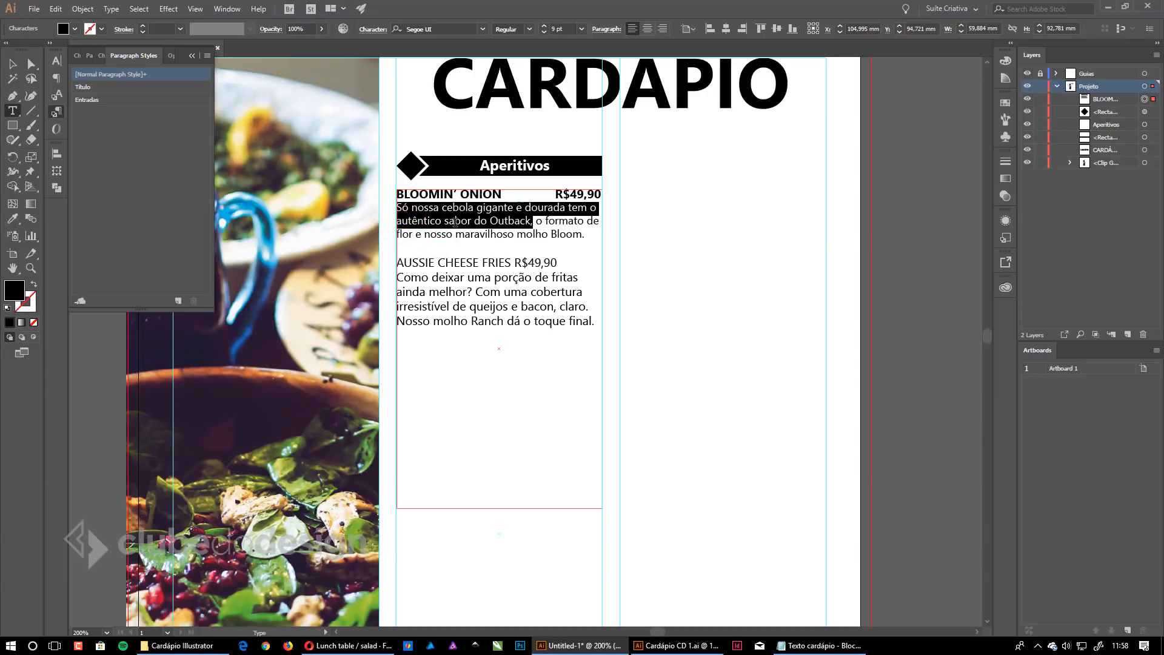
{"action": "left_click", "coordinate": [463, 213]}
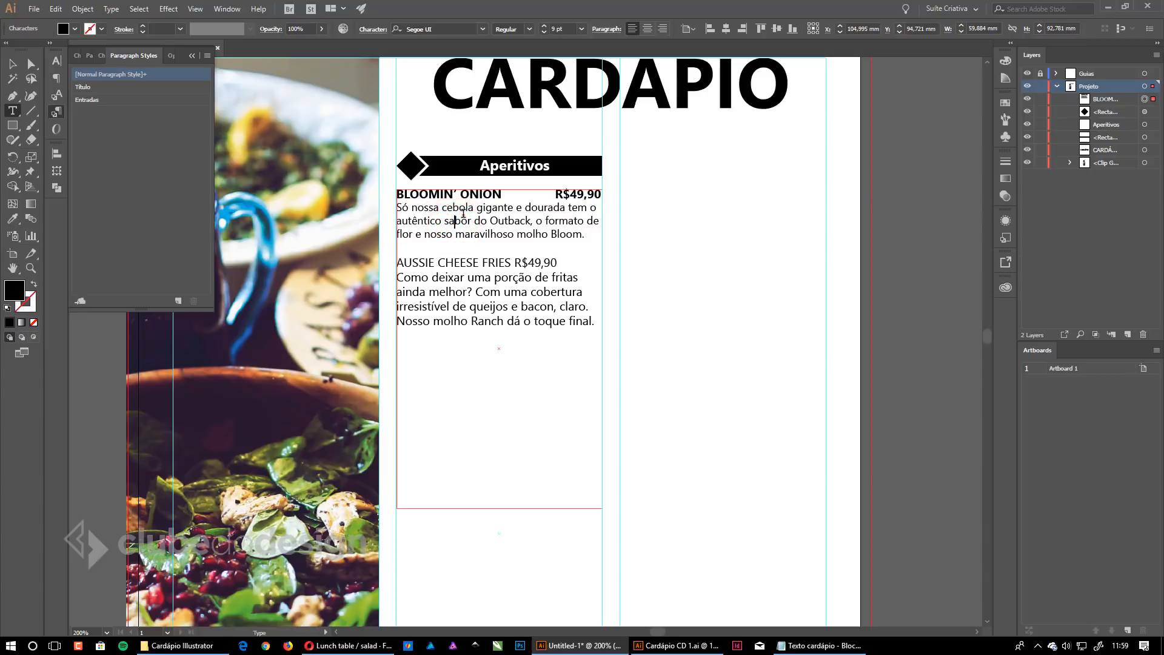
{"action": "left_click_drag", "start_coordinate": [396, 207], "coordinate": [584, 233]}
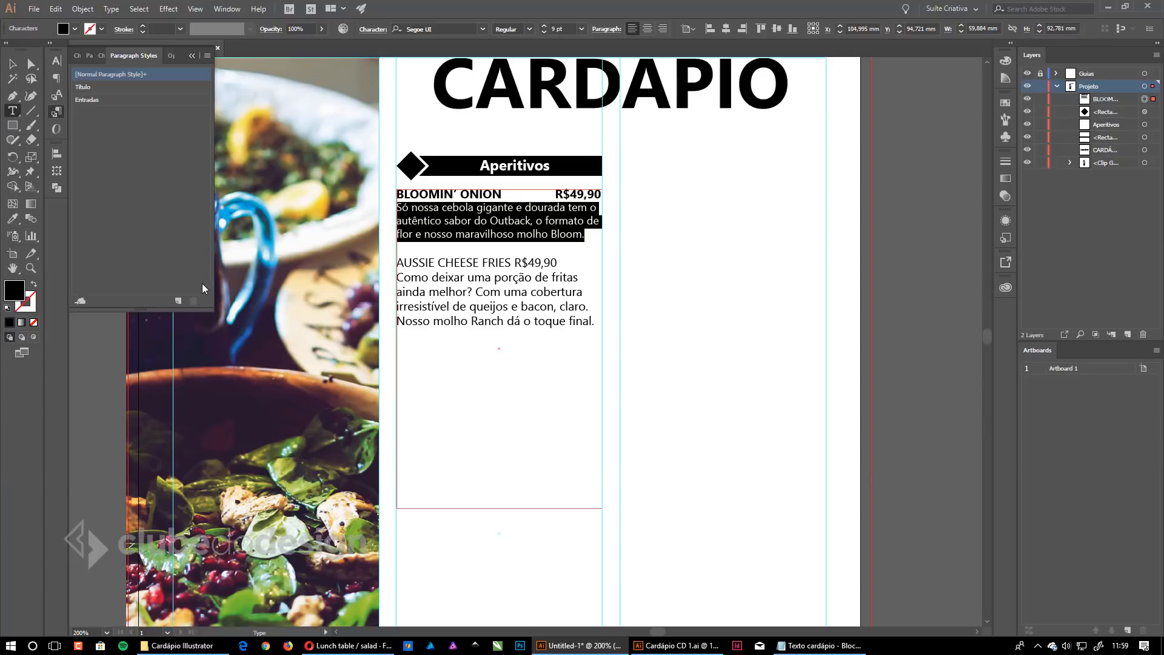
{"action": "left_click", "coordinate": [179, 300]}
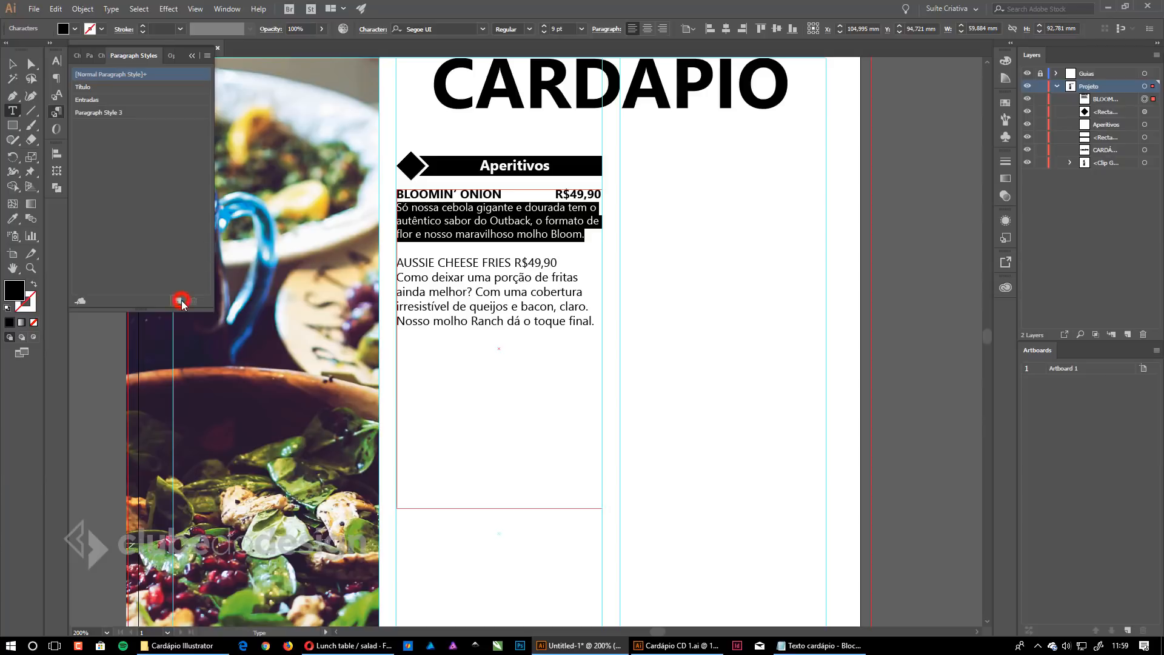
{"action": "double_click", "coordinate": [101, 112]}
{"action": "type", "text": "Ingredientes"}
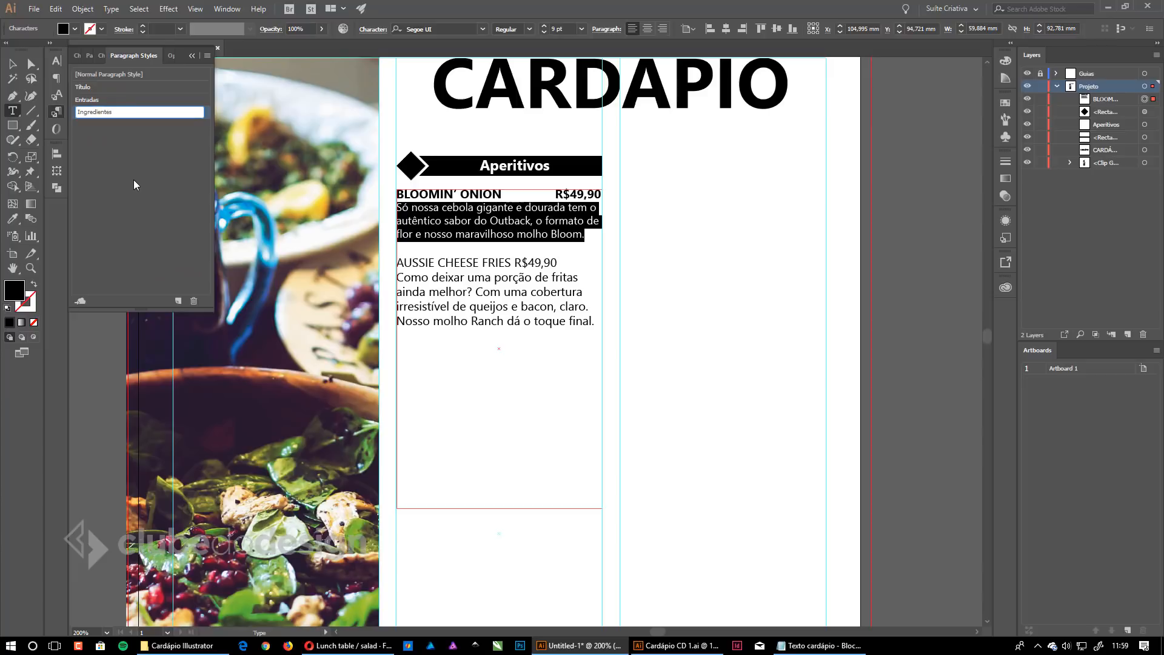
{"action": "key", "text": "Return"}
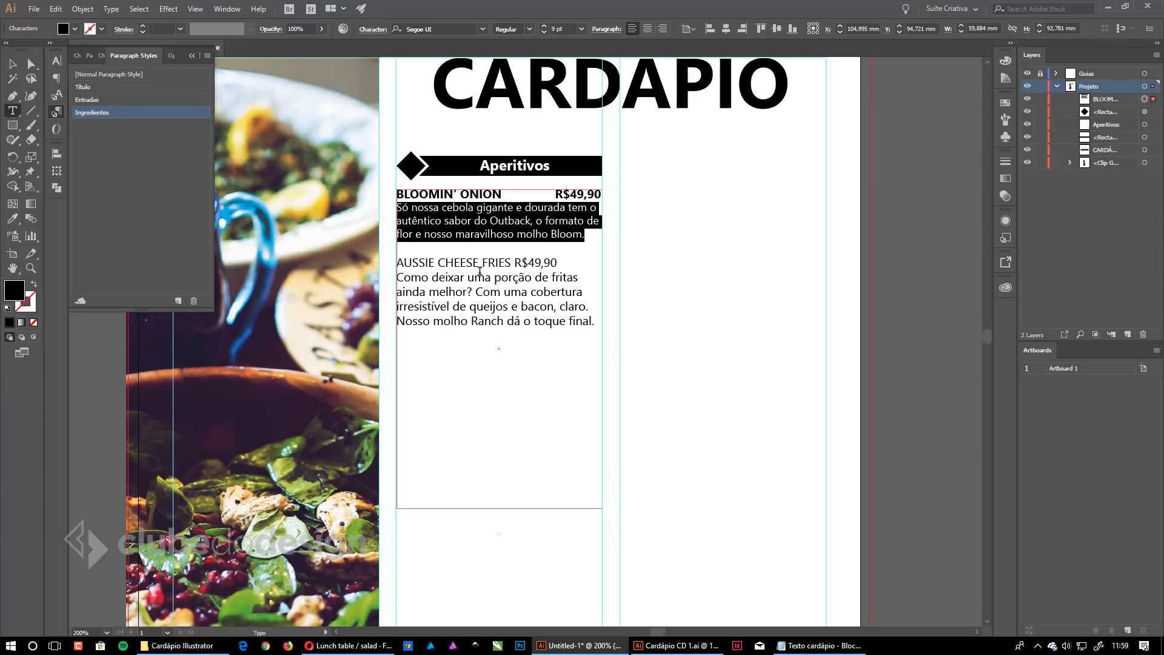
Apply the Entradas style to the Aussie Cheese Fries title line, clearing its overrides, and insert a tab before the price.
{"action": "left_click_drag", "start_coordinate": [397, 263], "coordinate": [493, 262]}
{"action": "left_click", "coordinate": [493, 262]}
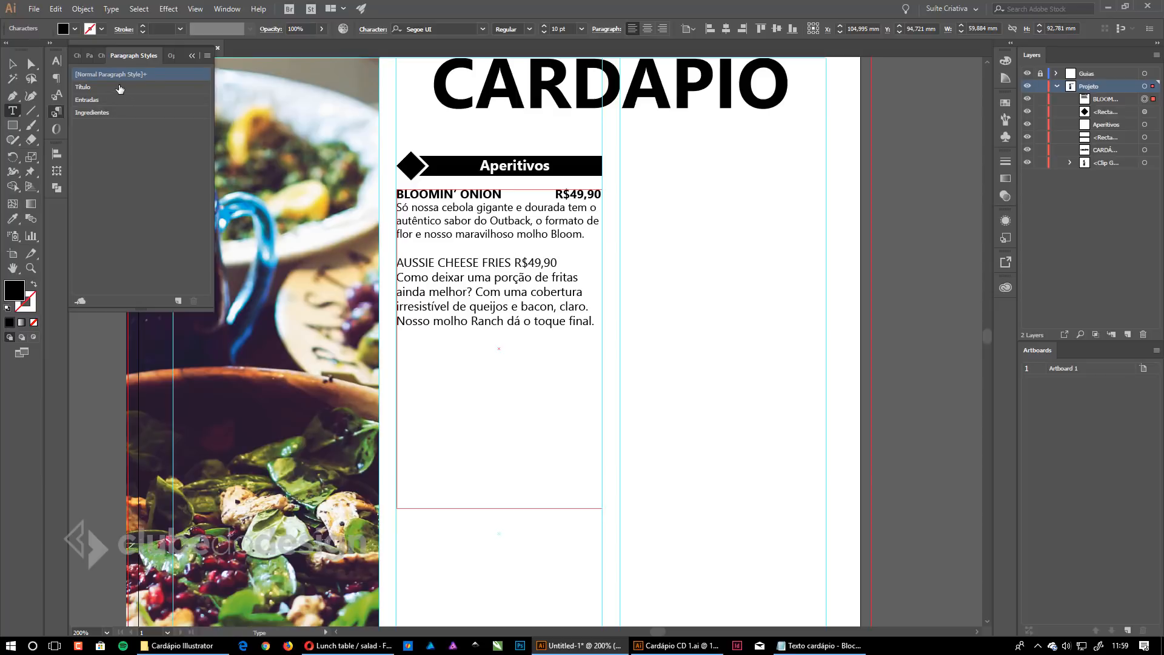
{"action": "left_click", "coordinate": [116, 100]}
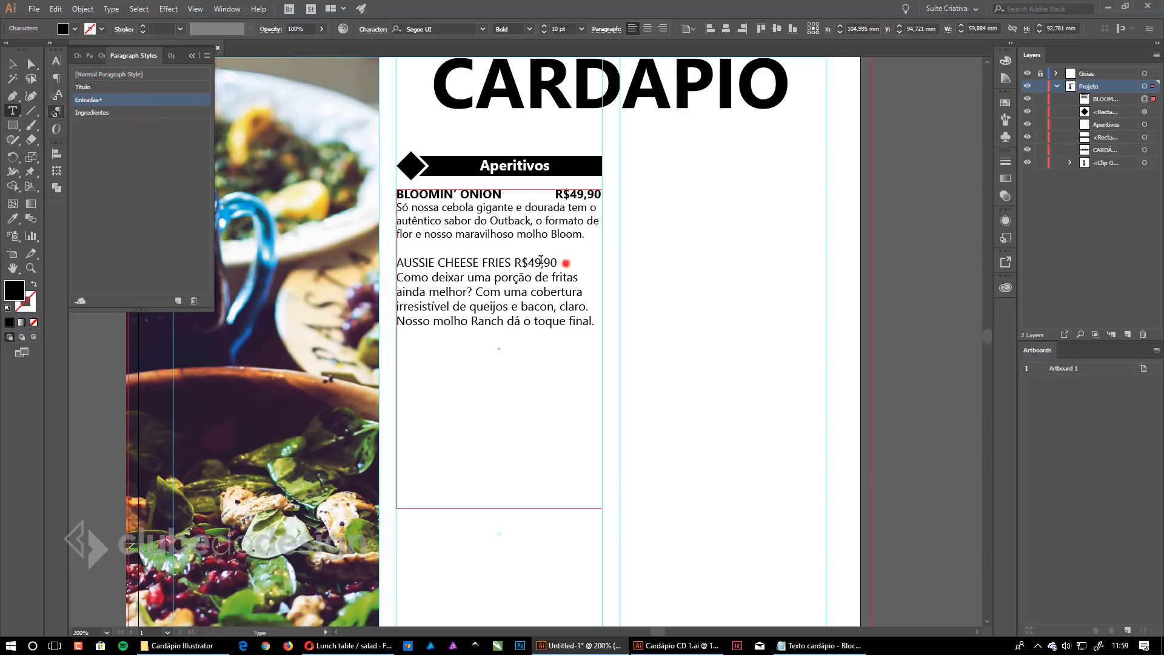
{"action": "triple_click", "coordinate": [564, 262]}
{"action": "left_click", "coordinate": [136, 100], "text": "alt"}
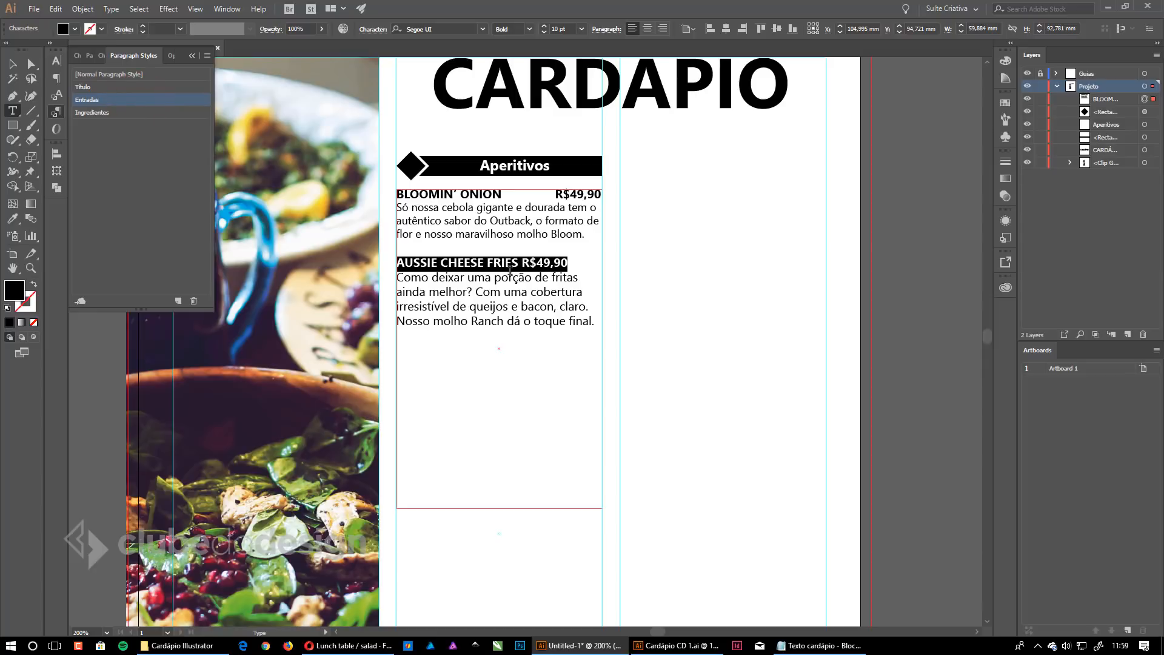
{"action": "left_click", "coordinate": [512, 262]}
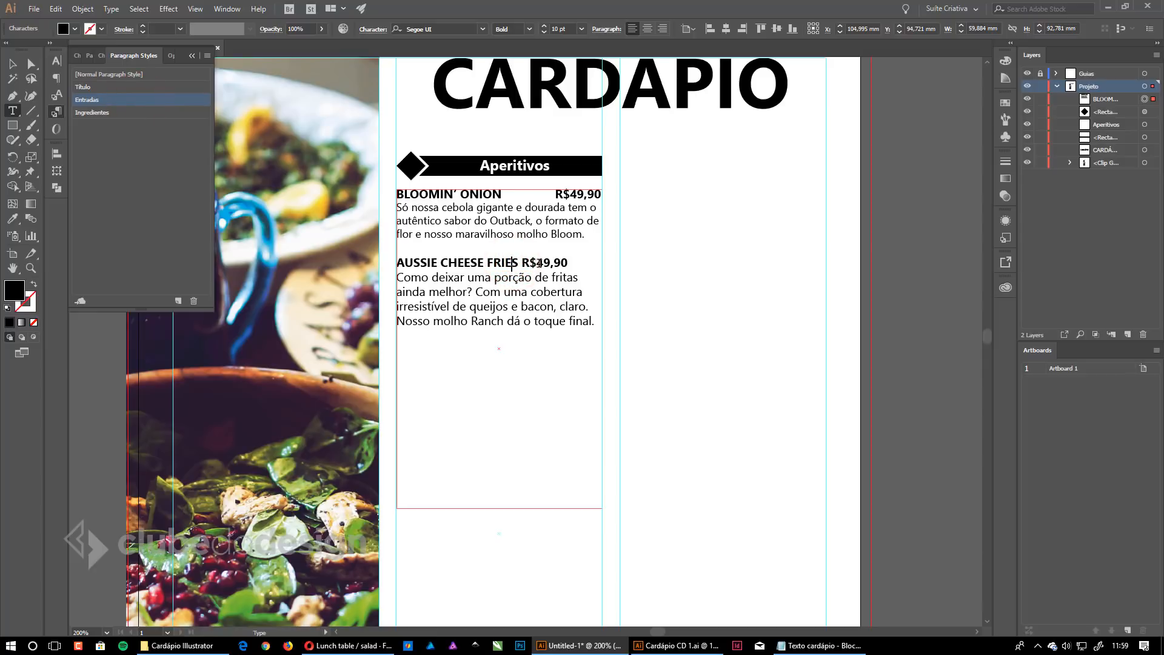
{"action": "left_click", "coordinate": [535, 267]}
{"action": "key", "text": "Tab"}
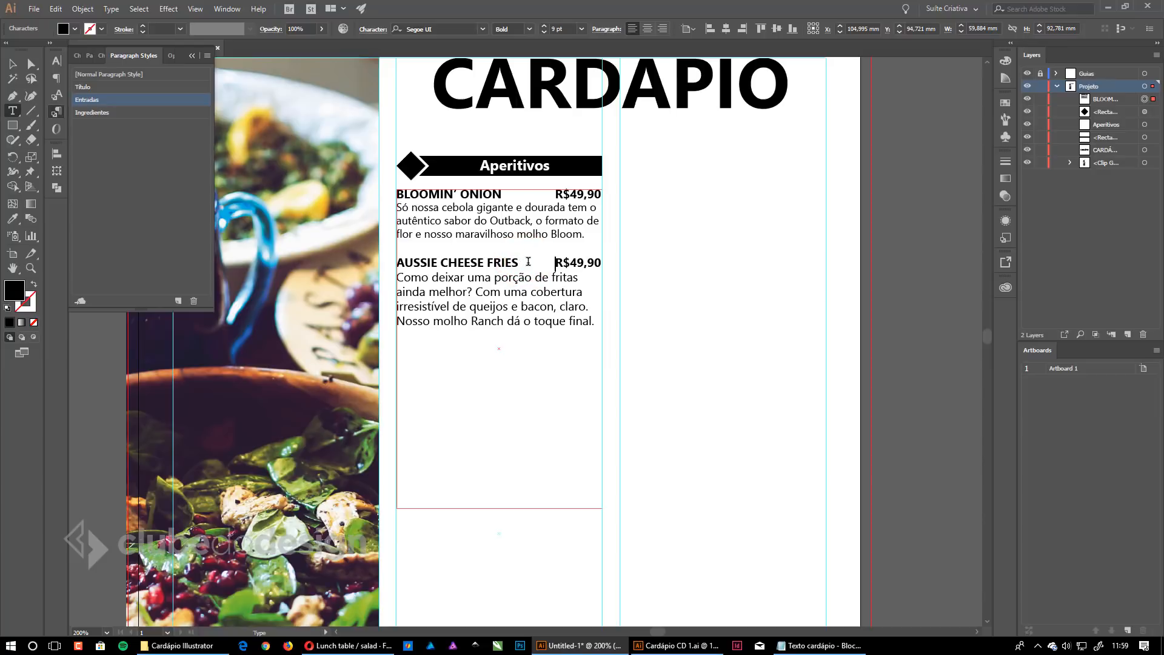
Apply the Ingredientes paragraph style to the Aussie Cheese Fries description and deselect the text frame.
{"action": "left_click_drag", "start_coordinate": [400, 276], "coordinate": [623, 323]}
{"action": "left_click", "coordinate": [110, 74]}
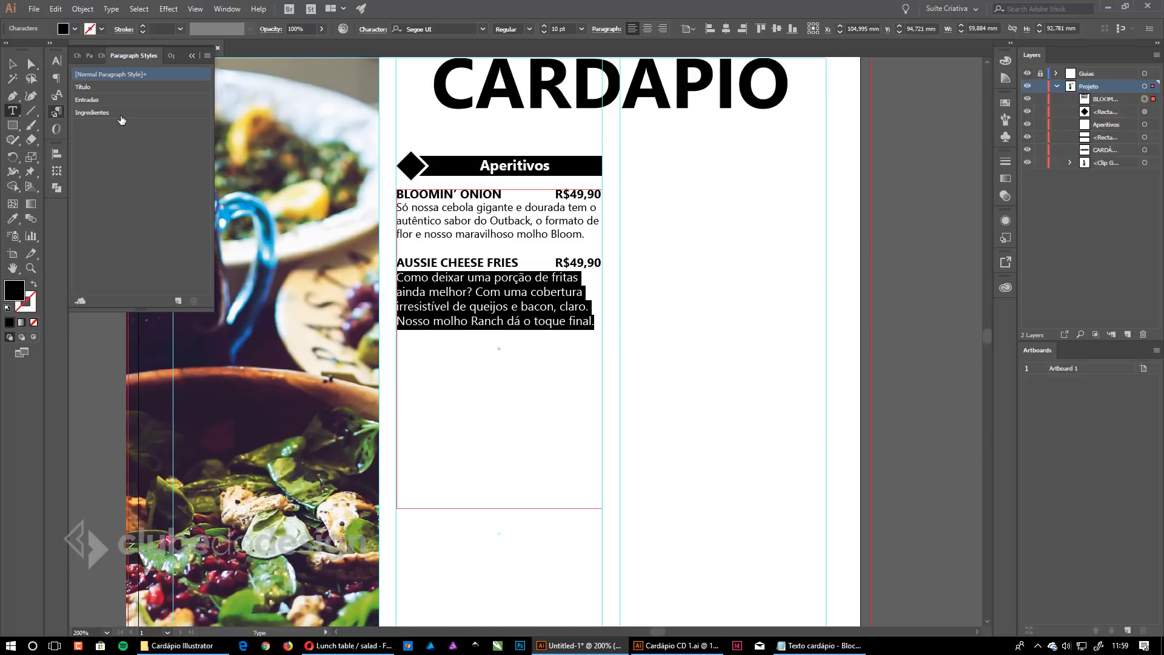
{"action": "left_click", "coordinate": [115, 112]}
{"action": "left_click", "coordinate": [13, 64]}
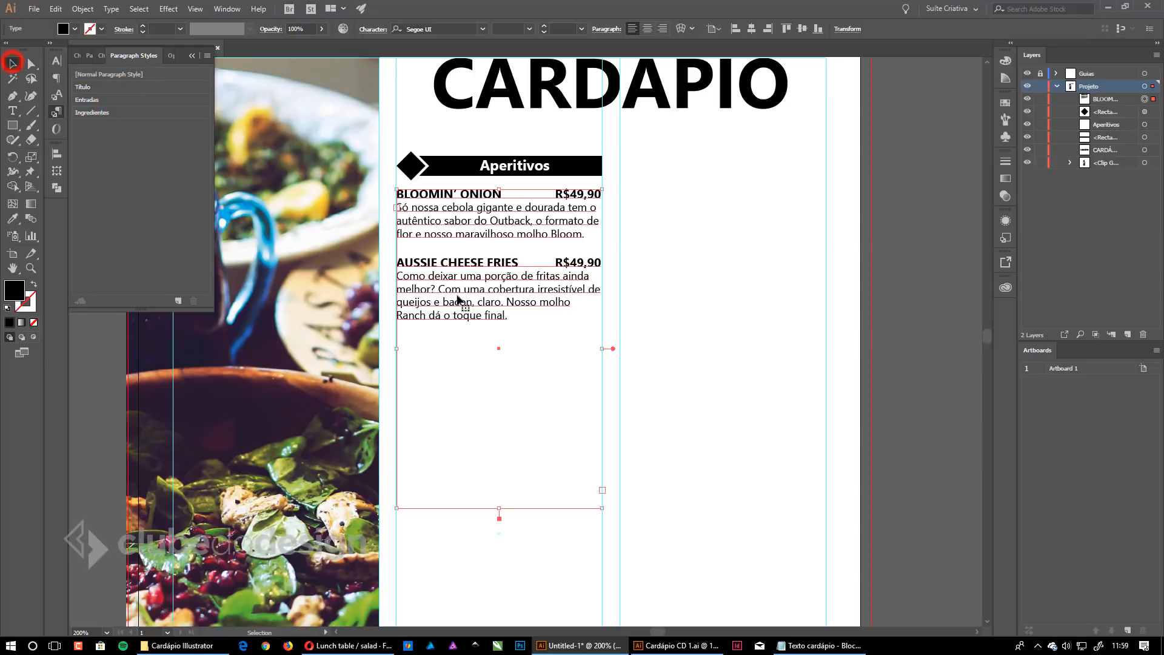
{"action": "left_click", "coordinate": [703, 314]}
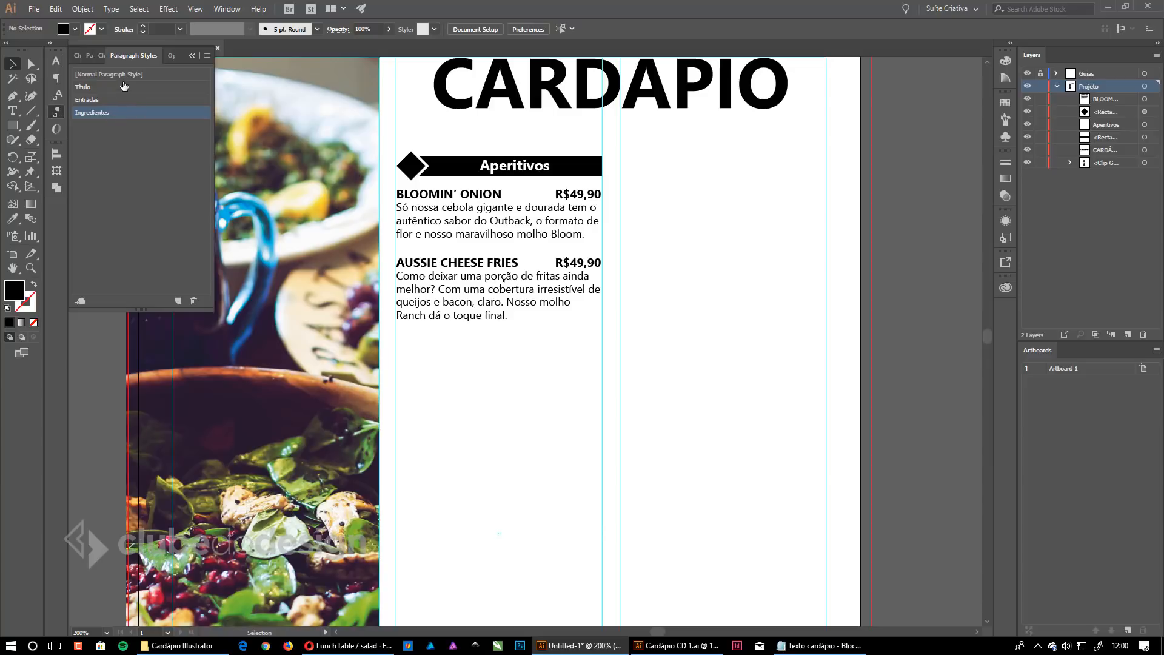
Recolour the Bloomin' Onion title line with the red swatch and enlarge it to 15 pt.
{"action": "double_click", "coordinate": [496, 214]}
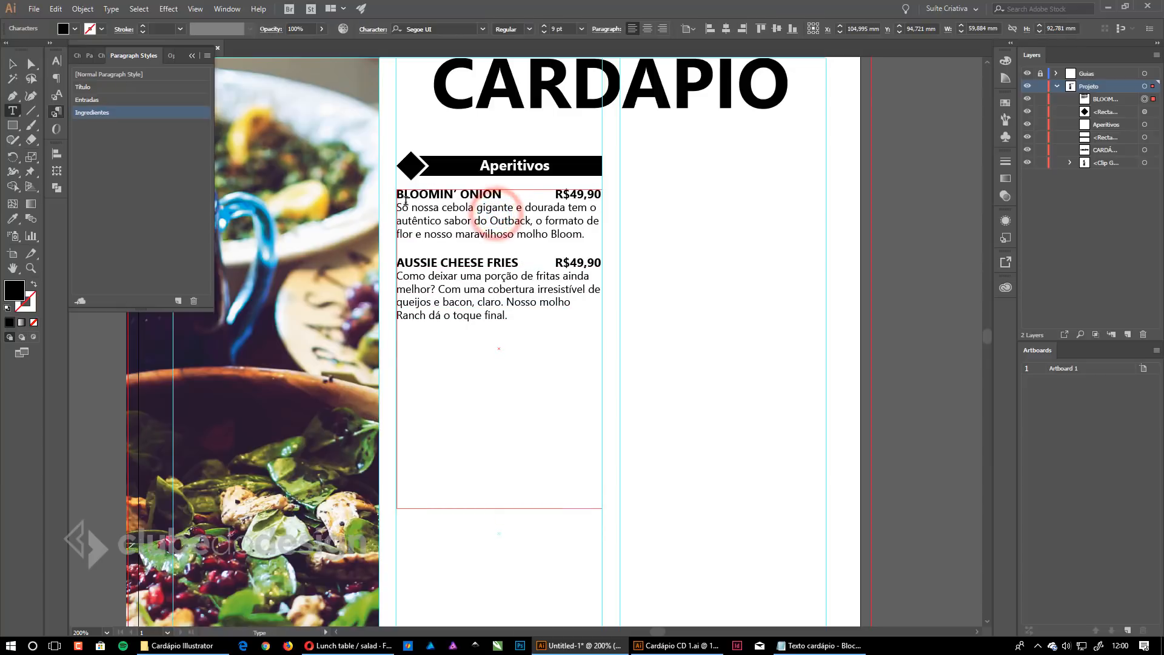
{"action": "left_click_drag", "start_coordinate": [398, 197], "coordinate": [609, 195]}
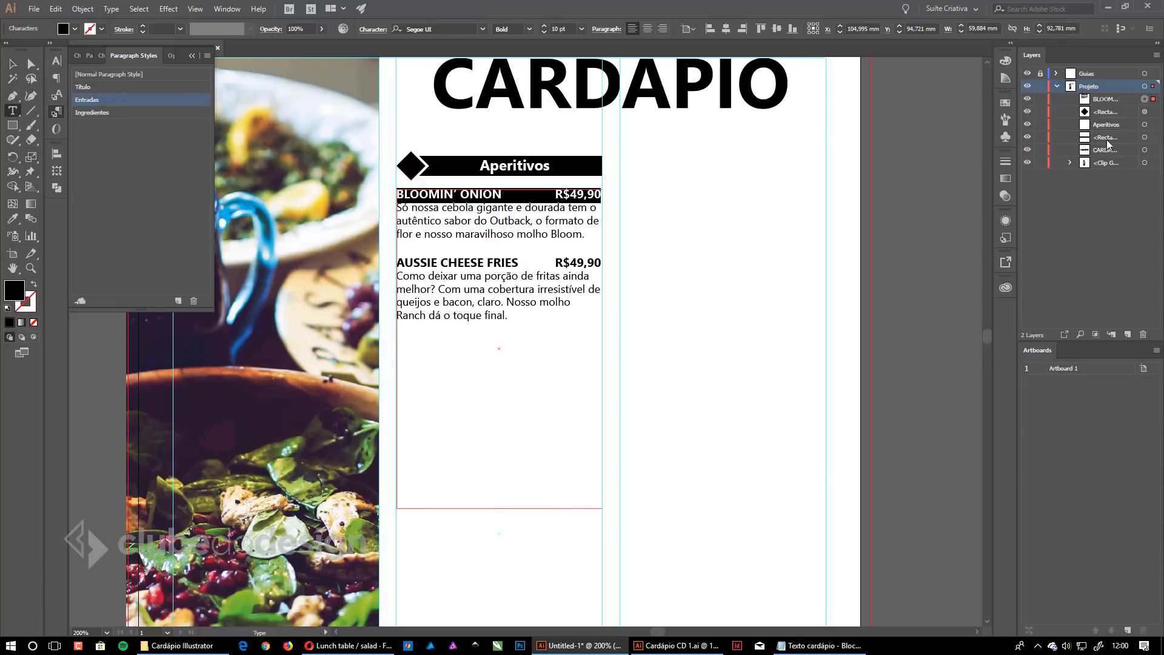
{"action": "left_click", "coordinate": [1005, 102]}
{"action": "left_click", "coordinate": [889, 135]}
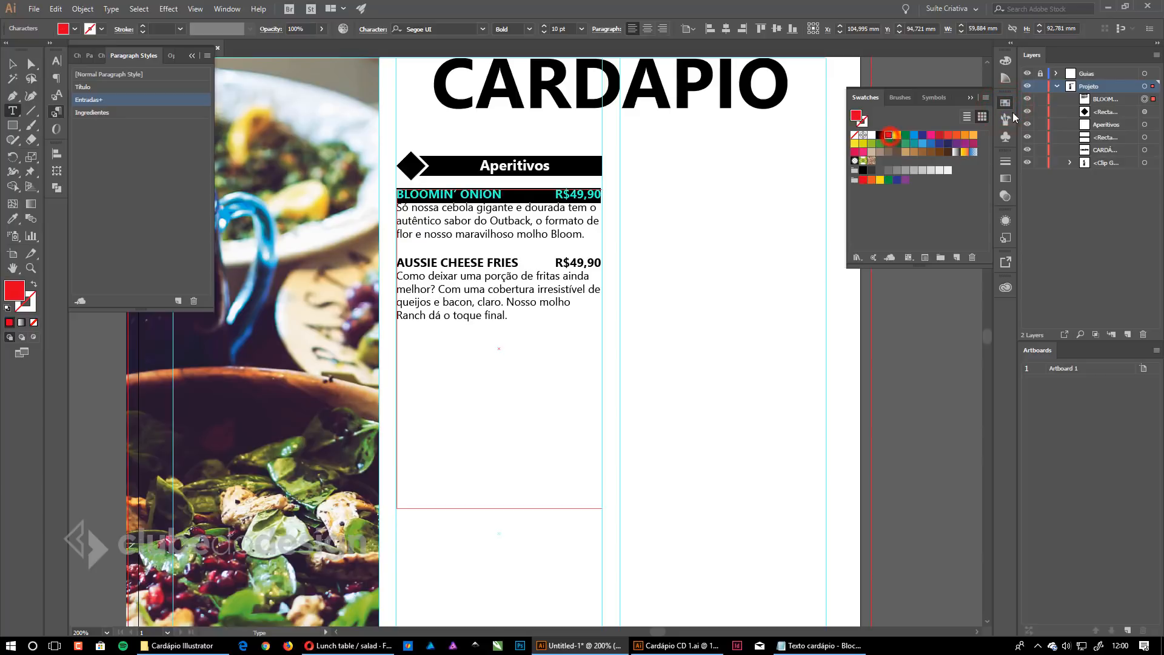
{"action": "left_click", "coordinate": [545, 26]}
{"action": "left_click", "coordinate": [545, 27]}
{"action": "left_click", "coordinate": [545, 26]}
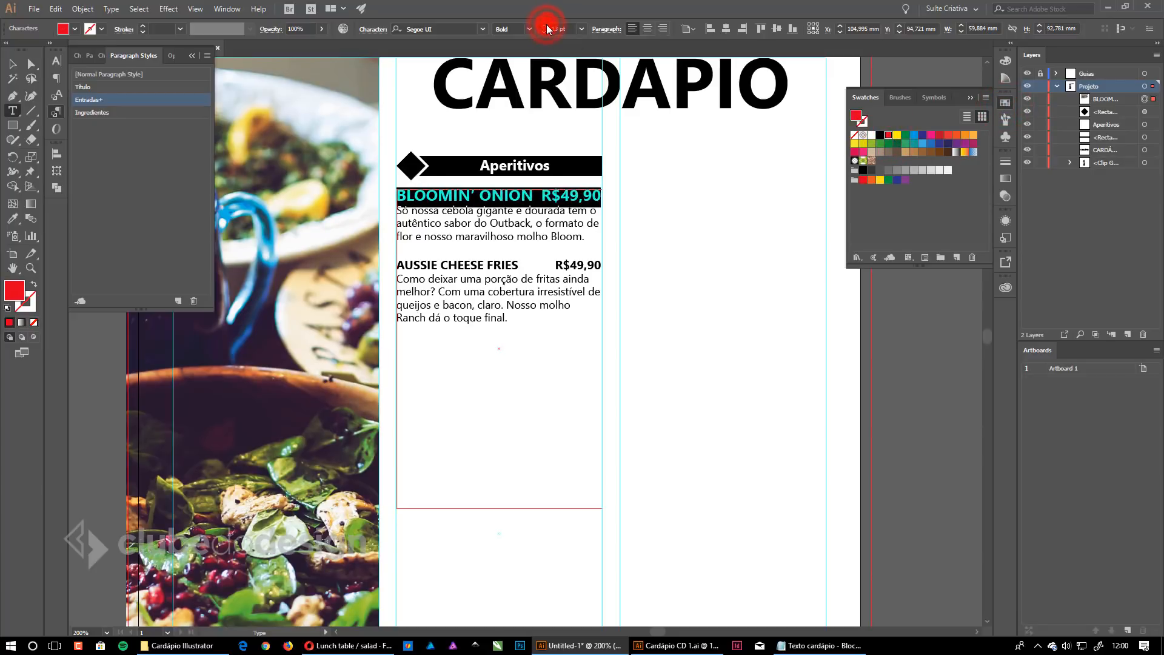
{"action": "left_click", "coordinate": [546, 26]}
{"action": "left_click", "coordinate": [545, 26]}
{"action": "left_click", "coordinate": [970, 97]}
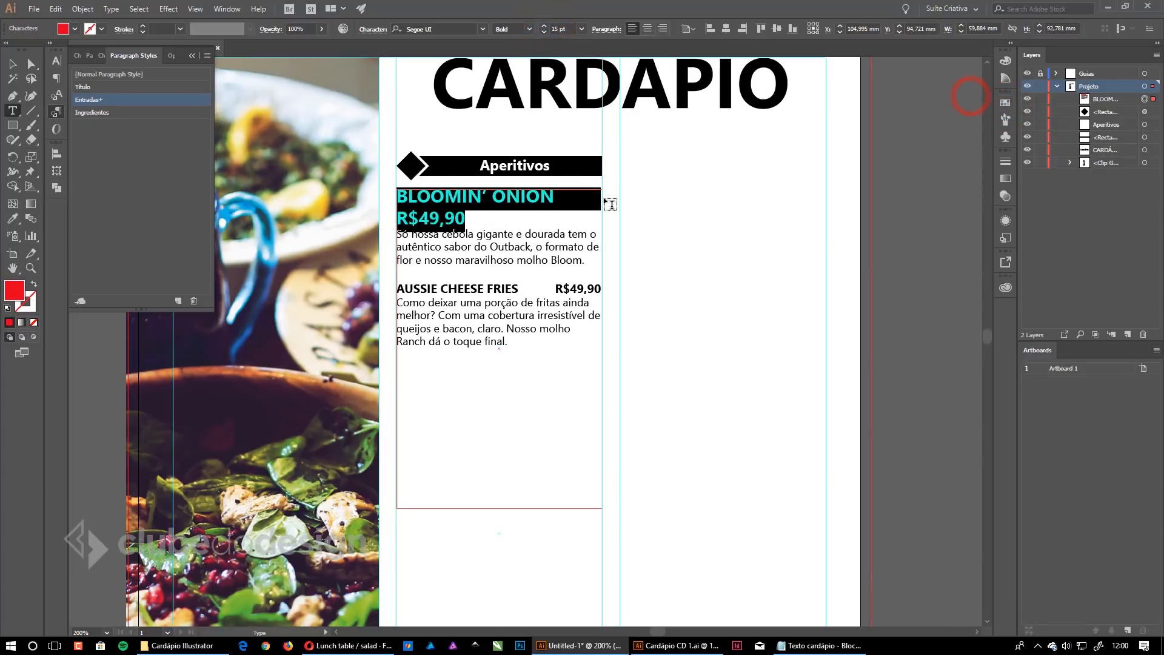
Reduce the Bloomin' Onion title line's font size to 10 pt.
{"action": "left_click", "coordinate": [508, 219]}
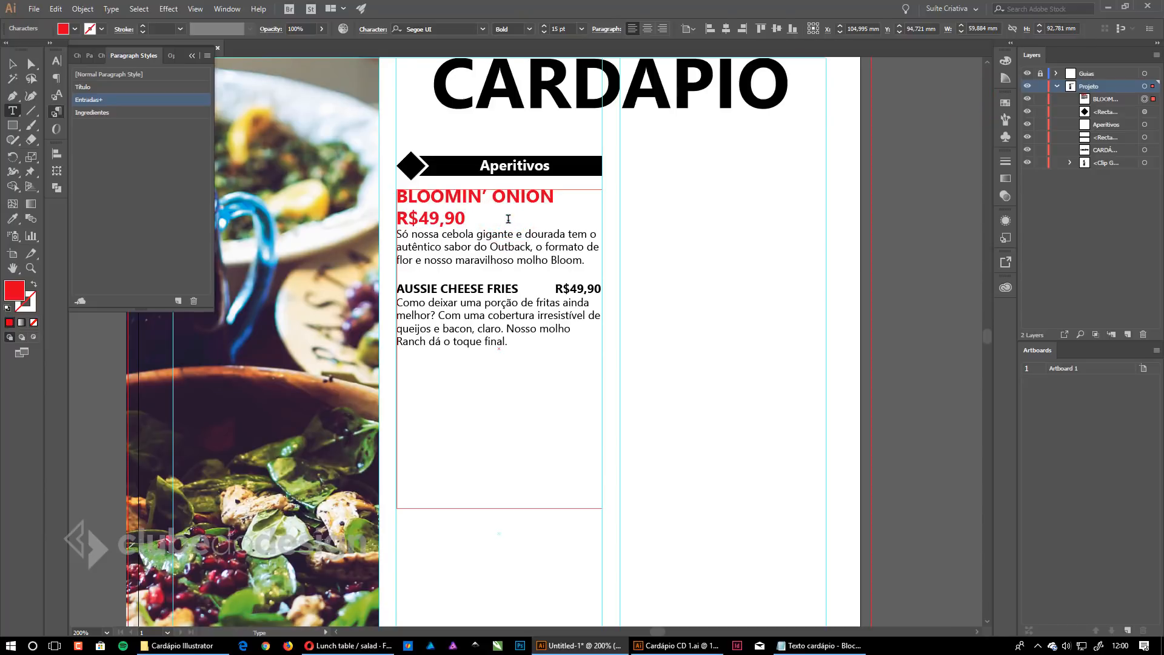
{"action": "triple_click", "coordinate": [508, 219]}
{"action": "key", "text": "ctrl+shift+comma"}
{"action": "key", "text": "ctrl+shift+comma"}
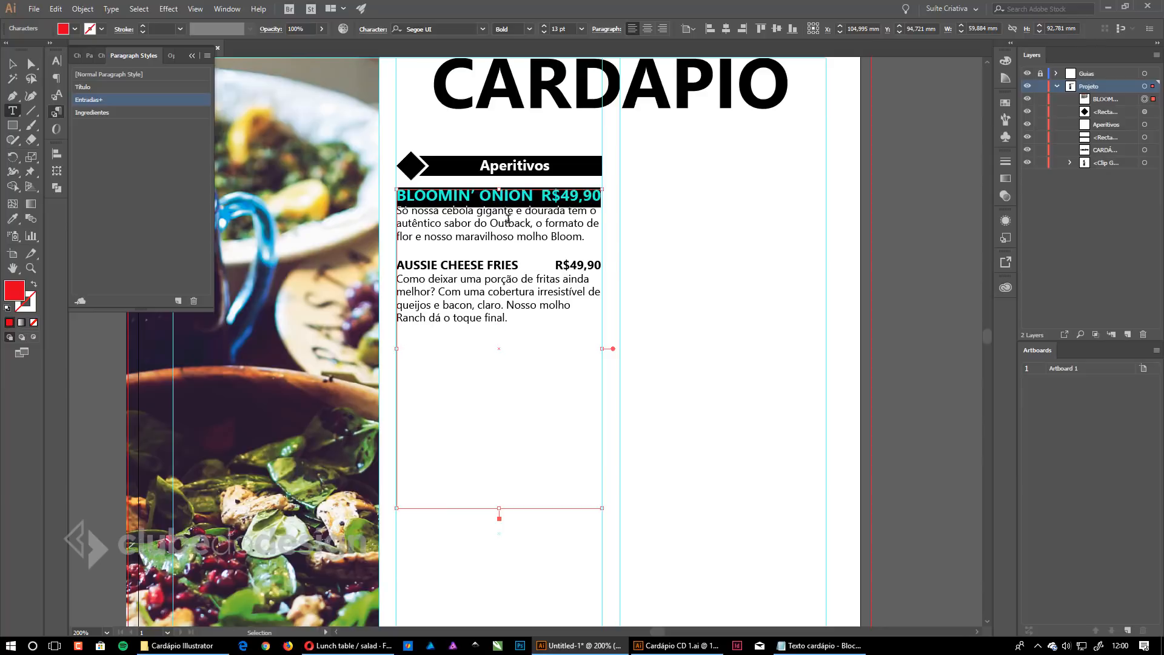
{"action": "key", "text": "ctrl+shift+comma"}
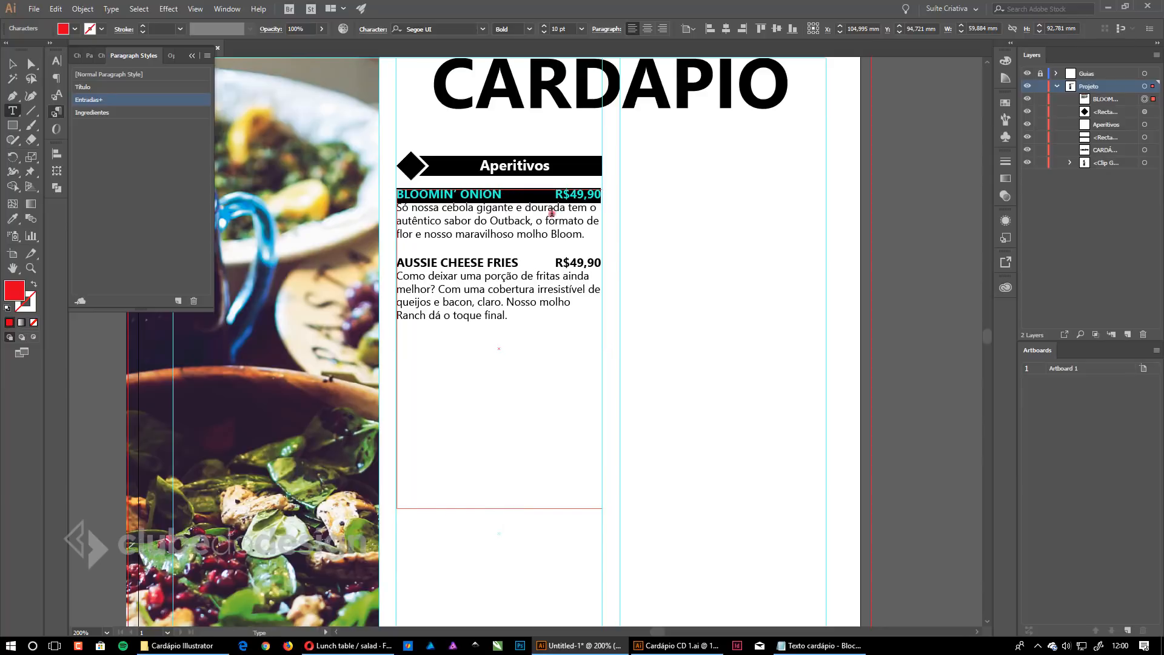
Undo the colour and size changes on the Bloomin' Onion title line and deselect the text frame.
{"action": "left_click", "coordinate": [551, 214]}
{"action": "key", "text": "ctrl+z"}
{"action": "left_click", "coordinate": [538, 192]}
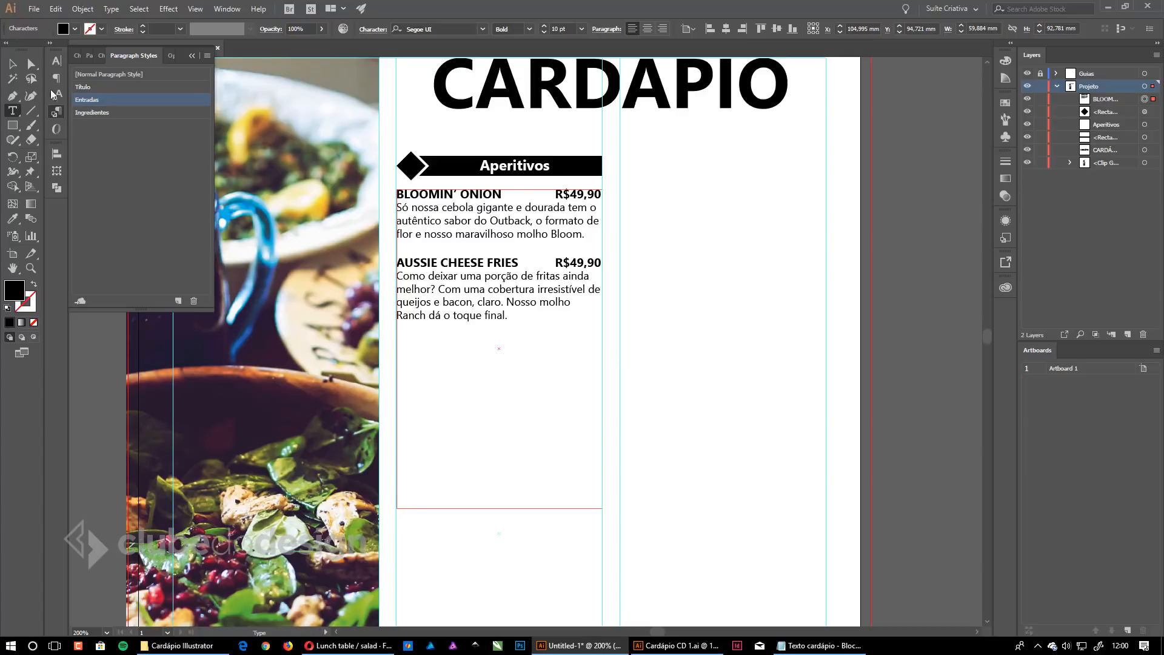
{"action": "key", "text": "Escape"}
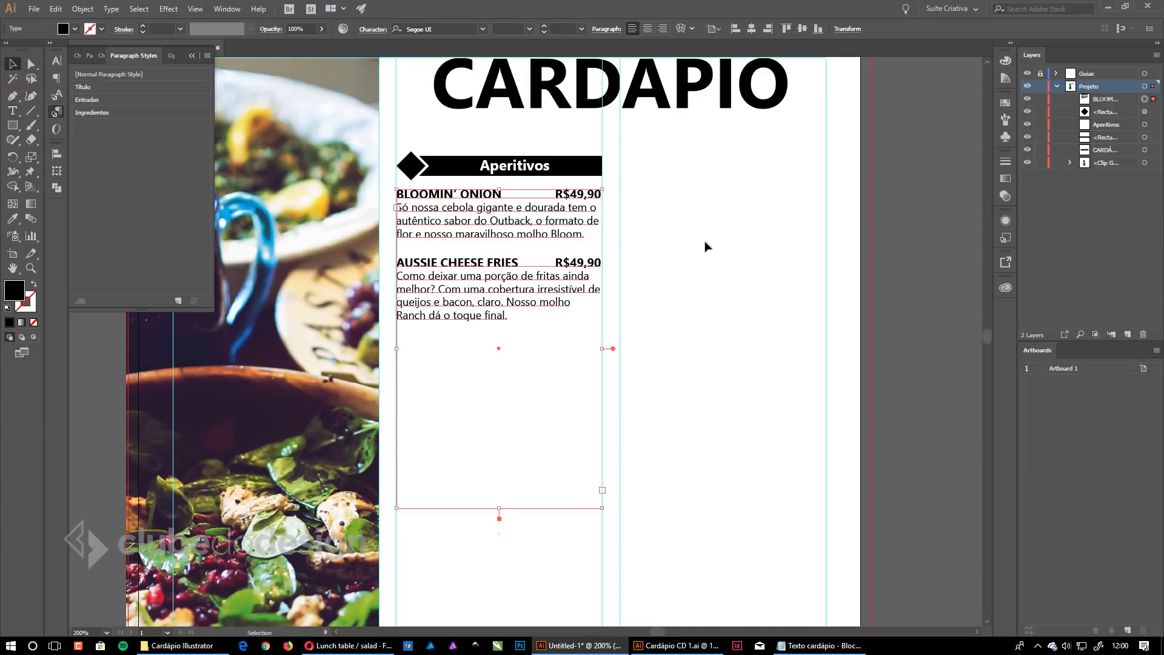
{"action": "left_click", "coordinate": [705, 244]}
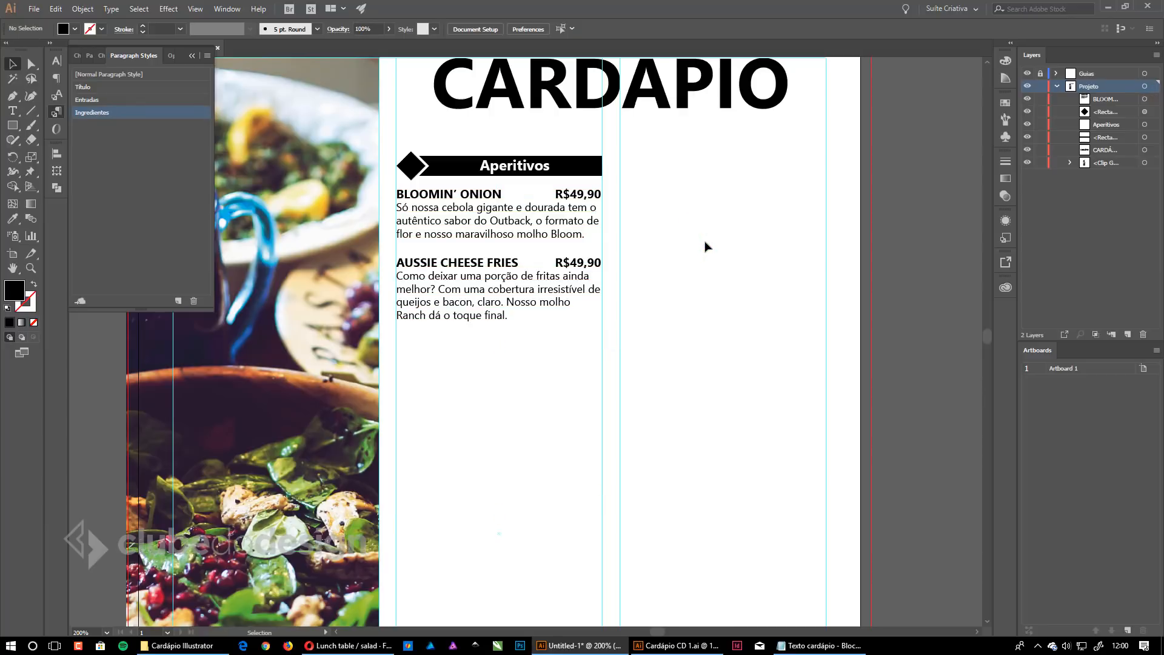
{"action": "left_click", "coordinate": [707, 243]}
{"action": "left_click", "coordinate": [774, 204]}
{"action": "double_click", "coordinate": [525, 232]}
{"action": "left_click_drag", "start_coordinate": [584, 234], "coordinate": [395, 210]}
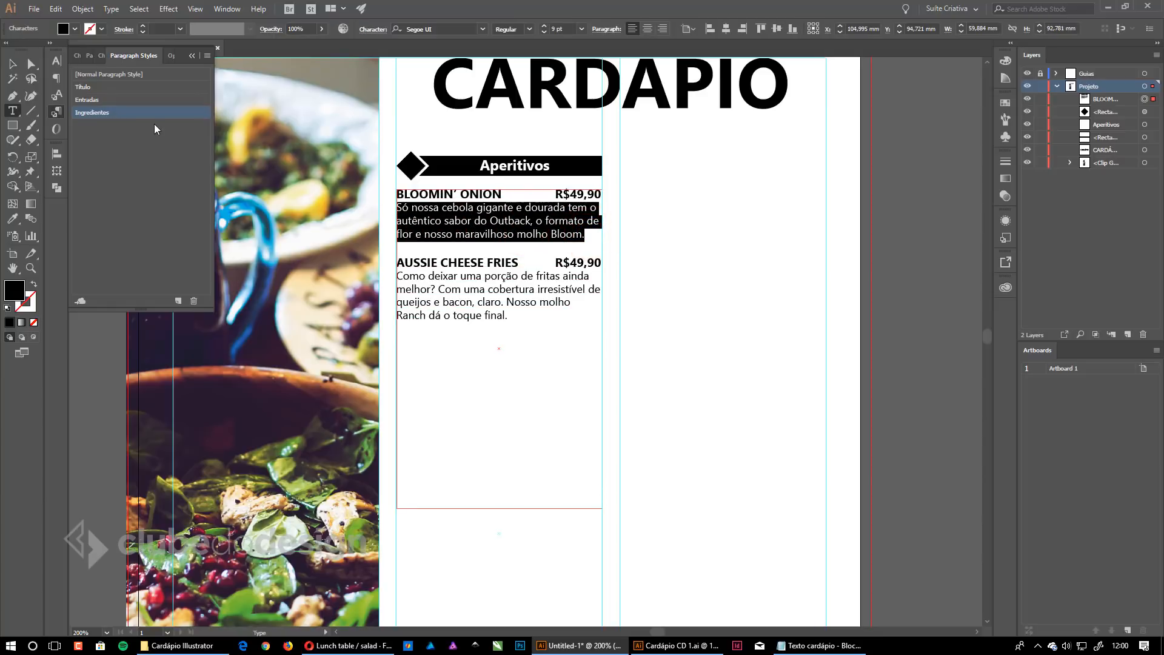
{"action": "left_click", "coordinate": [12, 63]}
{"action": "left_click", "coordinate": [682, 205]}
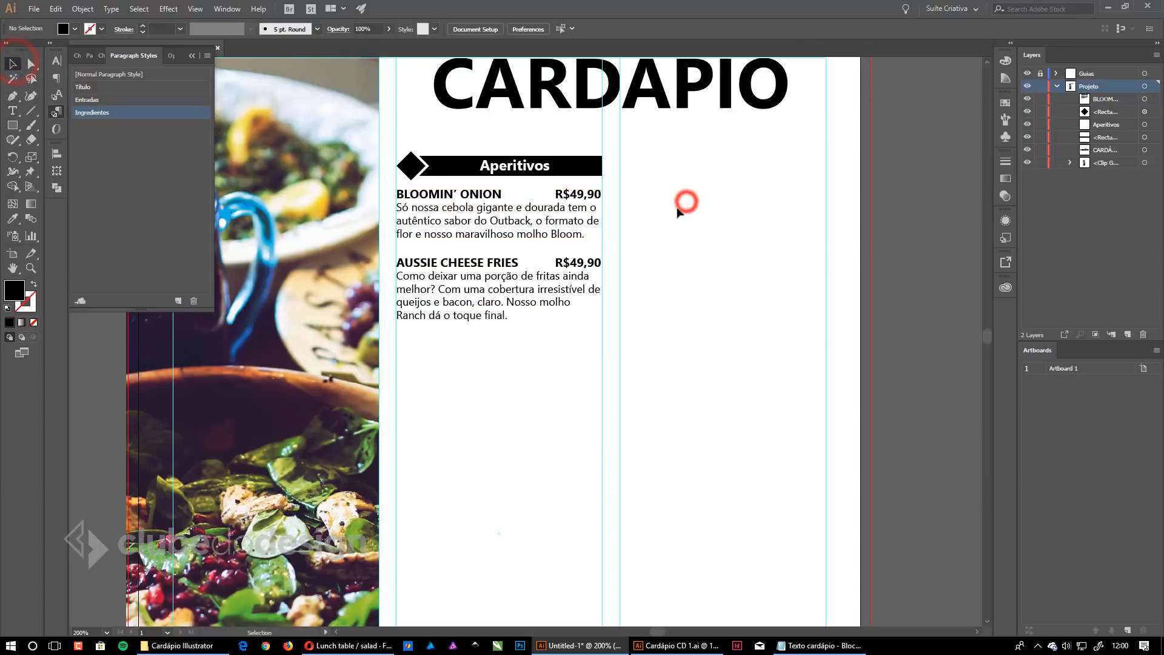
Edit the Ingredientes paragraph style to use the Italic font style at 8 pt.
{"action": "double_click", "coordinate": [159, 116]}
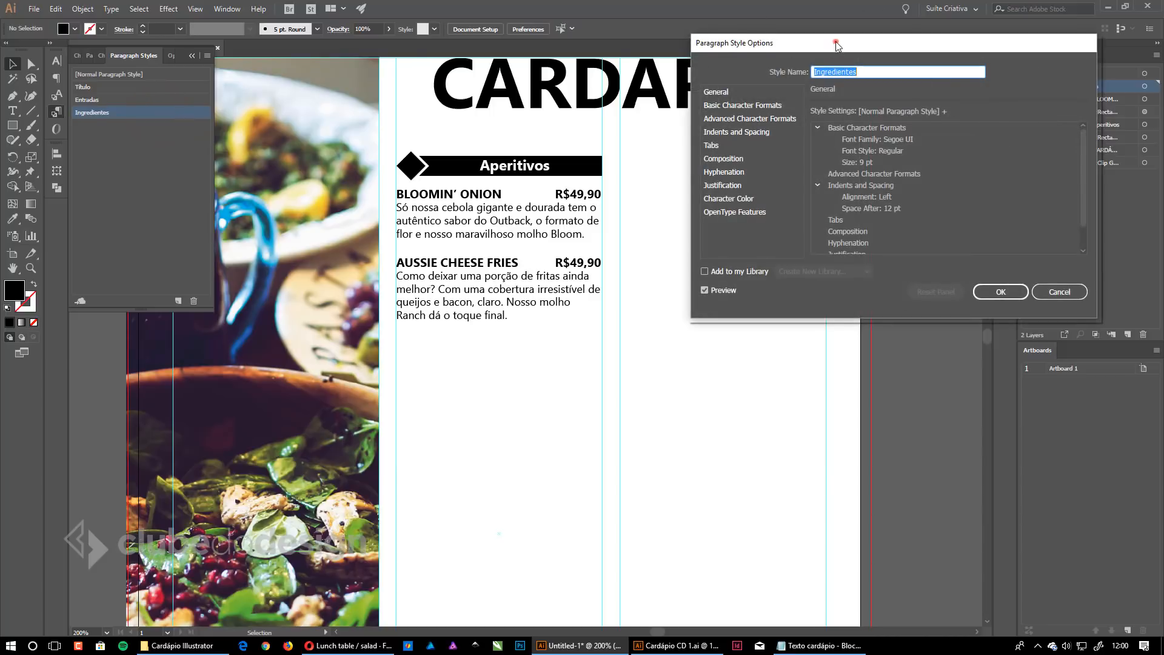
{"action": "left_click_drag", "start_coordinate": [841, 46], "coordinate": [769, 75]}
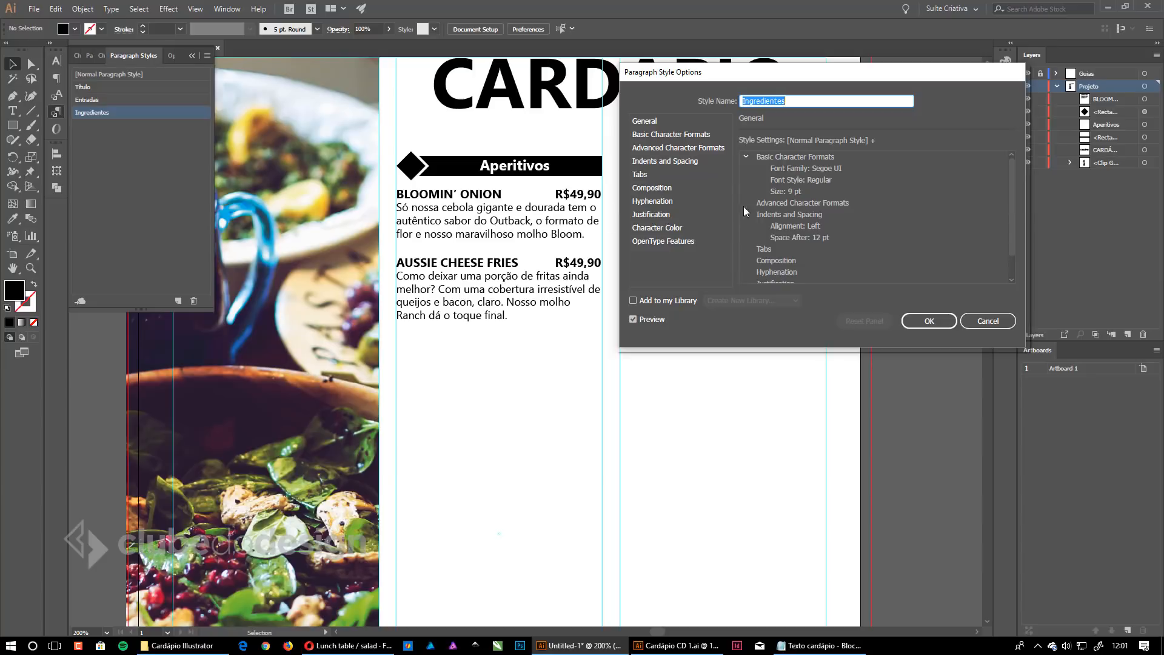
{"action": "left_click", "coordinate": [692, 138]}
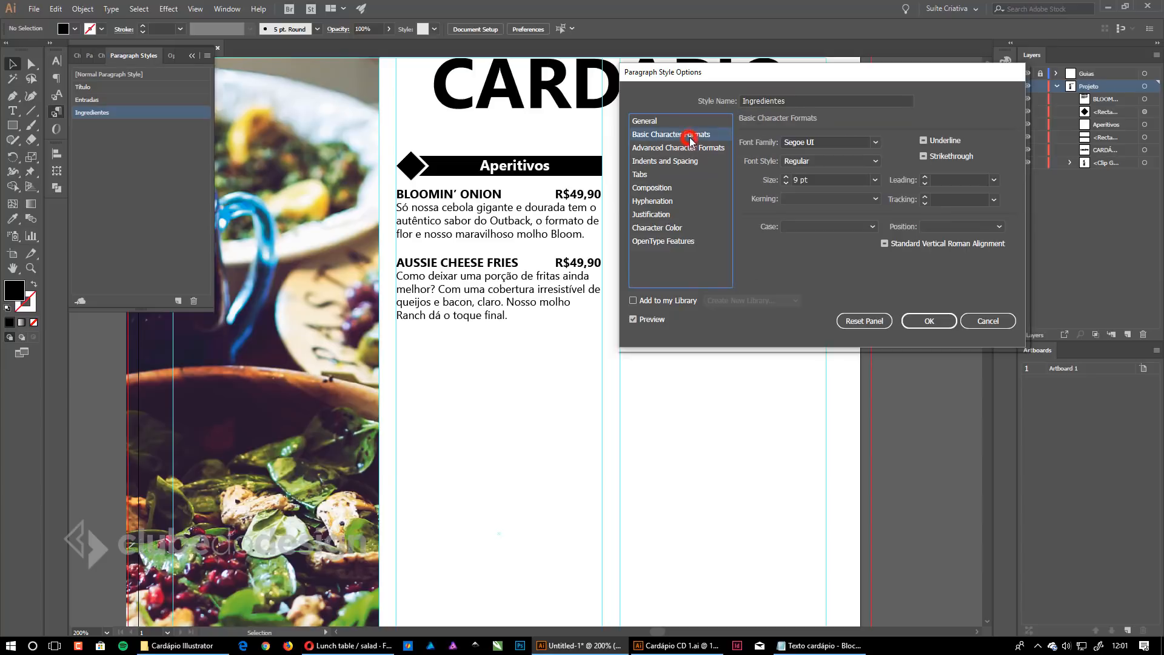
{"action": "left_click", "coordinate": [876, 161]}
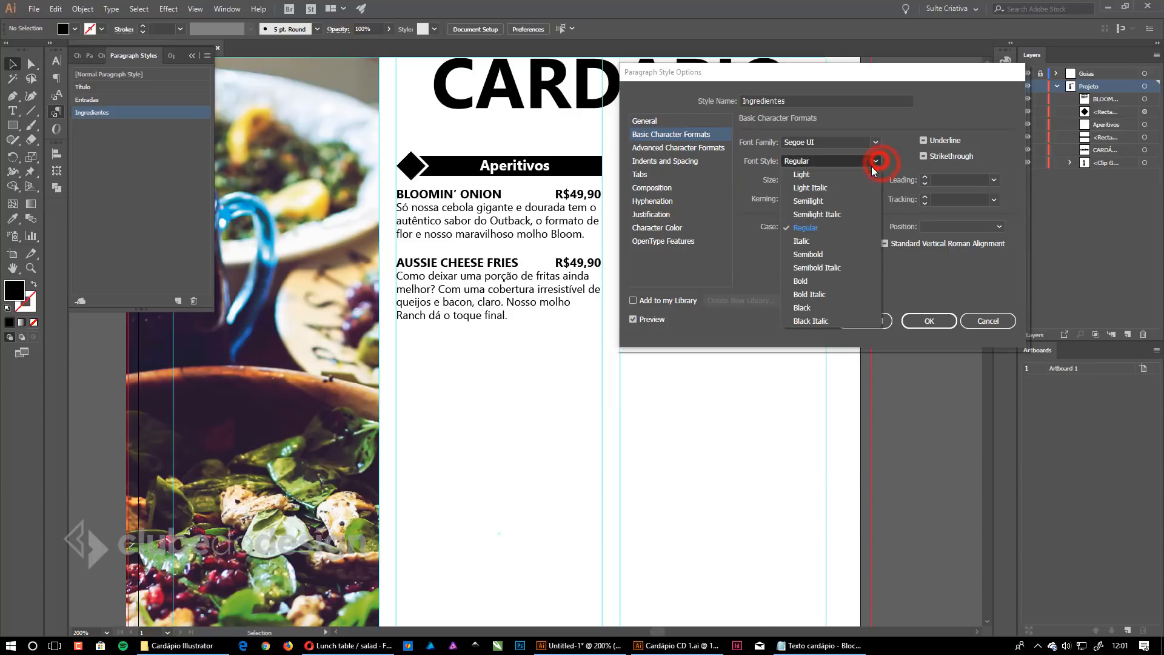
{"action": "left_click", "coordinate": [813, 248]}
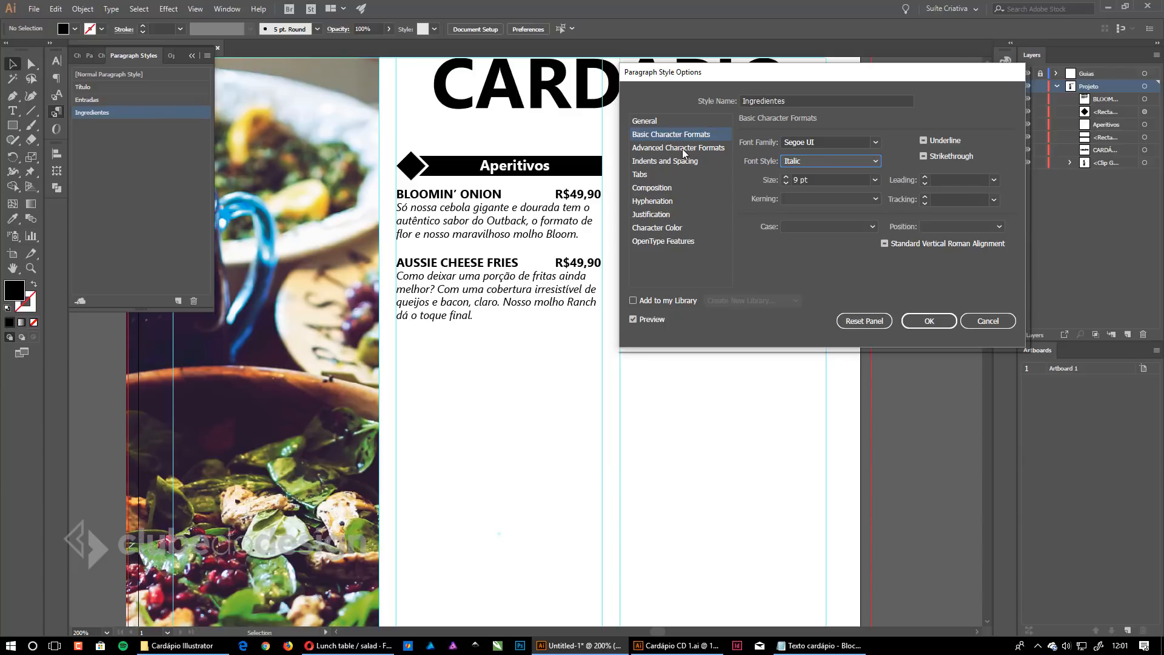
{"action": "left_click", "coordinate": [785, 183]}
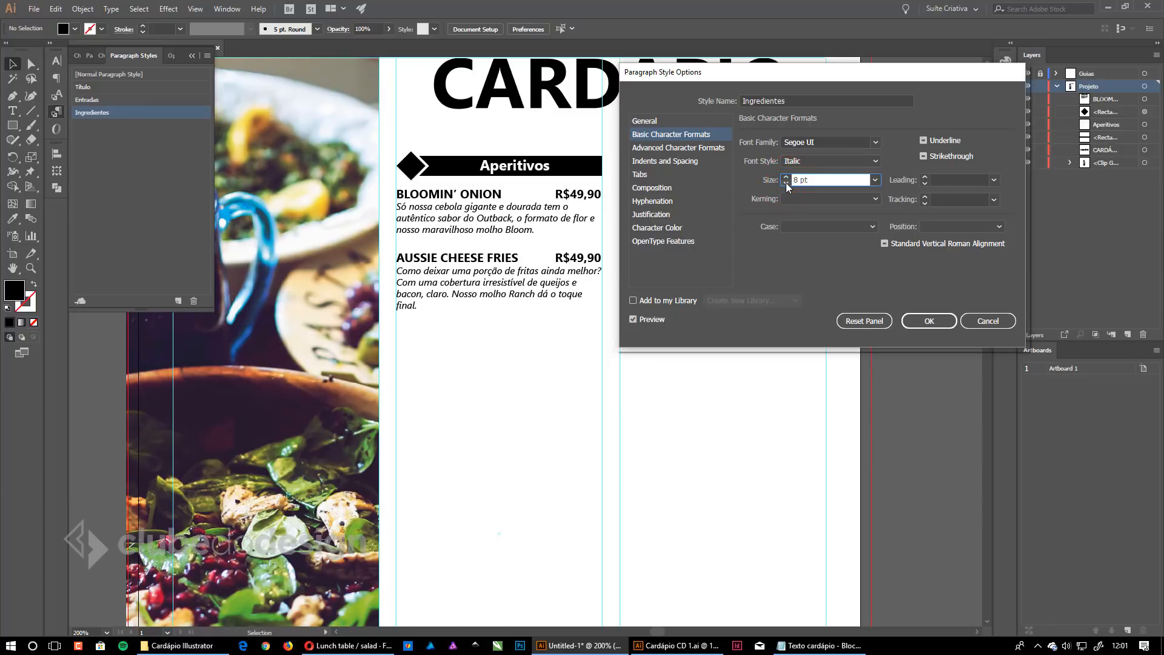
Set the Ingredientes paragraph style's alignment to Left Justify and apply the style changes.
{"action": "left_click", "coordinate": [662, 161]}
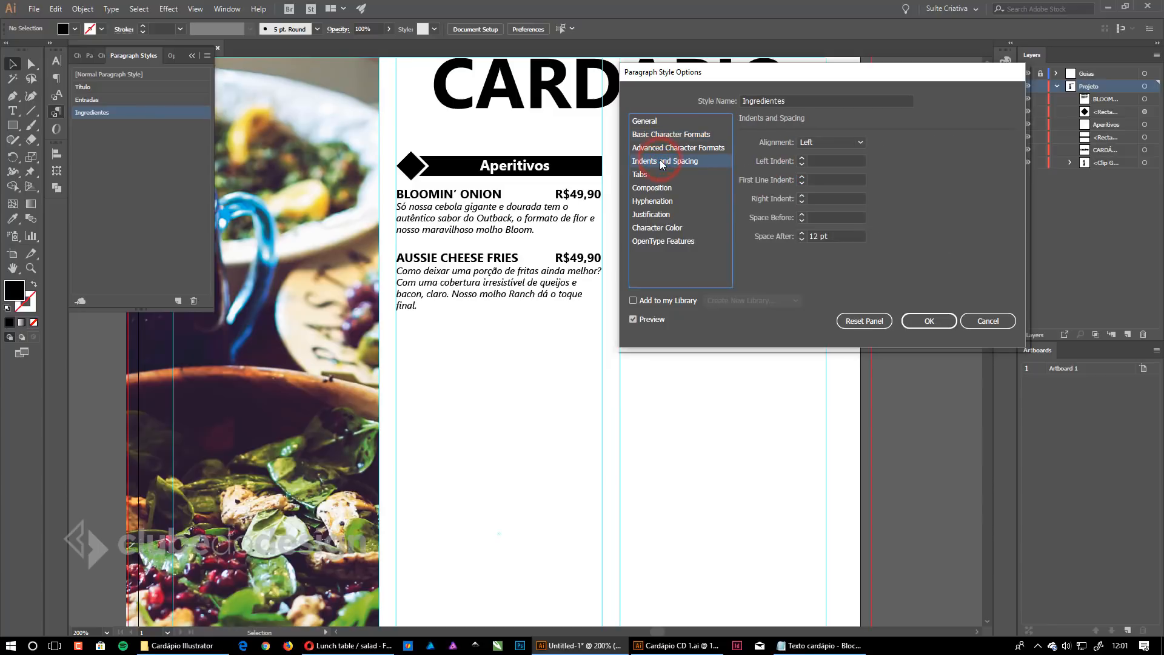
{"action": "left_click", "coordinate": [831, 142]}
{"action": "left_click", "coordinate": [825, 195]}
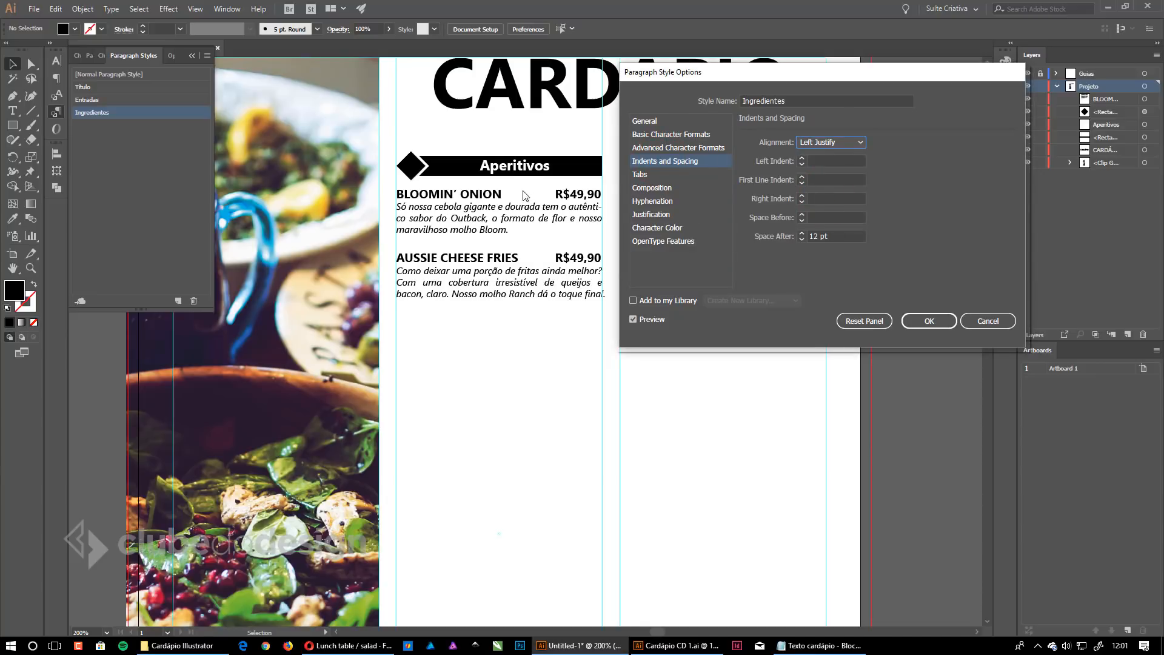
{"action": "left_click", "coordinate": [925, 320]}
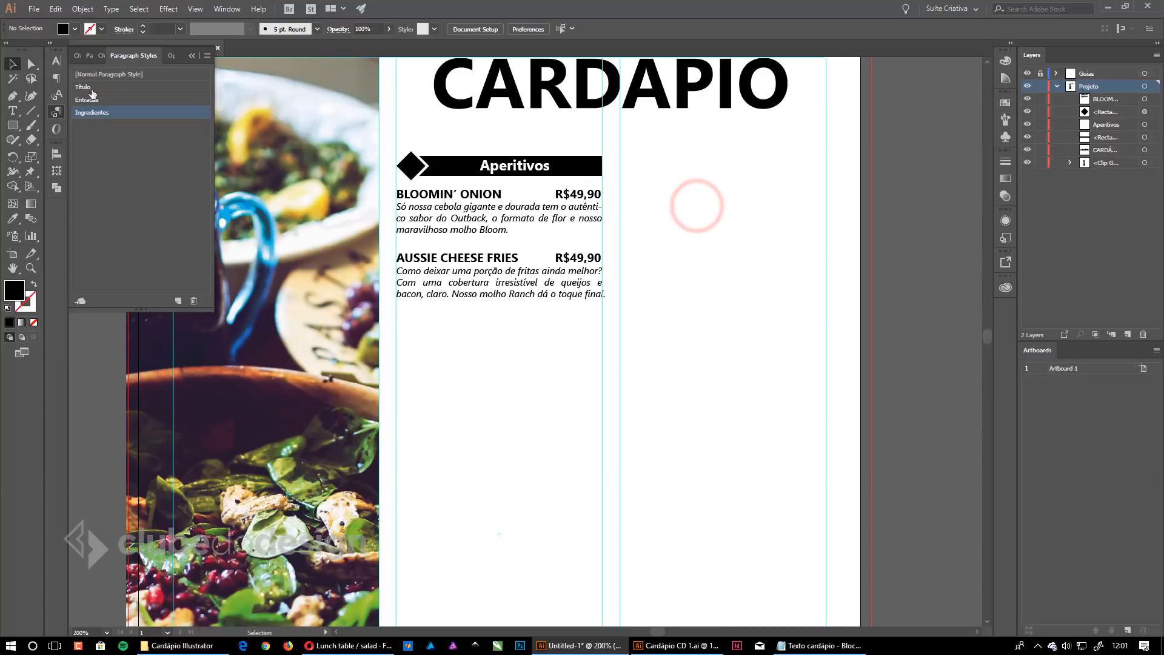
Edit the Título paragraph style to display its text in All Caps.
{"action": "double_click", "coordinate": [176, 87]}
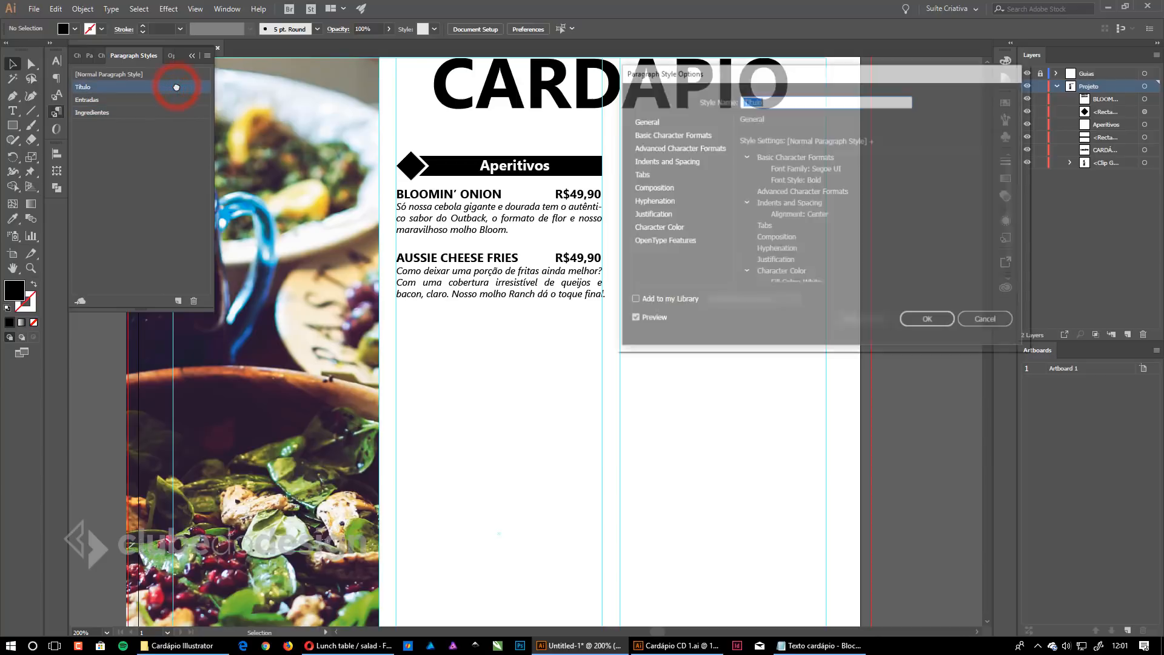
{"action": "left_click", "coordinate": [663, 137]}
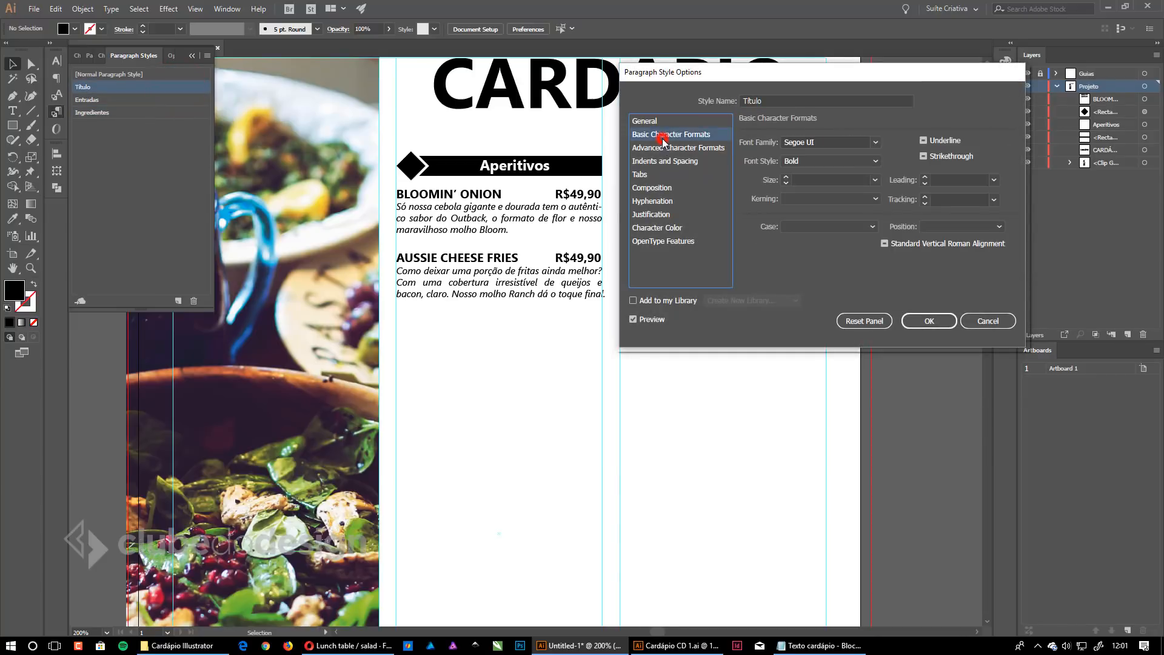
{"action": "left_click", "coordinate": [837, 226]}
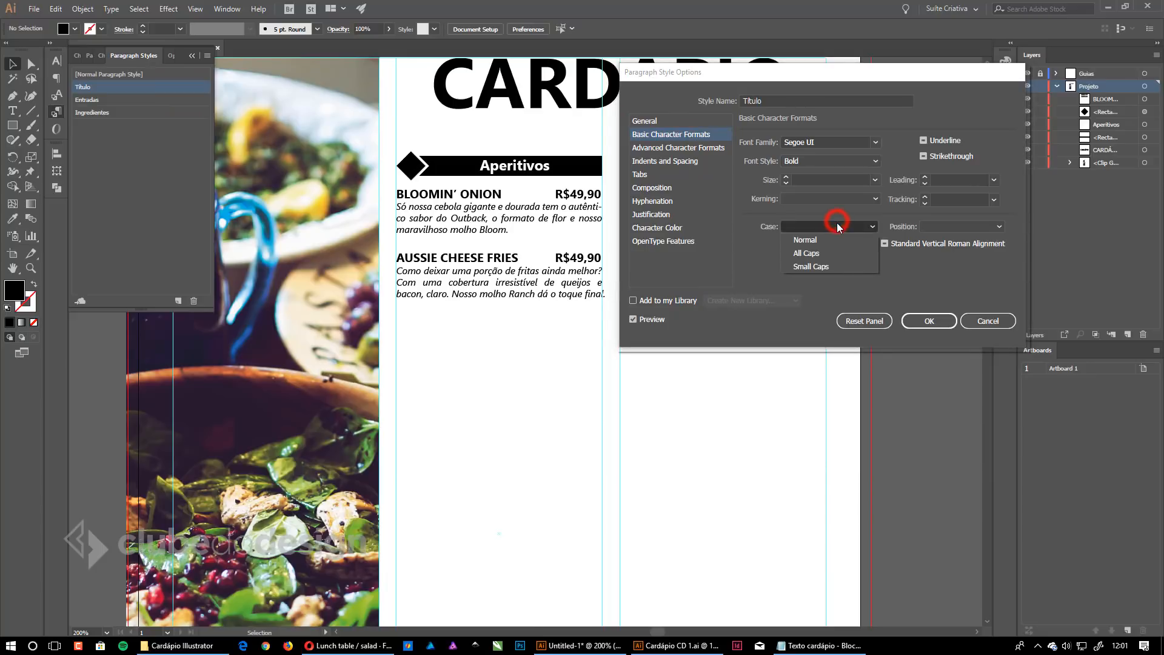
{"action": "left_click", "coordinate": [811, 257]}
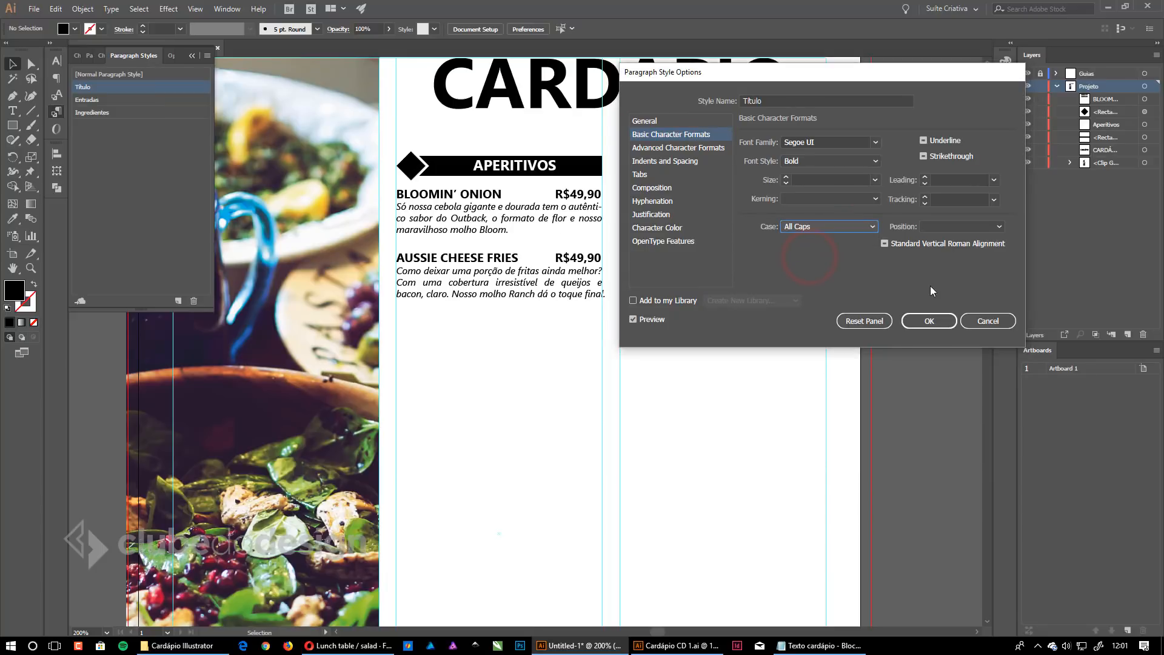
{"action": "left_click", "coordinate": [930, 322]}
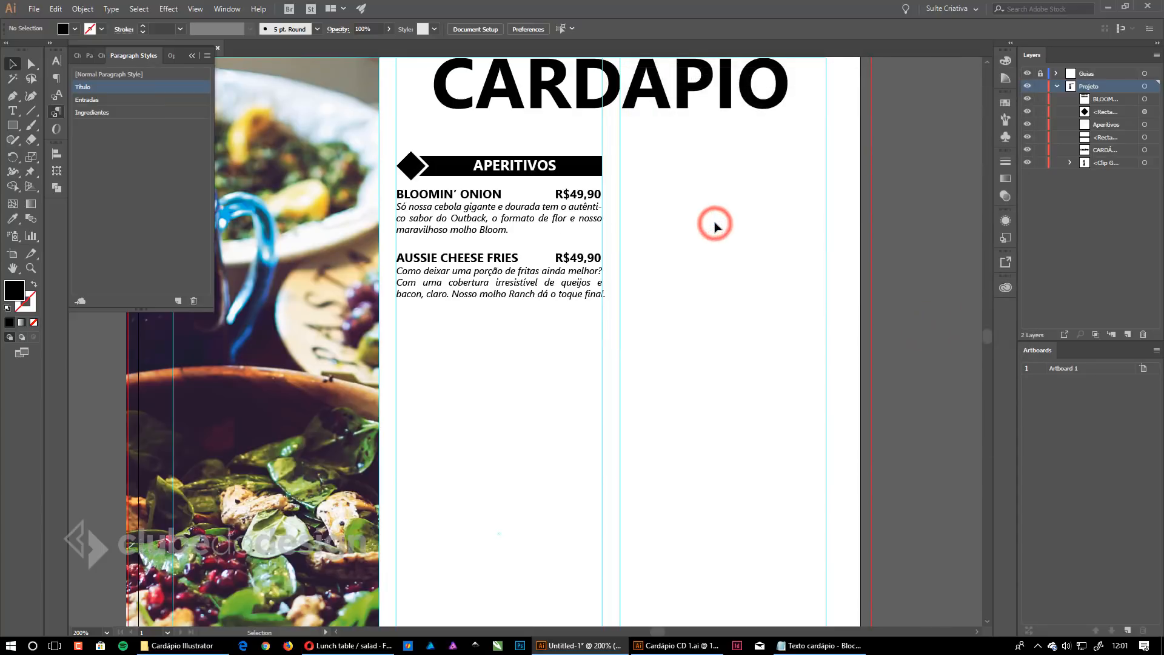
{"action": "left_click", "coordinate": [145, 100]}
{"action": "left_click", "coordinate": [142, 109]}
{"action": "left_click", "coordinate": [142, 100]}
{"action": "left_click", "coordinate": [138, 88]}
{"action": "left_click", "coordinate": [139, 99]}
{"action": "left_click", "coordinate": [139, 113]}
{"action": "left_click", "coordinate": [493, 202]}
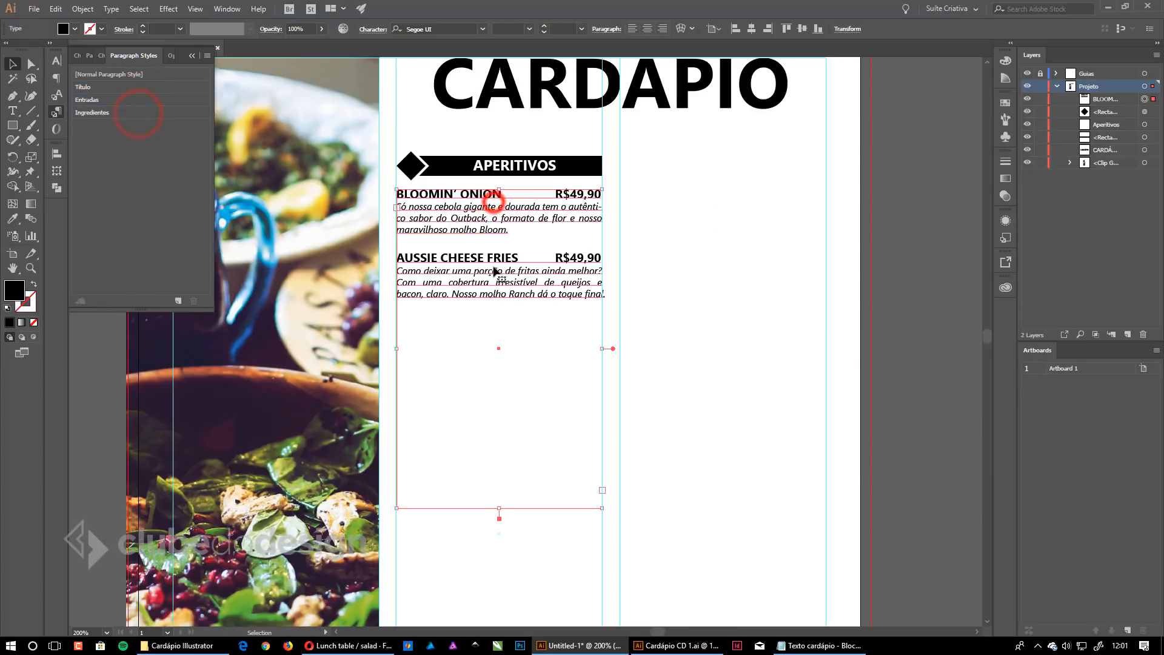
{"action": "left_click", "coordinate": [741, 232]}
{"action": "left_click", "coordinate": [697, 224]}
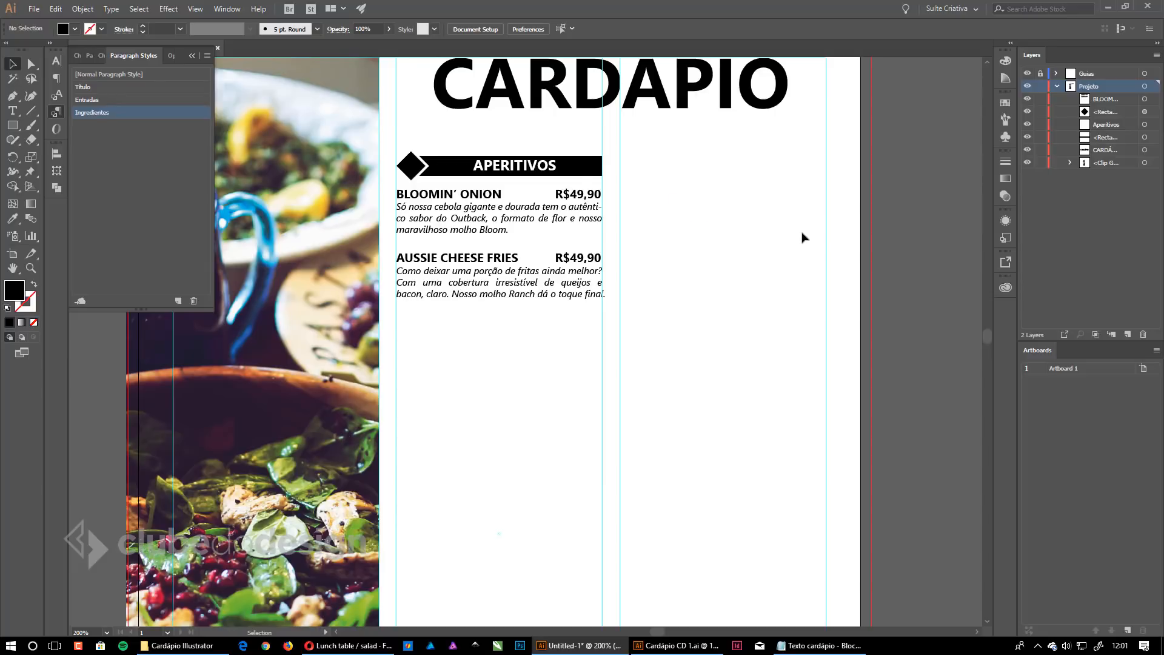
{"action": "double_click", "coordinate": [473, 222]}
{"action": "triple_click", "coordinate": [512, 230]}
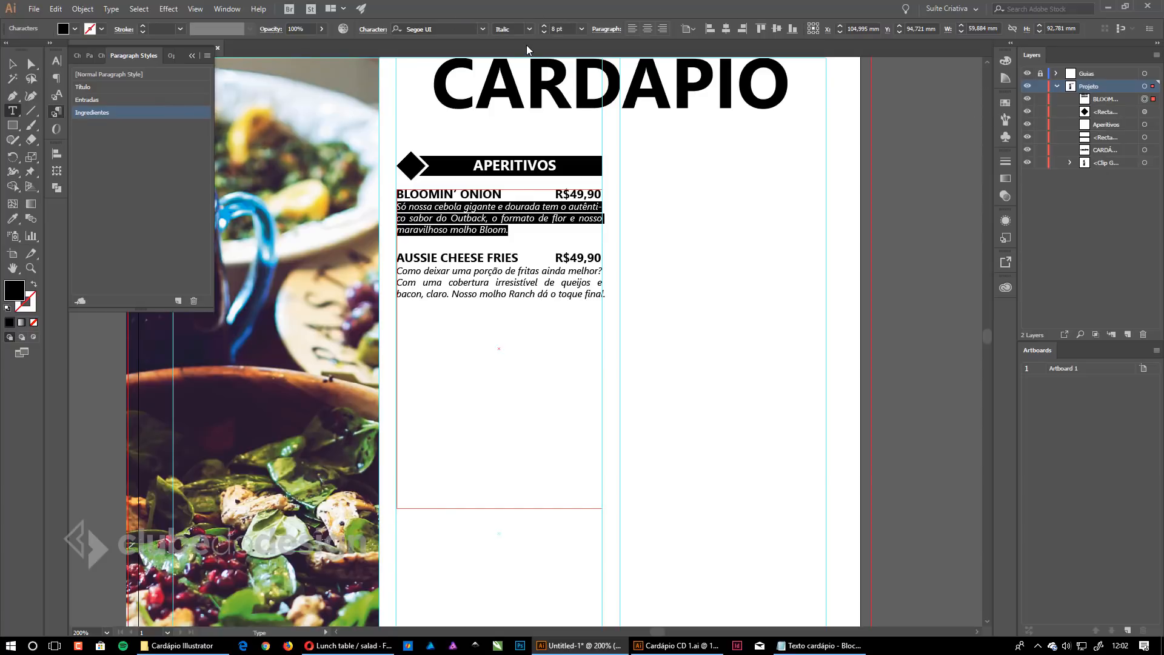
{"action": "left_click", "coordinate": [592, 257]}
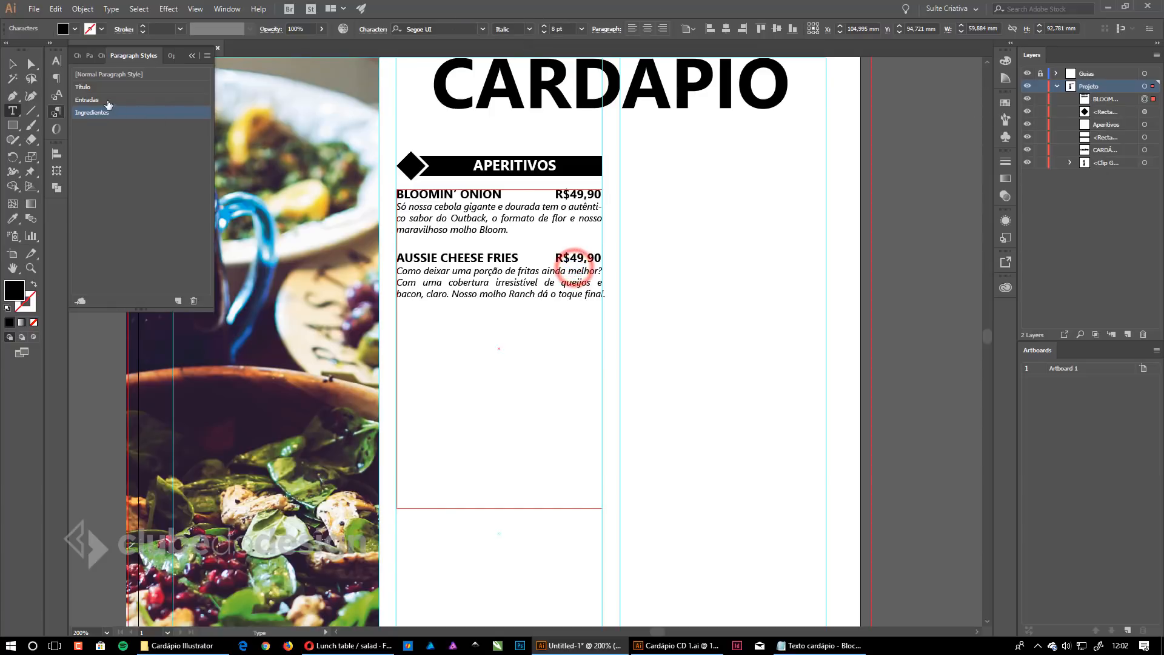
{"action": "left_click", "coordinate": [13, 65]}
{"action": "left_click", "coordinate": [751, 289]}
{"action": "left_click", "coordinate": [797, 267]}
{"action": "left_click", "coordinate": [583, 282]}
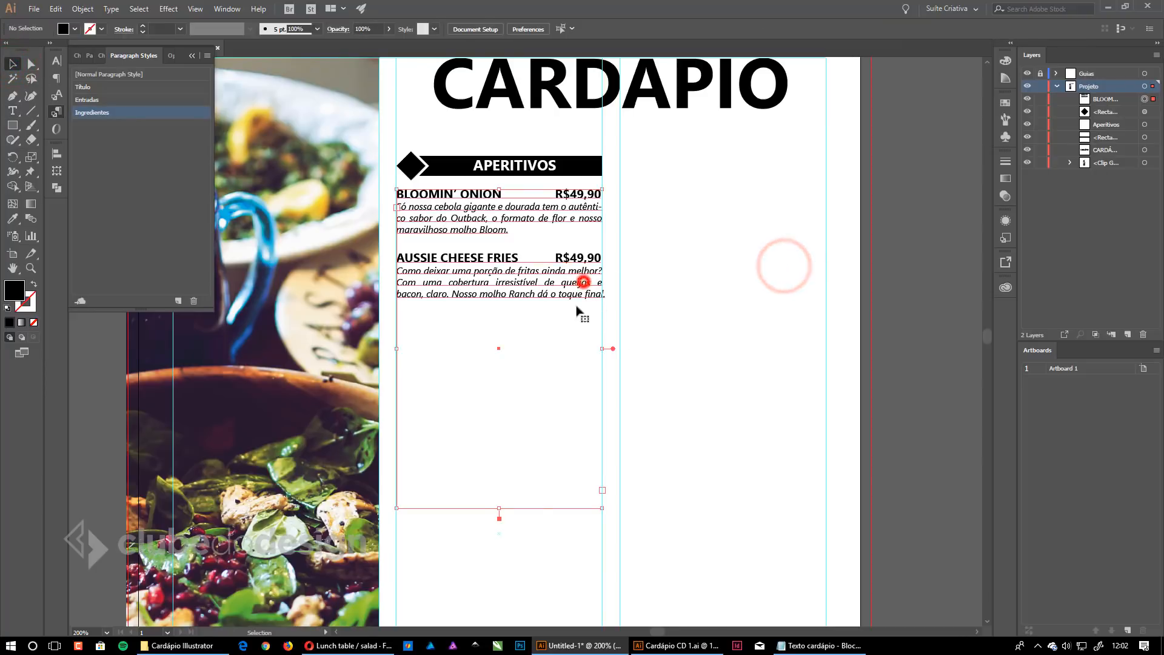
Paste copies of the Bloomin' Onion and Aussie Cheese Fries entries below the existing ones in the Aperitivos text frame.
{"action": "scroll", "coordinate": [597, 366], "scroll_direction": "down", "scroll_amount": 5}
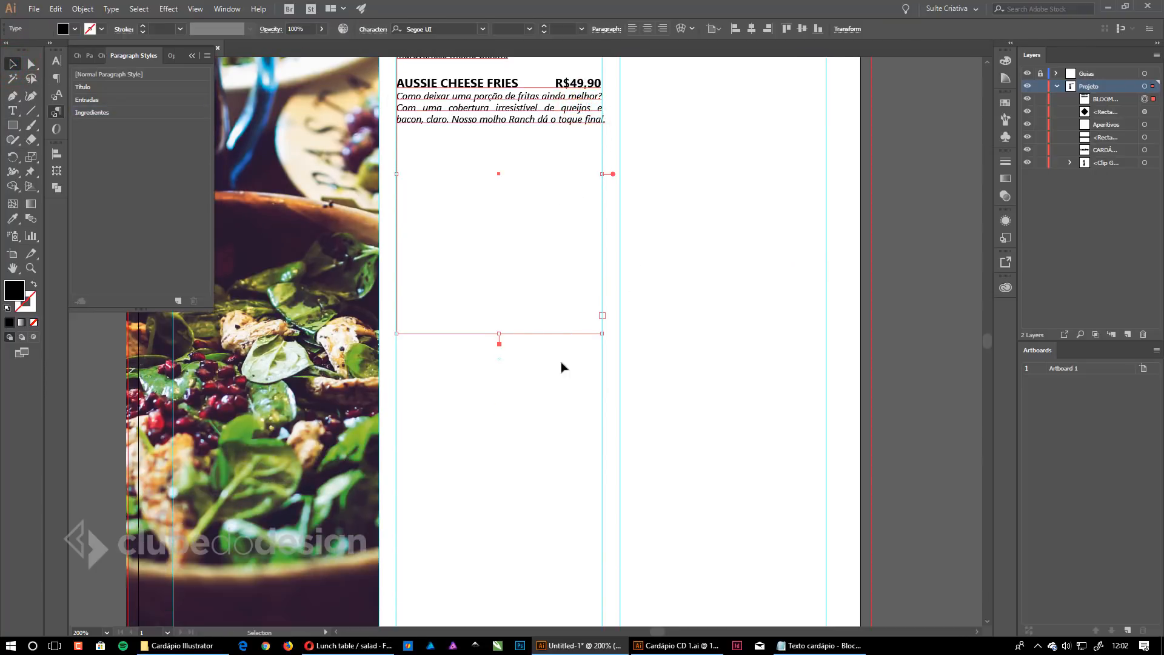
{"action": "left_click", "coordinate": [538, 348], "text": "ctrl+alt"}
{"action": "left_click", "coordinate": [539, 347], "text": "ctrl+alt"}
{"action": "left_click_drag", "start_coordinate": [561, 340], "coordinate": [583, 356]}
{"action": "left_click", "coordinate": [548, 281], "text": "ctrl"}
{"action": "left_click", "coordinate": [453, 259]}
{"action": "left_click", "coordinate": [444, 254]}
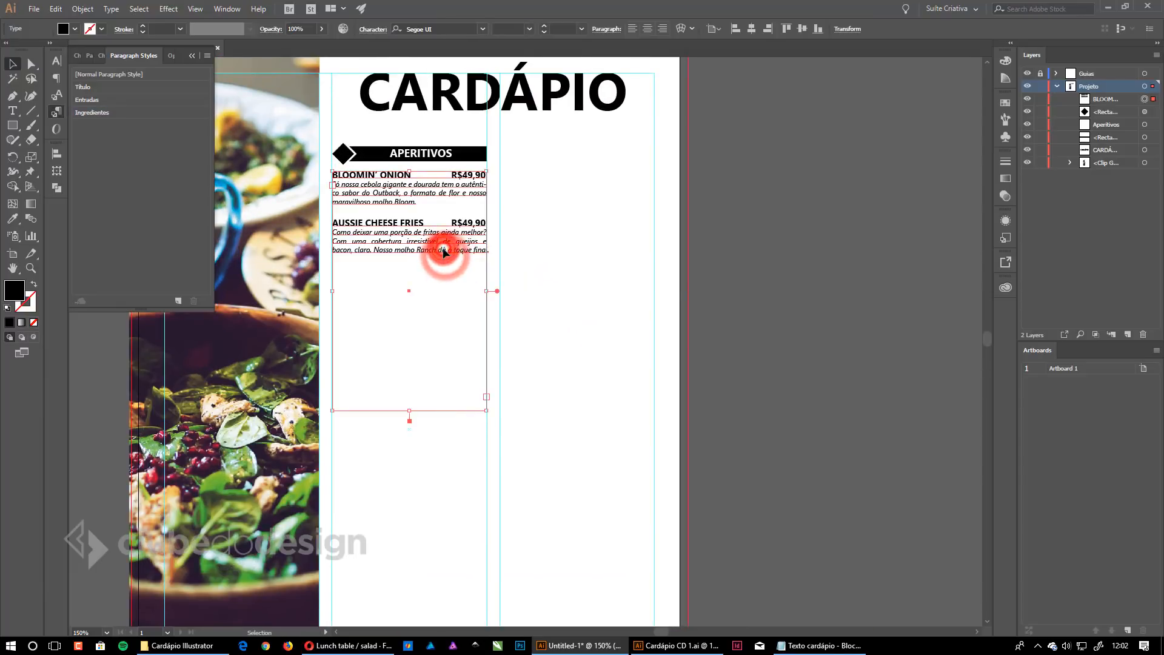
{"action": "left_click_drag", "start_coordinate": [443, 252], "coordinate": [434, 252]}
{"action": "double_click", "coordinate": [409, 242]}
{"action": "triple_click", "coordinate": [409, 243]}
{"action": "key", "text": "ctrl+z"}
{"action": "left_click", "coordinate": [422, 231]}
{"action": "key", "text": "ctrl+a"}
{"action": "key", "text": "ctrl+x"}
{"action": "key", "text": "ctrl+z"}
{"action": "key", "text": "Right"}
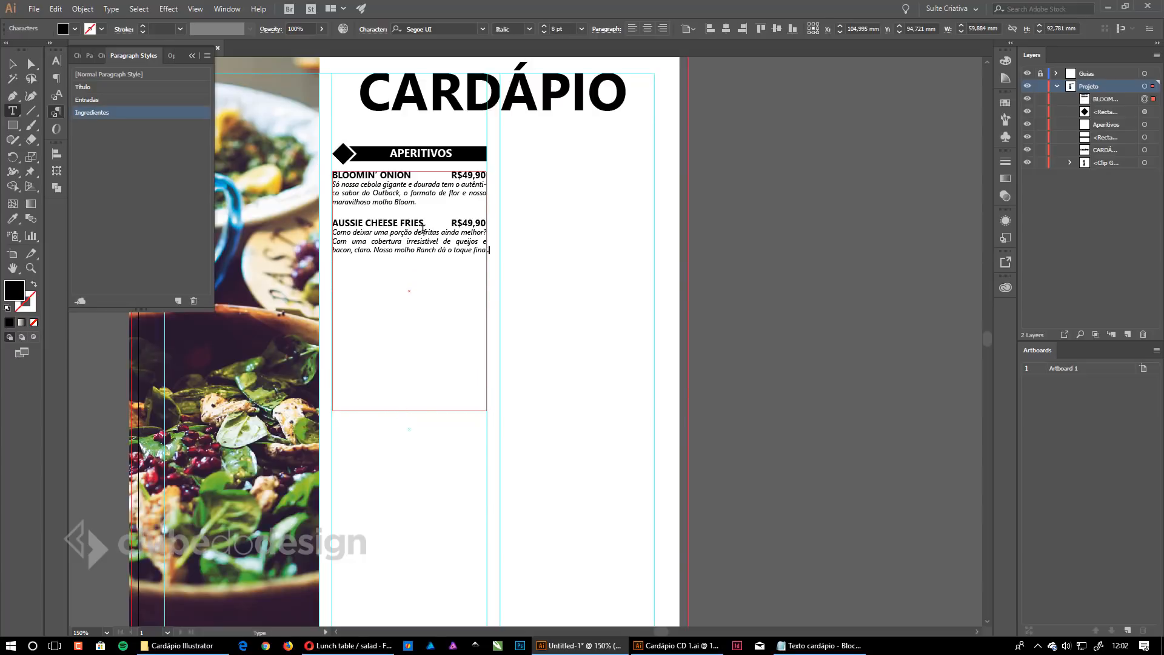
{"action": "key", "text": "Return"}
{"action": "key", "text": "ctrl+v"}
{"action": "key", "text": "Escape"}
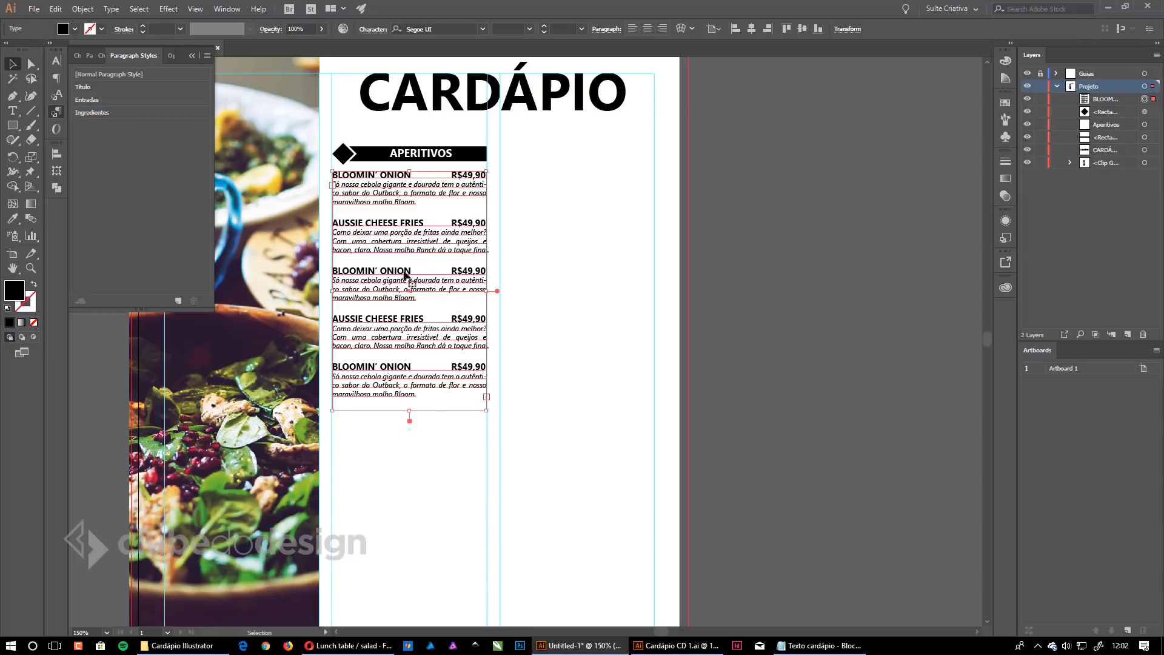
Lengthen the text frame to show six dish entries and duplicate the Aperitivos heading and entries into the second column.
{"action": "left_click_drag", "start_coordinate": [409, 412], "coordinate": [416, 450]}
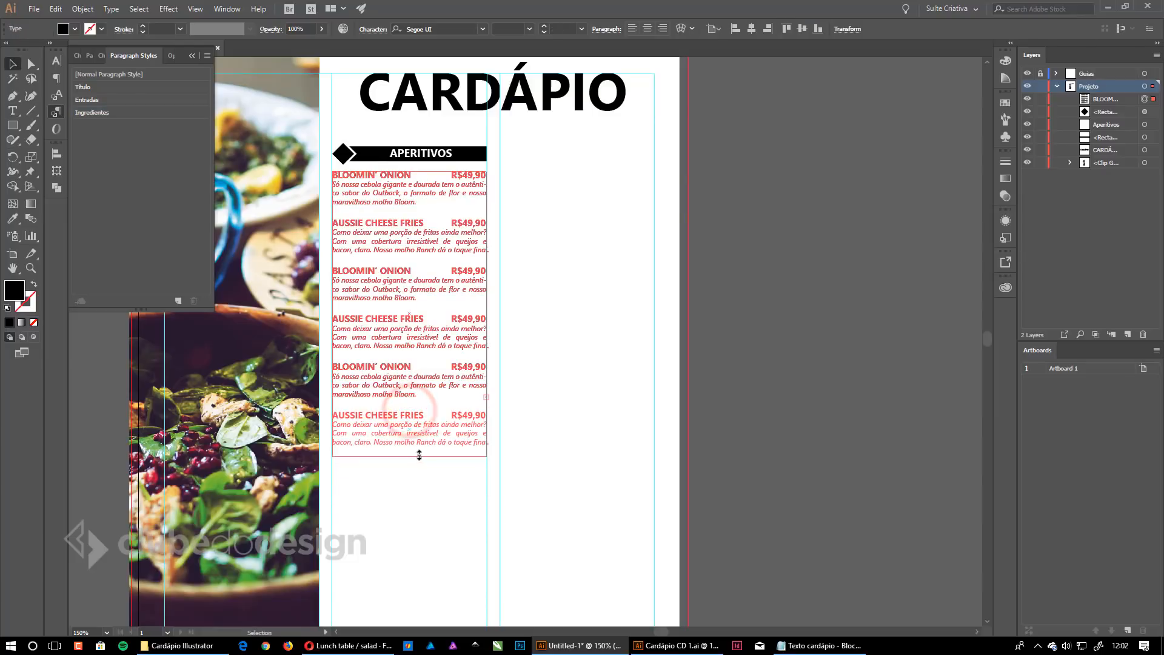
{"action": "left_click", "coordinate": [555, 413]}
{"action": "left_click_drag", "start_coordinate": [589, 446], "coordinate": [347, 152]}
{"action": "left_click_drag", "start_coordinate": [394, 154], "coordinate": [574, 162]}
{"action": "left_click", "coordinate": [730, 226]}
Duplicate both Aperitivos sections below the originals and nudge the copies up to tighten the gap between rows.
{"action": "left_click_drag", "start_coordinate": [640, 390], "coordinate": [652, 262]}
{"action": "left_click", "coordinate": [644, 284], "text": "ctrl+alt"}
{"action": "left_click_drag", "start_coordinate": [675, 356], "coordinate": [370, 145]}
{"action": "left_click_drag", "start_coordinate": [443, 141], "coordinate": [461, 360]}
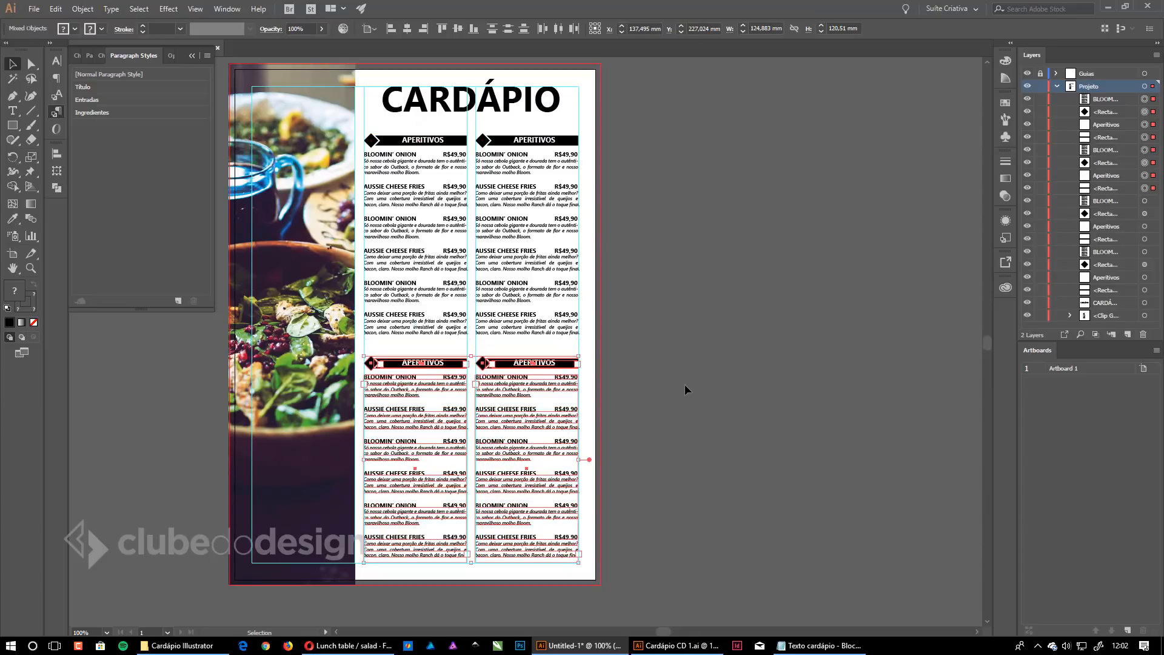
{"action": "key", "text": "shift+Up"}
{"action": "key", "text": "shift+Up"}
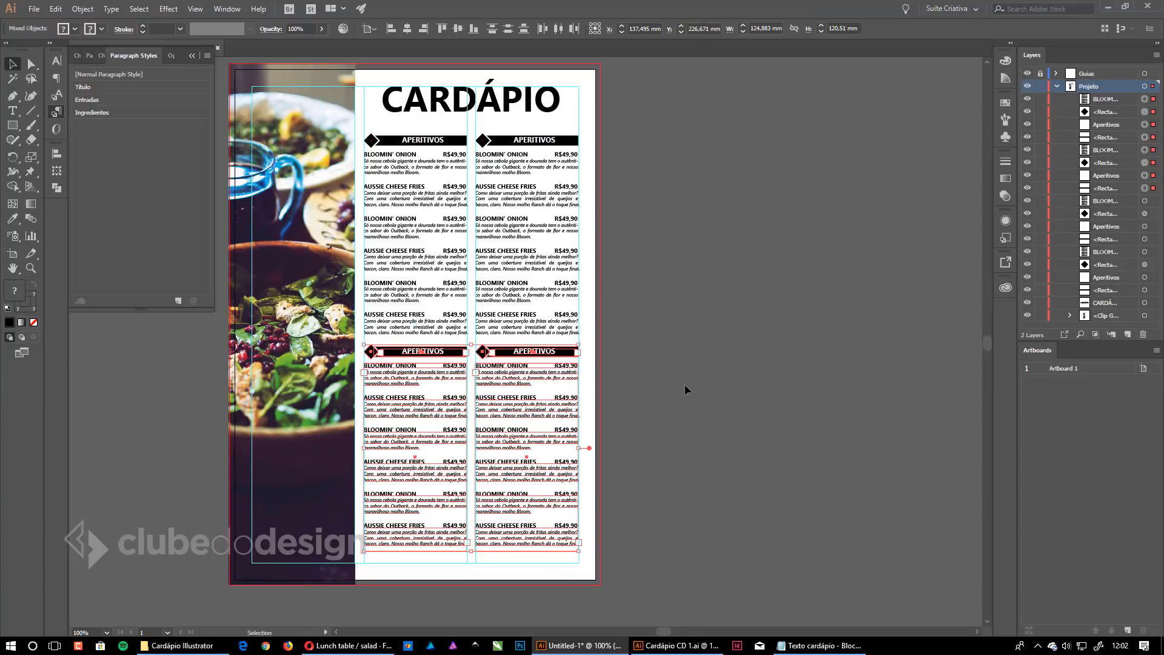
{"action": "left_click", "coordinate": [685, 384]}
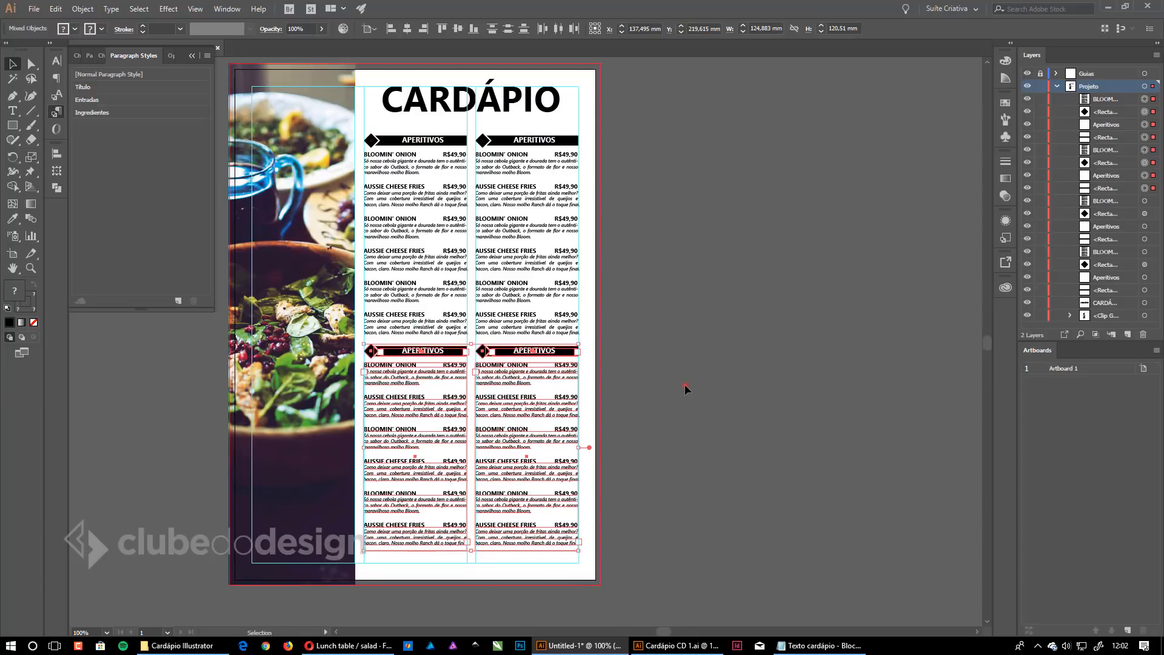
Select all four Aperitivos sections and nudge them up together toward the CARDÁPIO title.
{"action": "left_click_drag", "start_coordinate": [428, 236], "coordinate": [377, 146]}
{"action": "key", "text": "Up"}
{"action": "key", "text": "Up"}
{"action": "key", "text": "Up"}
{"action": "key", "text": "Up"}
{"action": "key", "text": "Up"}
{"action": "key", "text": "Up"}
{"action": "key", "text": "Up"}
{"action": "key", "text": "Up"}
{"action": "key", "text": "Up"}
{"action": "key", "text": "Up"}
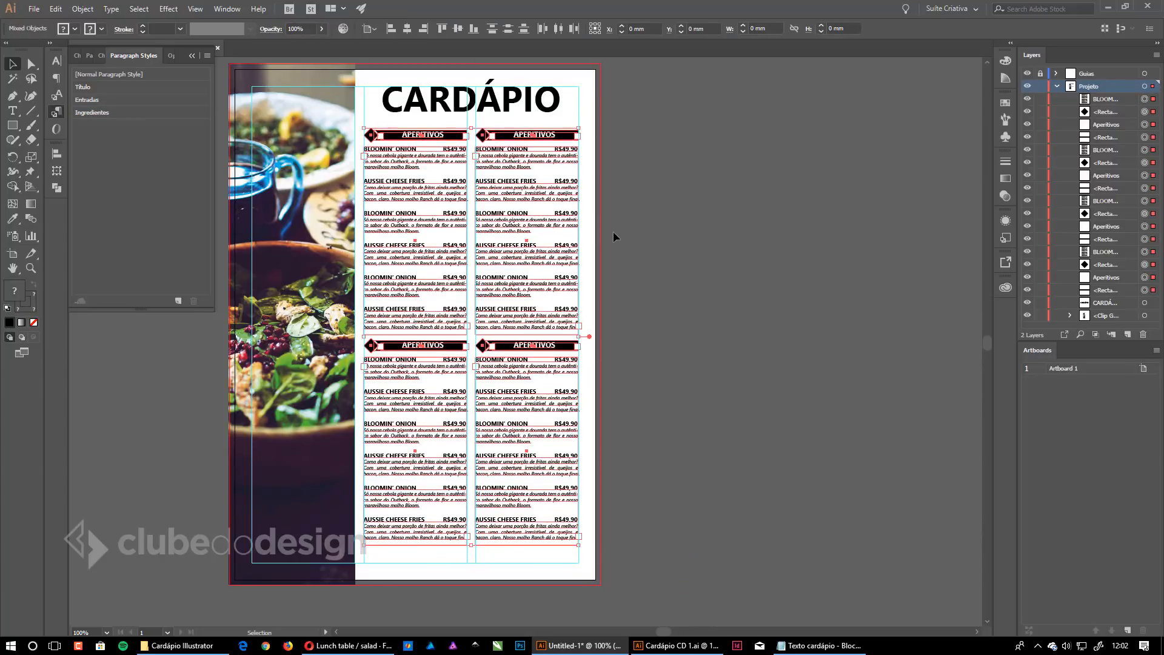
{"action": "left_click", "coordinate": [649, 226]}
Examine the layout and spacing of the Aperitivos sections across both menu columns.
{"action": "left_click", "coordinate": [589, 337], "text": "ctrl"}
{"action": "left_click_drag", "start_coordinate": [537, 382], "coordinate": [600, 296]}
{"action": "left_click_drag", "start_coordinate": [647, 241], "coordinate": [685, 363]}
{"action": "left_click_drag", "start_coordinate": [641, 153], "coordinate": [662, 277]}
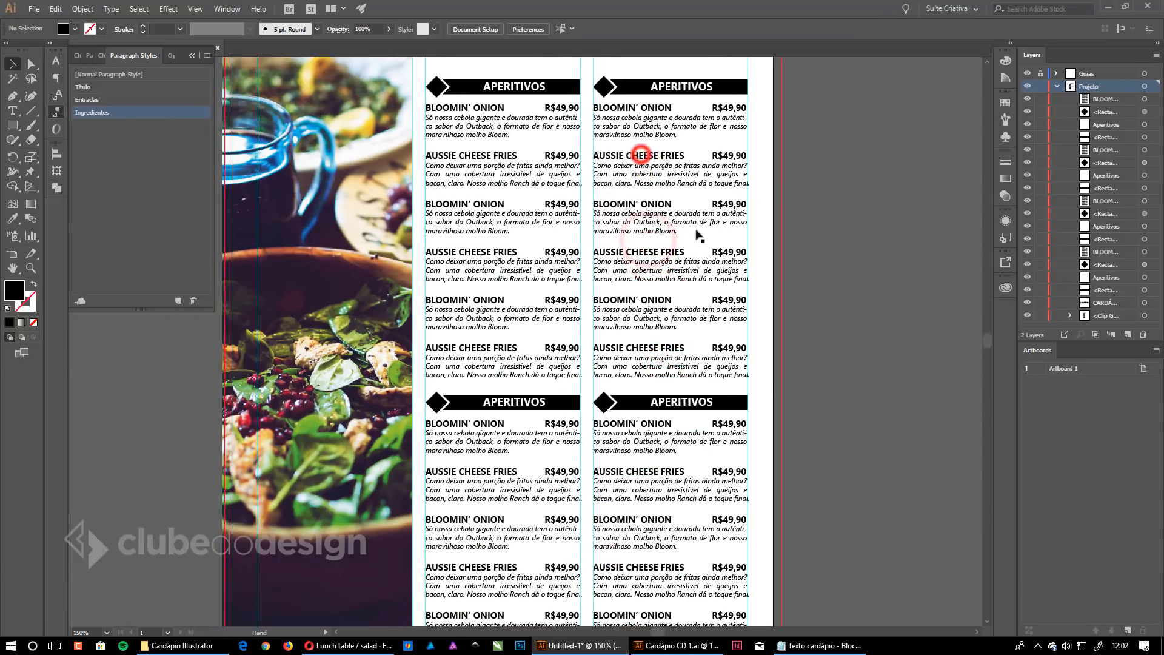
{"action": "left_click", "coordinate": [508, 365], "text": "ctrl+alt"}
{"action": "left_click_drag", "start_coordinate": [499, 415], "coordinate": [530, 355]}
{"action": "left_click", "coordinate": [569, 343], "text": "ctrl"}
{"action": "left_click_drag", "start_coordinate": [584, 304], "coordinate": [574, 357]}
{"action": "left_click", "coordinate": [575, 322], "text": "ctrl+alt"}
{"action": "left_click_drag", "start_coordinate": [557, 278], "coordinate": [631, 240]}
{"action": "left_click", "coordinate": [628, 271], "text": "ctrl"}
{"action": "left_click_drag", "start_coordinate": [628, 280], "coordinate": [643, 291]}
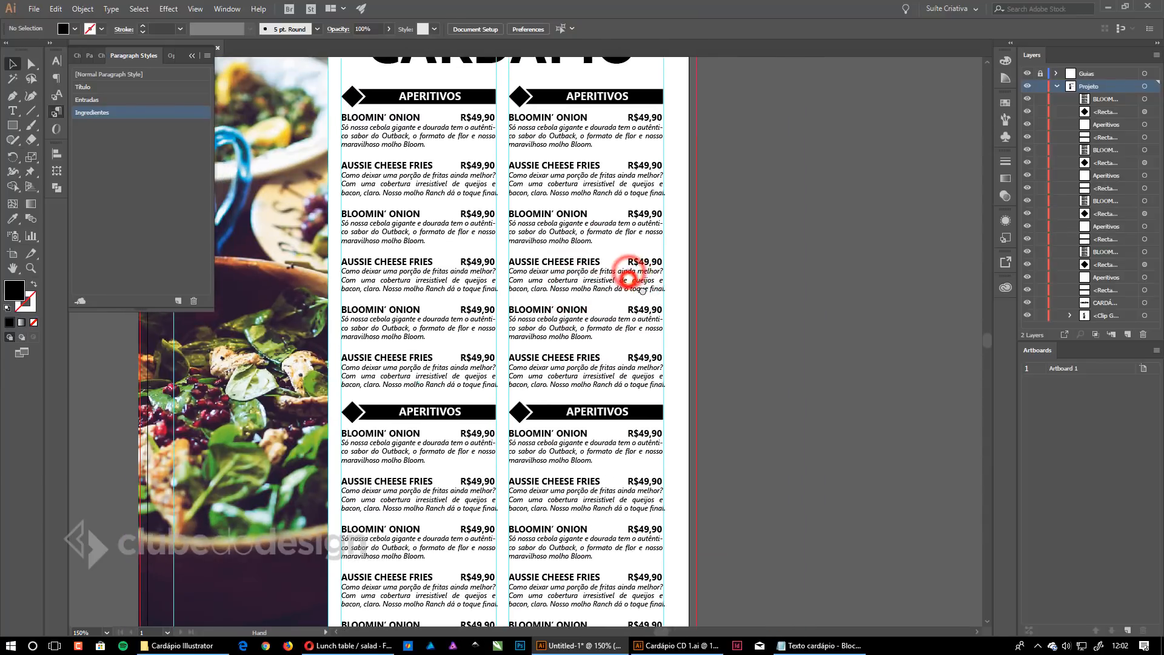
{"action": "left_click", "coordinate": [765, 315]}
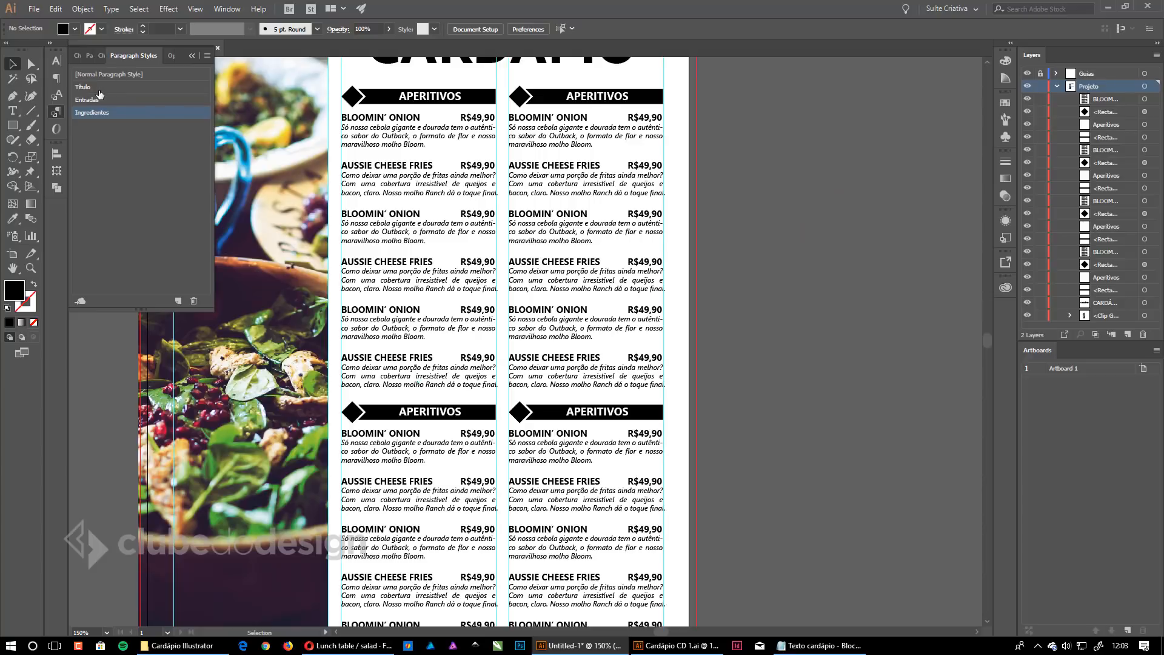
Preview CMYK Red as the character colour of the Entradas paragraph style and discard the change.
{"action": "left_click", "coordinate": [191, 101]}
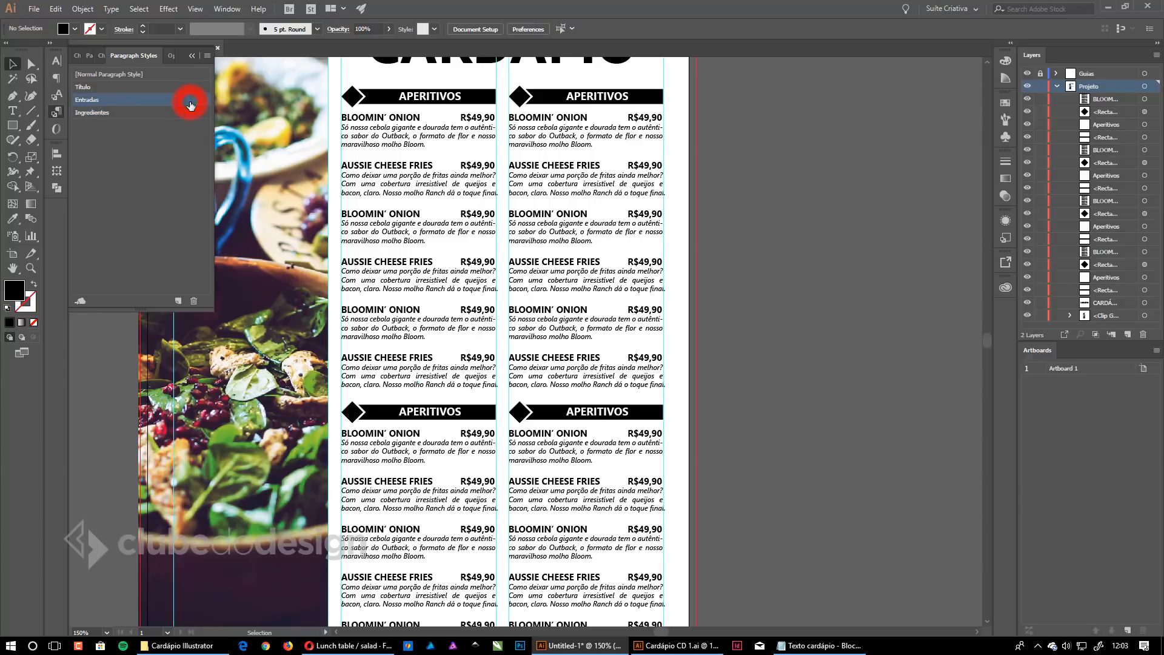
{"action": "double_click", "coordinate": [190, 100]}
{"action": "left_click", "coordinate": [642, 229]}
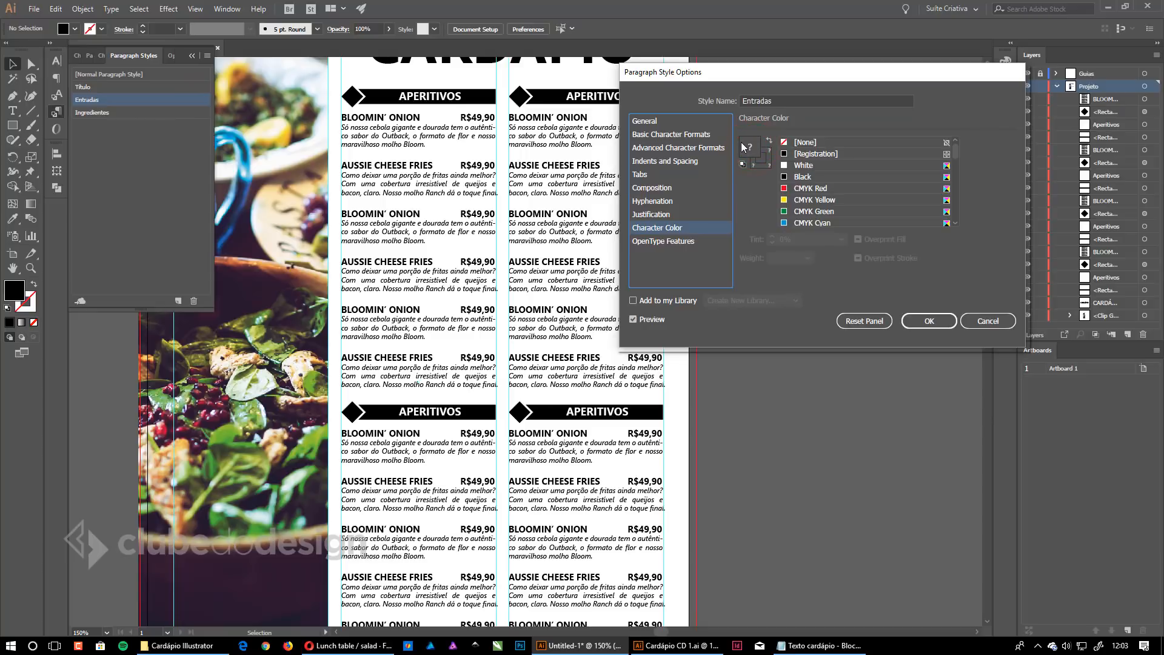
{"action": "left_click", "coordinate": [785, 188]}
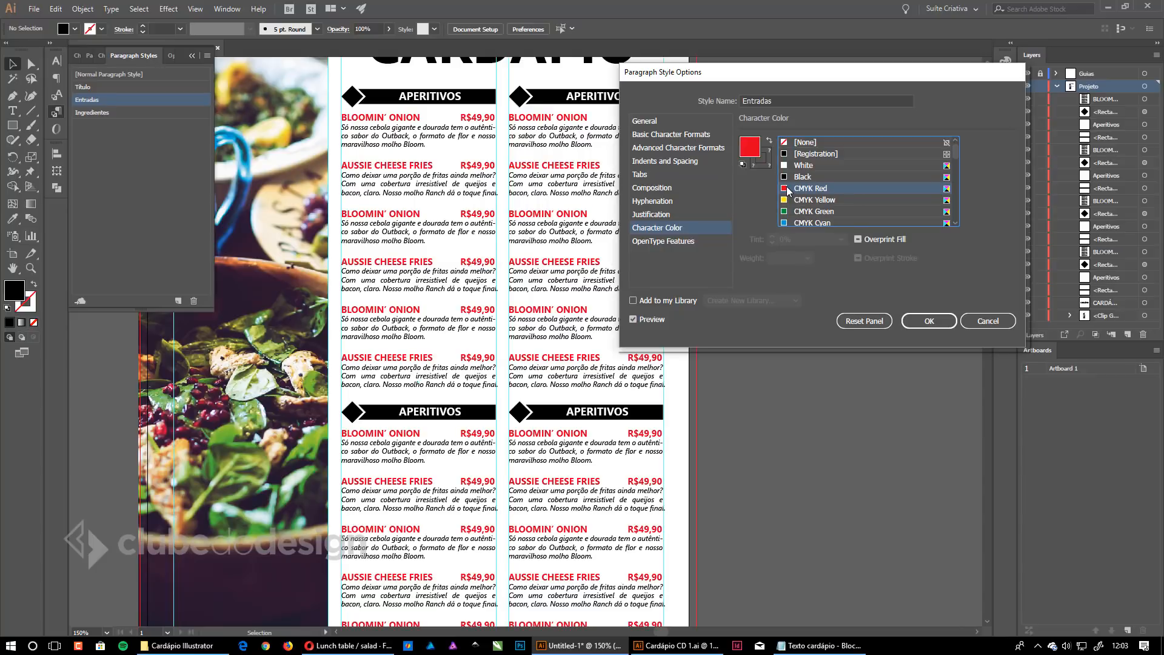
{"action": "left_click", "coordinate": [978, 321]}
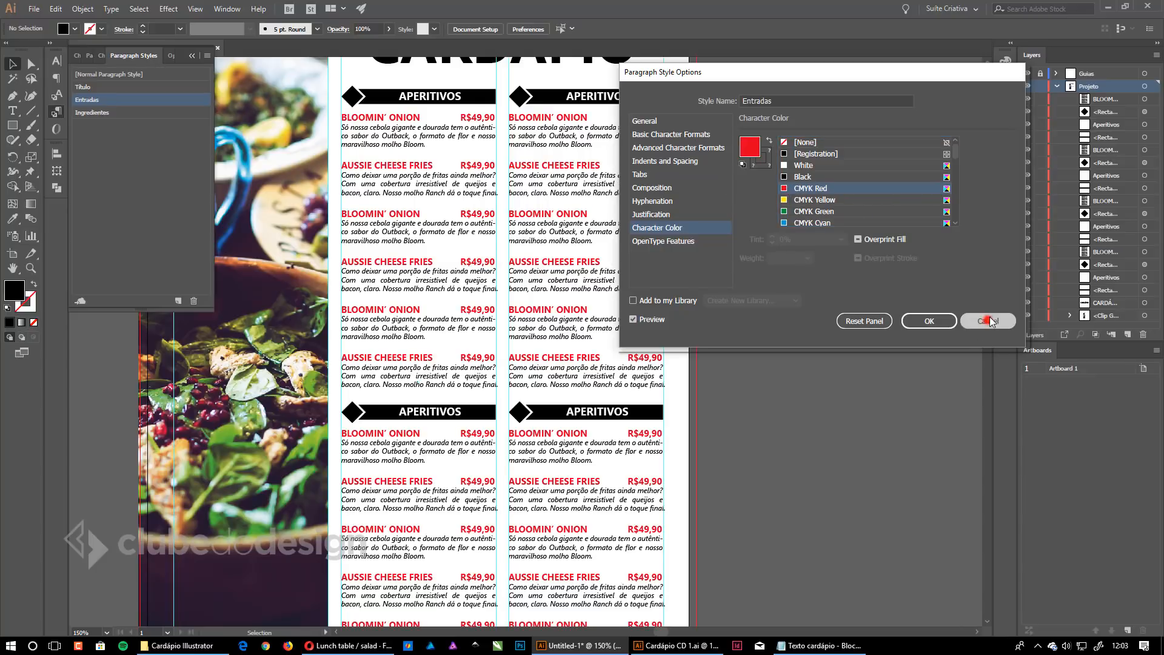
Duplicate Artboard 1 with its complete menu artwork to make a second menu page.
{"action": "key", "text": "ctrl+minus"}
{"action": "key", "text": "ctrl+minus"}
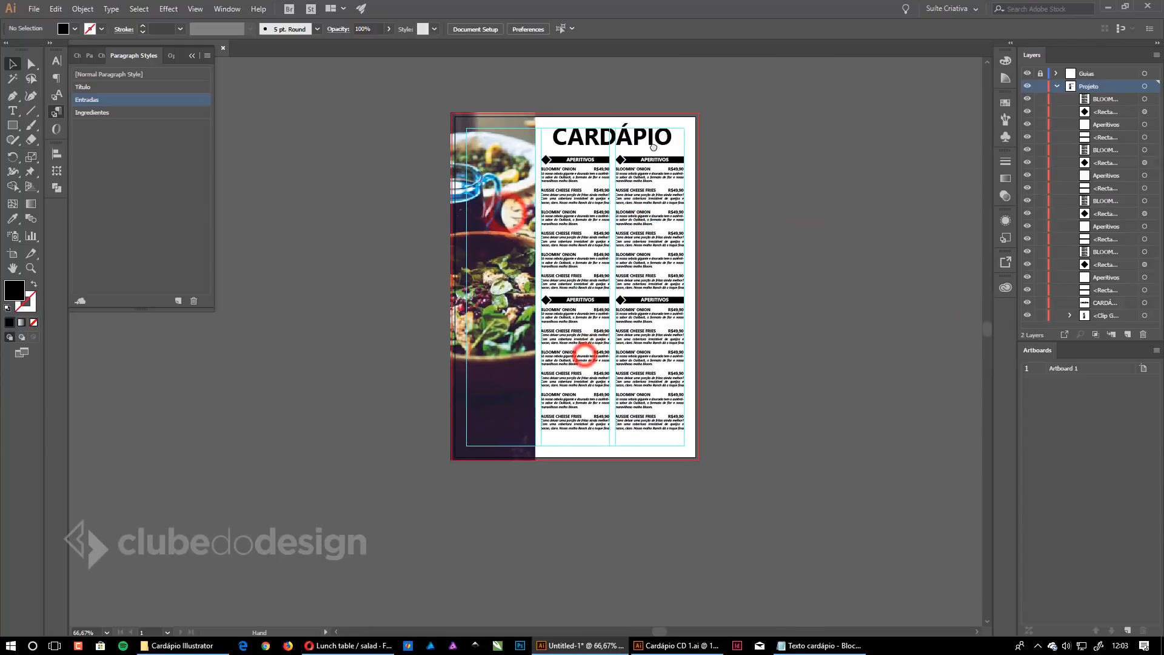
{"action": "left_click", "coordinate": [1074, 368]}
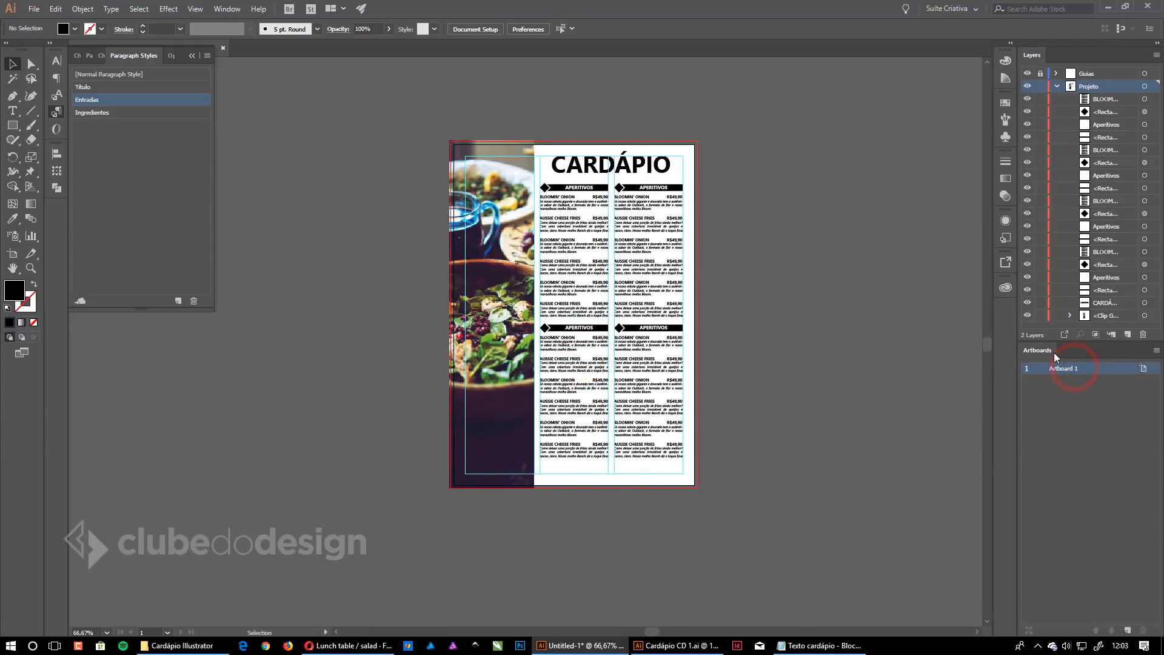
{"action": "left_click_drag", "start_coordinate": [1078, 368], "coordinate": [1117, 510]}
{"action": "left_click_drag", "start_coordinate": [1127, 626], "coordinate": [1127, 629]}
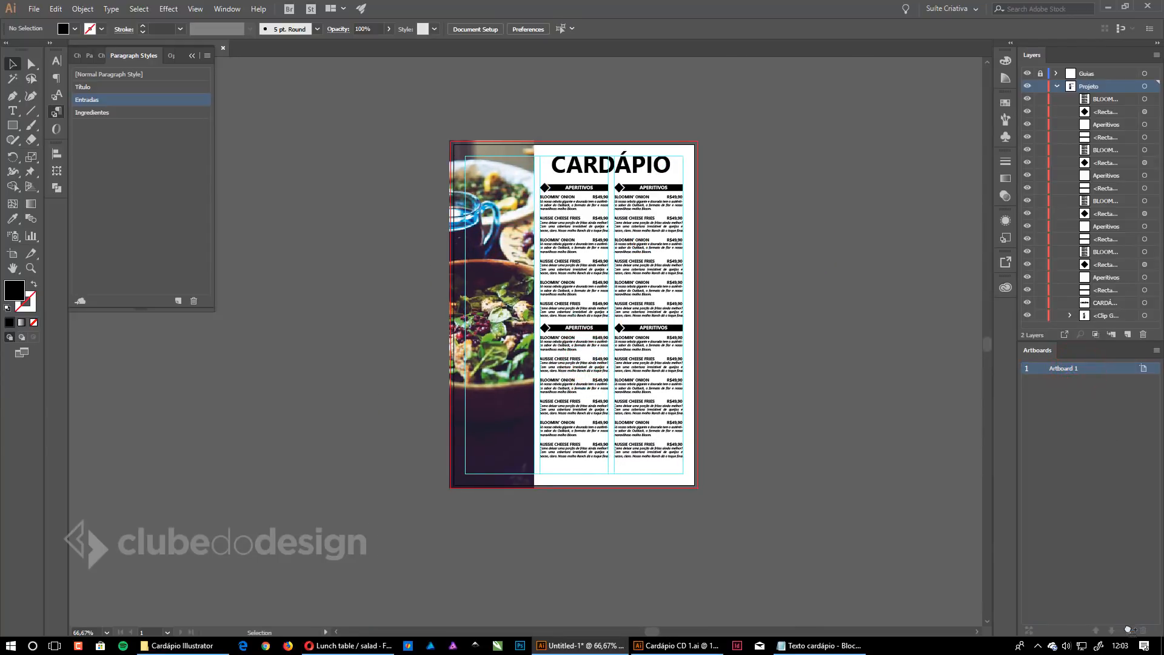
{"action": "left_click_drag", "start_coordinate": [882, 575], "coordinate": [695, 563]}
{"action": "left_click", "coordinate": [676, 379], "text": "ctrl"}
{"action": "left_click_drag", "start_coordinate": [657, 380], "coordinate": [673, 399]}
{"action": "left_click_drag", "start_coordinate": [519, 349], "coordinate": [549, 365]}
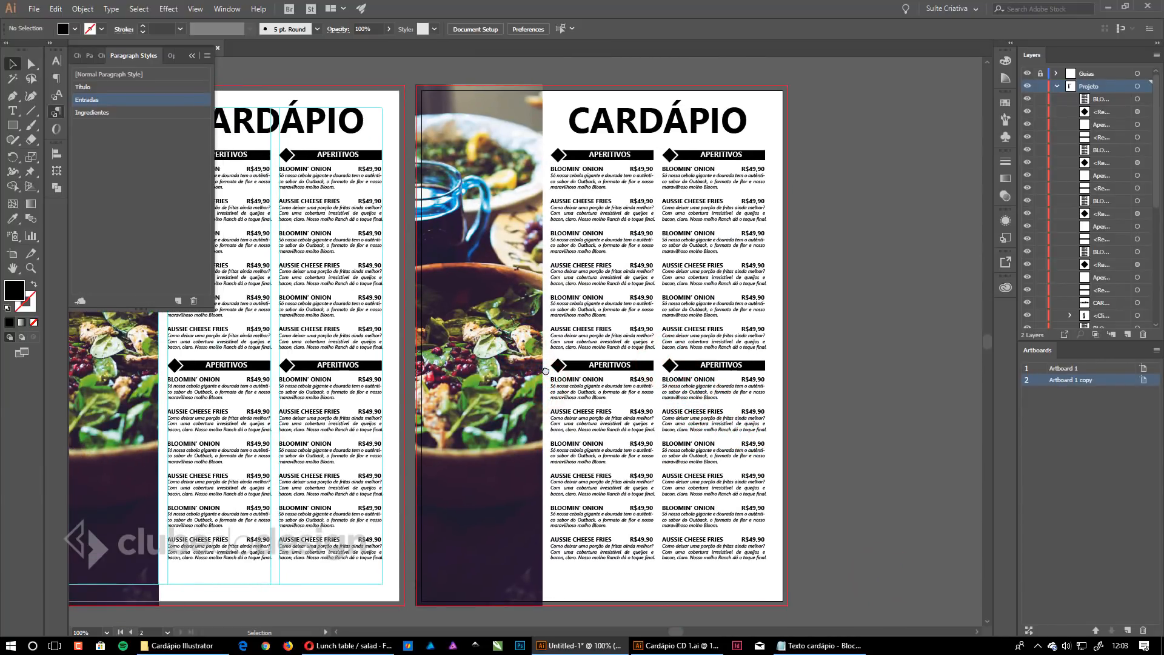
Switch to the browser and search Pexels for "juice" photos.
{"action": "left_click", "coordinate": [340, 645]}
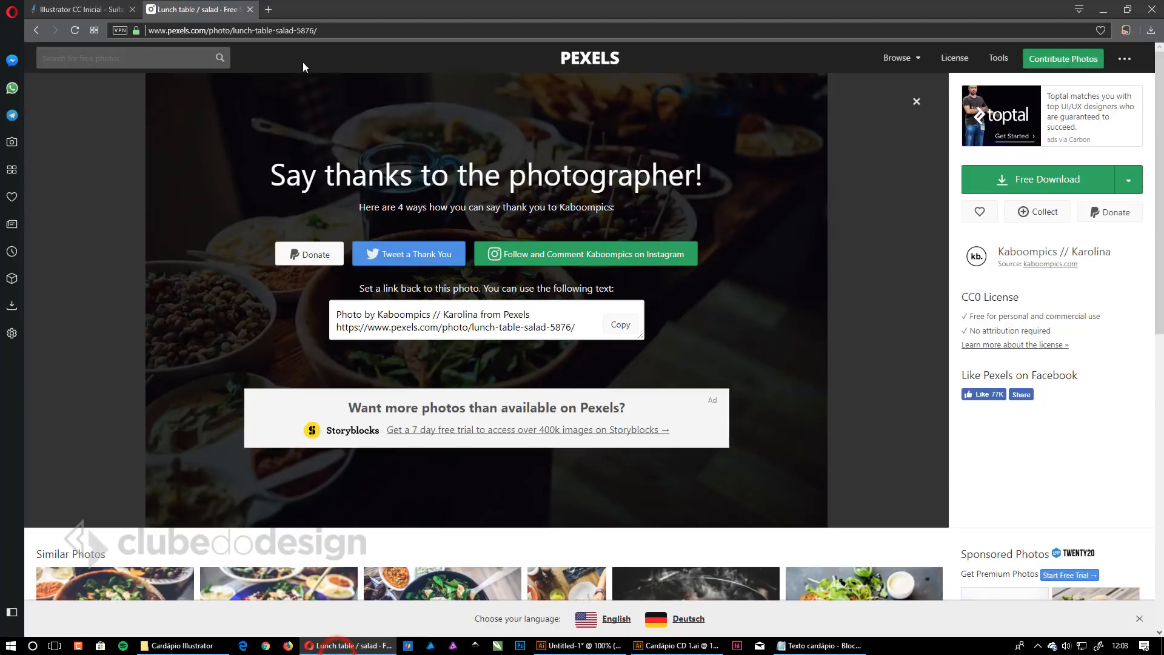
{"action": "left_click", "coordinate": [139, 58]}
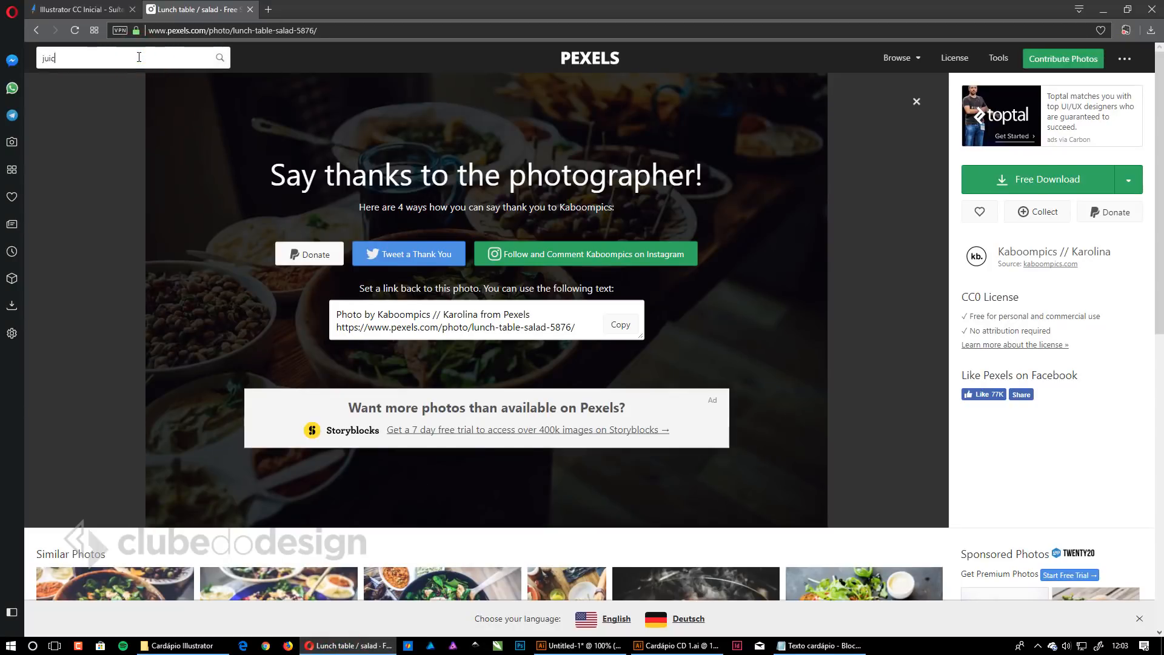
{"action": "type", "text": "juice"}
{"action": "key", "text": "Return"}
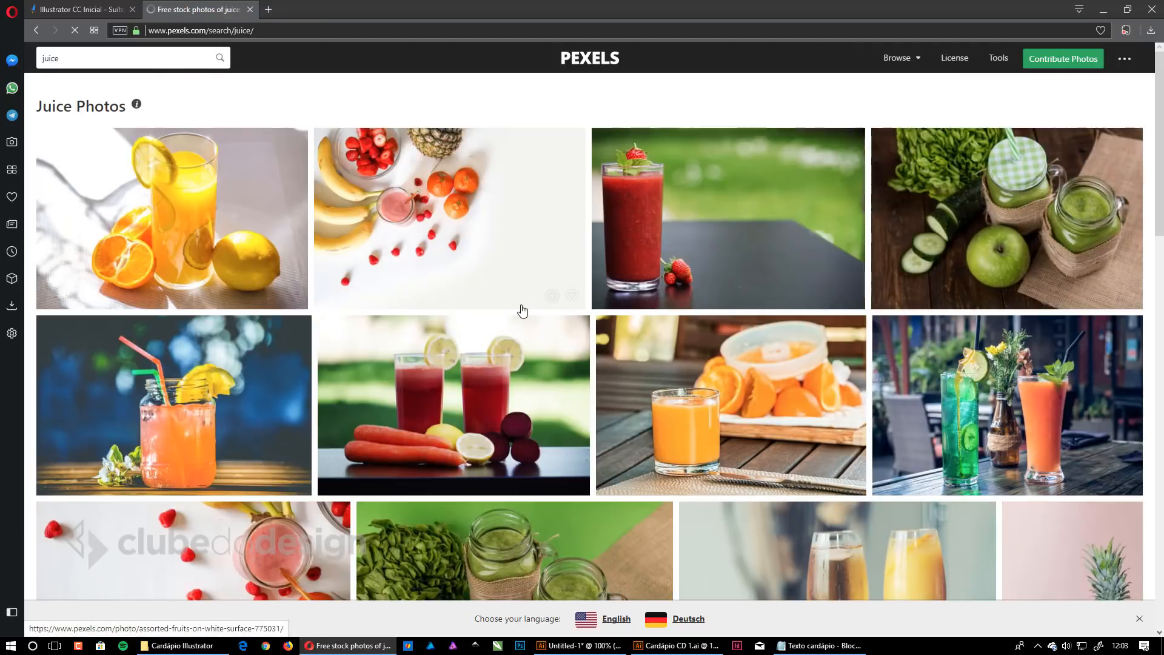
Look through the juice photos and open the one with a coral-coloured drink beside a bottle of flowers.
{"action": "scroll", "coordinate": [644, 485], "scroll_direction": "down", "scroll_amount": 3}
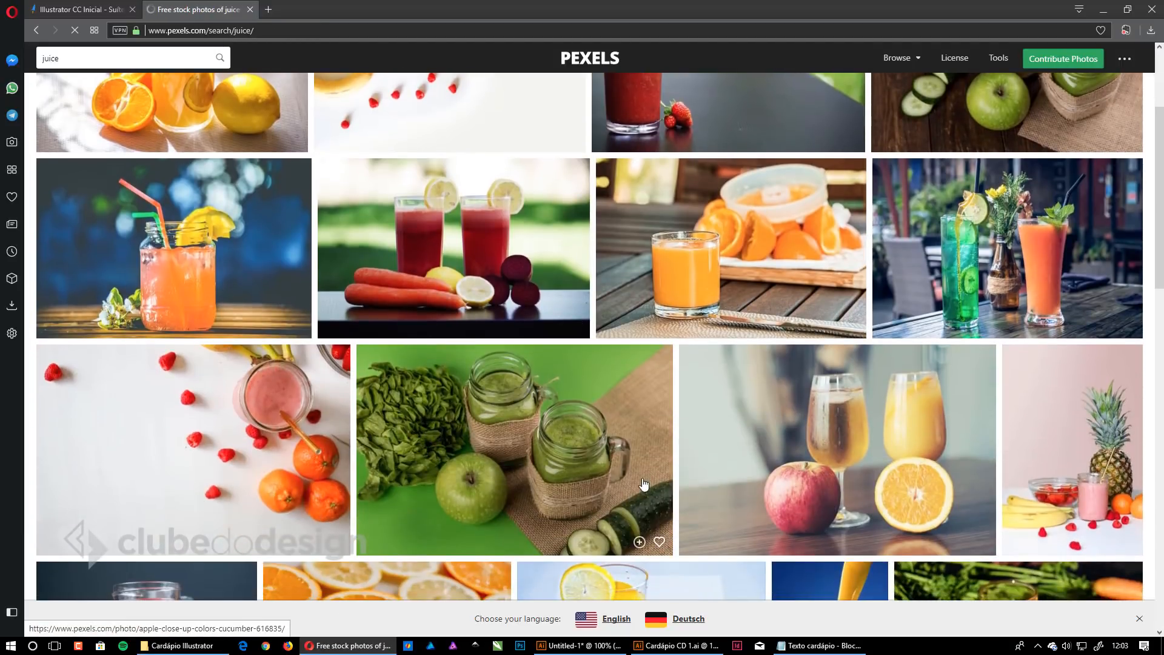
{"action": "scroll", "coordinate": [643, 469], "scroll_direction": "down", "scroll_amount": 6}
{"action": "scroll", "coordinate": [643, 470], "scroll_direction": "down", "scroll_amount": 2}
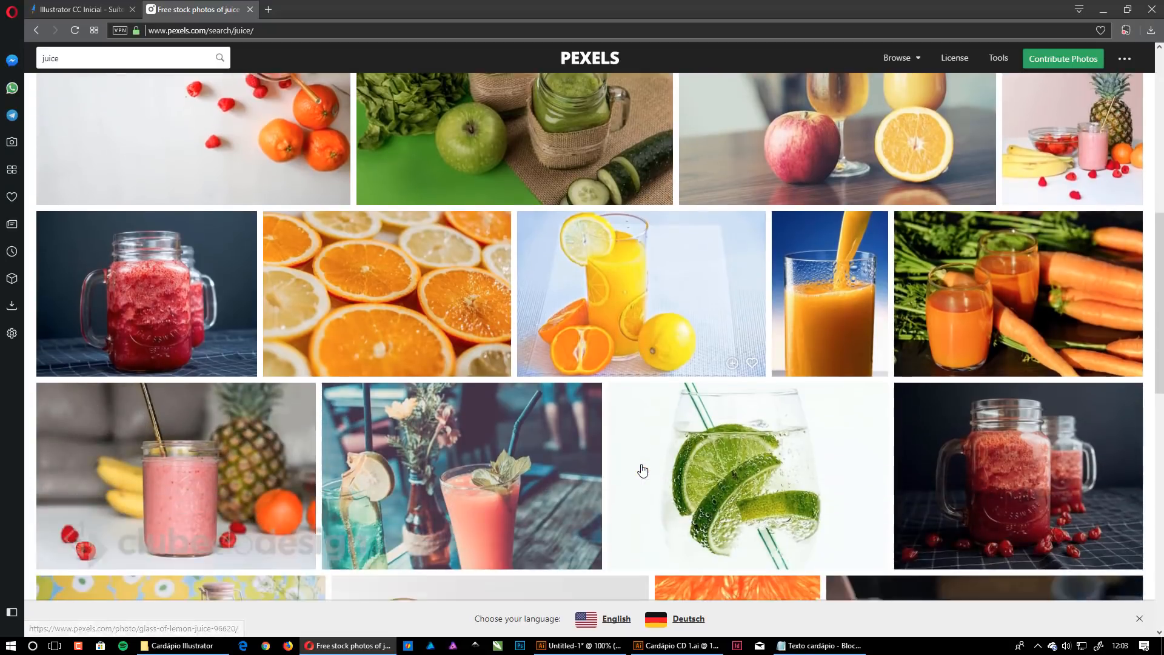
{"action": "scroll", "coordinate": [642, 470], "scroll_direction": "down", "scroll_amount": 2}
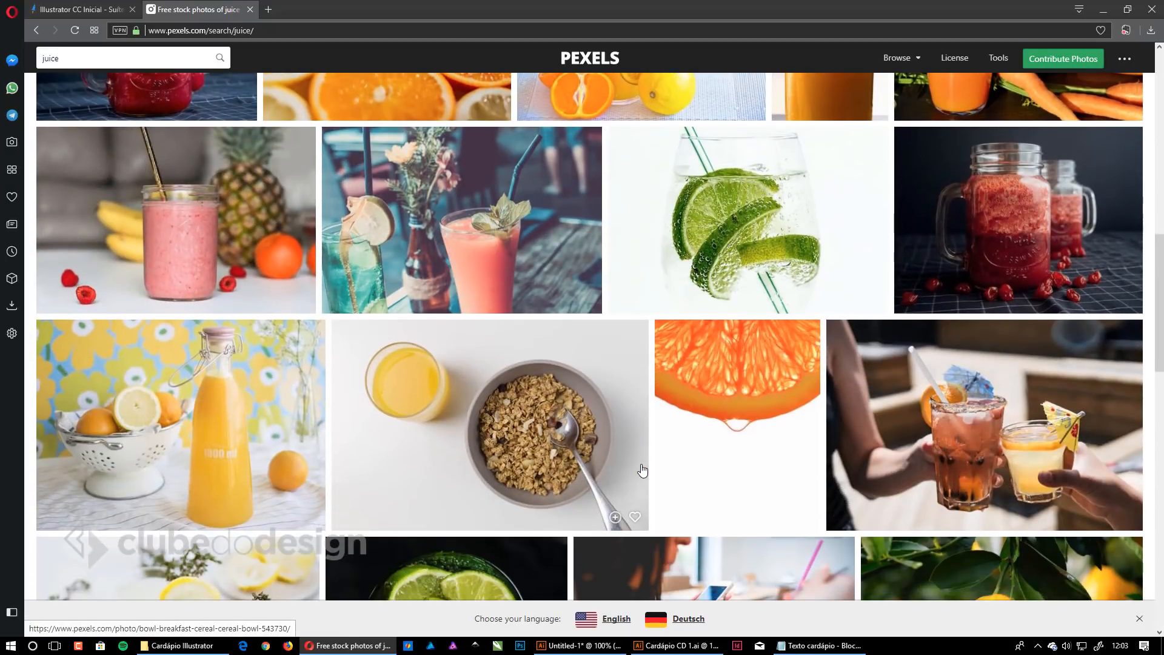
{"action": "left_click", "coordinate": [535, 254]}
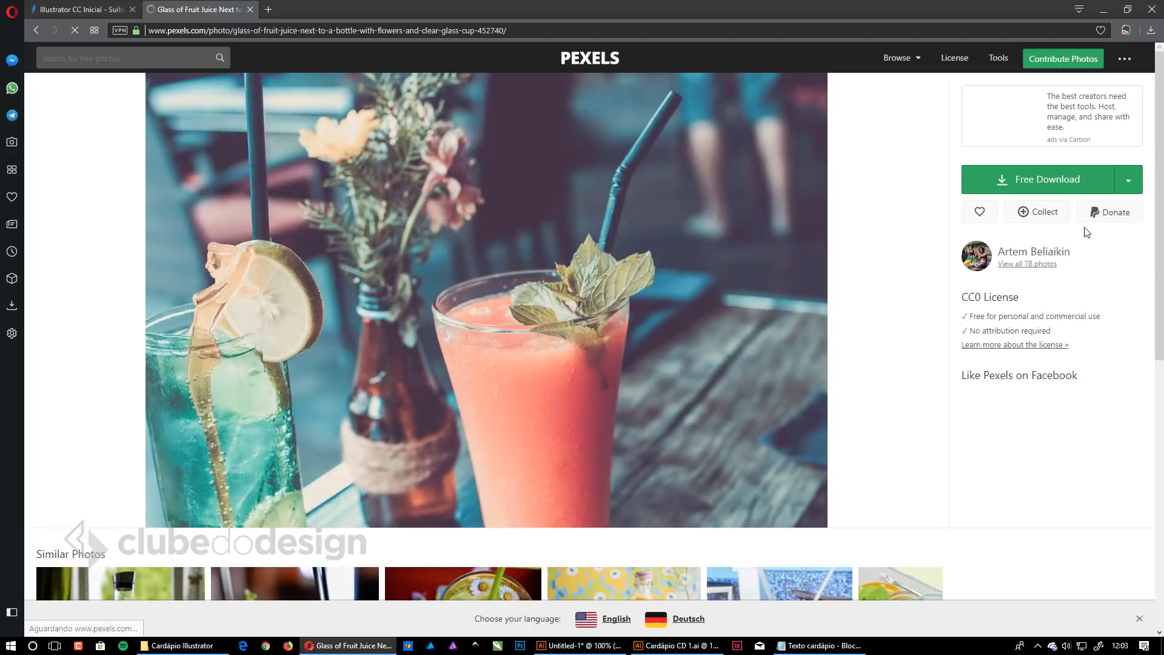
Download the juice photo as pexels-photo-452740 into the Cardápio Illustrator folder.
{"action": "left_click", "coordinate": [1060, 181]}
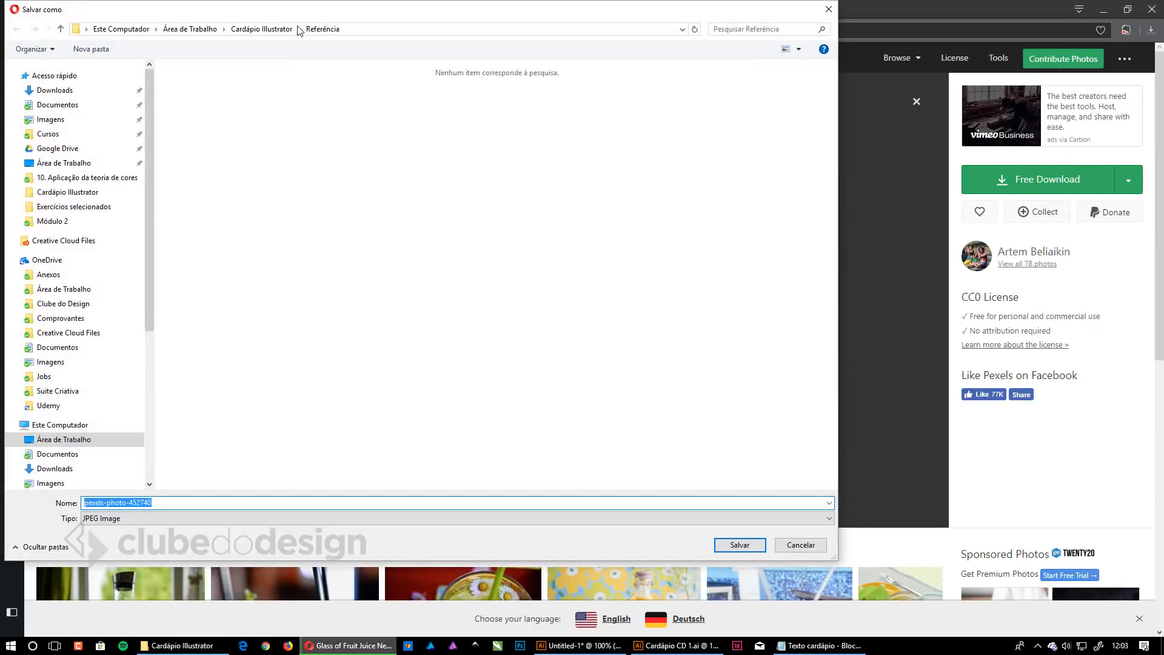
{"action": "left_click", "coordinate": [259, 29]}
{"action": "left_click", "coordinate": [408, 259]}
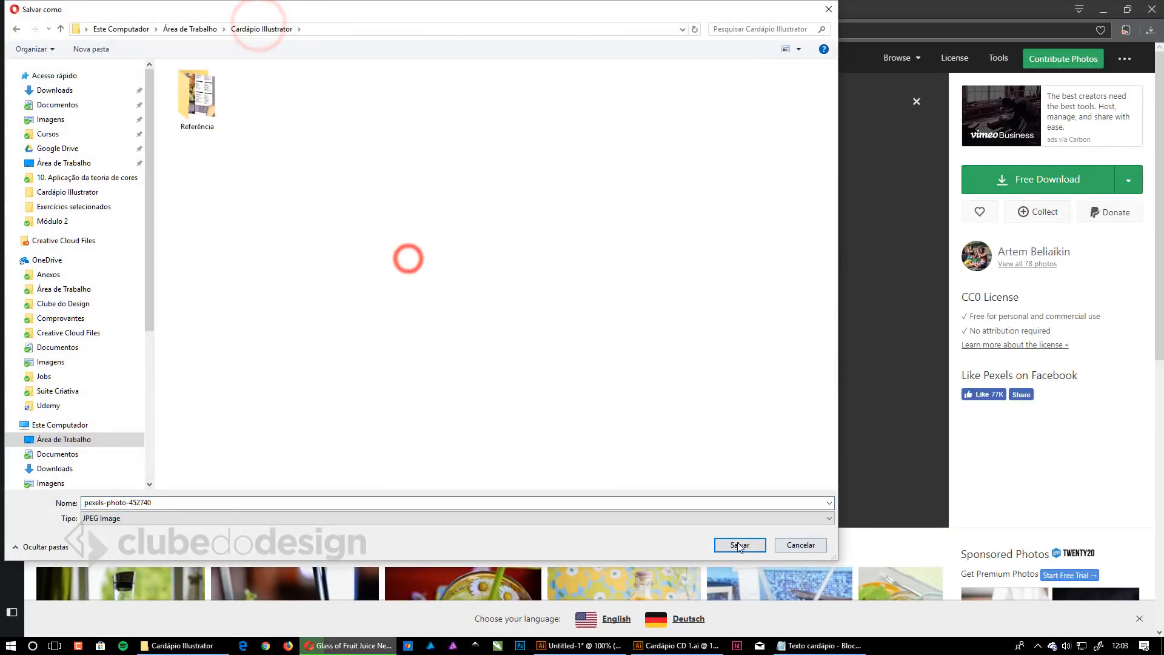
{"action": "left_click", "coordinate": [736, 545]}
Try to place the downloaded pexels-photo-452740 from its folder directly onto the second artboard in Illustrator.
{"action": "left_click", "coordinate": [207, 646]}
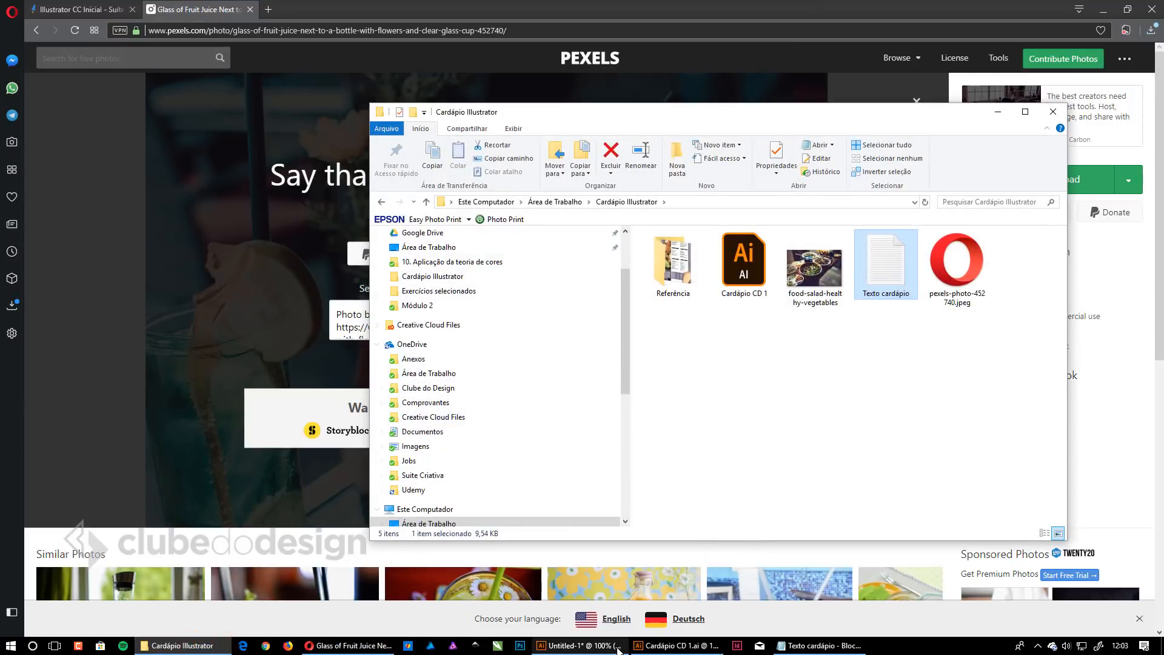
{"action": "left_click", "coordinate": [673, 645]}
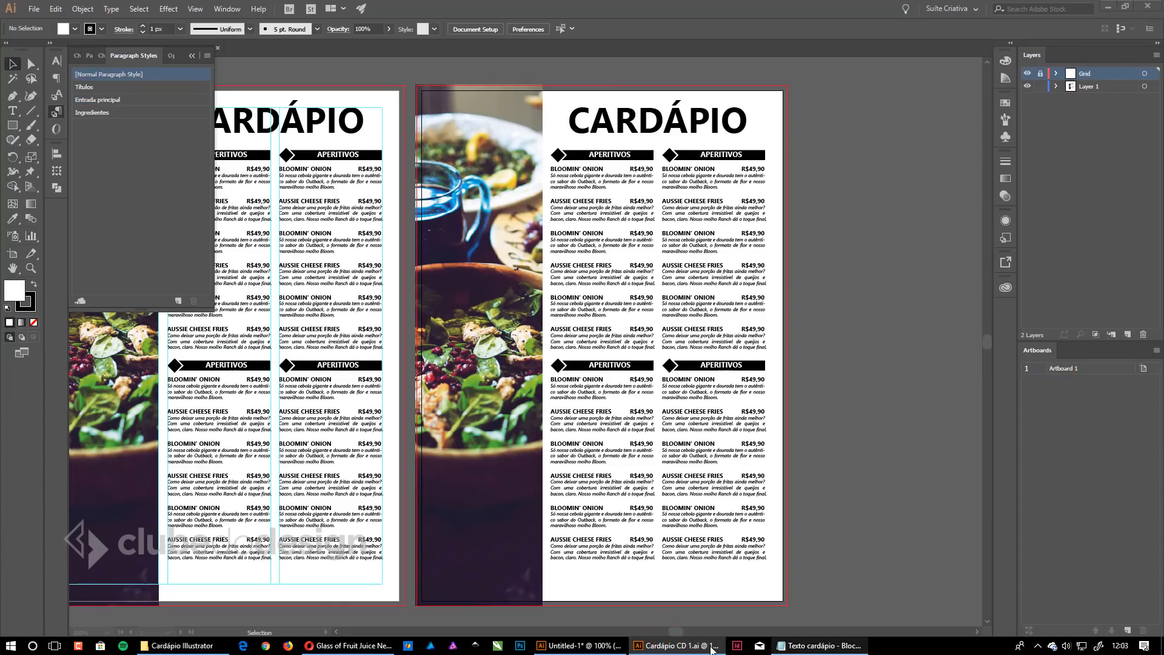
{"action": "left_click", "coordinate": [182, 646]}
{"action": "left_click_drag", "start_coordinate": [974, 278], "coordinate": [844, 570]}
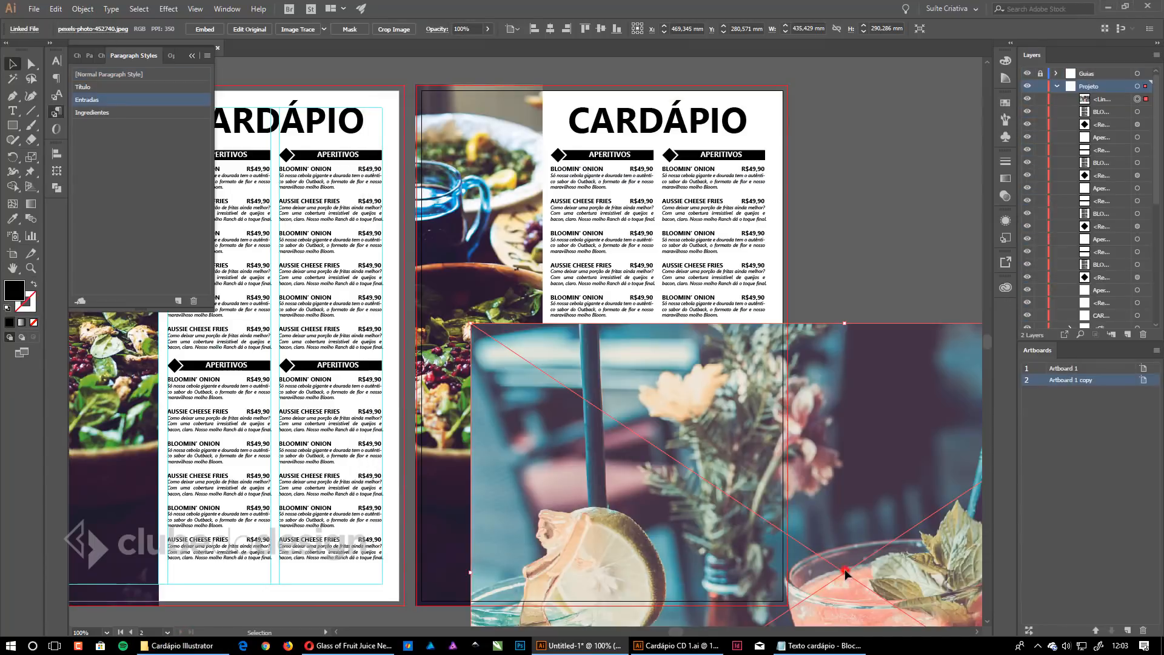
{"action": "key", "text": "ctrl+z"}
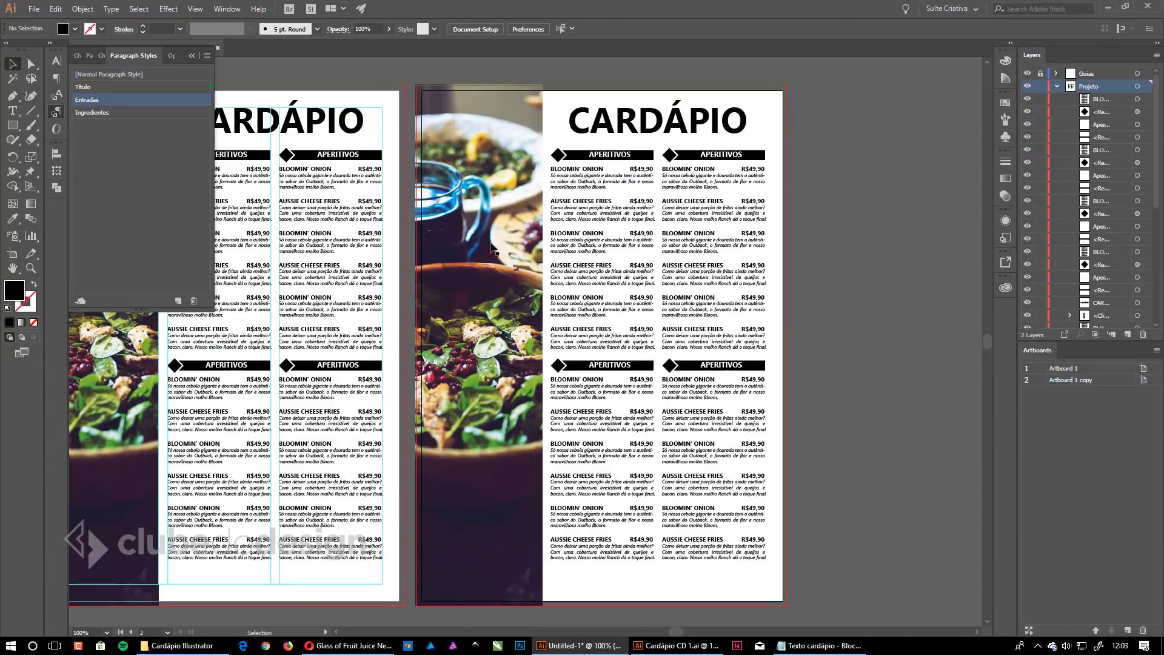
Isolate the clipped photo on the second artboard and replace the food photo inside the mask with pexels-photo-452740.
{"action": "double_click", "coordinate": [489, 181]}
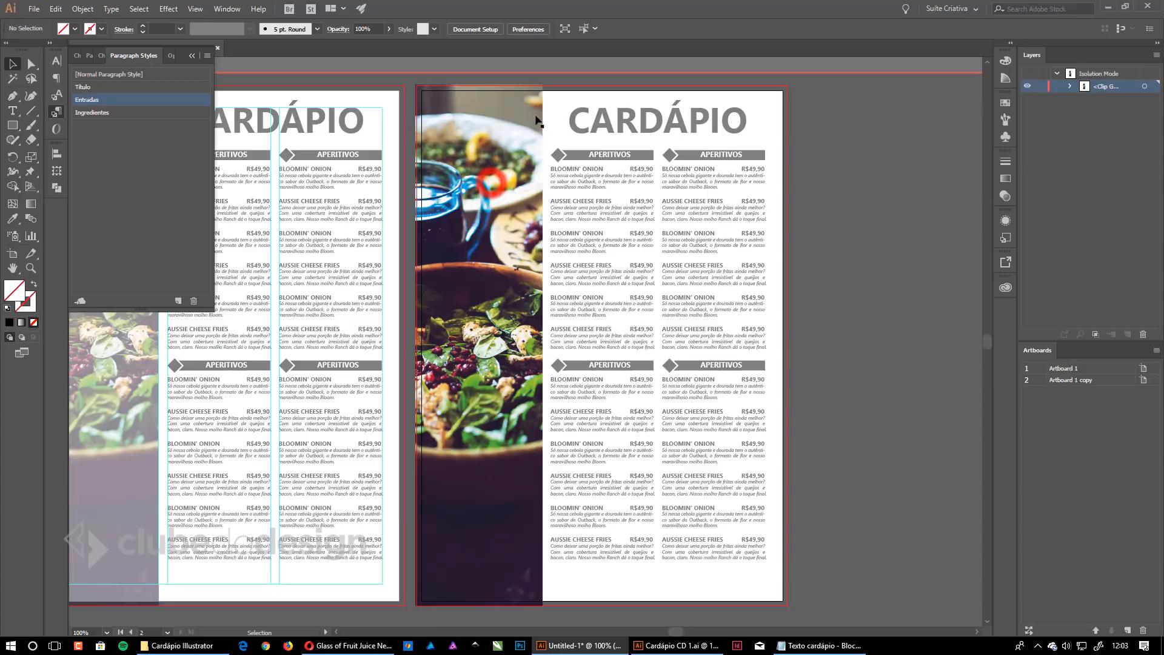
{"action": "left_click", "coordinate": [517, 174]}
{"action": "double_click", "coordinate": [506, 172]}
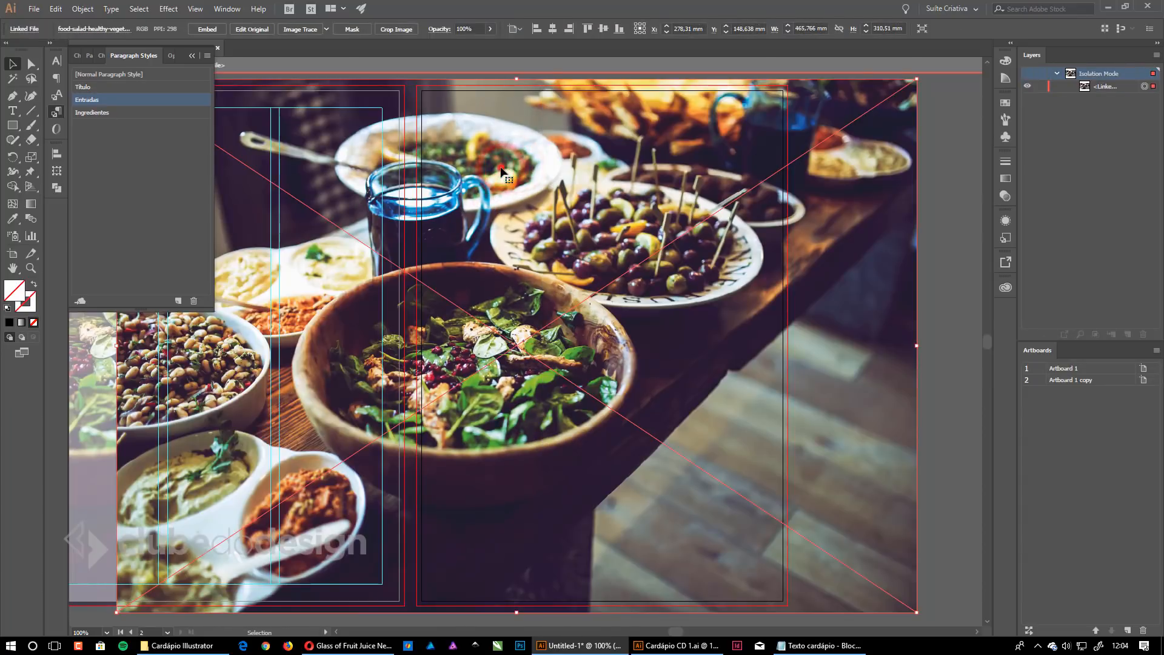
{"action": "key", "text": "Delete"}
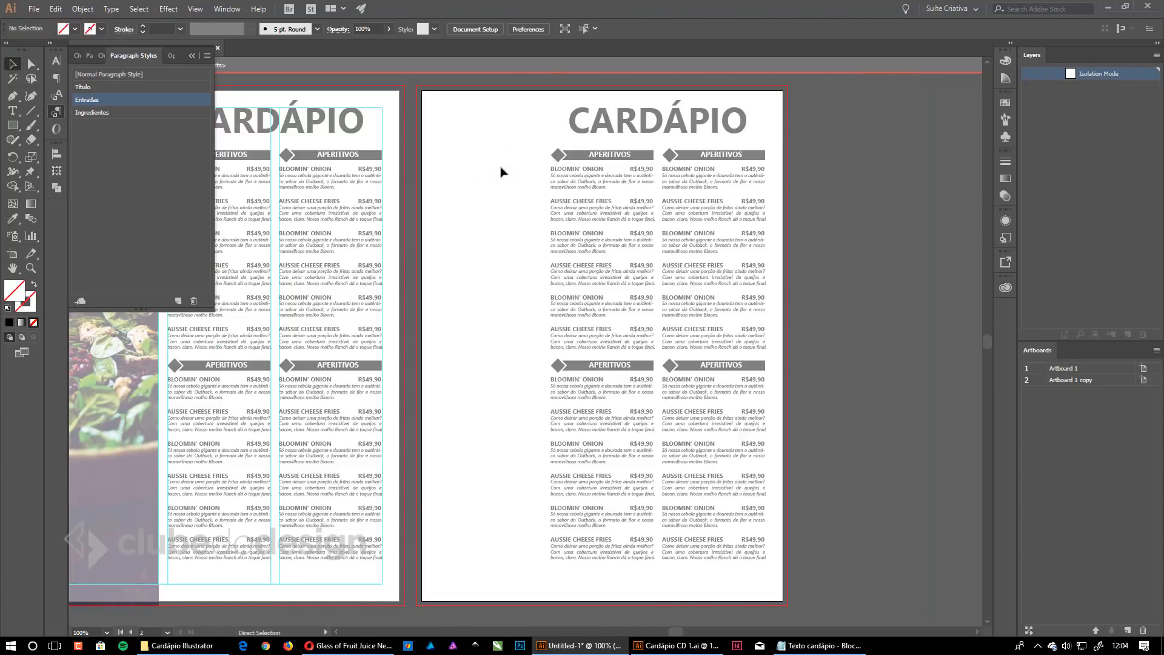
{"action": "key", "text": "ctrl+z"}
Resize the drinks photo to about 459 × 306 mm, shift it sideways over the second artboard and leave isolation mode.
{"action": "left_click_drag", "start_coordinate": [676, 360], "coordinate": [409, 122]}
{"action": "left_click_drag", "start_coordinate": [200, 583], "coordinate": [162, 610]}
{"action": "left_click_drag", "start_coordinate": [544, 468], "coordinate": [511, 468]}
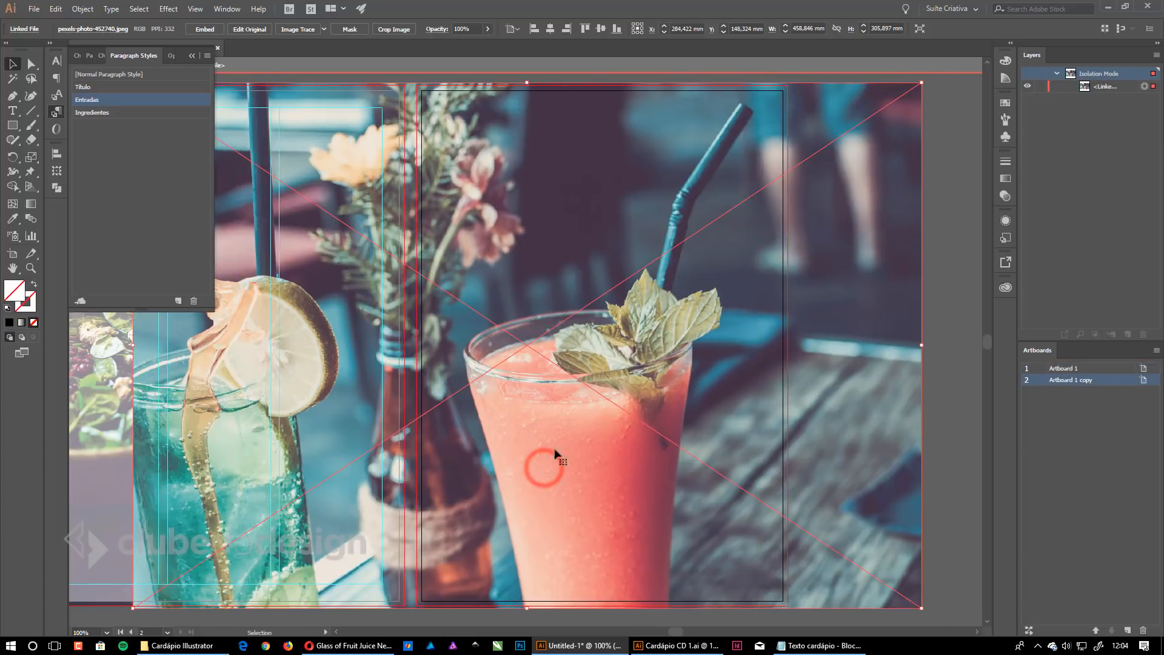
{"action": "left_click_drag", "start_coordinate": [621, 408], "coordinate": [522, 415]}
{"action": "left_click_drag", "start_coordinate": [660, 313], "coordinate": [563, 312]}
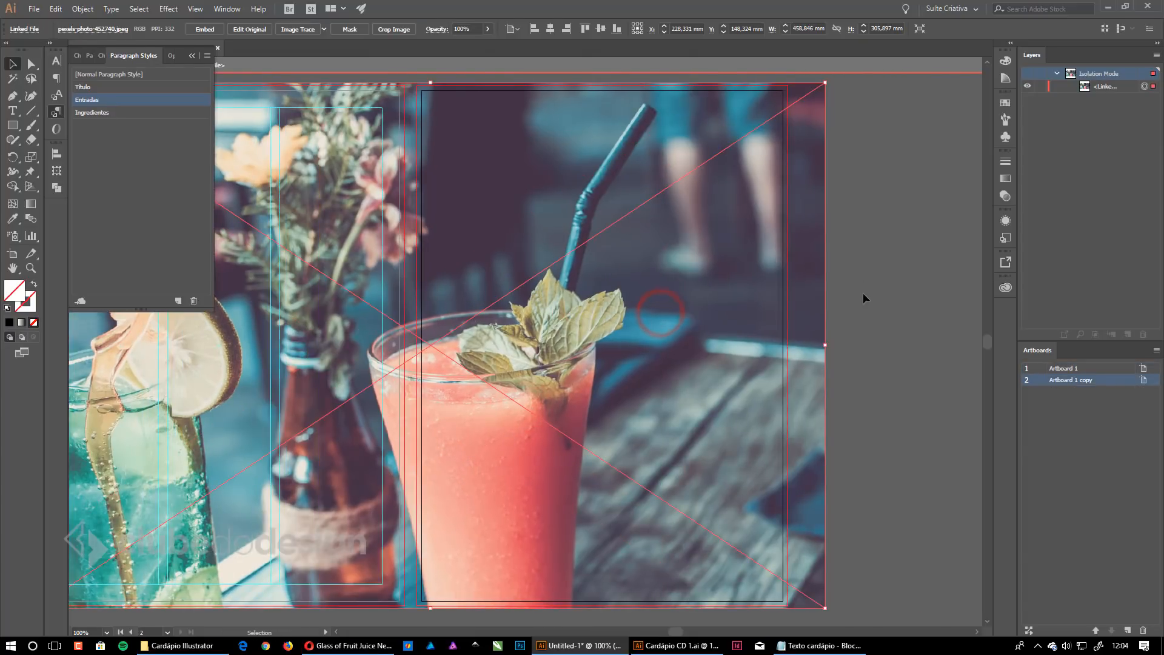
{"action": "double_click", "coordinate": [867, 270]}
{"action": "key", "text": "ctrl+alt+space"}
{"action": "left_click", "coordinate": [530, 399], "text": "ctrl+alt"}
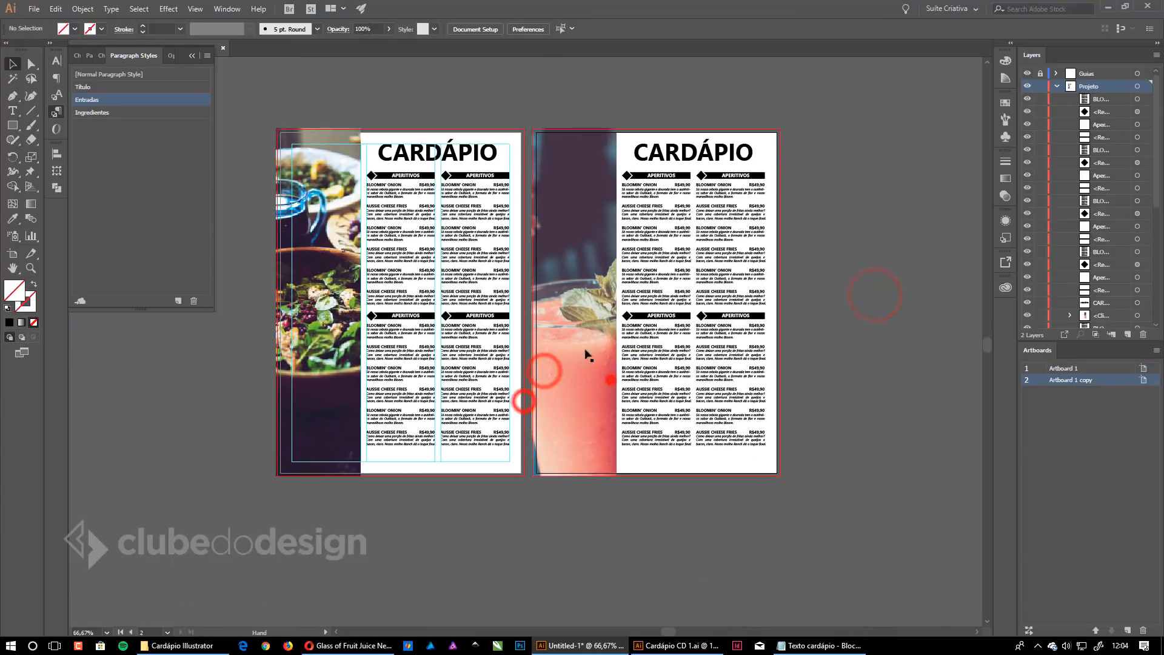
Reposition the drinks photo inside its mask so the straw, mint leaves and glass fill the strip beside the menu.
{"action": "double_click", "coordinate": [569, 308]}
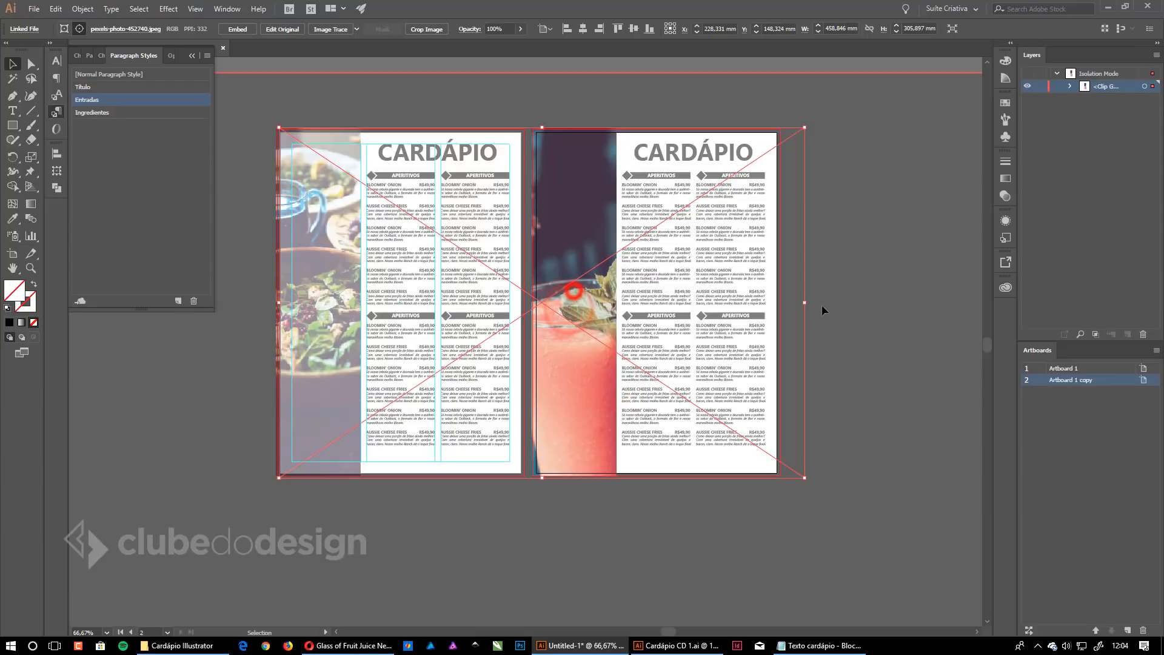
{"action": "left_click_drag", "start_coordinate": [573, 310], "coordinate": [545, 311]}
{"action": "mouse_move", "coordinate": [576, 248]}
{"action": "left_mouse_down"}
{"action": "mouse_move", "coordinate": [576, 229]}
{"action": "mouse_move", "coordinate": [590, 228]}
{"action": "left_mouse_up"}
{"action": "left_click", "coordinate": [835, 184]}
{"action": "double_click", "coordinate": [835, 185]}
{"action": "left_click", "coordinate": [841, 354]}
{"action": "key", "text": "ctrl+0"}
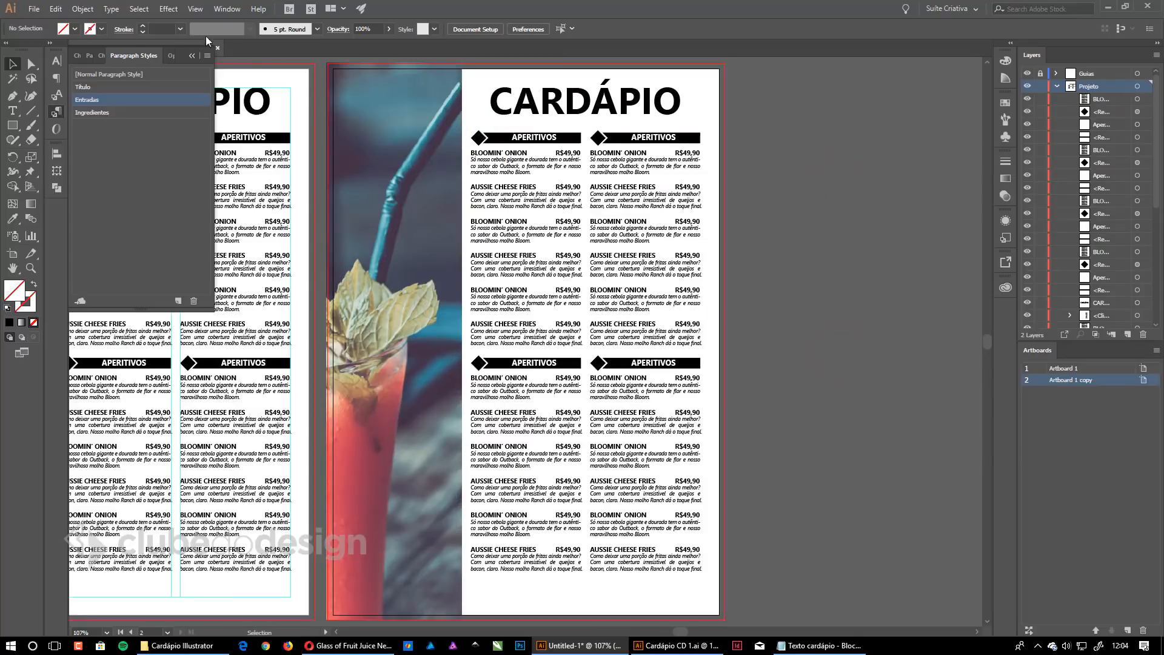
Add a text box spanning both columns at the foot of the first page reading "Solicite a nossa carta de vinhos.".
{"action": "left_click", "coordinate": [193, 54]}
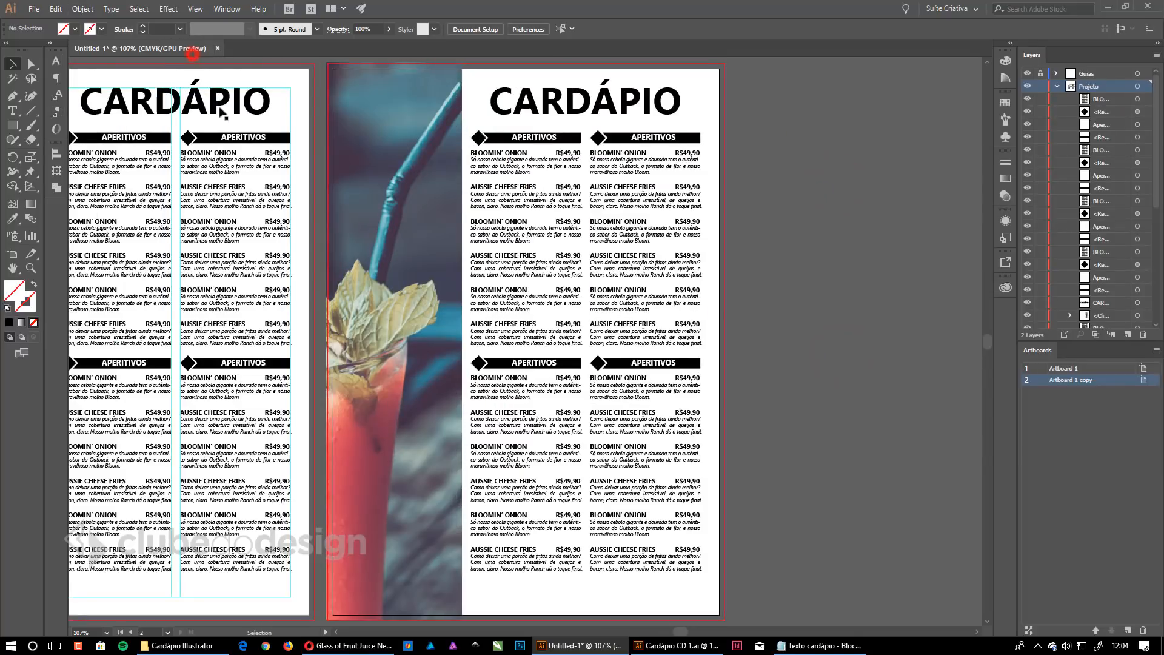
{"action": "left_click_drag", "start_coordinate": [161, 276], "coordinate": [421, 273]}
{"action": "left_click_drag", "start_coordinate": [628, 296], "coordinate": [605, 307]}
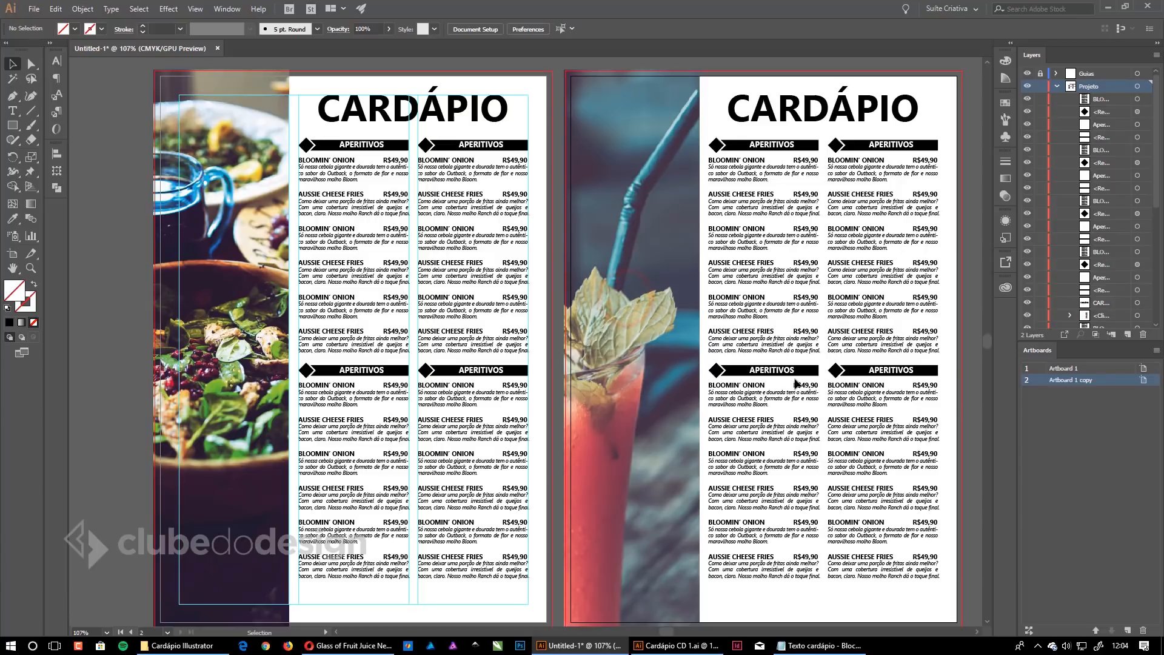
{"action": "left_click_drag", "start_coordinate": [535, 498], "coordinate": [627, 242]}
{"action": "scroll", "coordinate": [345, 397], "scroll_direction": "up", "scroll_amount": 2}
{"action": "left_click_drag", "start_coordinate": [346, 398], "coordinate": [571, 457]}
{"action": "left_click_drag", "start_coordinate": [693, 434], "coordinate": [394, 431]}
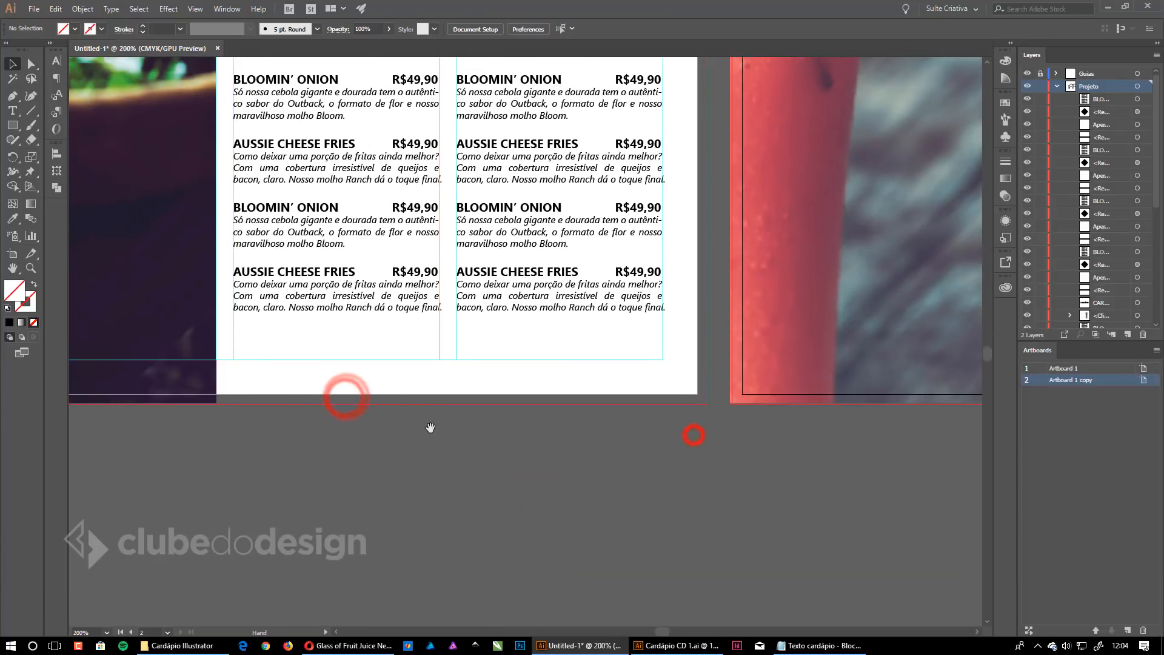
{"action": "key", "text": "t"}
{"action": "left_click_drag", "start_coordinate": [234, 334], "coordinate": [662, 362]}
{"action": "type", "text": "O"}
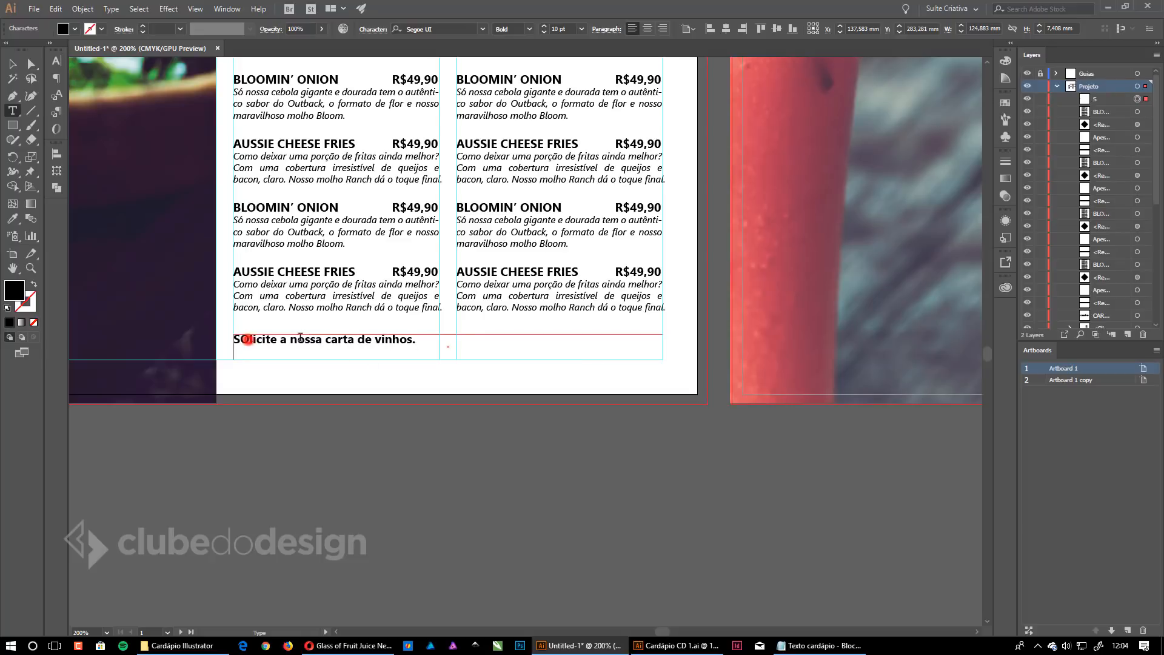
{"action": "key", "text": "BackSpace"}
{"action": "type", "text": "o"}
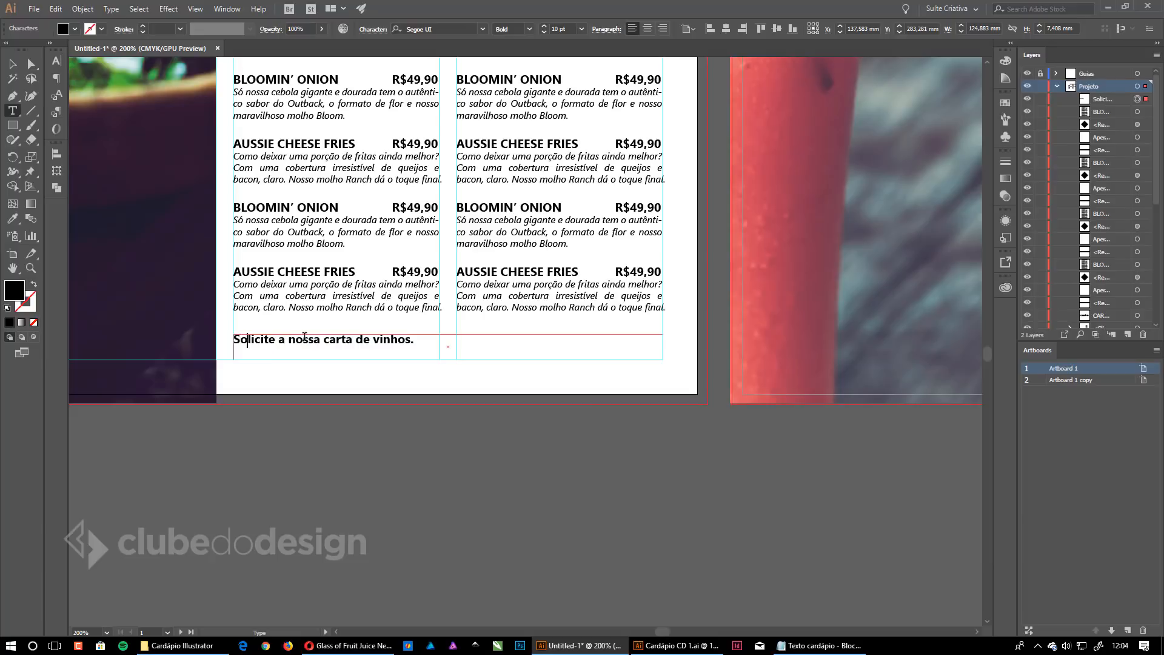
Insert "Observação:" before the wine list sentence in the first page's footer note.
{"action": "key", "text": "Home"}
{"action": "type", "text": "Observação"}
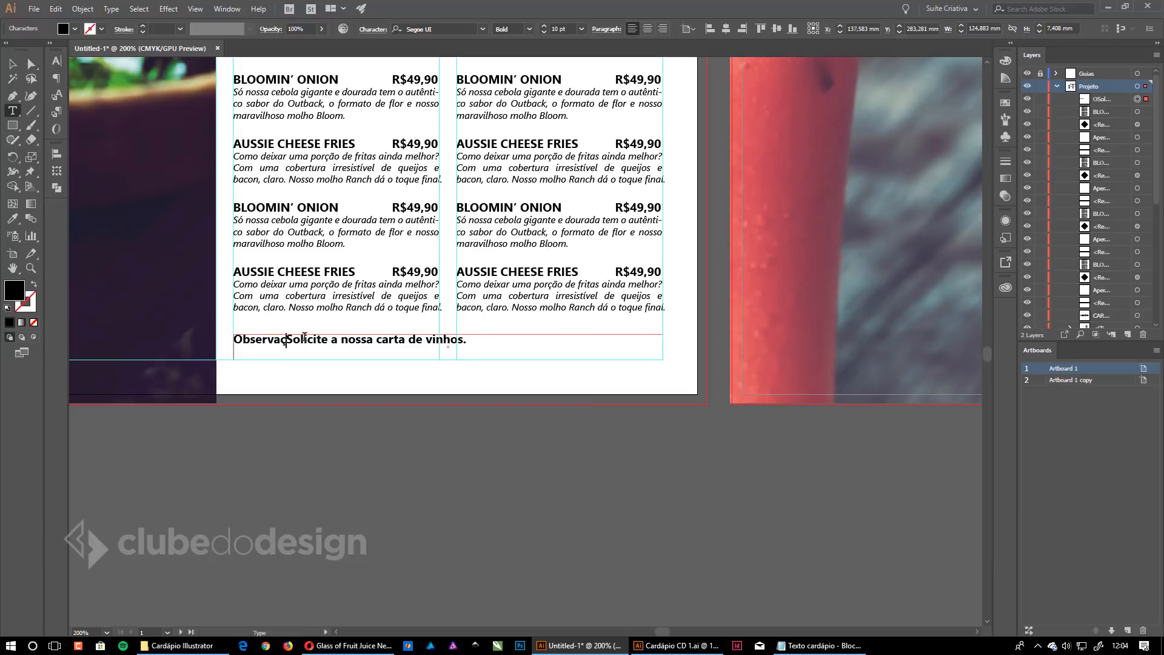
{"action": "type", "text": ":"}
{"action": "key", "text": "Escape"}
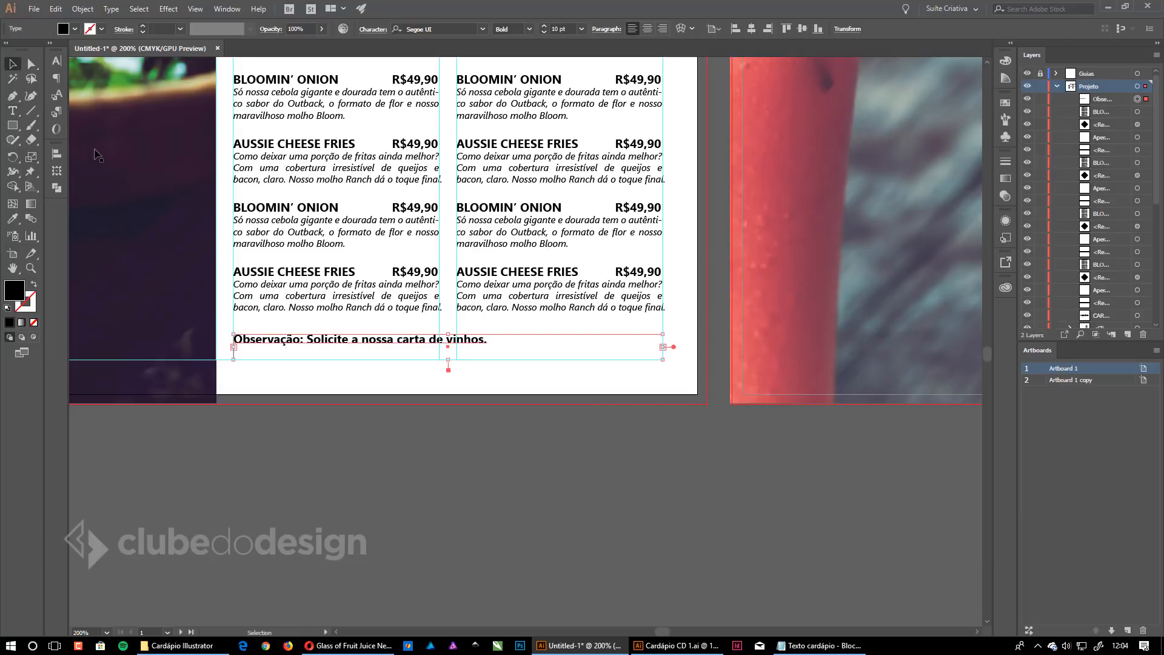
Apply the Ingredientes paragraph style to the footer note and shorten its text box down to the lower margin guide.
{"action": "left_click", "coordinate": [56, 113]}
{"action": "left_click", "coordinate": [112, 115]}
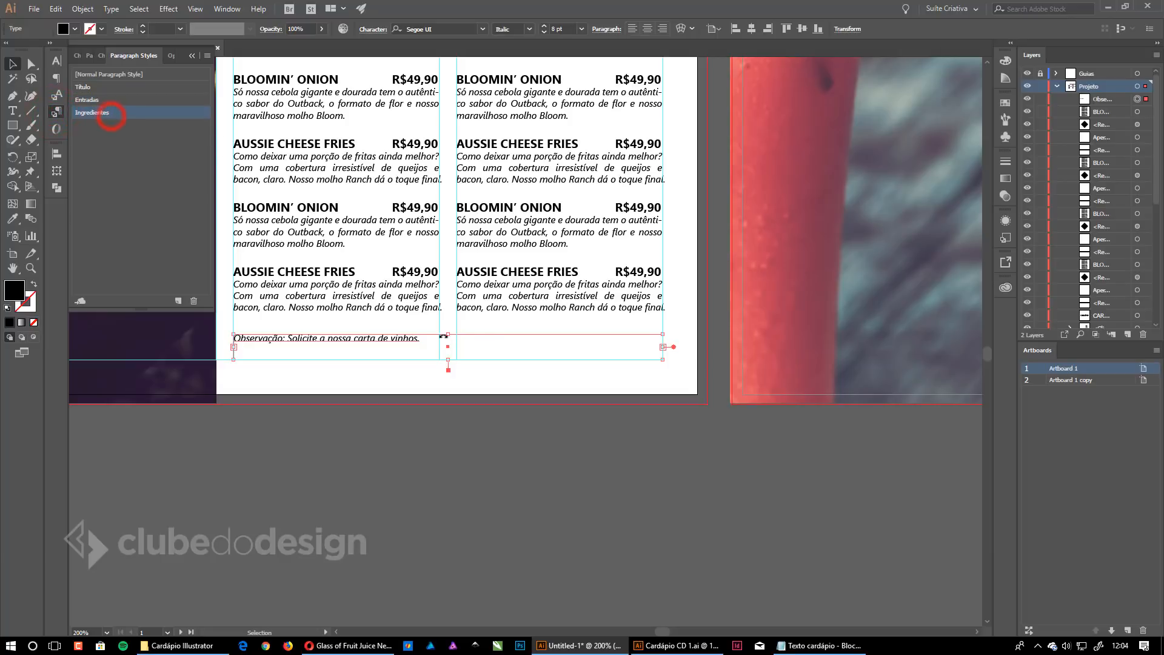
{"action": "left_click_drag", "start_coordinate": [448, 335], "coordinate": [438, 352]}
{"action": "left_click", "coordinate": [468, 446]}
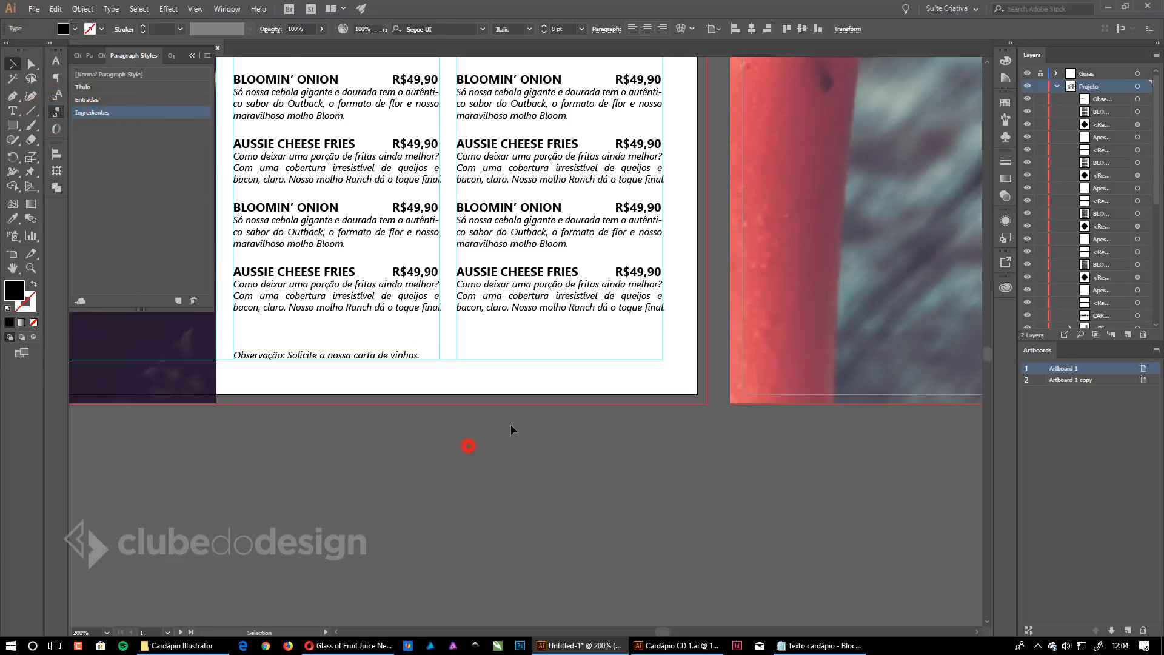
Copy the footer note to the matching position under the menu columns on the second artboard.
{"action": "left_click", "coordinate": [511, 424], "text": "ctrl+alt"}
{"action": "left_click", "coordinate": [511, 425], "text": "ctrl+alt"}
{"action": "left_click", "coordinate": [526, 414], "text": "ctrl+alt"}
{"action": "left_click_drag", "start_coordinate": [757, 335], "coordinate": [699, 502]}
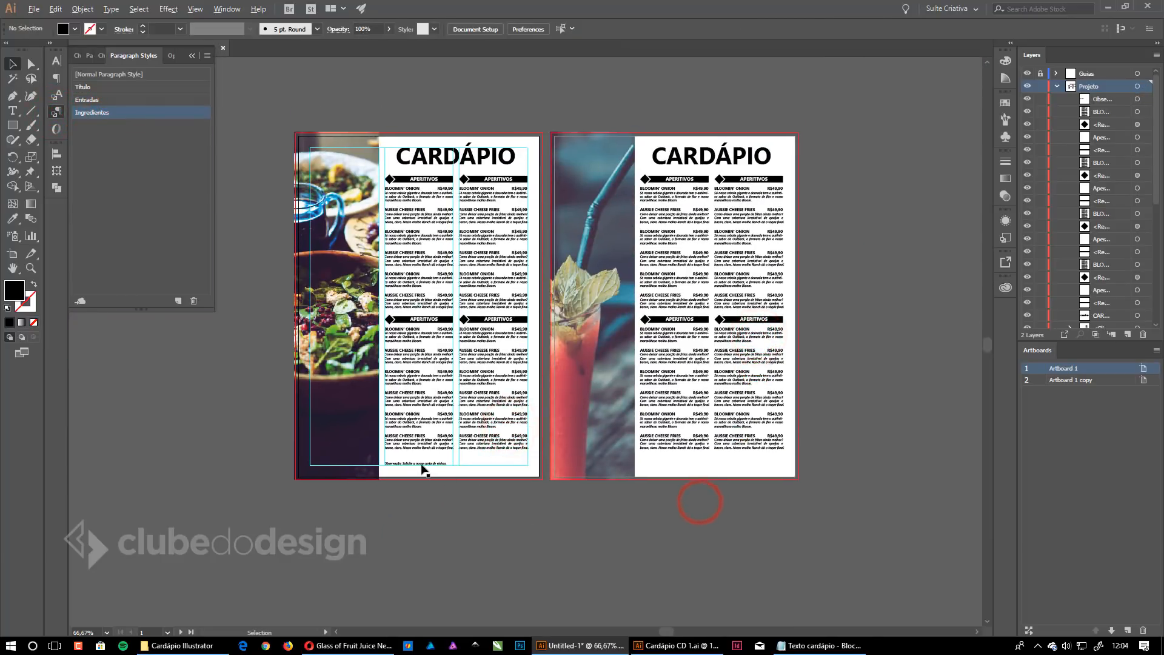
{"action": "left_click_drag", "start_coordinate": [547, 467], "coordinate": [677, 463]}
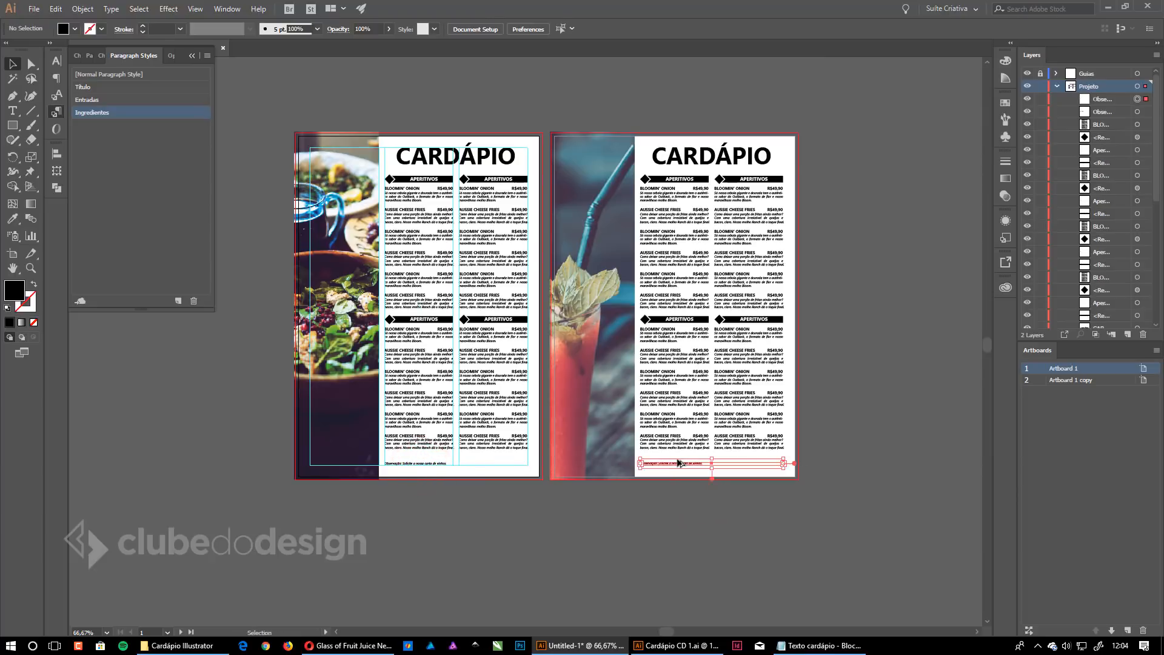
{"action": "left_click", "coordinate": [677, 460], "text": "ctrl"}
{"action": "left_click", "coordinate": [677, 459], "text": "ctrl"}
{"action": "left_click", "coordinate": [677, 459], "text": "ctrl"}
{"action": "left_click_drag", "start_coordinate": [306, 349], "coordinate": [670, 546]}
{"action": "left_click_drag", "start_coordinate": [553, 446], "coordinate": [556, 453]}
{"action": "left_click", "coordinate": [496, 369], "text": "ctrl"}
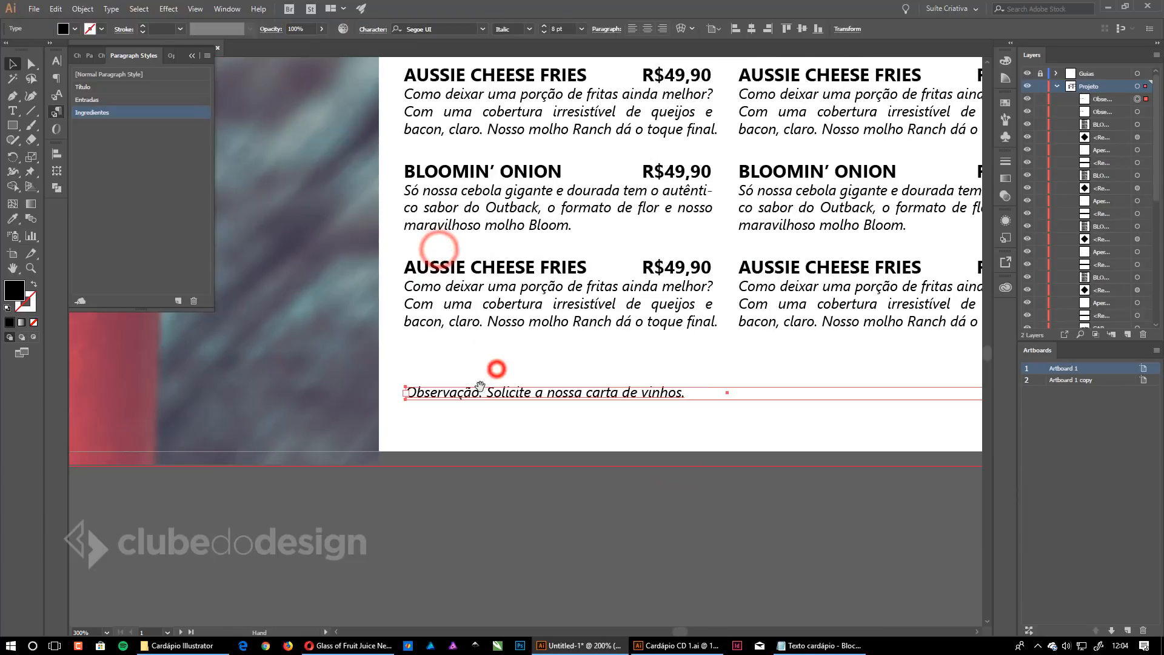
{"action": "left_click", "coordinate": [446, 360]}
{"action": "left_click", "coordinate": [442, 391]}
{"action": "left_click", "coordinate": [662, 519]}
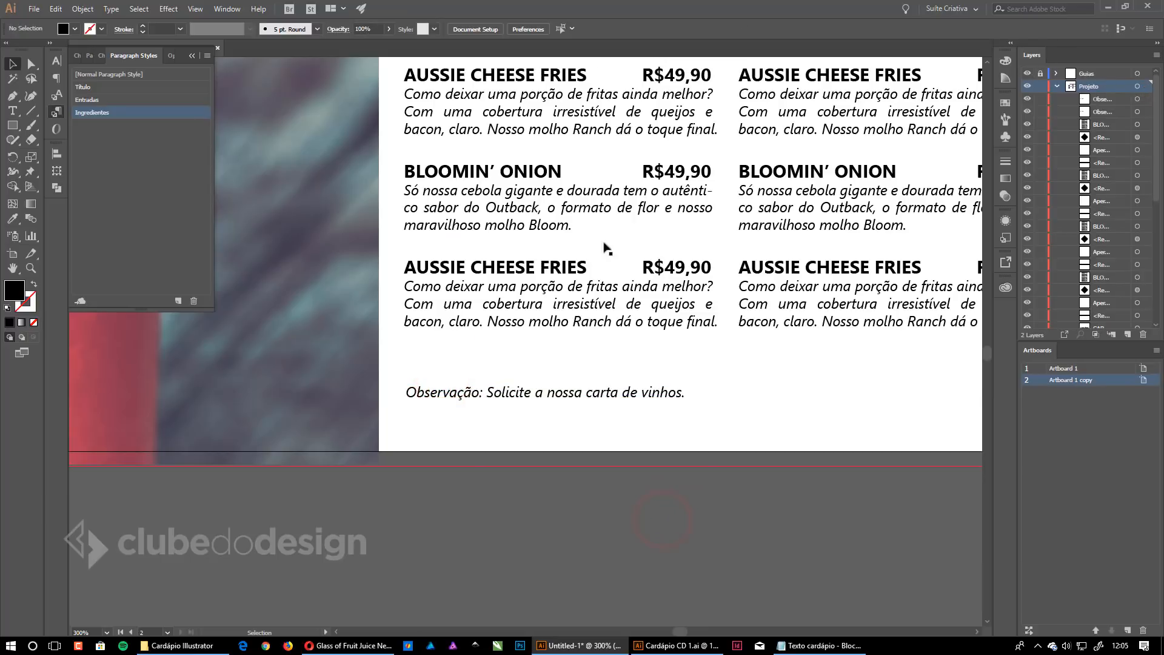
Unlock the Guias layer and the document guides, and select everything on that layer.
{"action": "left_click", "coordinate": [397, 311], "text": "ctrl+alt"}
{"action": "left_click", "coordinate": [398, 312], "text": "ctrl+alt"}
{"action": "left_click", "coordinate": [397, 312], "text": "ctrl+alt"}
{"action": "left_click", "coordinate": [398, 311], "text": "ctrl+alt"}
{"action": "left_click_drag", "start_coordinate": [427, 296], "coordinate": [401, 370]}
{"action": "left_click", "coordinate": [447, 324], "text": "ctrl"}
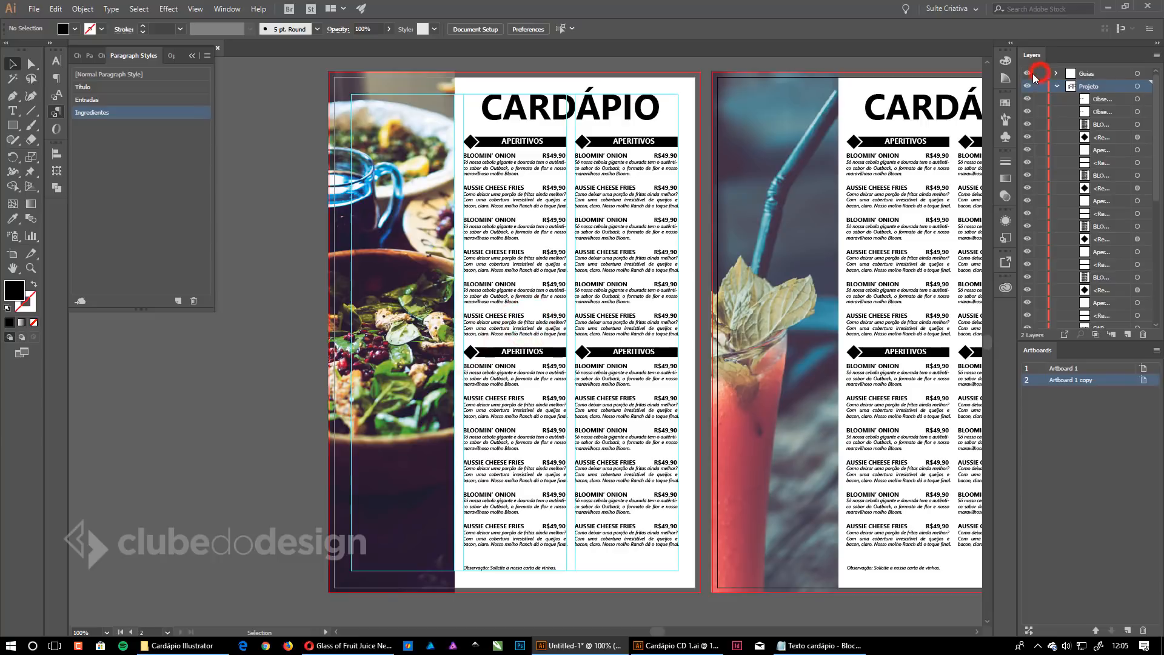
{"action": "left_click", "coordinate": [1094, 72]}
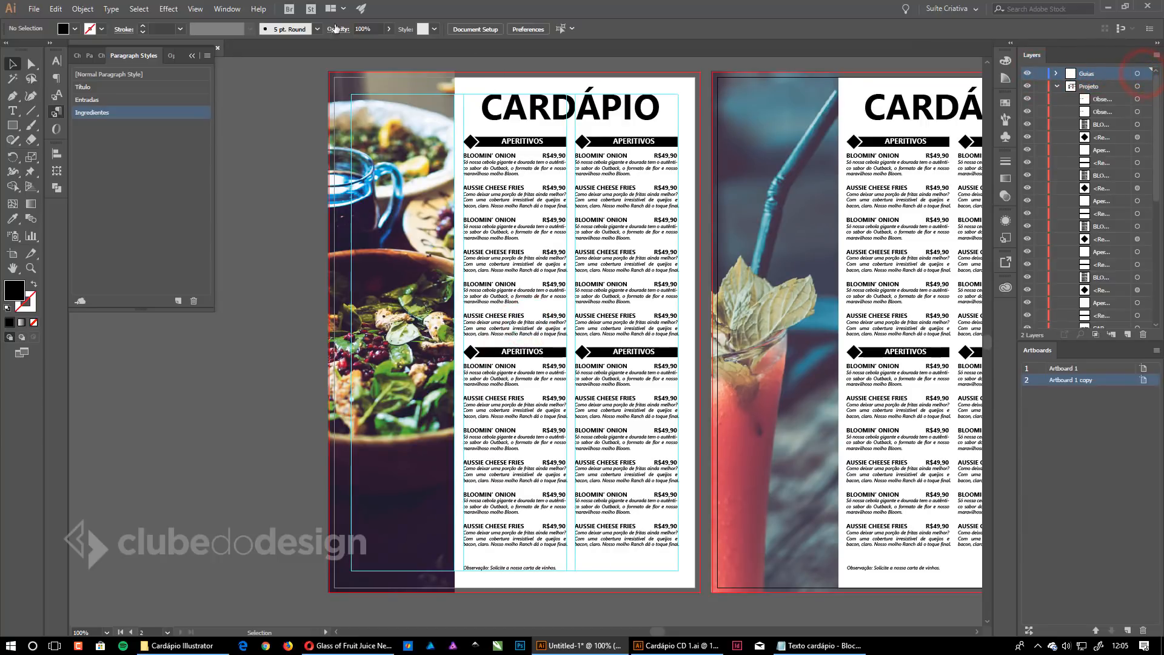
{"action": "left_click", "coordinate": [195, 9]}
{"action": "left_click", "coordinate": [239, 383]}
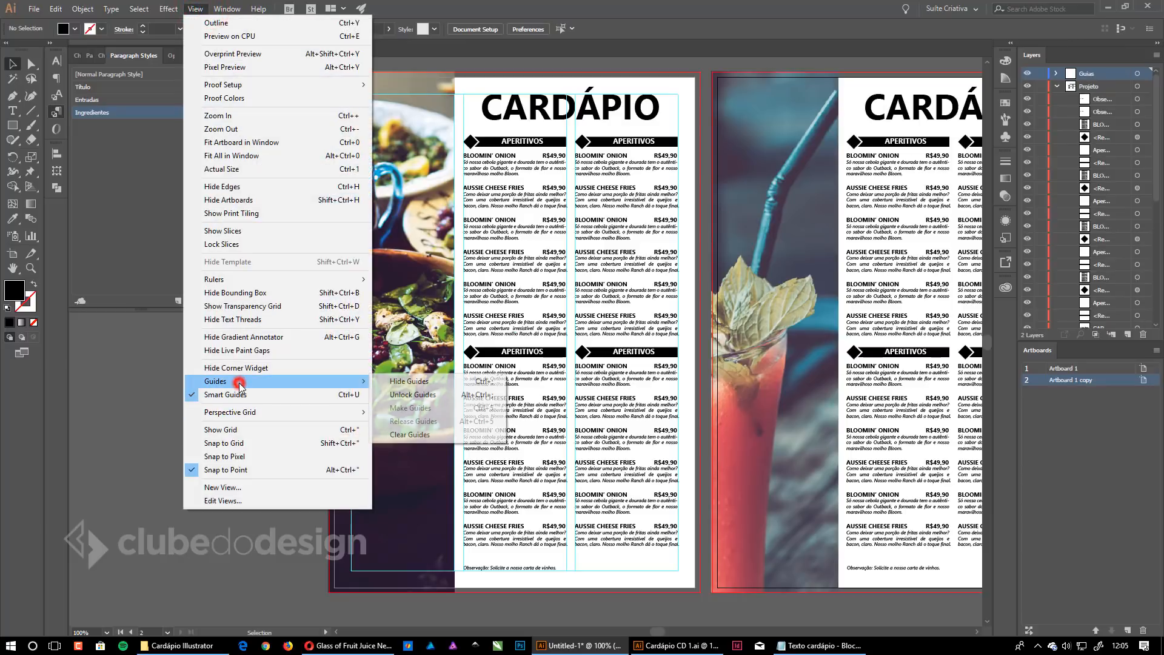
{"action": "left_click", "coordinate": [423, 395]}
{"action": "left_click", "coordinate": [1142, 73]}
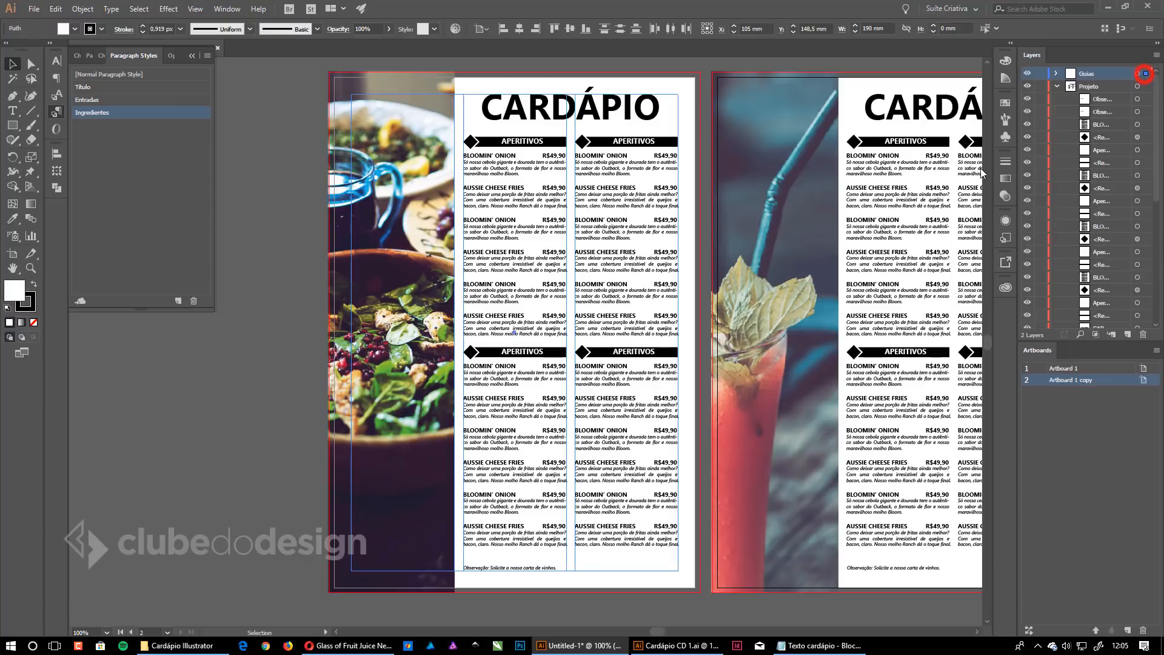
Copy the selected guides onto the second artboard, lock the Guias layer and collapse the Projeto layer.
{"action": "left_click_drag", "start_coordinate": [730, 231], "coordinate": [528, 238]}
{"action": "left_click_drag", "start_coordinate": [466, 106], "coordinate": [851, 106]}
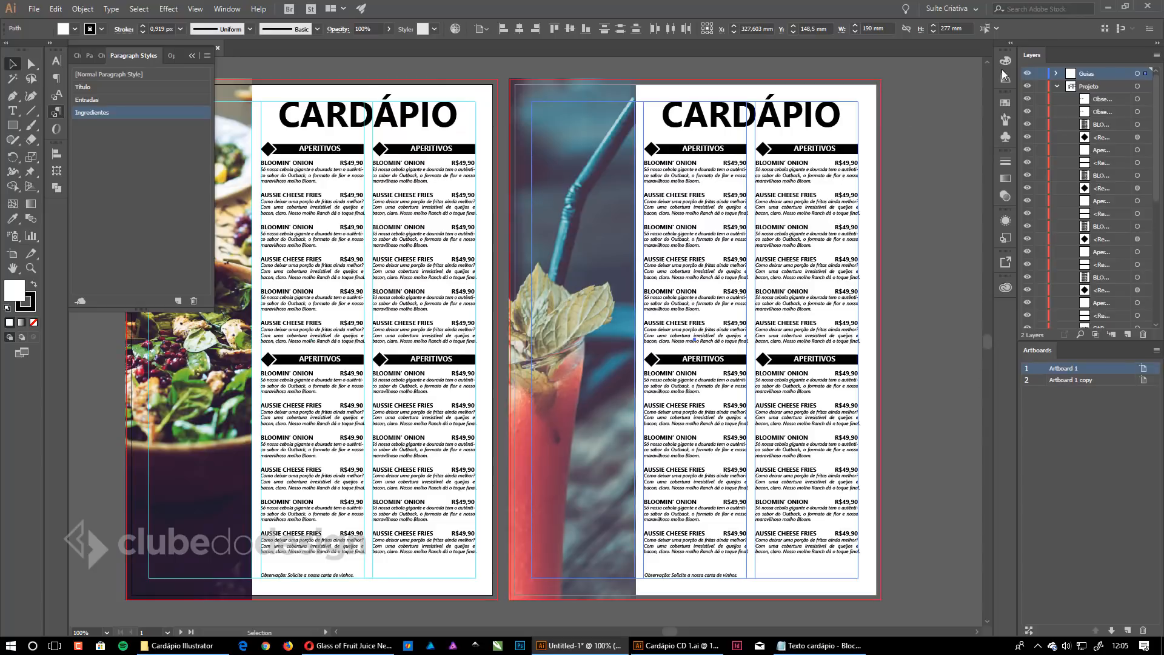
{"action": "left_click", "coordinate": [1040, 73]}
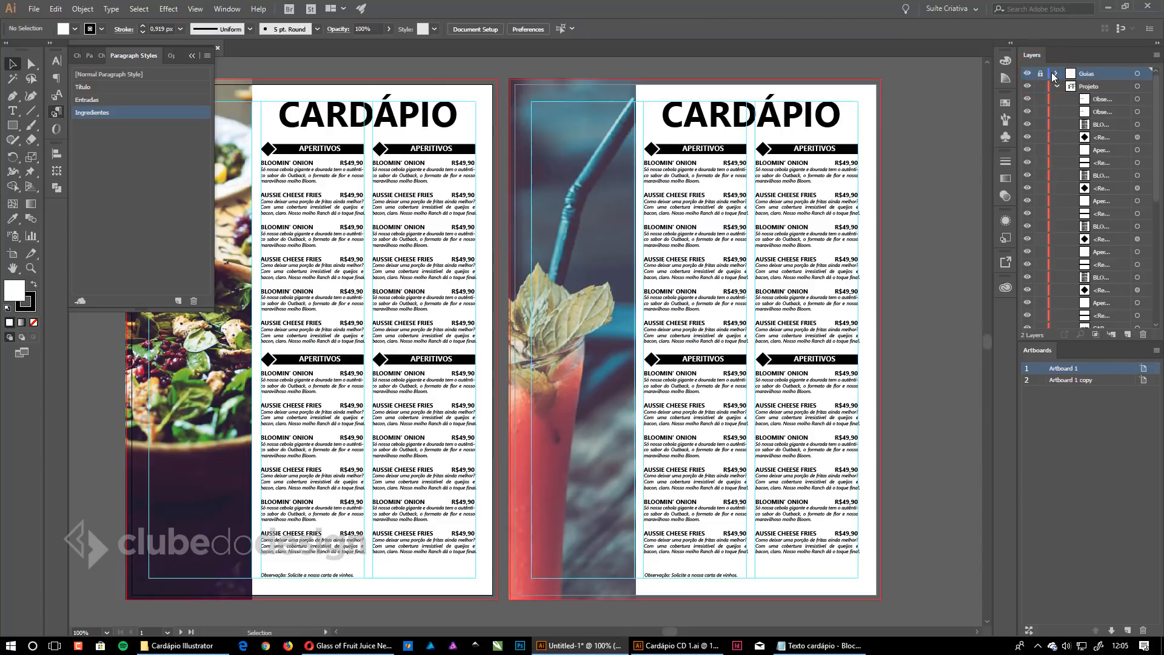
{"action": "left_click", "coordinate": [1056, 86]}
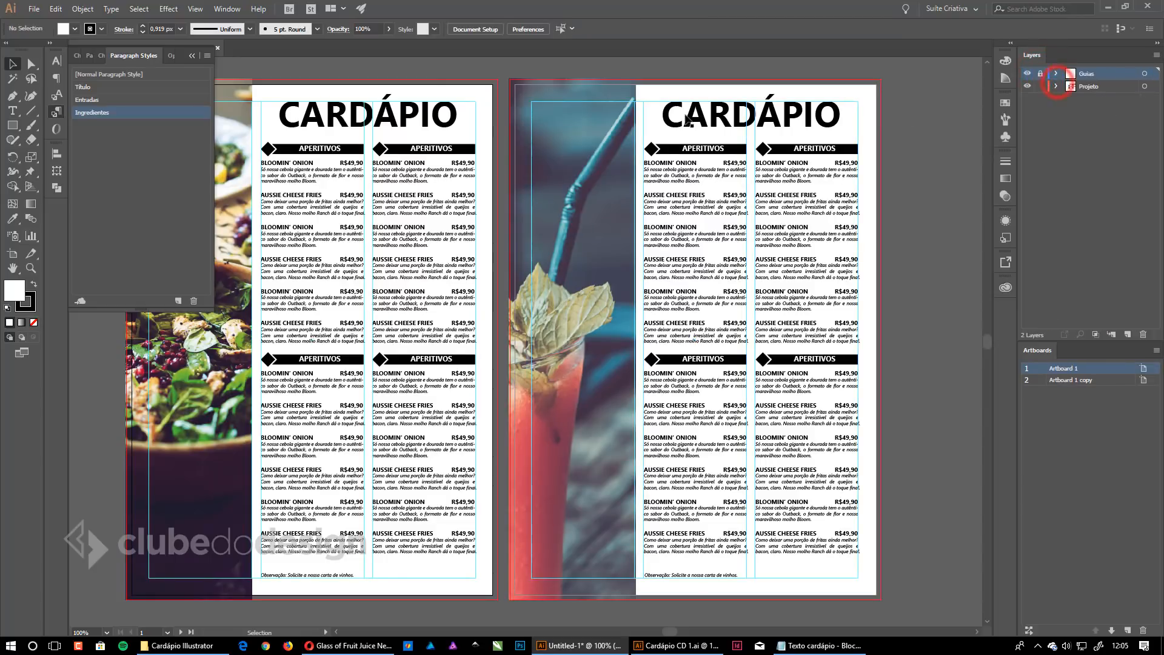
Replace the sentence after "Observação:" in the second page's footer note with "Você pode adicionar leite".
{"action": "left_click", "coordinate": [192, 55]}
{"action": "left_click", "coordinate": [377, 55]}
{"action": "left_click_drag", "start_coordinate": [722, 262], "coordinate": [537, 185]}
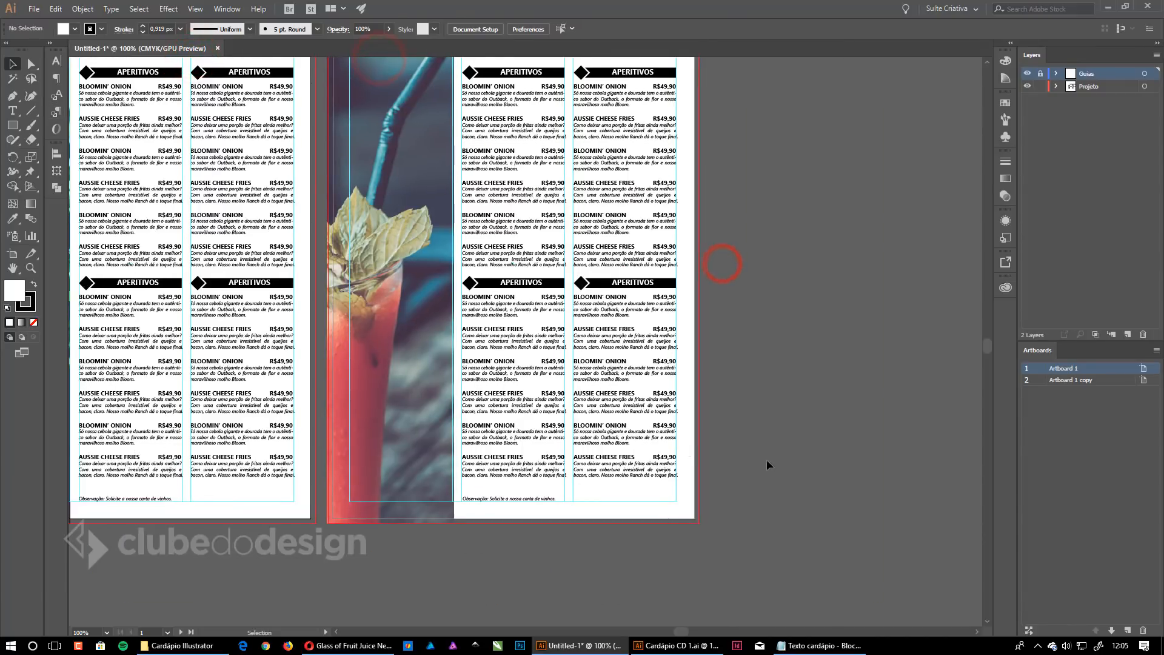
{"action": "left_click_drag", "start_coordinate": [751, 470], "coordinate": [767, 407]}
{"action": "left_click", "coordinate": [558, 436]}
{"action": "left_click", "coordinate": [446, 349]}
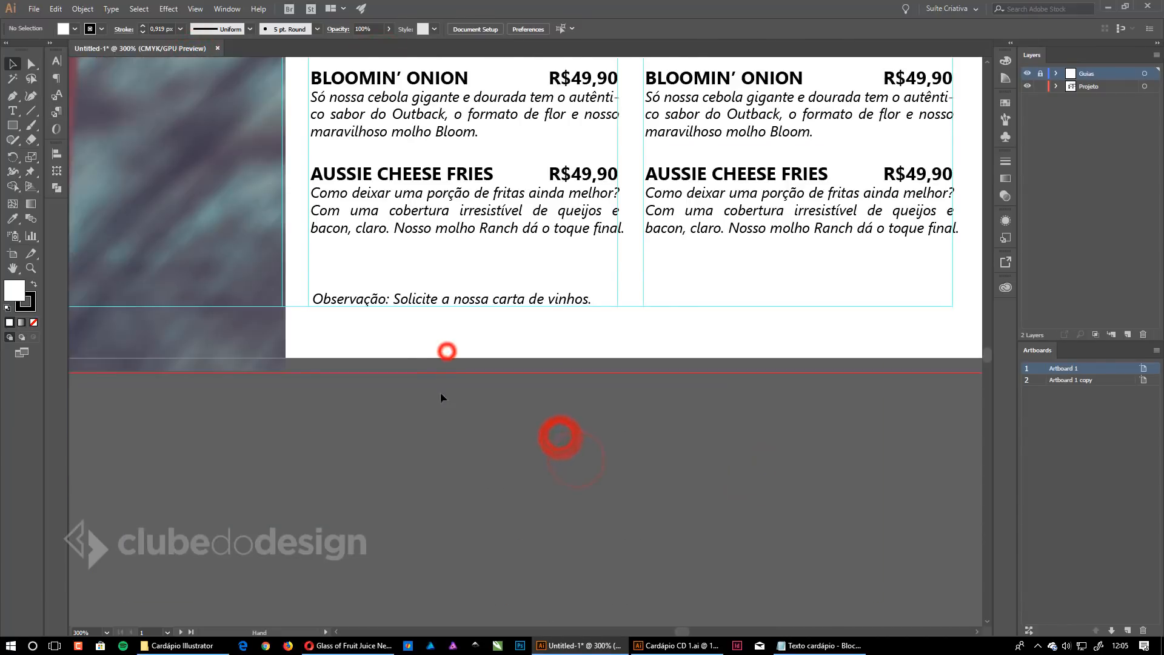
{"action": "double_click", "coordinate": [400, 300]}
{"action": "key", "text": "shift+End"}
{"action": "type", "text": "VOcê pode adicionar let"}
{"action": "type", "text": "te."}
{"action": "key", "text": "ctrl+Left"}
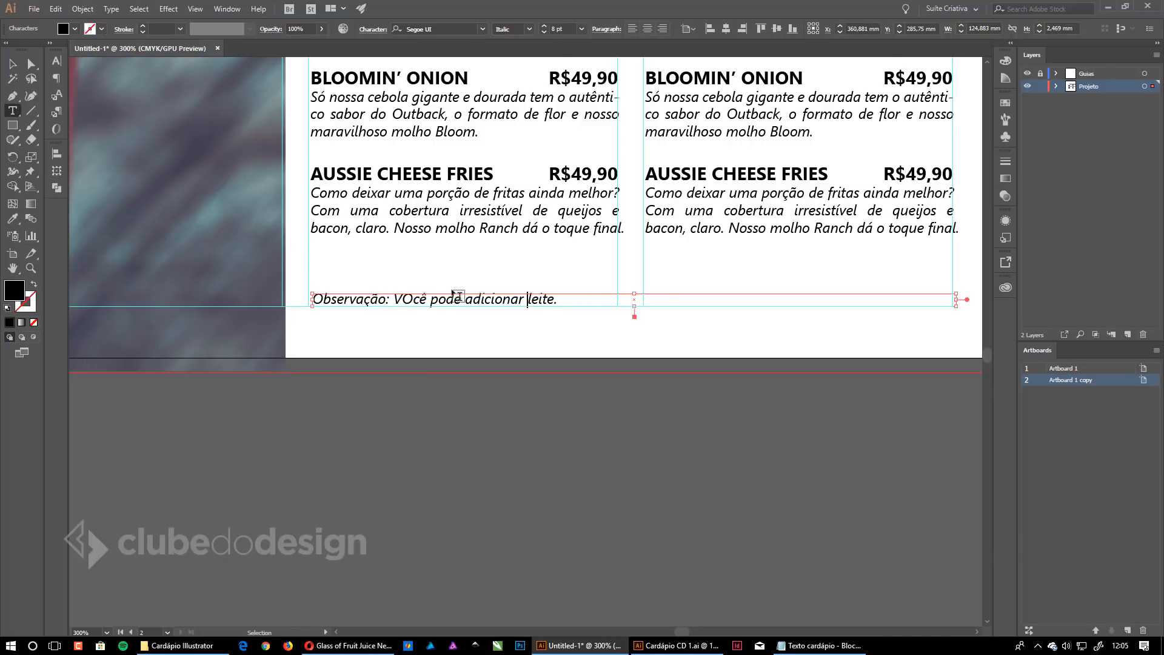
{"action": "key", "text": "Right"}
{"action": "key", "text": "Delete"}
{"action": "type", "text": "o"}
Extend the second page's footer note with "por R$ 2,00" and deselect it.
{"action": "key", "text": "End"}
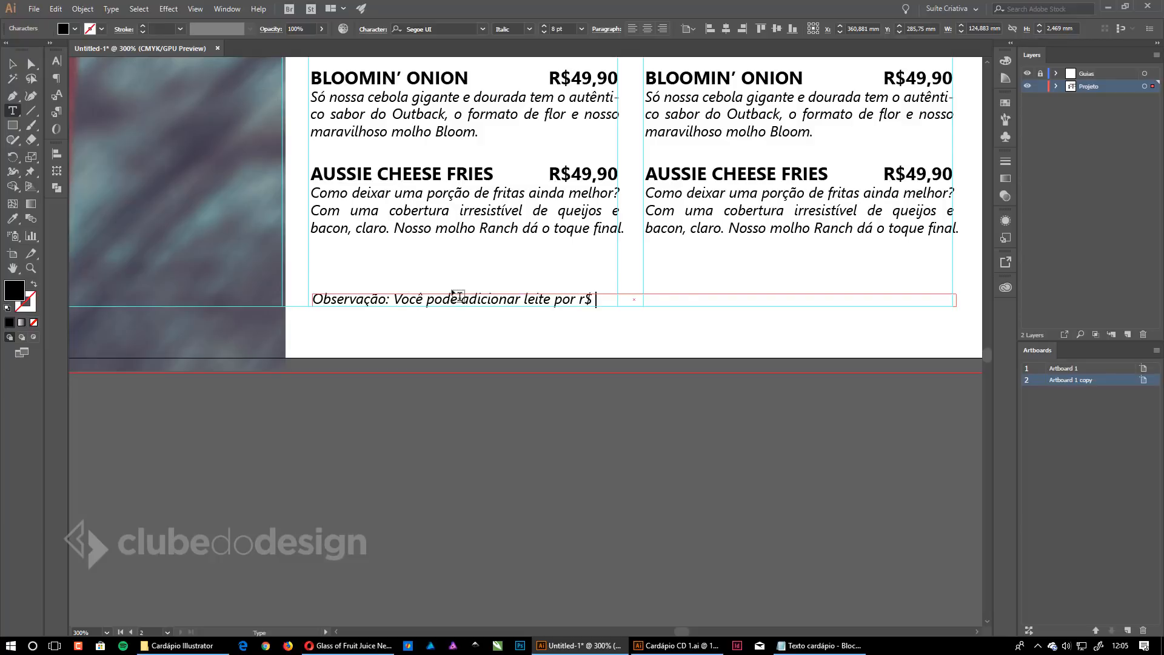
{"action": "key", "text": "Left"}
{"action": "key", "text": "Left"}
{"action": "key", "text": "Left"}
{"action": "key", "text": "Left"}
{"action": "key", "text": "Left"}
{"action": "type", "text": "R"}
{"action": "key", "text": "Escape"}
{"action": "left_click", "coordinate": [464, 492]}
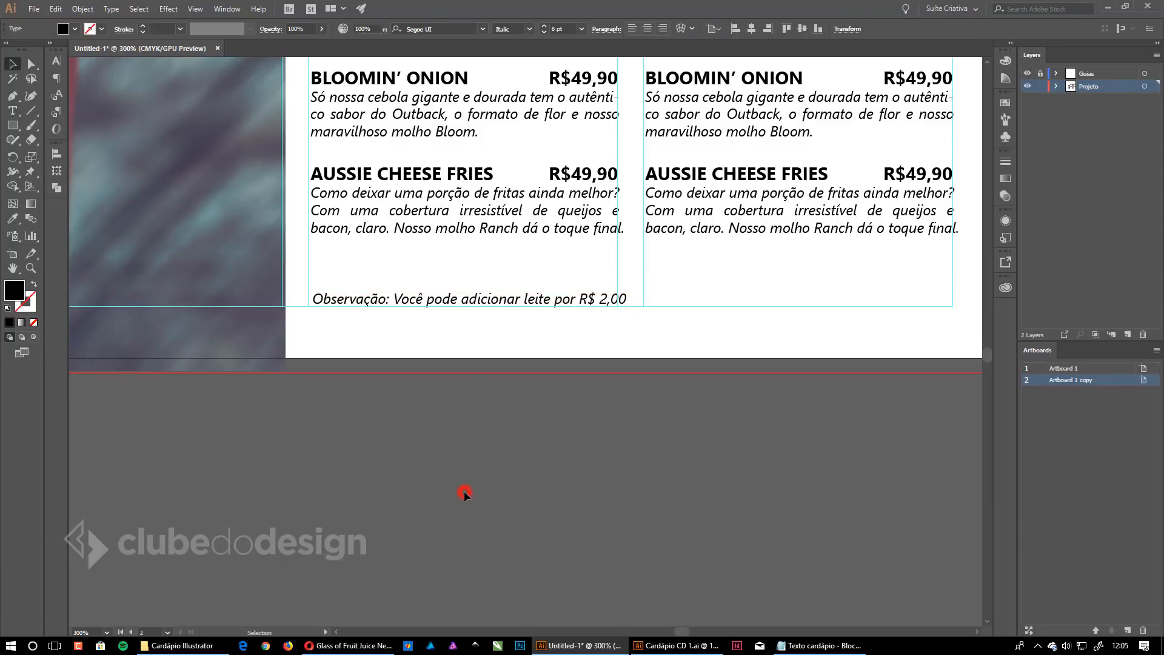
{"action": "key", "text": "ctrl+0"}
{"action": "left_click_drag", "start_coordinate": [397, 466], "coordinate": [629, 455]}
{"action": "left_click", "coordinate": [613, 441], "text": "ctrl+alt"}
{"action": "left_click_drag", "start_coordinate": [596, 409], "coordinate": [698, 533]}
{"action": "left_click", "coordinate": [956, 250]}
{"action": "left_click", "coordinate": [931, 252]}
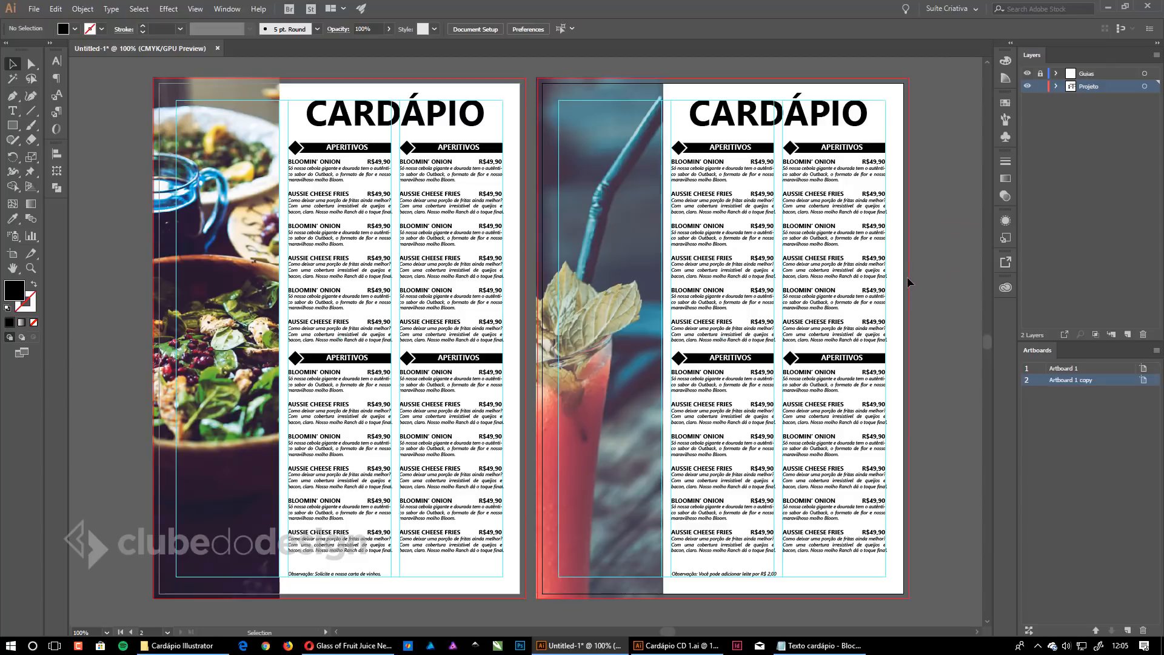
{"action": "left_click_drag", "start_coordinate": [296, 134], "coordinate": [350, 148]}
{"action": "left_click", "coordinate": [447, 148], "text": "shift"}
{"action": "left_click_drag", "start_coordinate": [522, 141], "coordinate": [516, 151]}
{"action": "key", "text": "ctrl+z"}
{"action": "left_click", "coordinate": [515, 155]}
{"action": "left_click", "coordinate": [458, 148]}
{"action": "left_click", "coordinate": [404, 146], "text": "shift"}
{"action": "left_click_drag", "start_coordinate": [543, 148], "coordinate": [406, 149]}
{"action": "key", "text": "ctrl+z"}
{"action": "left_click_drag", "start_coordinate": [893, 130], "coordinate": [891, 128]}
{"action": "left_click", "coordinate": [929, 128]}
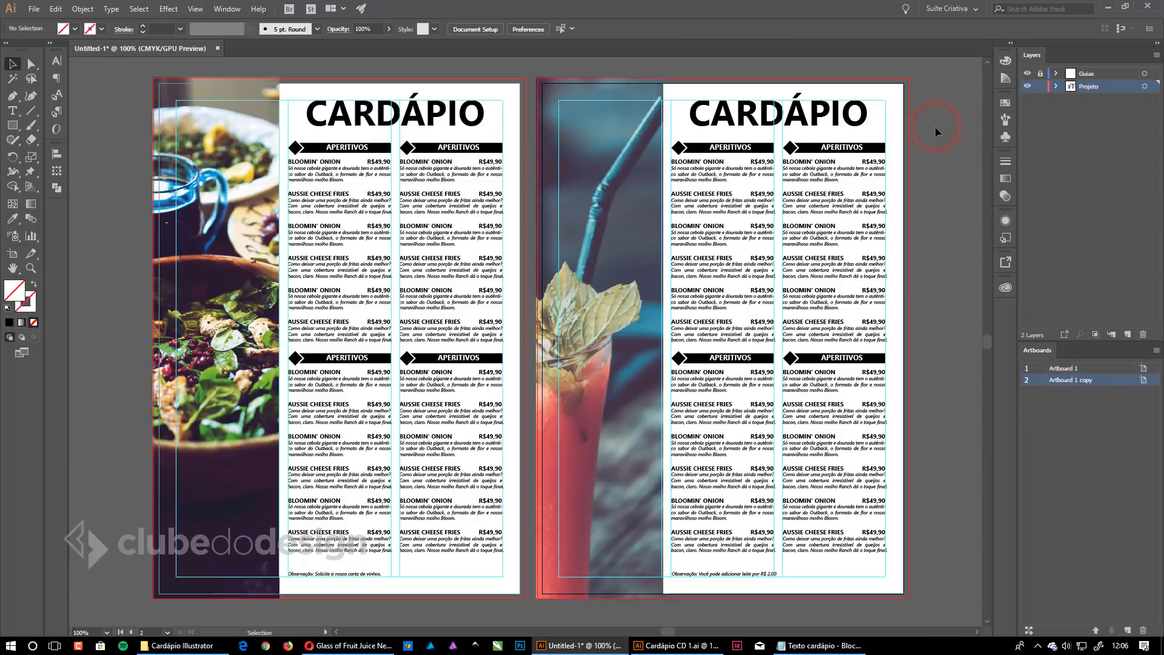